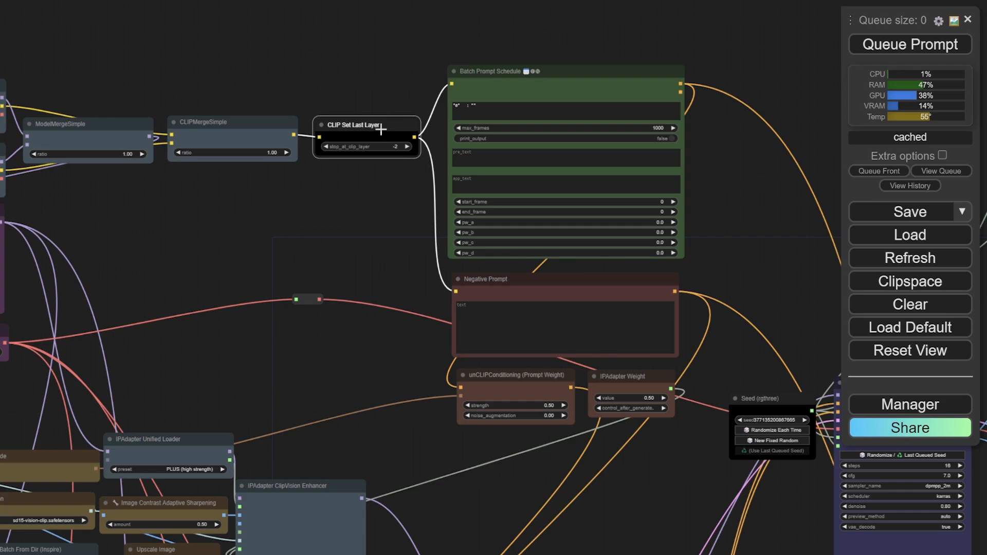
pyautogui.moveTo(380, 125); pyautogui.dragTo(386, 124)
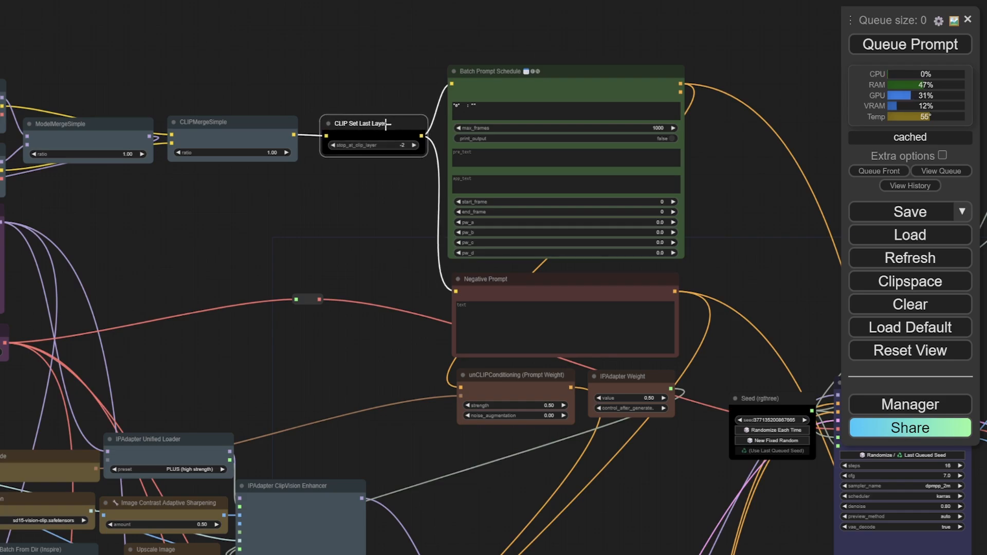
pyautogui.moveTo(386, 123); pyautogui.dragTo(379, 126)
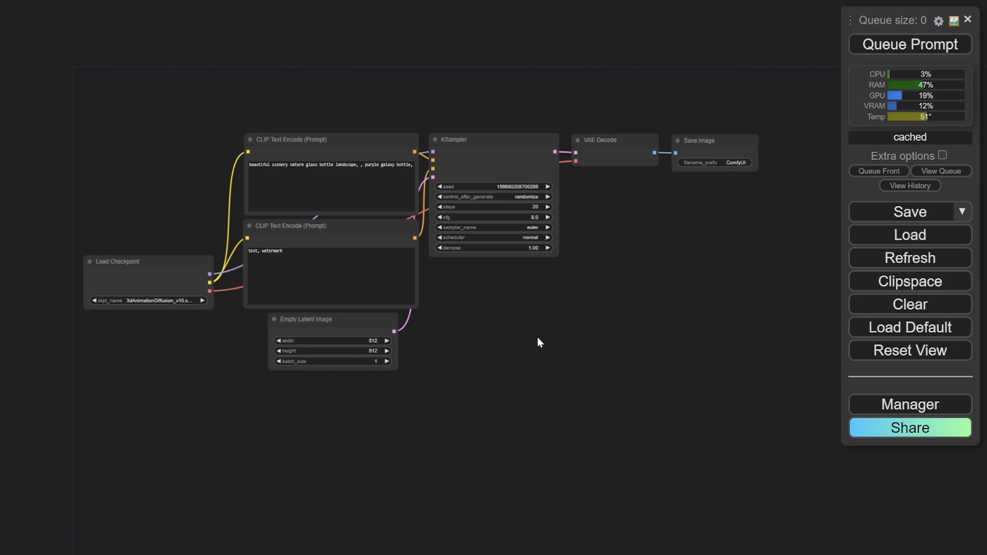
# Step: Examine the default text-to-image nodes from Load Checkpoint to Save Image, moving the Empty Latent Image node beneath the KSampler
pyautogui.click(110, 259)
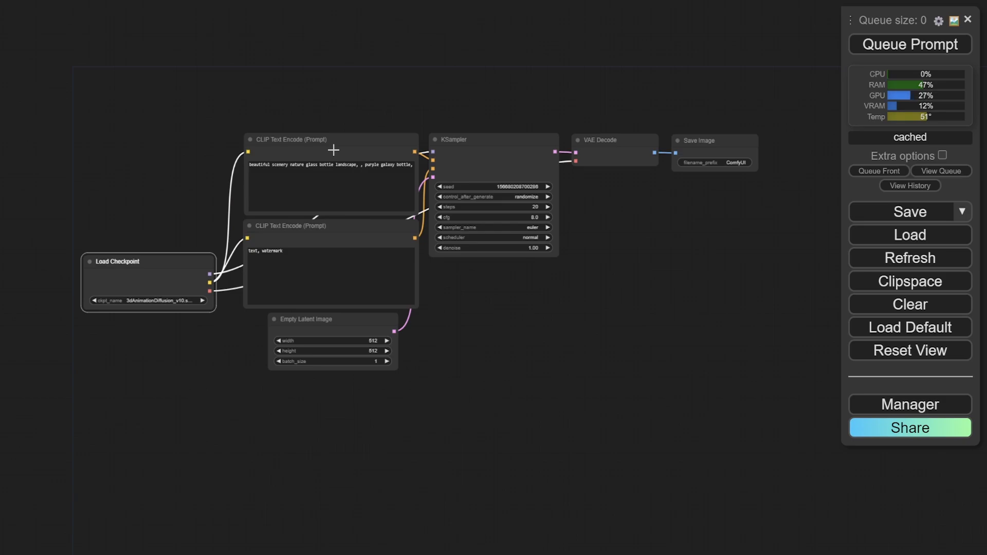
pyautogui.click(335, 137)
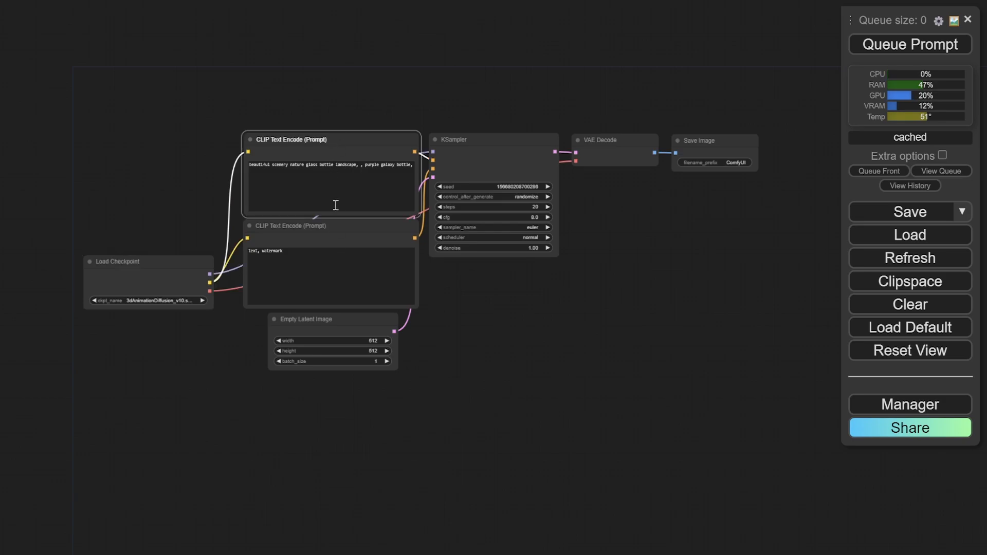
pyautogui.click(324, 229)
pyautogui.moveTo(341, 319); pyautogui.dragTo(509, 279)
pyautogui.click(509, 158)
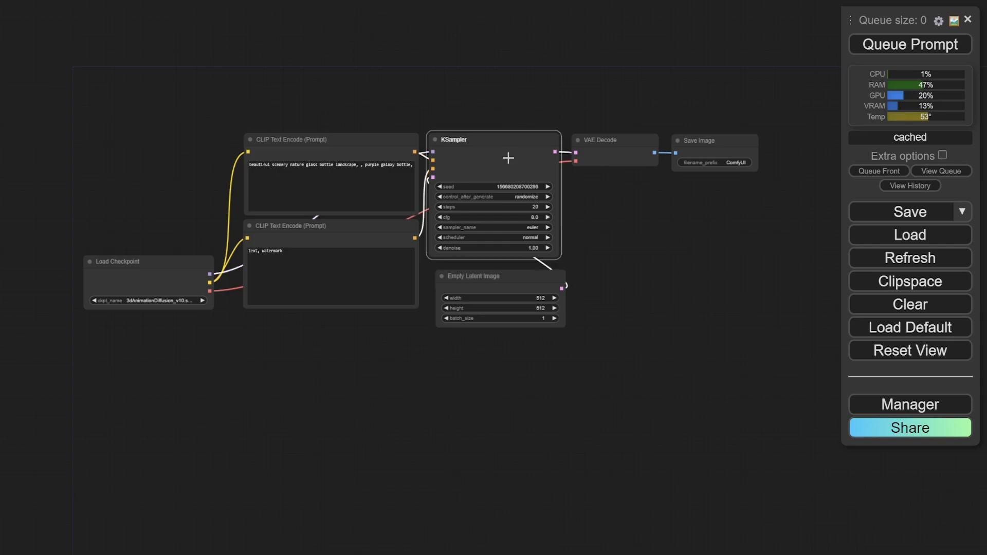
pyautogui.click(622, 150)
pyautogui.click(701, 143)
pyautogui.moveTo(715, 143); pyautogui.dragTo(717, 142)
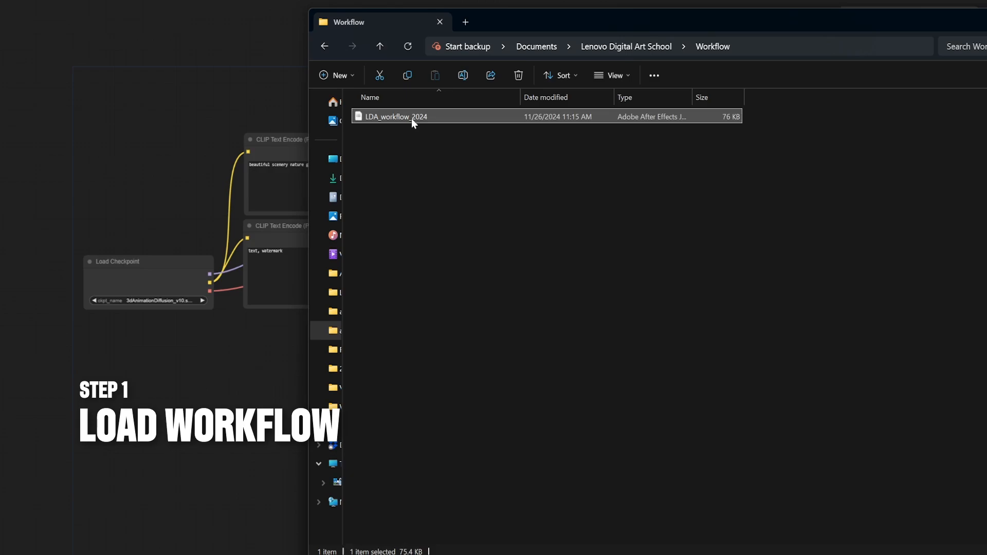
# Step: Load the LDA_workflow_2024 file from the Workflow folder onto the ComfyUI canvas
pyautogui.moveTo(411, 118); pyautogui.dragTo(203, 122)
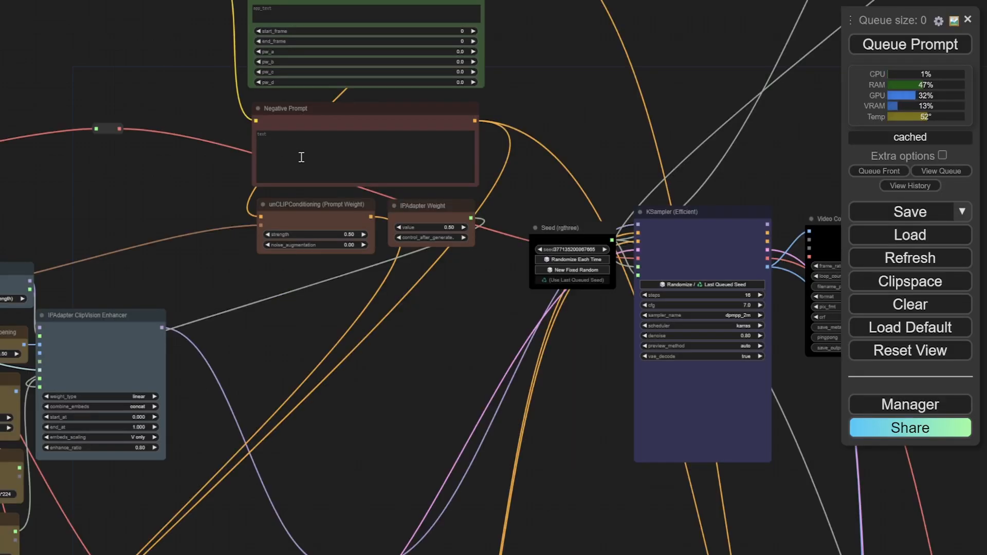
pyautogui.scroll(-10, 192, 212)
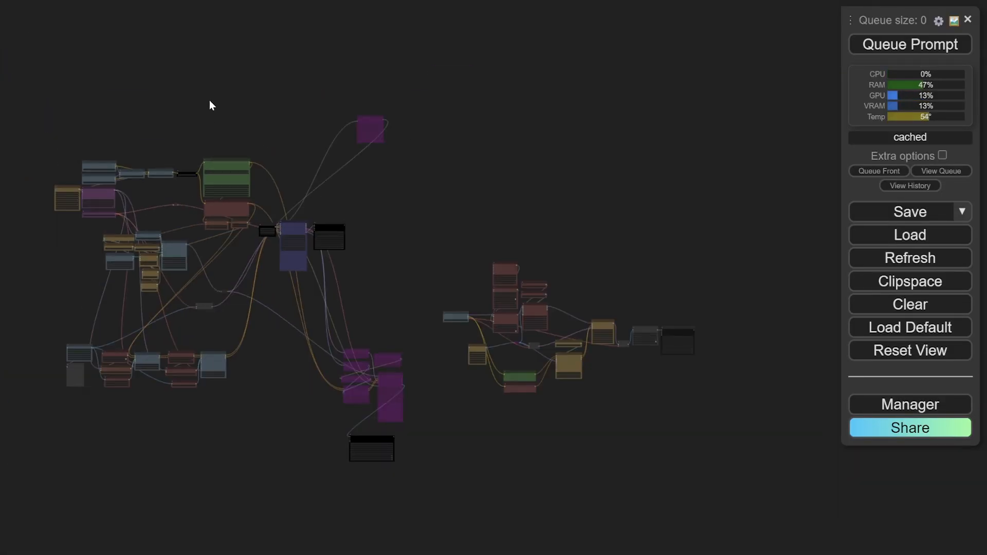
pyautogui.moveTo(209, 100); pyautogui.dragTo(290, 86)
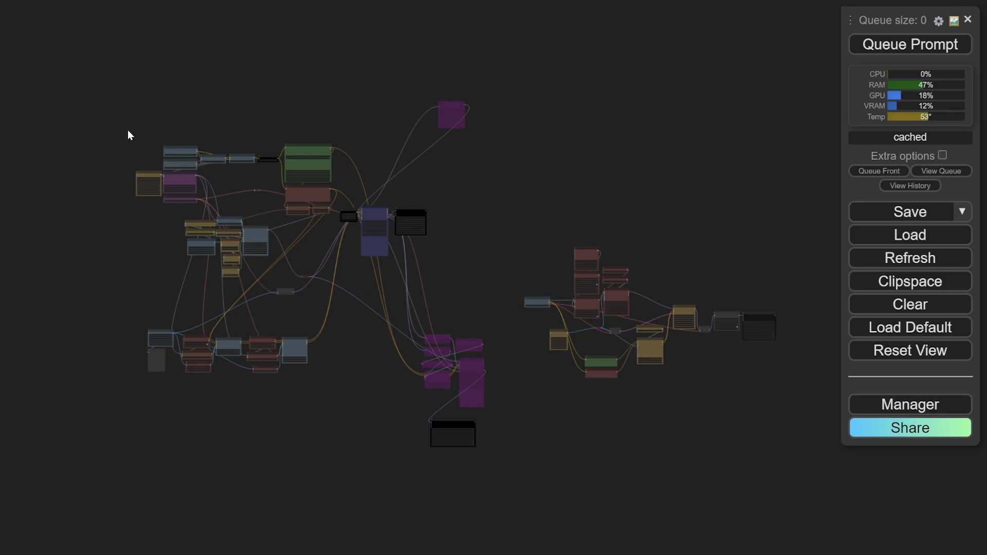
pyautogui.scroll(15, 127, 135)
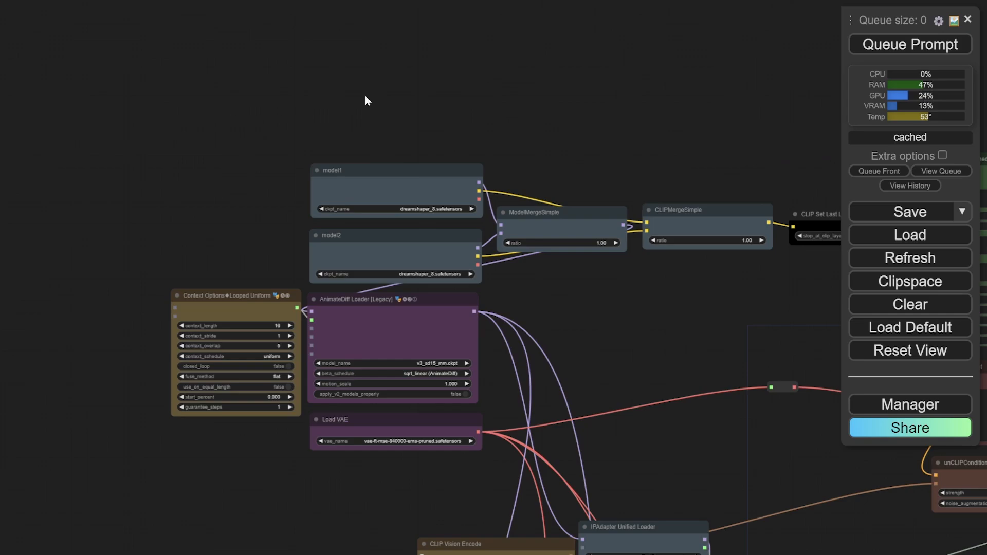
pyautogui.moveTo(392, 79); pyautogui.dragTo(308, 45)
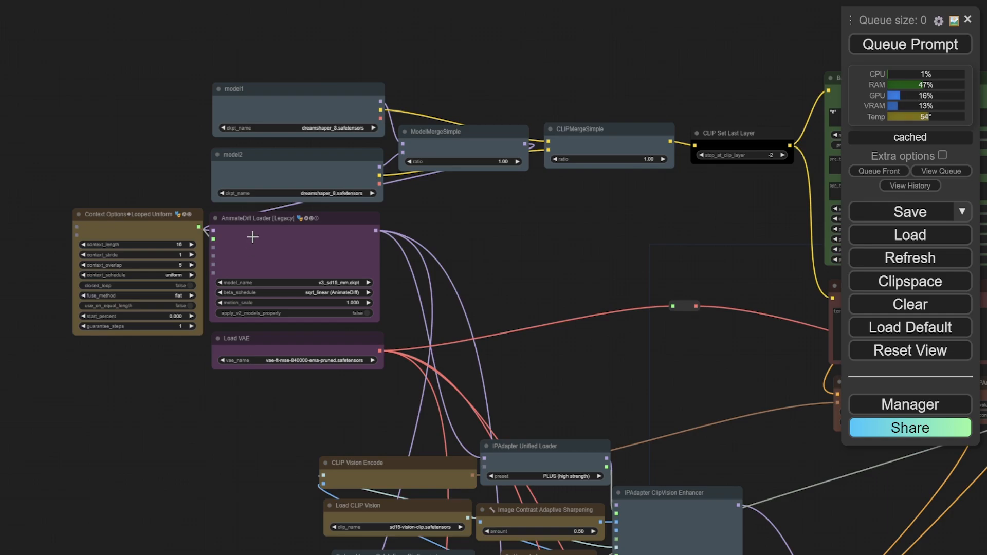
# Step: Enable closed_loop in the Context Options Looped Uniform node and try a context_overlap of 4
pyautogui.moveTo(252, 237); pyautogui.dragTo(265, 226)
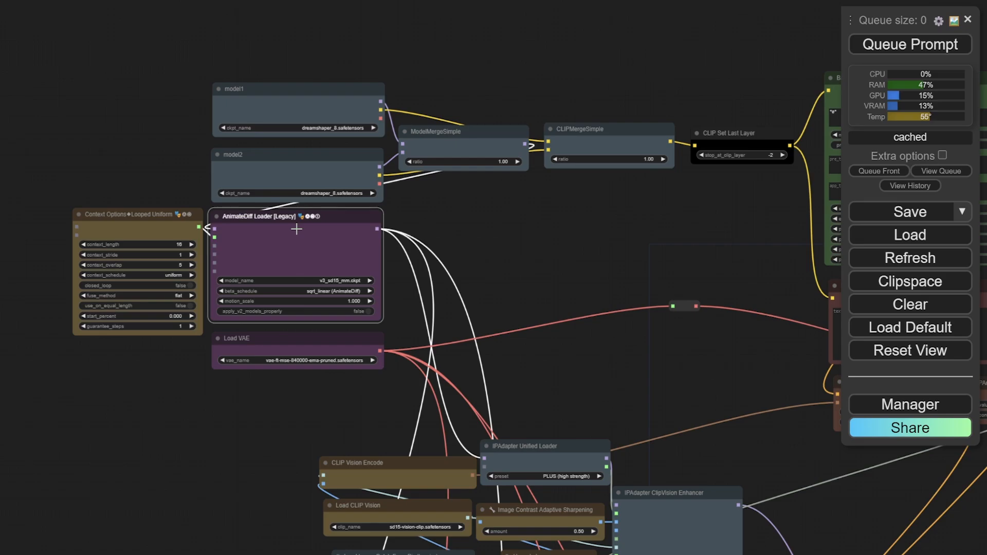
pyautogui.click(134, 221)
pyautogui.moveTo(134, 221); pyautogui.dragTo(133, 217)
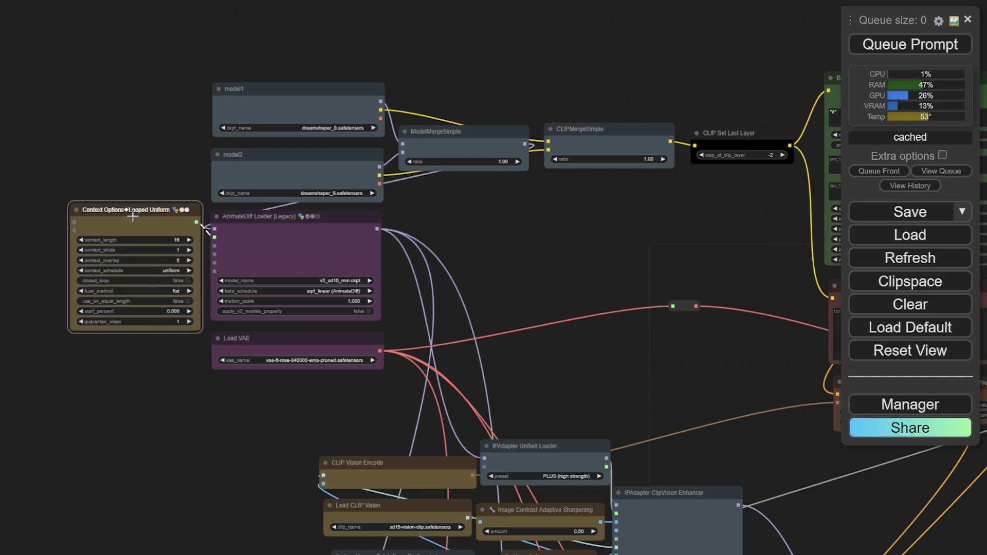
pyautogui.click(187, 281)
pyautogui.click(183, 261)
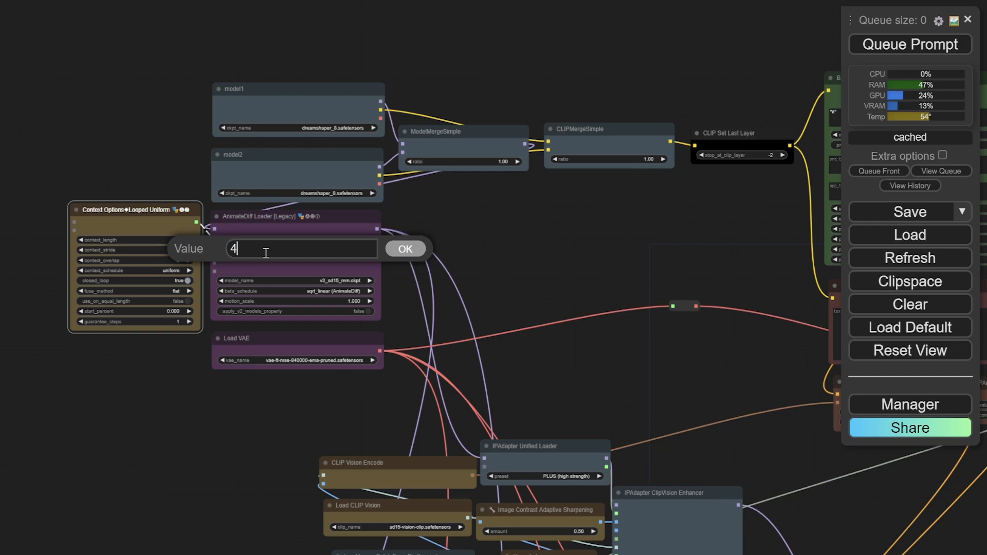
pyautogui.press('Return')
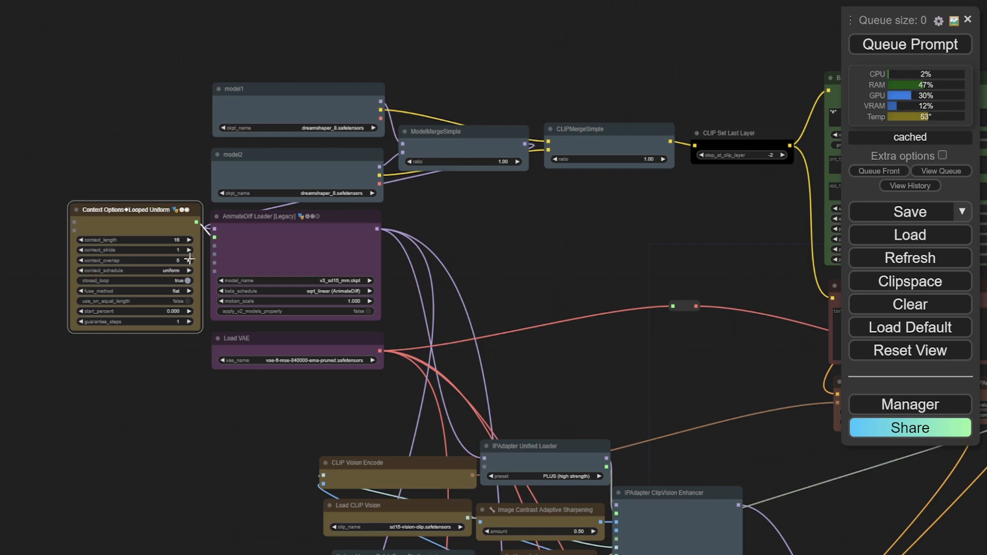
pyautogui.moveTo(145, 209)
pyautogui.mouseDown()
pyautogui.moveTo(136, 211)
pyautogui.moveTo(144, 216)
pyautogui.mouseUp()
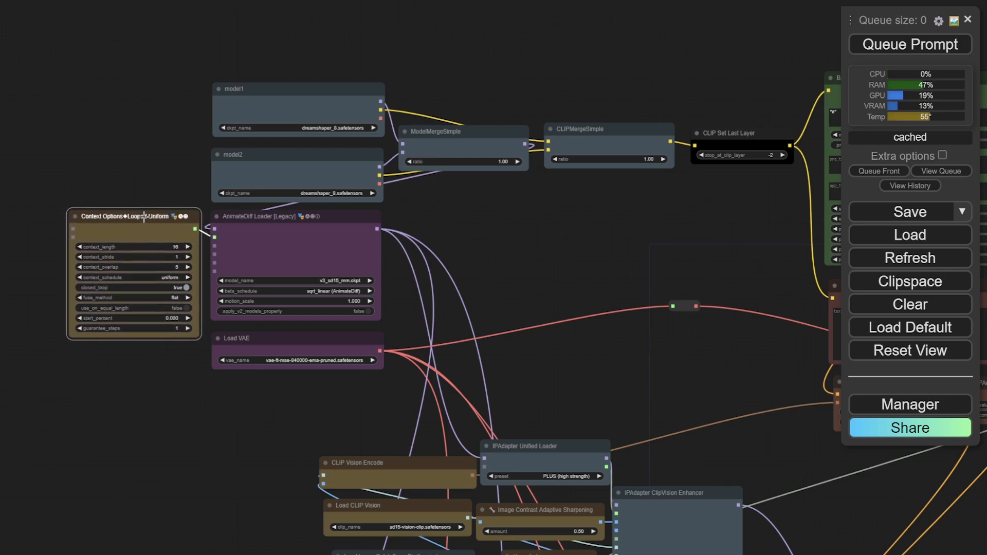
# Step: Examine the Load VAE node, the model1 and model2 checkpoint loaders, and the ModelMergeSimple and CLIPMergeSimple nodes
pyautogui.click(280, 341)
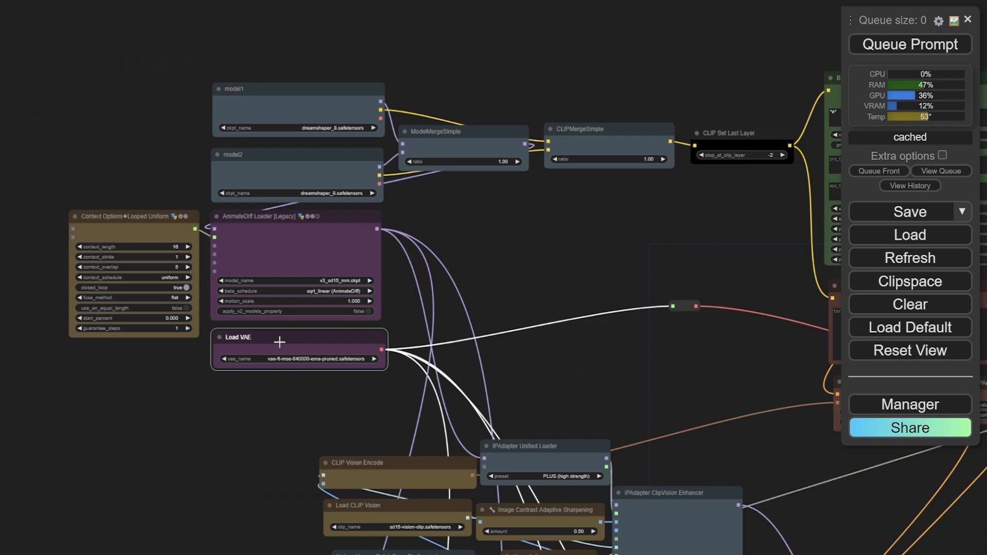
pyautogui.moveTo(260, 91); pyautogui.dragTo(257, 91)
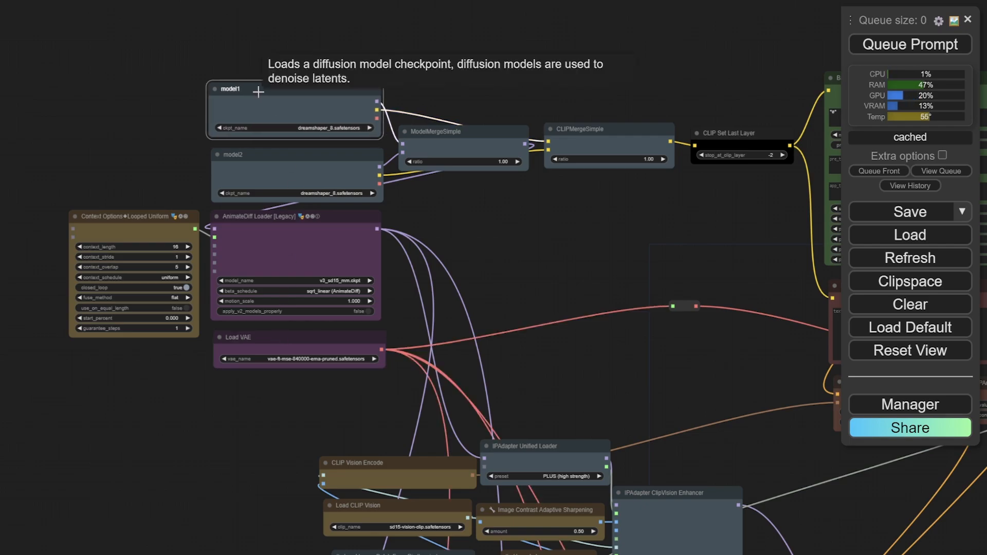
pyautogui.moveTo(286, 155); pyautogui.dragTo(285, 158)
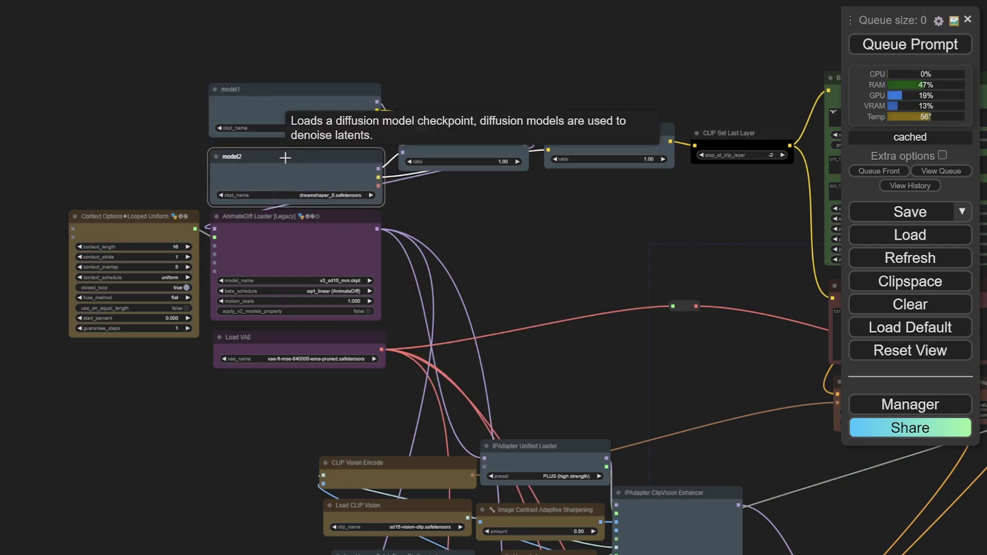
pyautogui.click(278, 101)
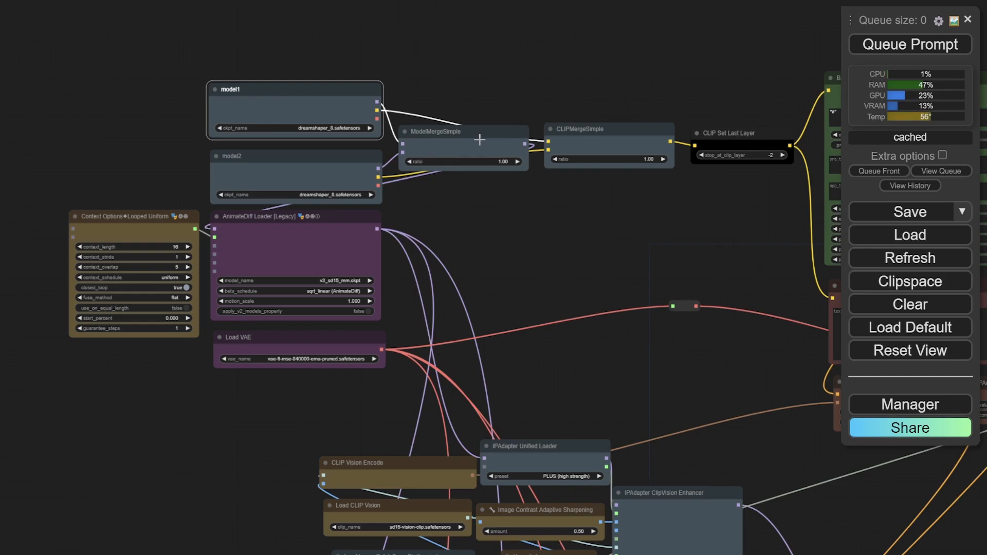
pyautogui.click(313, 166)
pyautogui.click(312, 93)
pyautogui.moveTo(447, 133); pyautogui.dragTo(449, 131)
pyautogui.click(570, 144)
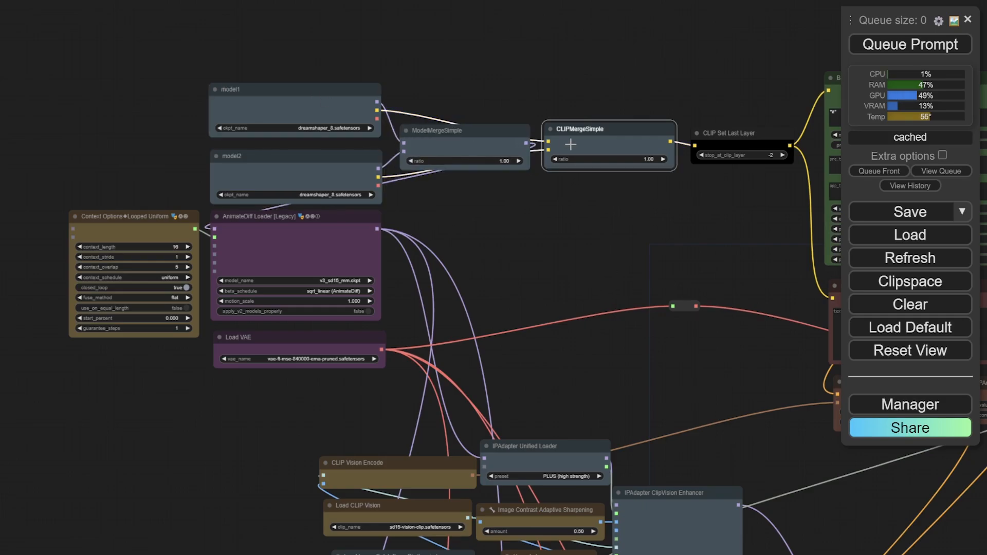
pyautogui.click(450, 130)
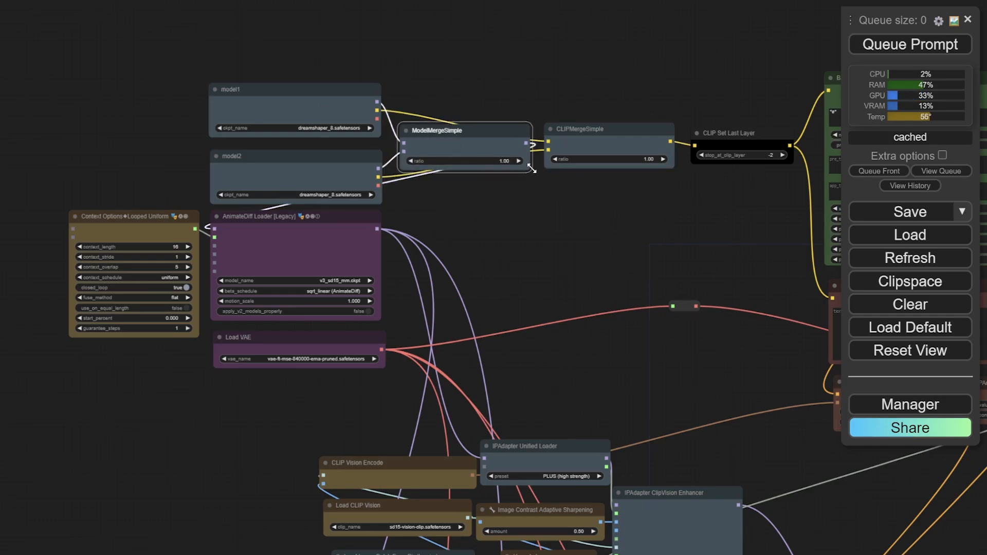
pyautogui.moveTo(283, 109); pyautogui.dragTo(289, 99)
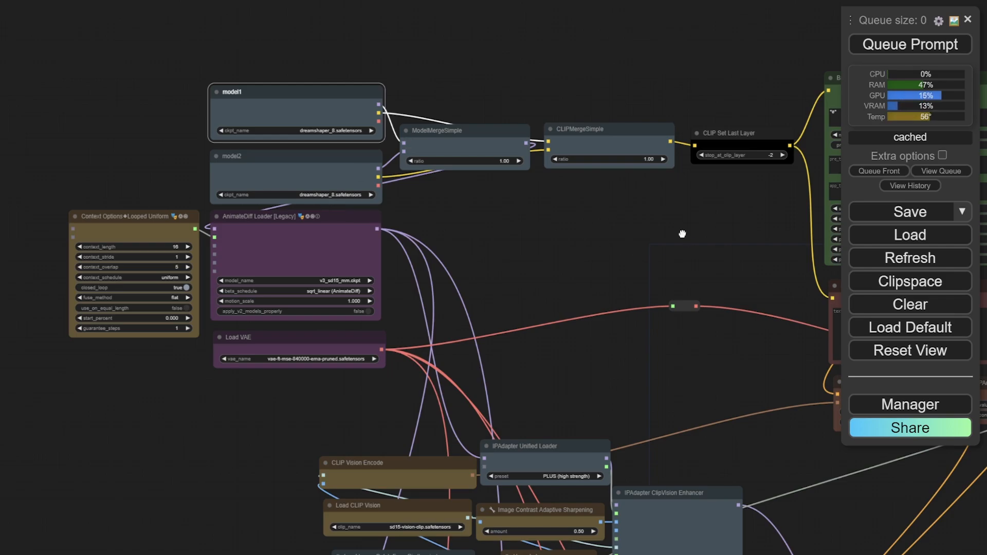
# Step: Examine the CLIP Set Last Layer node between CLIPMergeSimple and the prompt nodes
pyautogui.moveTo(683, 232); pyautogui.dragTo(306, 227)
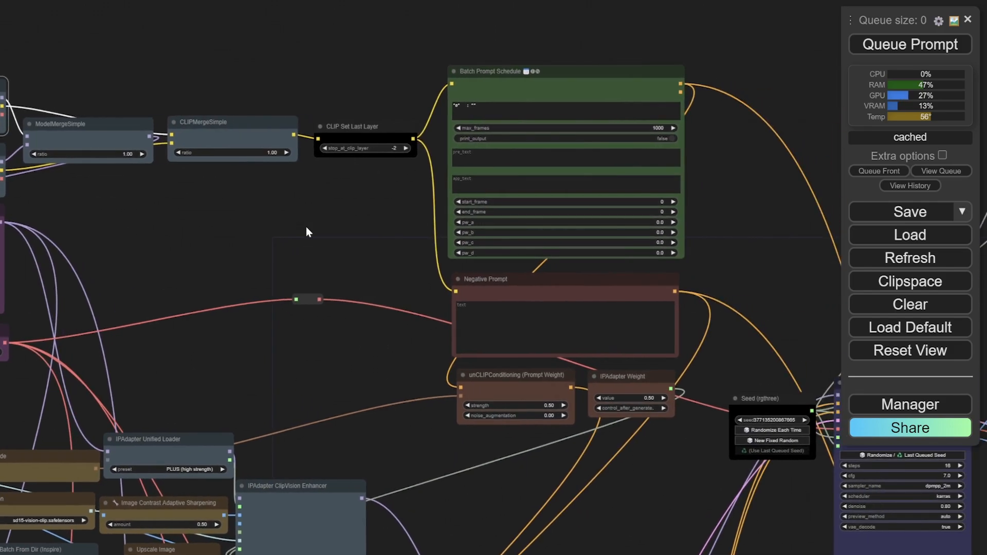
pyautogui.click(360, 128)
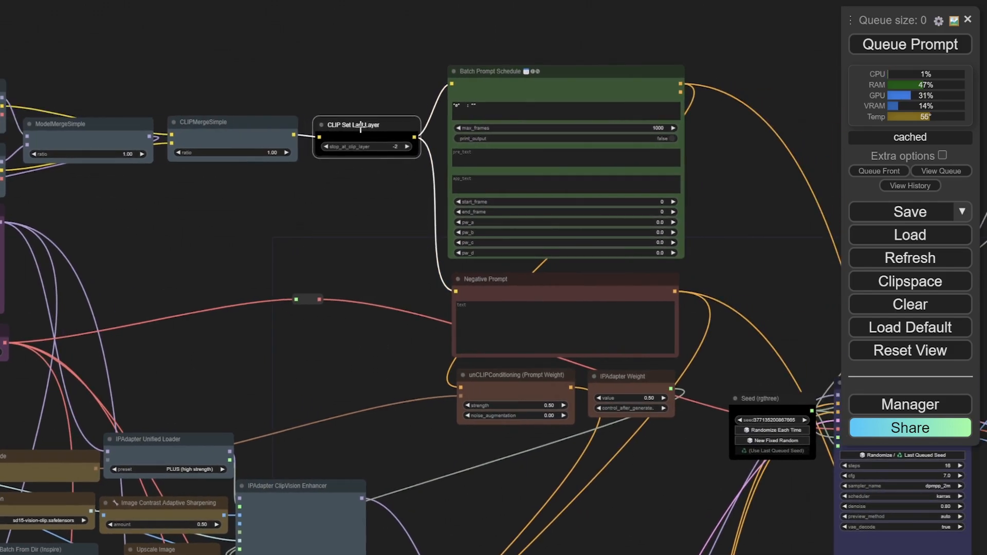
pyautogui.moveTo(379, 125); pyautogui.dragTo(386, 124)
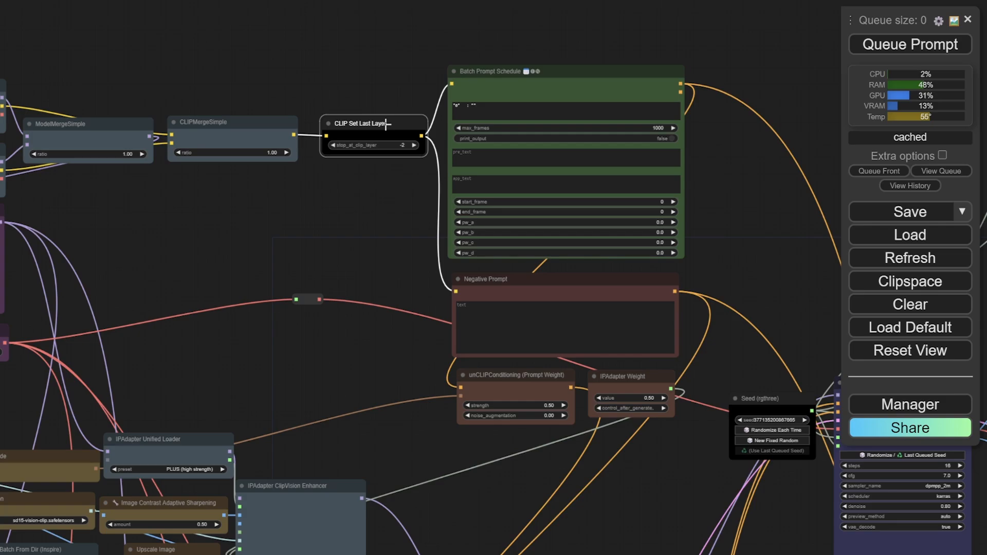
pyautogui.moveTo(386, 124); pyautogui.dragTo(379, 127)
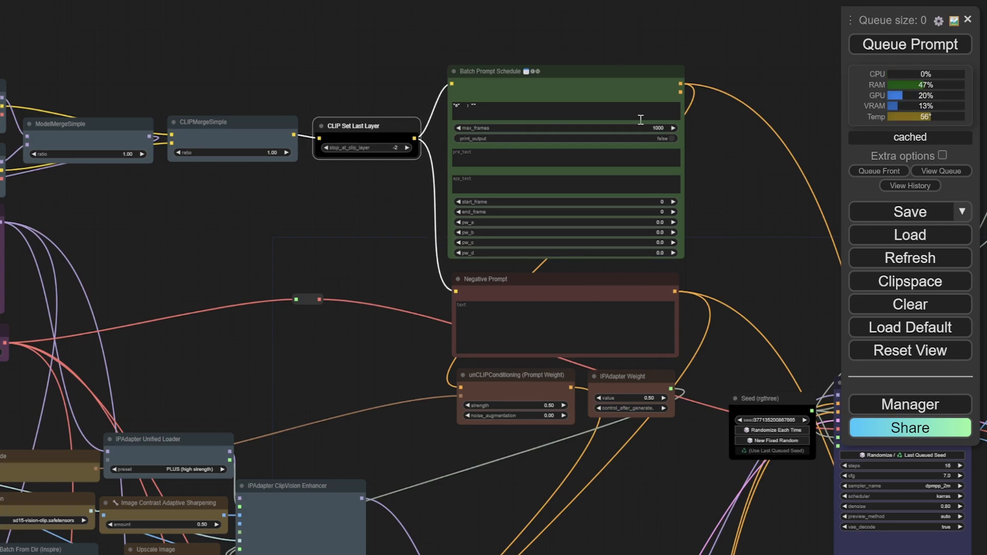
pyautogui.moveTo(385, 129); pyautogui.dragTo(386, 125)
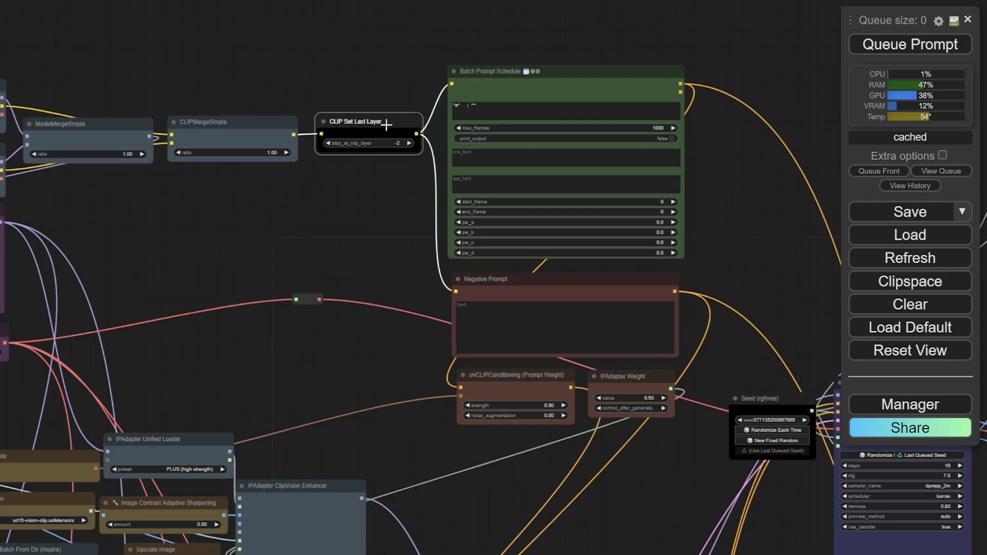
pyautogui.moveTo(386, 125); pyautogui.dragTo(383, 127)
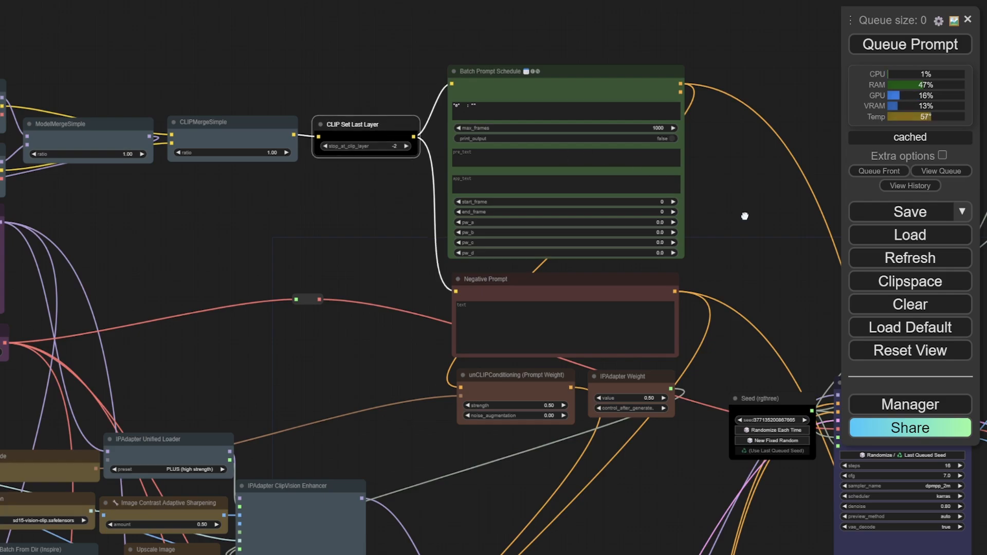
# Step: Examine the Batch Prompt Schedule and Negative Prompt nodes, along with the unCLIPConditioning and IPAdapter Weight nodes below them
pyautogui.moveTo(745, 215); pyautogui.dragTo(642, 198)
pyautogui.click(485, 71)
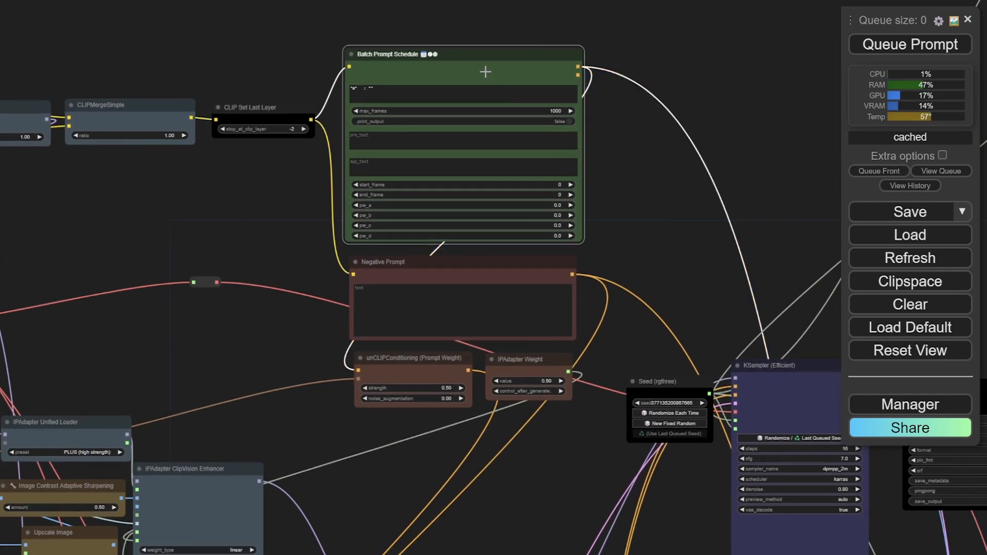
pyautogui.click(473, 267)
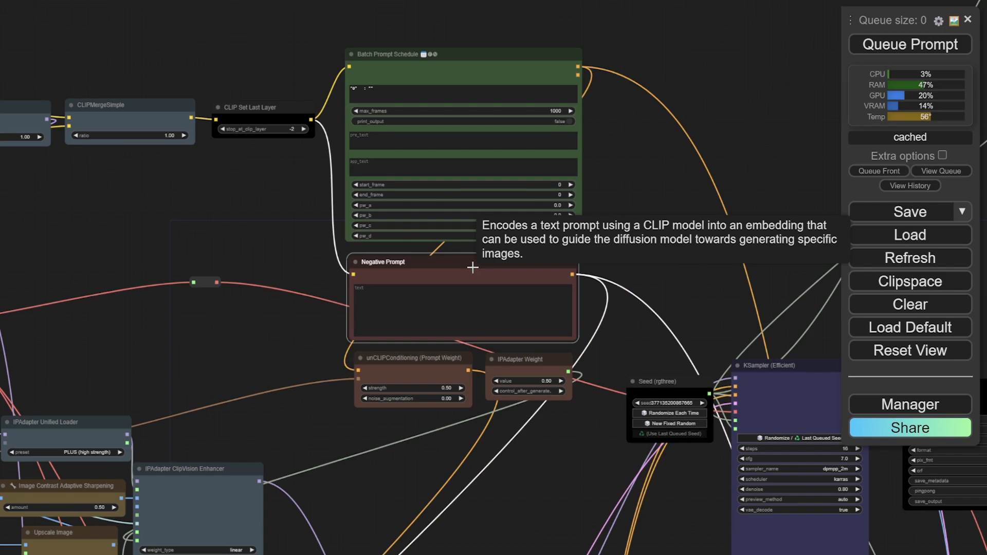
pyautogui.click(461, 62)
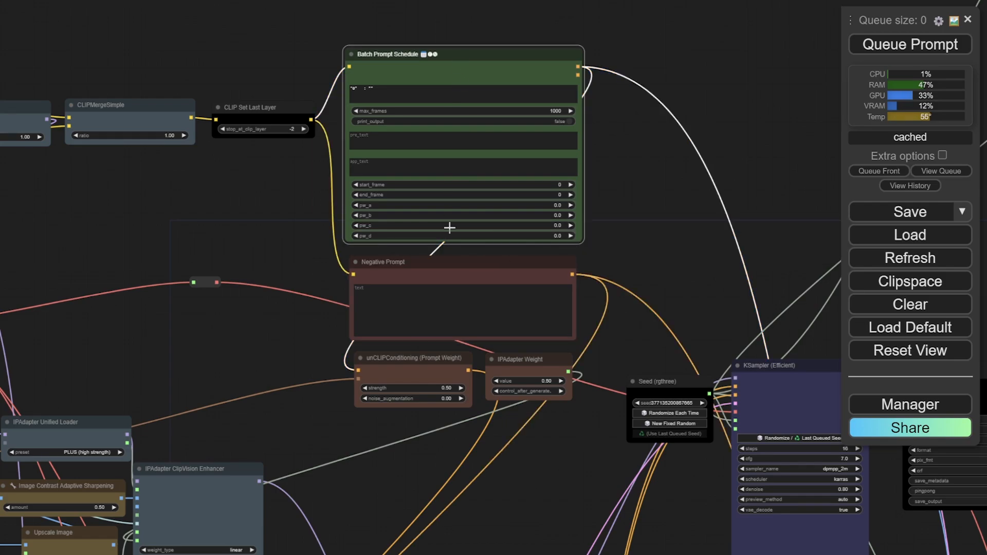
pyautogui.click(386, 361)
pyautogui.click(511, 362)
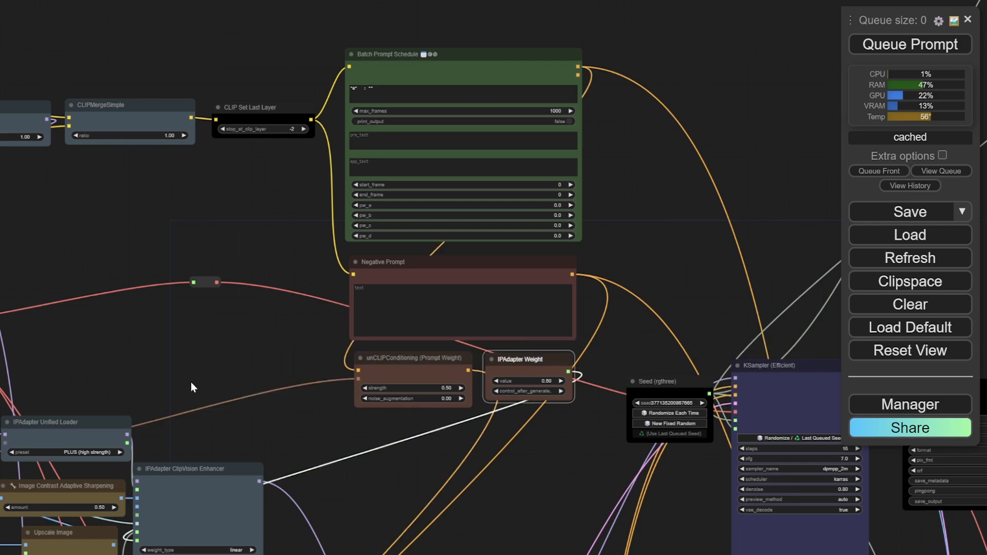
# Step: Select the Load Image Batch From Dir (Inspire) node, switch to File Explorer and open the Antiques Data Set\V1 folder
pyautogui.moveTo(190, 381); pyautogui.dragTo(501, 94)
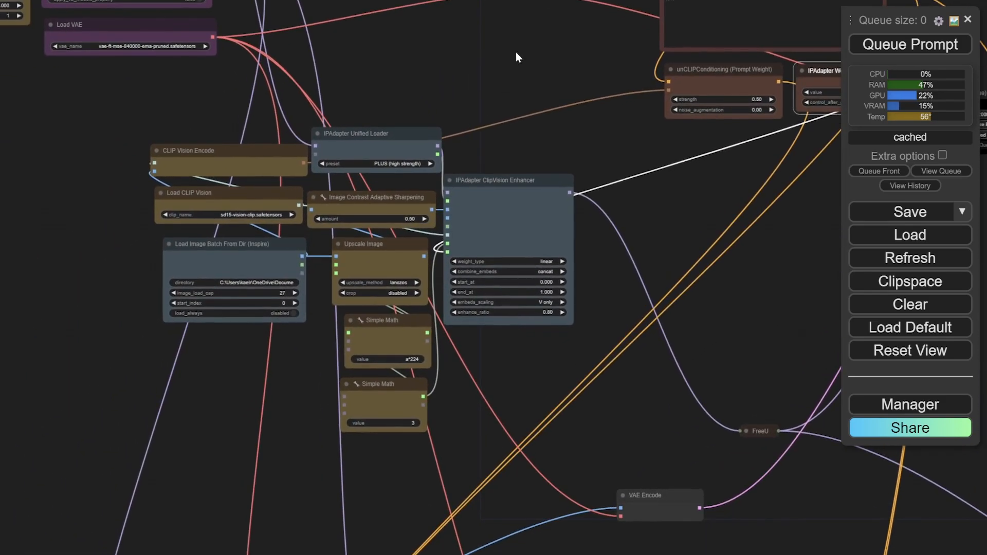
pyautogui.scroll(2, 516, 51)
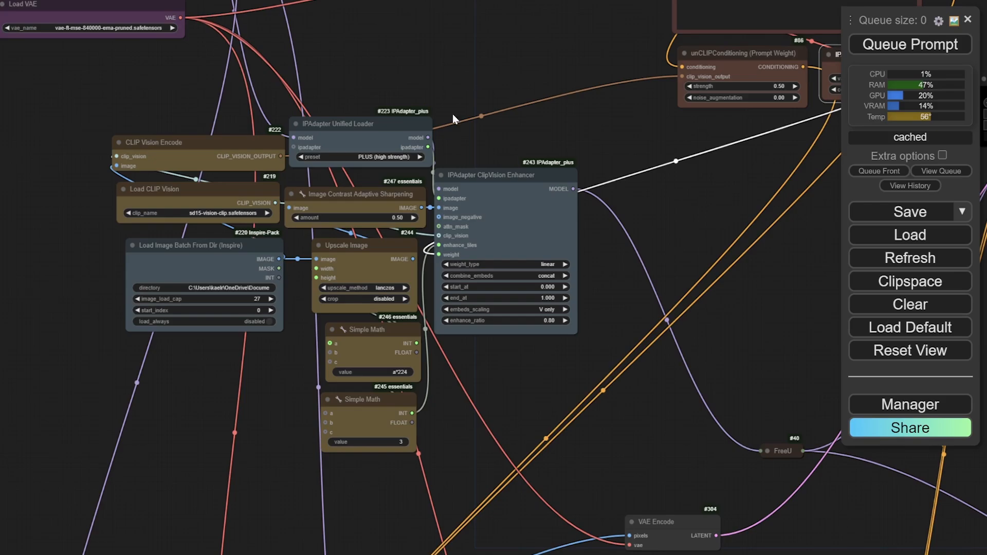
pyautogui.click(215, 265)
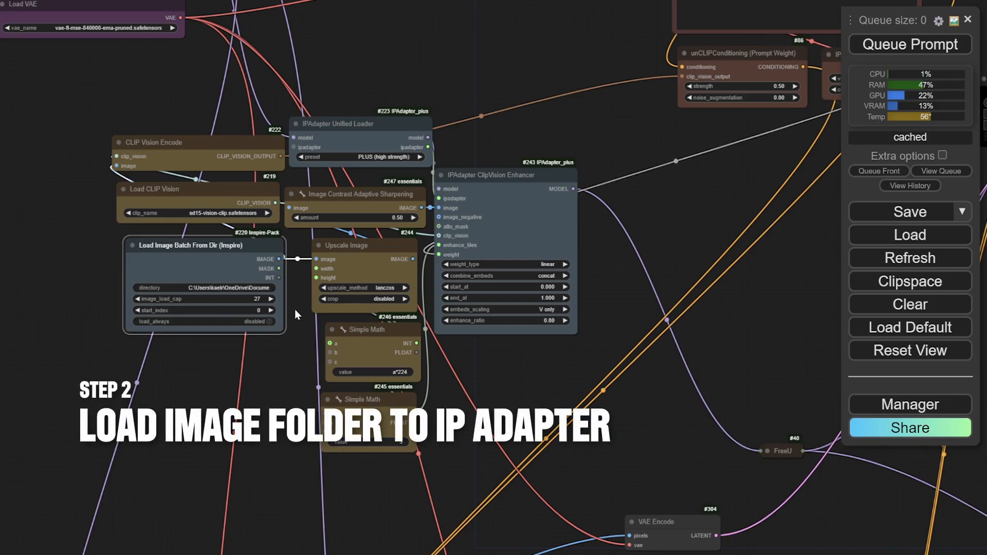
pyautogui.moveTo(95, 554)
pyautogui.click(95, 504)
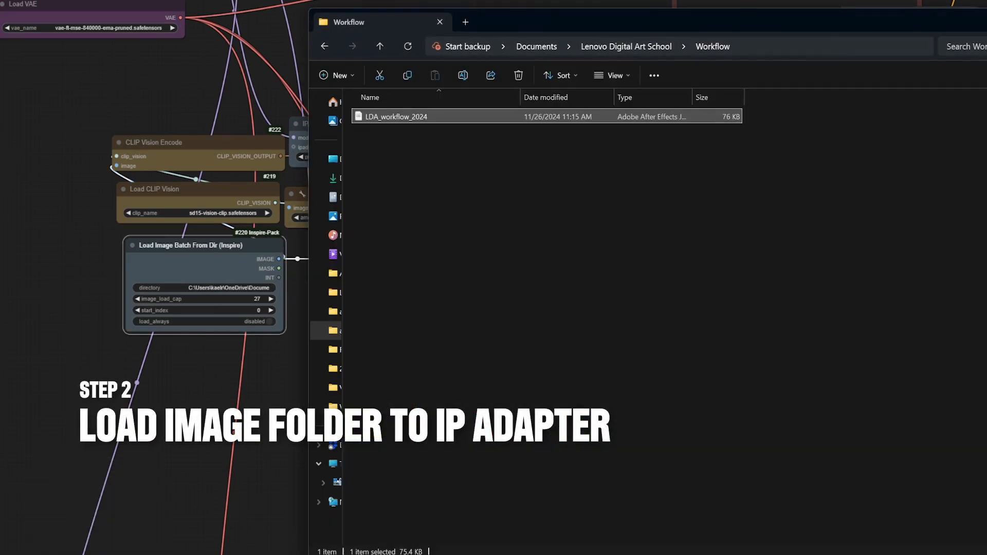
pyautogui.click(621, 48)
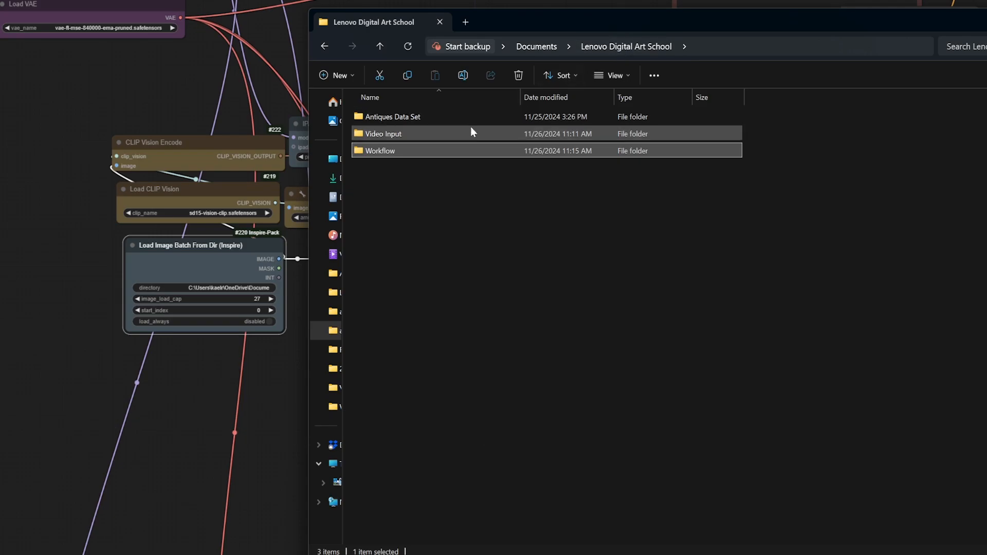
pyautogui.doubleClick(418, 115)
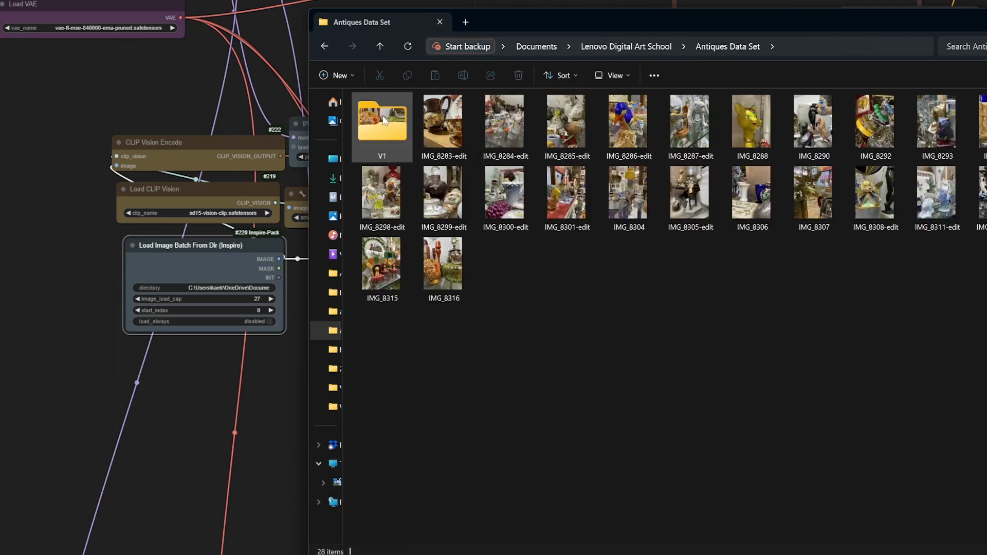
pyautogui.moveTo(722, 16); pyautogui.dragTo(502, 10)
pyautogui.doubleClick(165, 111)
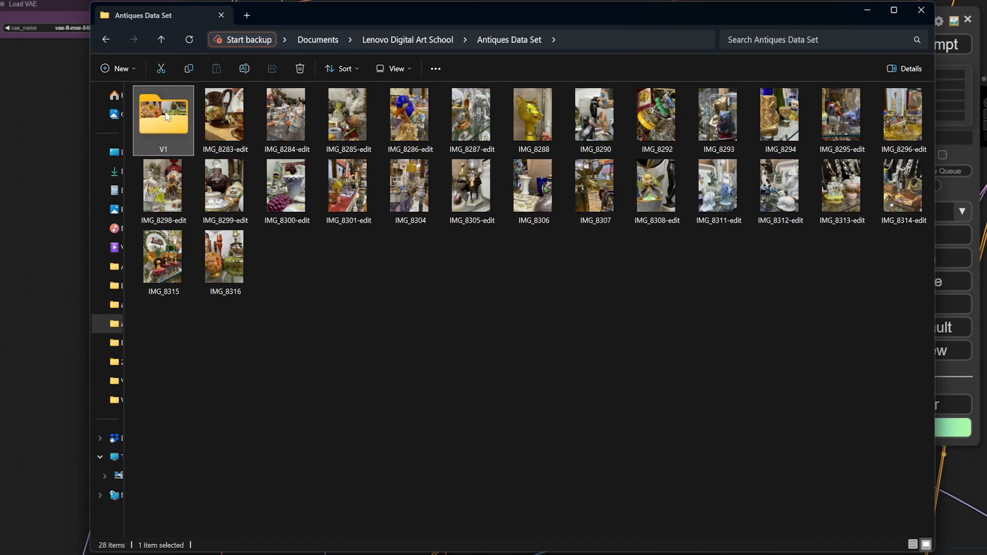
# Step: Copy the V1 folder's path and enter it as the directory of the Load Image Batch From Dir (Inspire) node
pyautogui.click(605, 40)
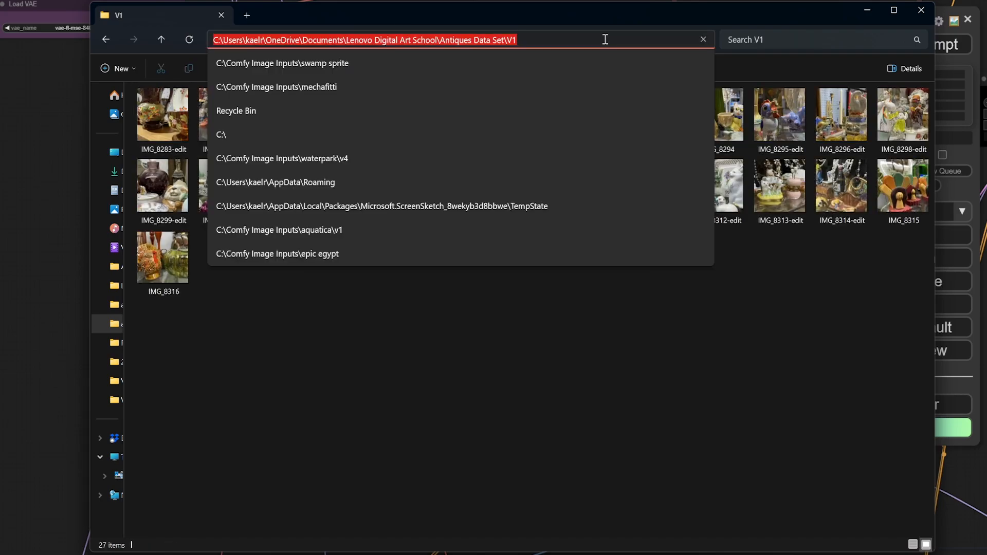
pyautogui.hotkey('ctrl', 'c')
pyautogui.click(7, 192)
pyautogui.click(202, 288)
pyautogui.hotkey('ctrl', 'v')
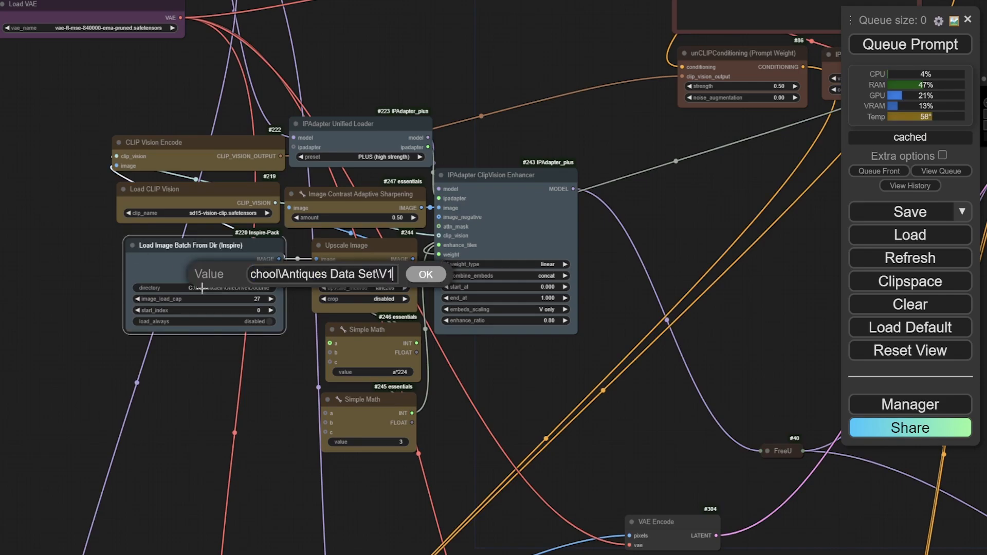
pyautogui.press('Return')
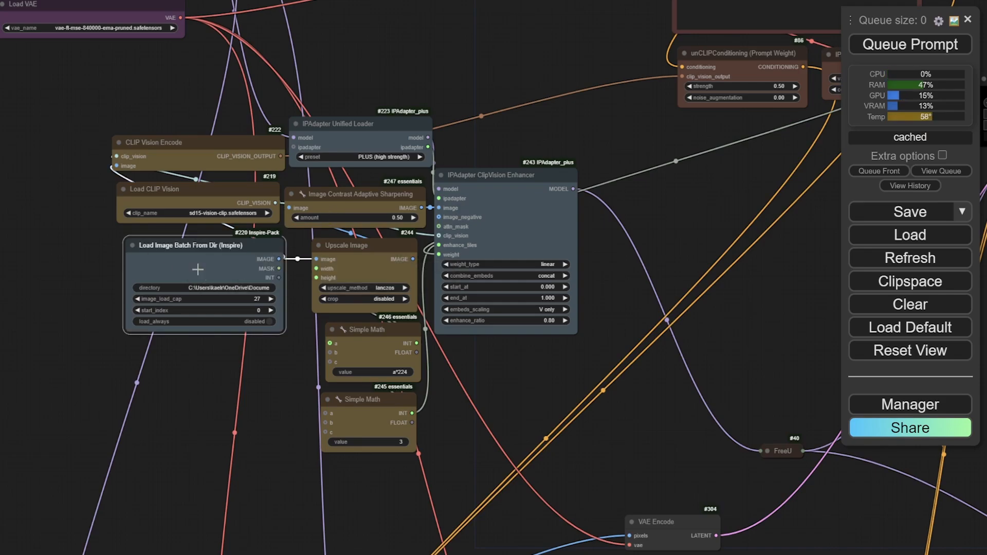
# Step: Examine the Load Image Batch From Dir node and its Image Contrast Adaptive Sharpening, Upscale Image and Simple Math nodes
pyautogui.moveTo(241, 251); pyautogui.dragTo(232, 255)
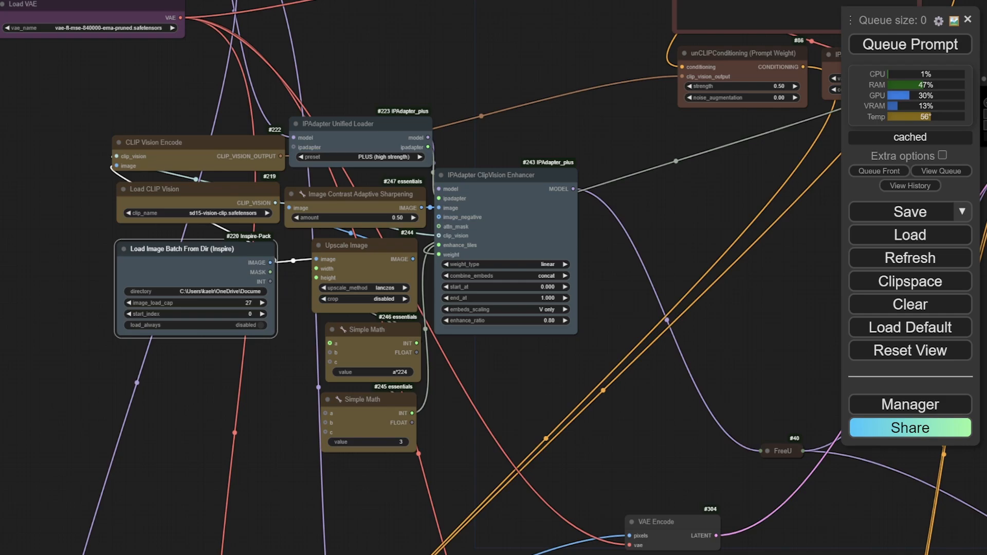
pyautogui.moveTo(325, 554)
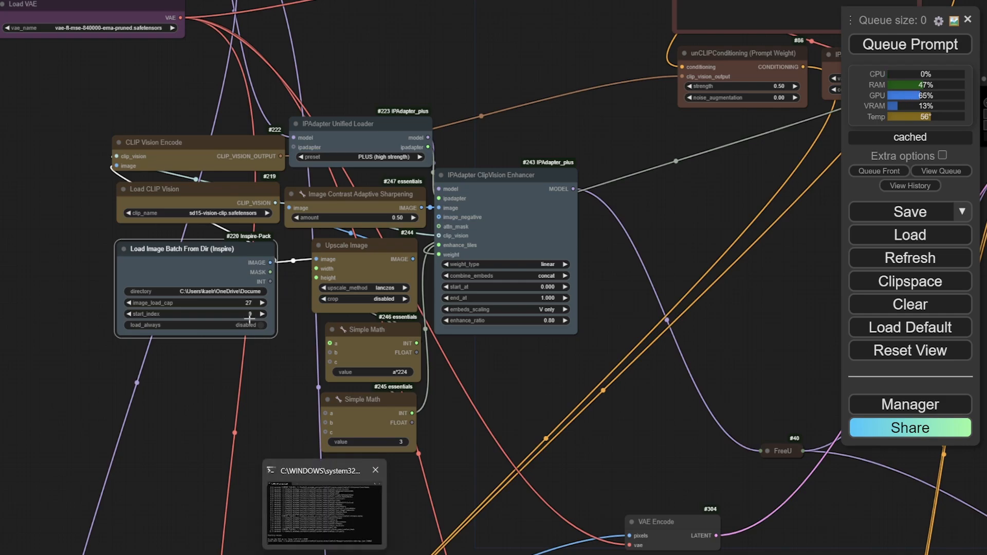
pyautogui.moveTo(202, 250); pyautogui.dragTo(201, 245)
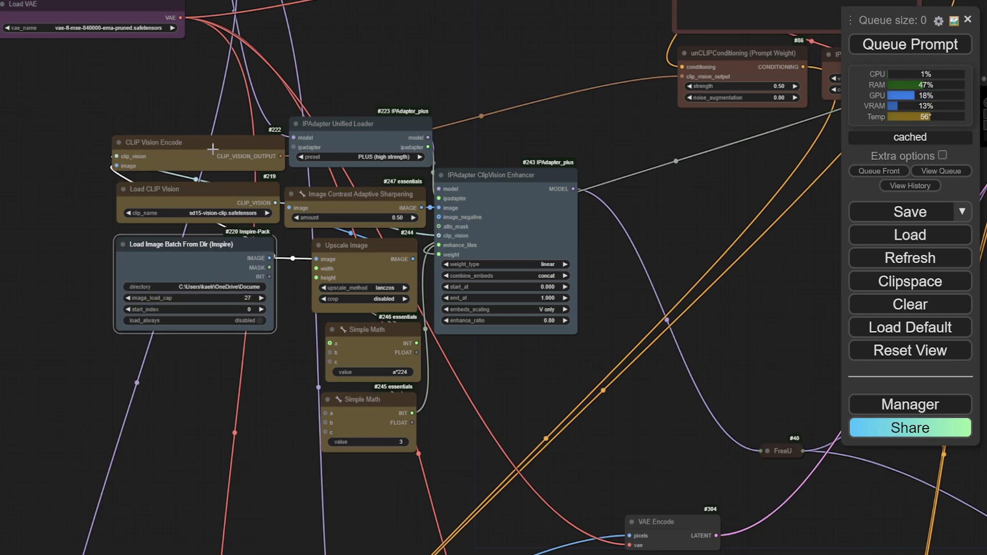
pyautogui.click(324, 202)
pyautogui.click(356, 265)
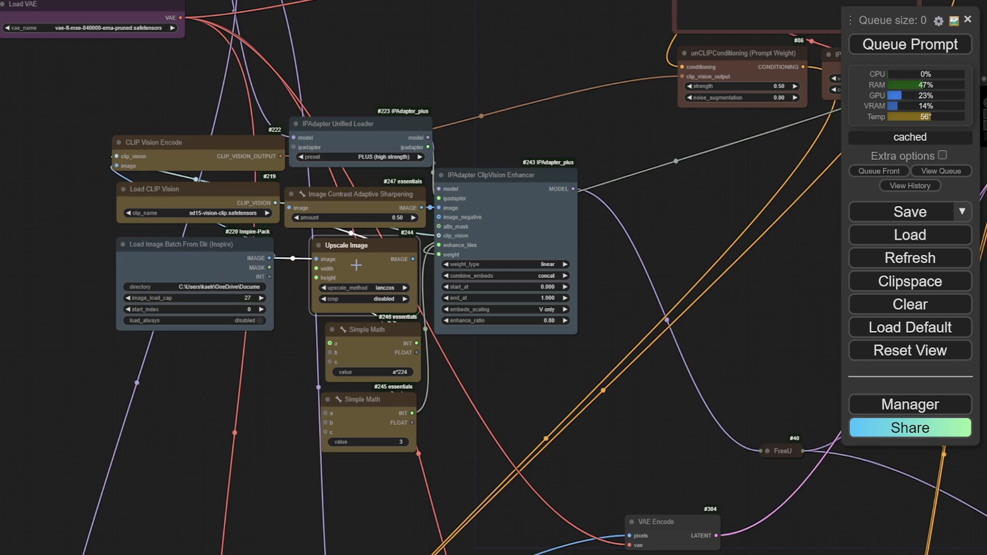
pyautogui.click(375, 330)
pyautogui.click(369, 406)
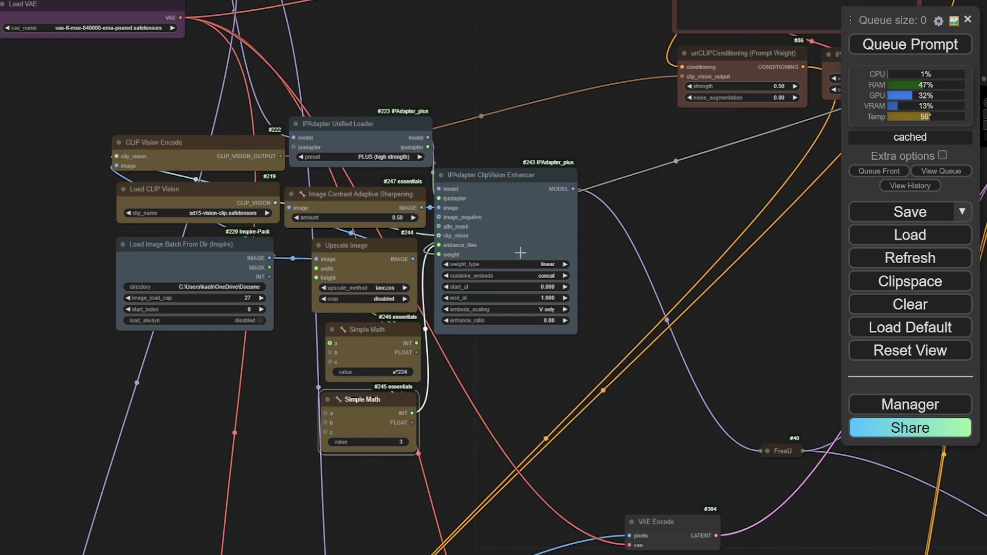
# Step: Shift the IPAdapter ClipVision Enhancer node slightly and choose the PLUS (high strength) preset in the IPAdapter Unified Loader
pyautogui.moveTo(501, 184); pyautogui.dragTo(508, 184)
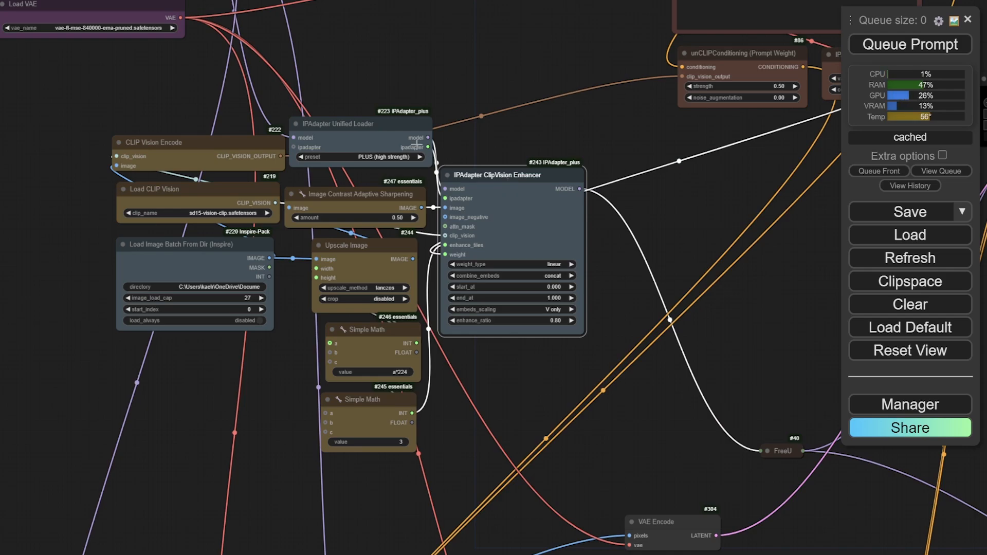
pyautogui.click(370, 156)
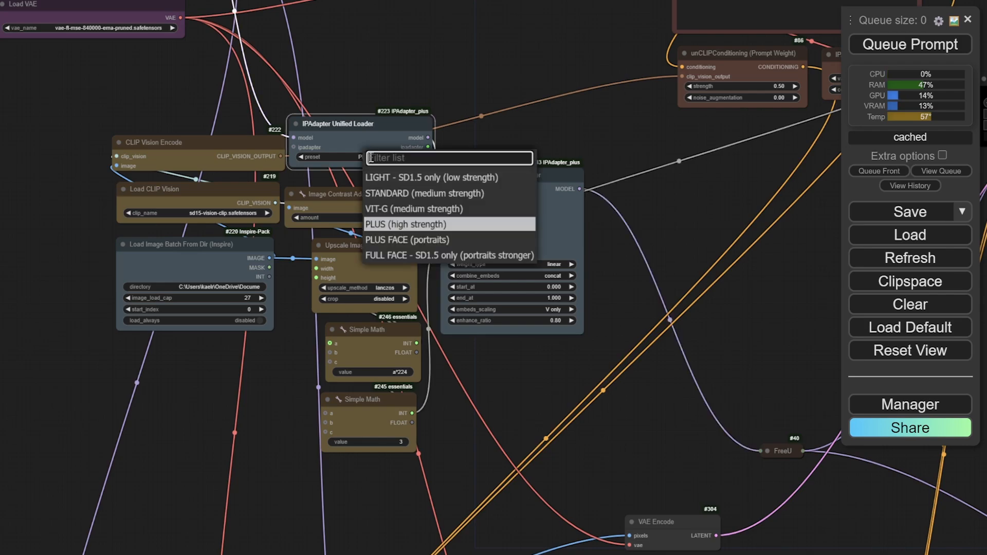
pyautogui.click(423, 223)
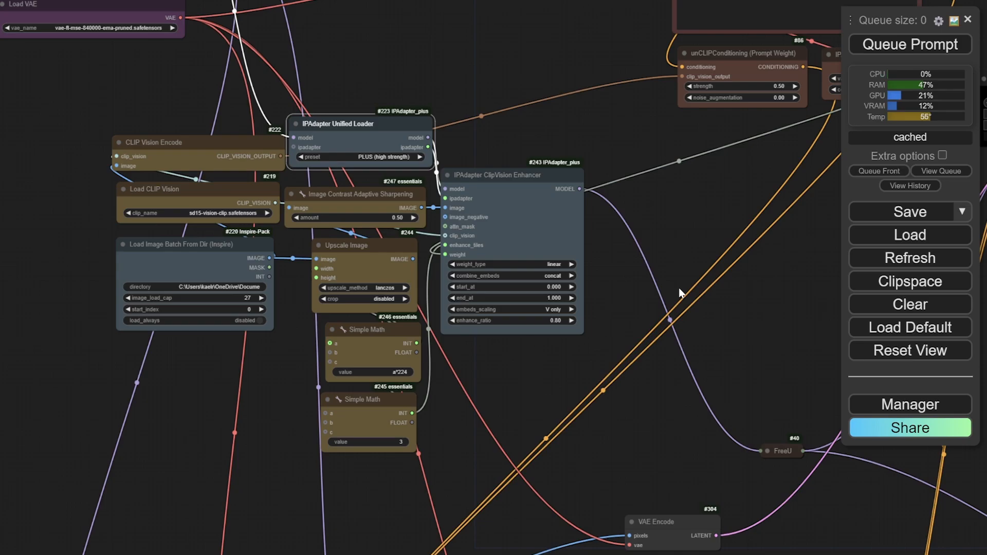
# Step: Examine the Color Correct node and the Canny Edge and Zoe Depth Map ControlNet nodes below the IPAdapter group
pyautogui.scroll(-6, 678, 287)
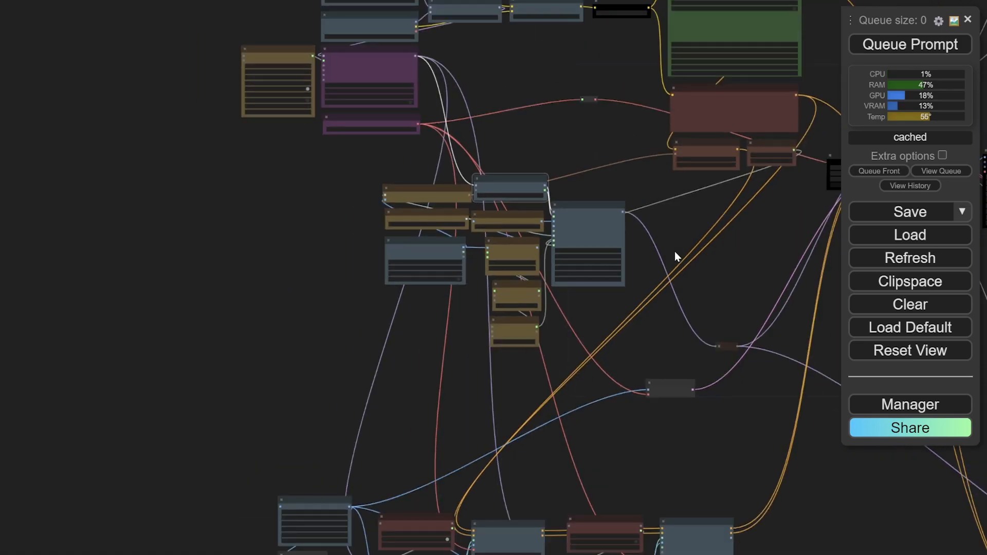
pyautogui.moveTo(581, 388); pyautogui.dragTo(535, 340)
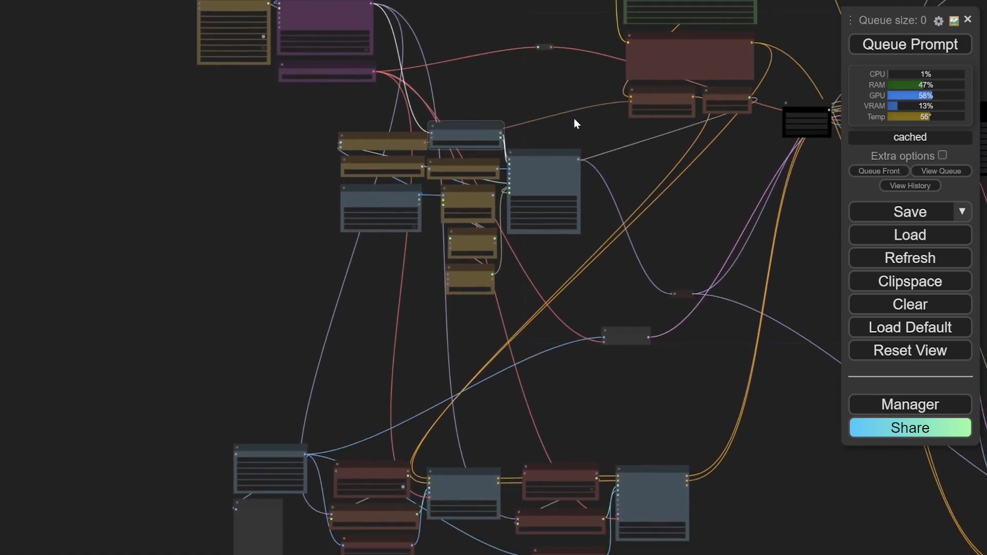
pyautogui.scroll(8, 574, 121)
pyautogui.moveTo(531, 455); pyautogui.dragTo(539, 28)
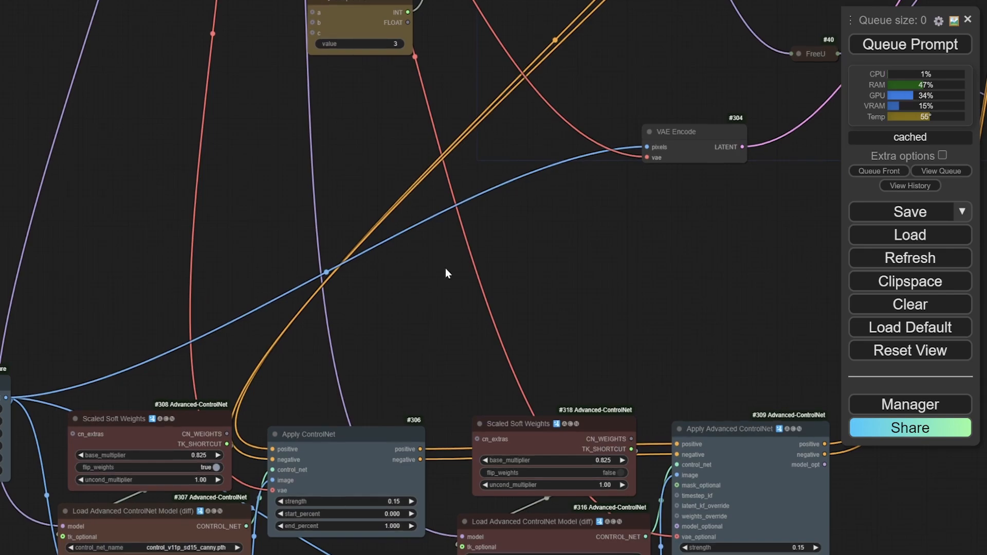
pyautogui.moveTo(420, 343); pyautogui.dragTo(470, 163)
pyautogui.scroll(-2, 470, 163)
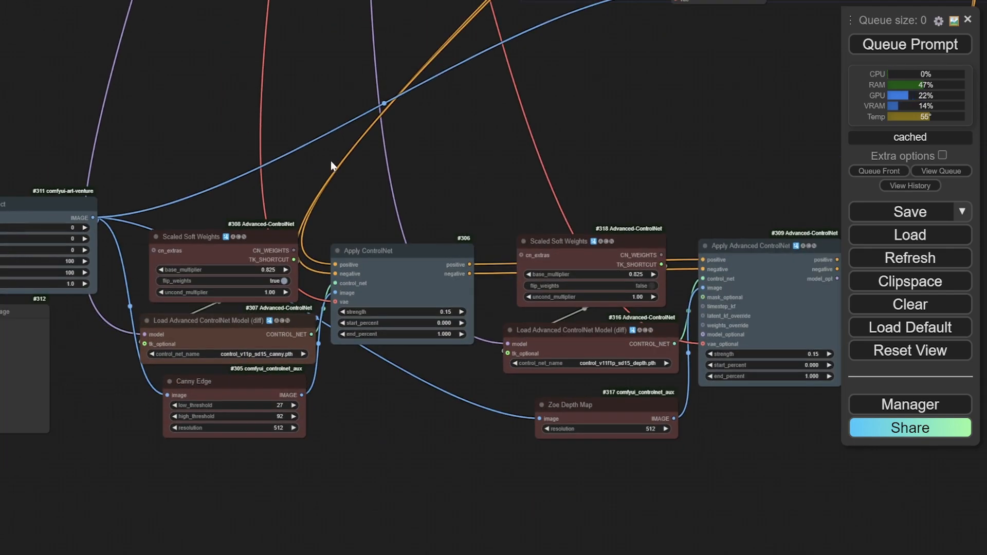
pyautogui.moveTo(214, 144); pyautogui.dragTo(341, 147)
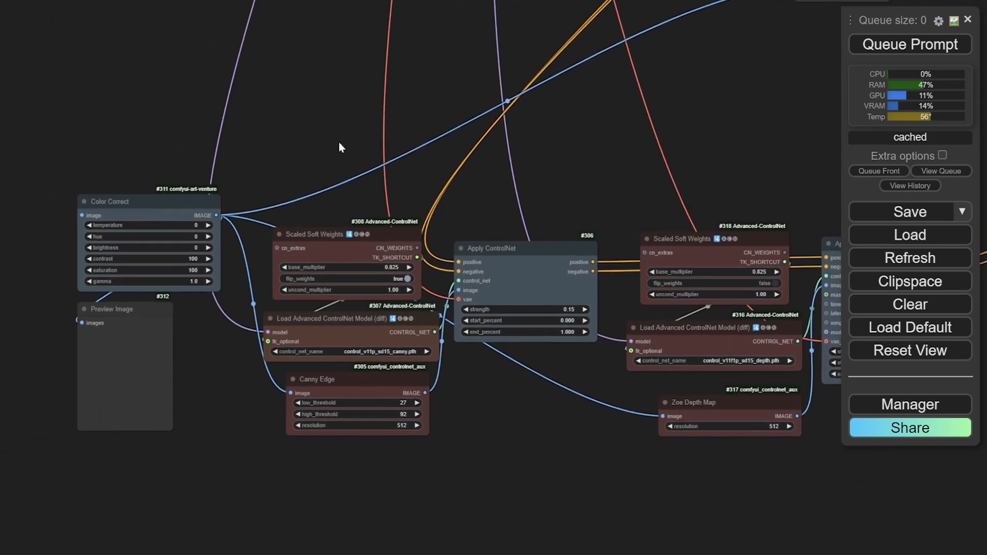
pyautogui.scroll(-5, 339, 148)
pyautogui.scroll(5, 281, 165)
pyautogui.moveTo(281, 165); pyautogui.dragTo(516, 130)
# Step: Add a Load Video (Upload) node from Video Helper Suite and place it beside the Color Correct node
pyautogui.moveTo(357, 157); pyautogui.dragTo(261, 173)
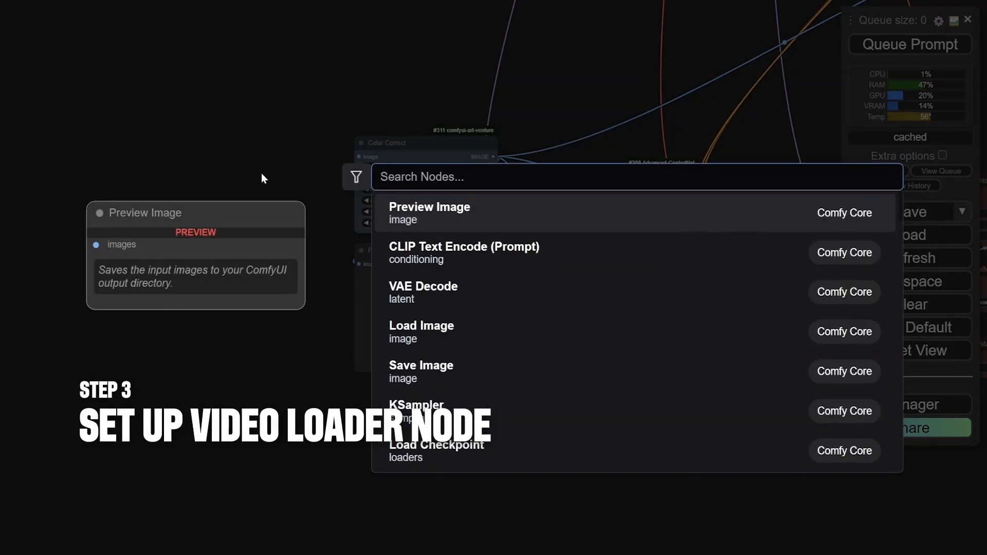
pyautogui.write('upload')
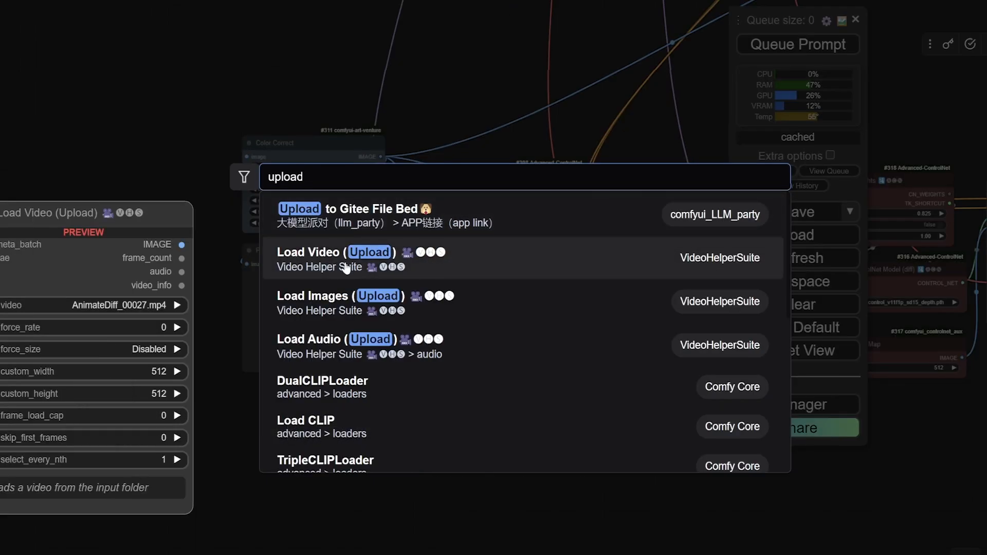
pyautogui.click(345, 266)
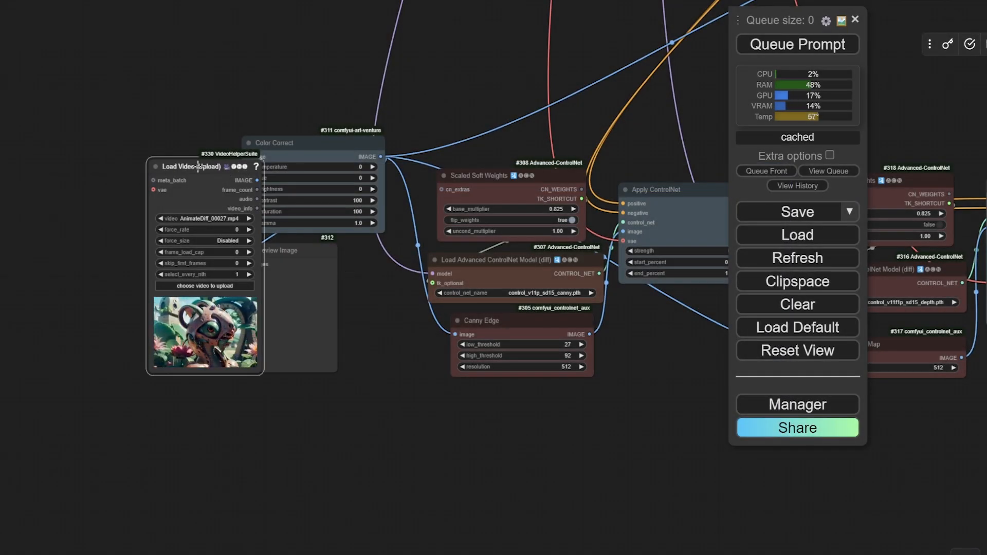
pyautogui.moveTo(198, 166); pyautogui.dragTo(135, 156)
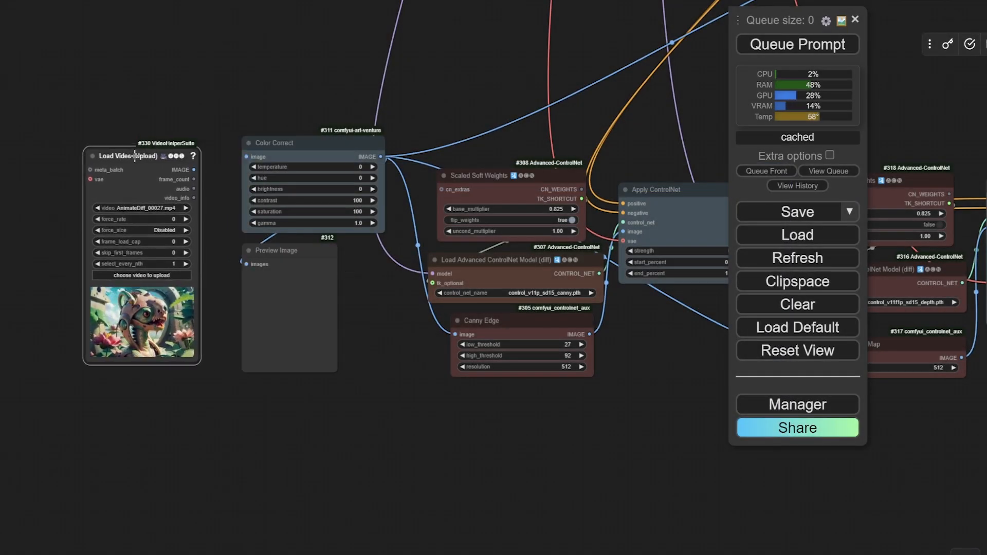
# Step: Upload the abstract-animation-1 video into the Load Video (Upload) node
pyautogui.click(137, 276)
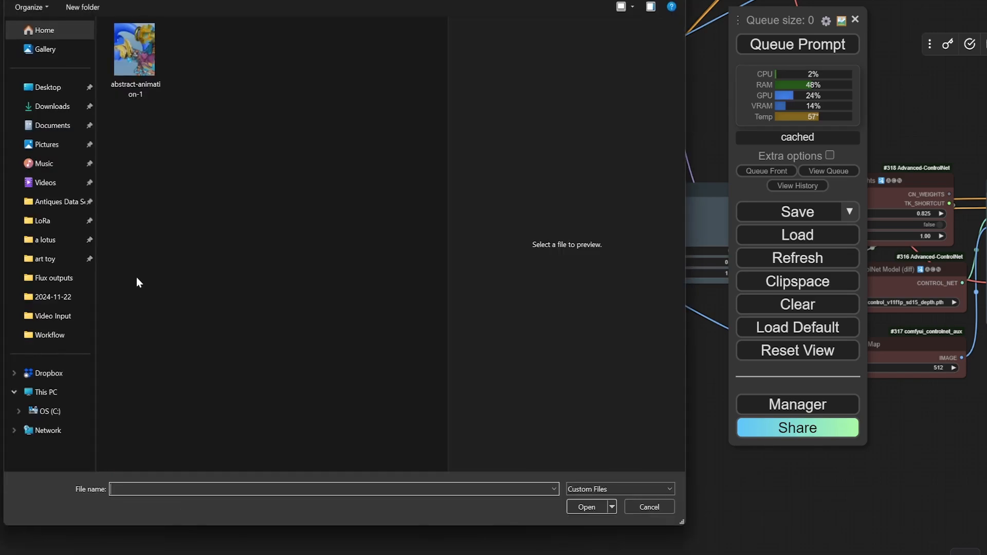
pyautogui.click(151, 59)
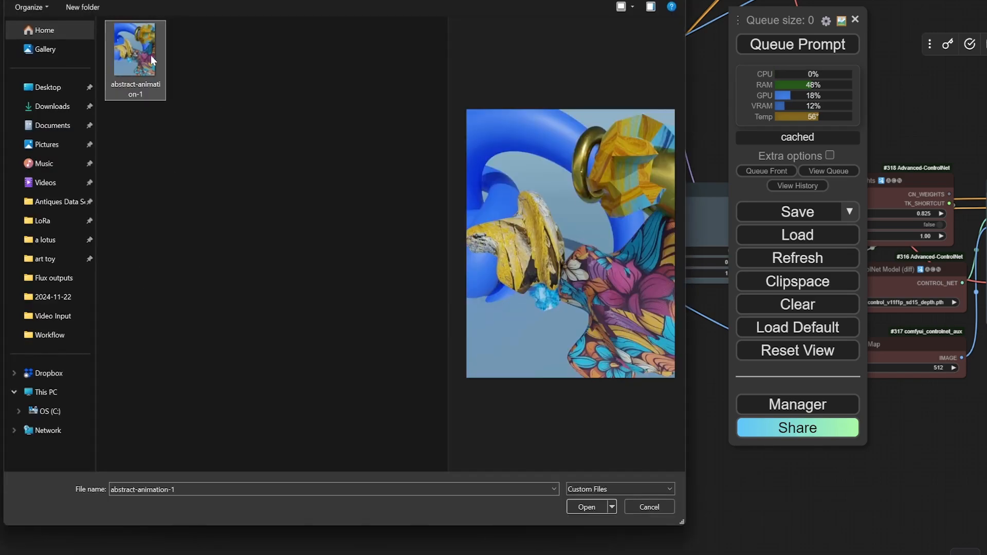
pyautogui.click(587, 506)
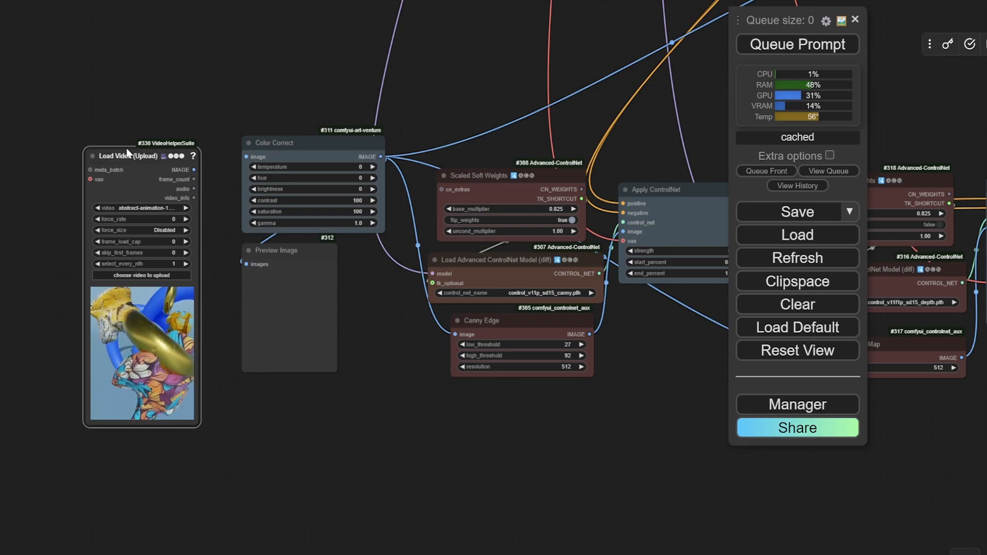
# Step: Connect the Load Video node's IMAGE output to the Color Correct node's image input and align the two nodes
pyautogui.moveTo(161, 152); pyautogui.dragTo(148, 121)
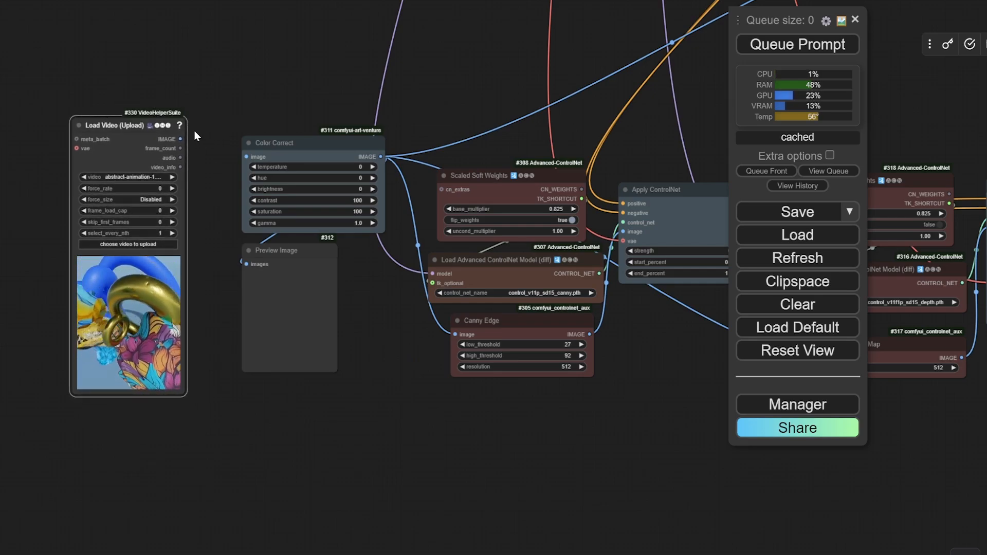
pyautogui.moveTo(181, 138); pyautogui.dragTo(248, 156)
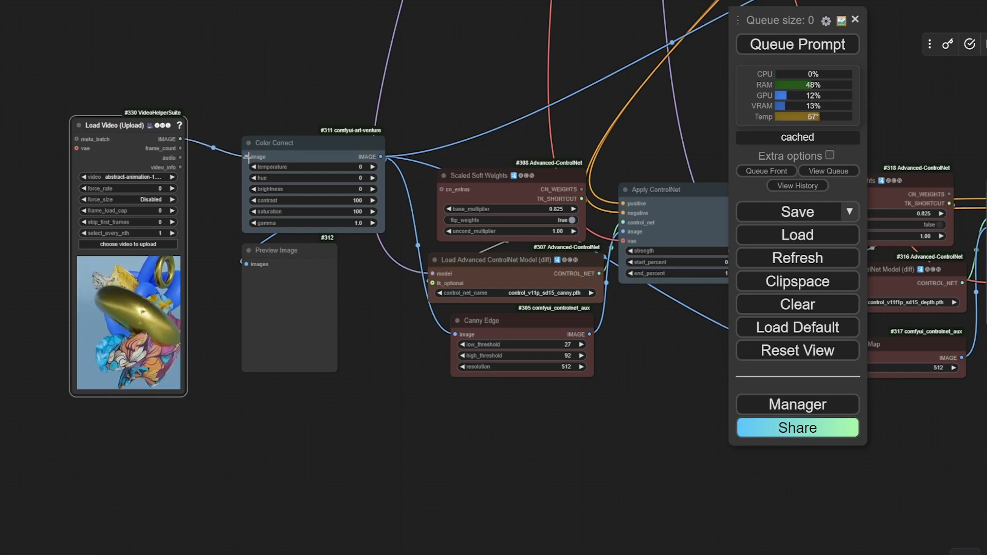
pyautogui.moveTo(120, 129); pyautogui.dragTo(131, 146)
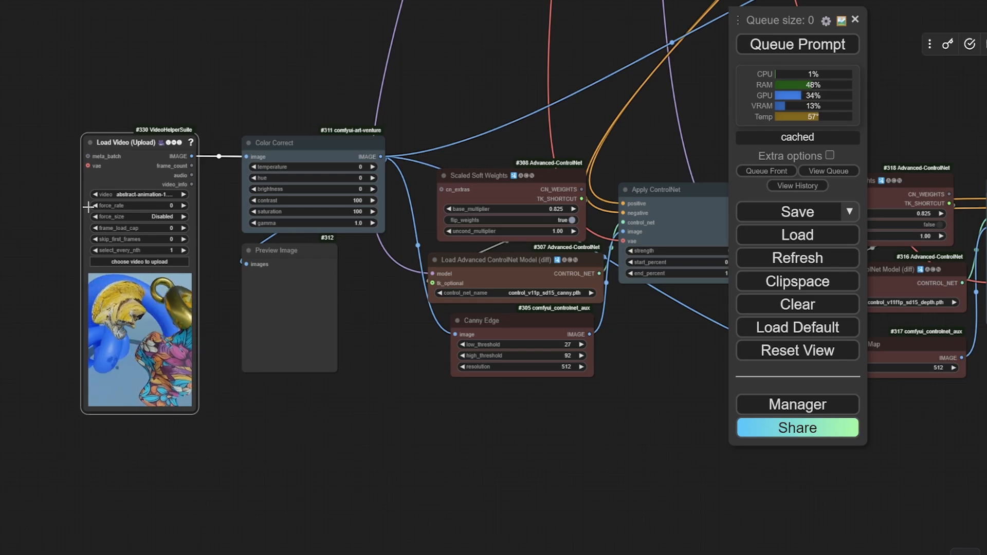
# Step: Set the Load Video (Upload) node's force_rate to 12 and its frame_load_cap to 40
pyautogui.click(169, 204)
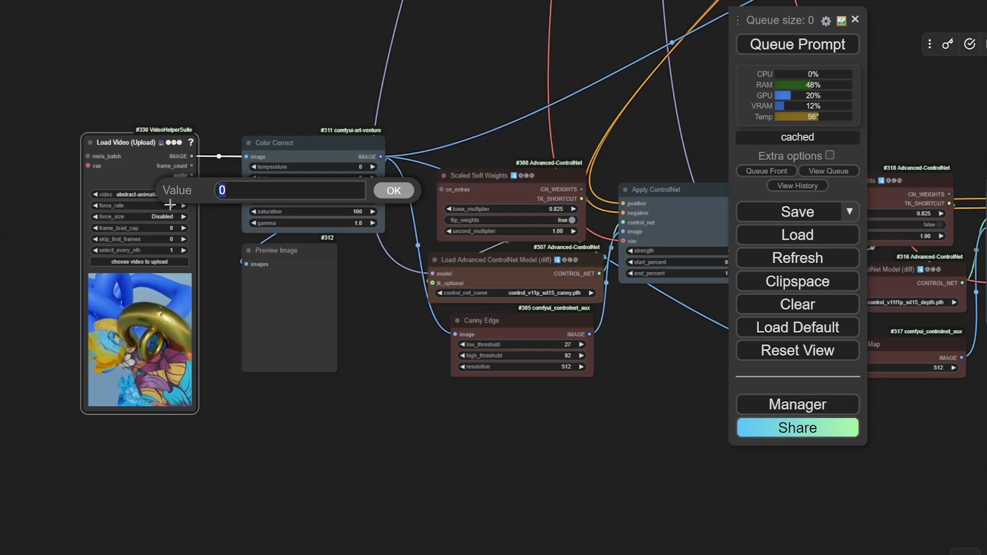
pyautogui.write('12')
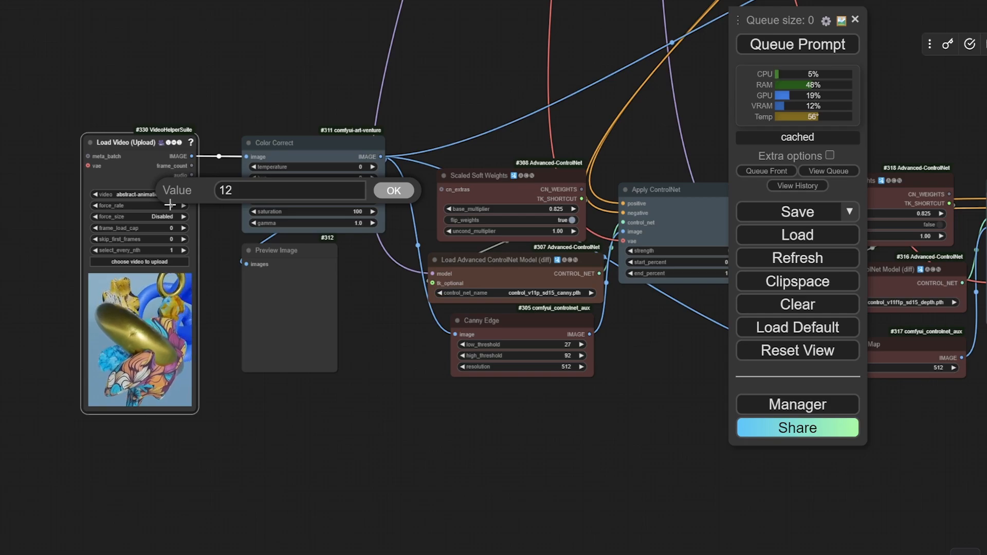
pyautogui.press('Return')
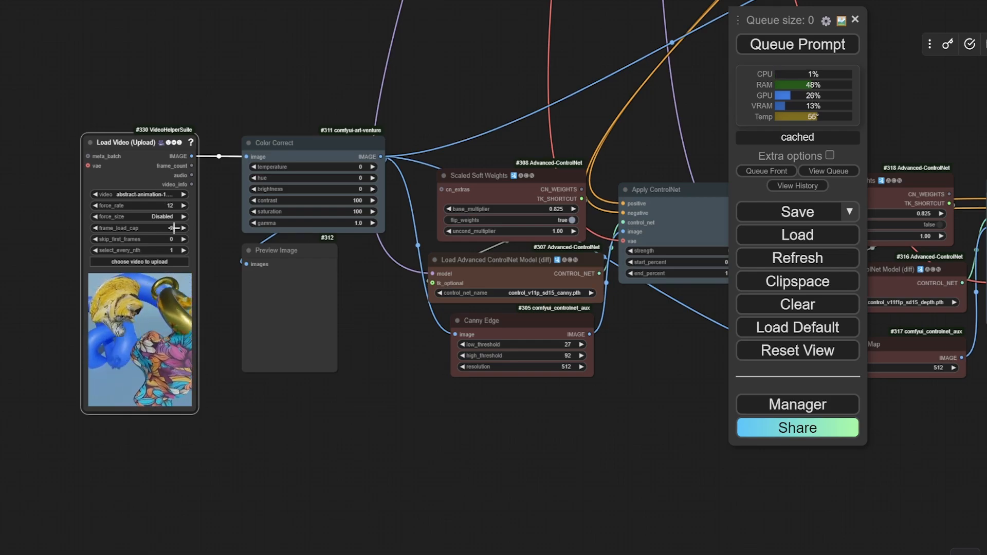
pyautogui.click(175, 228)
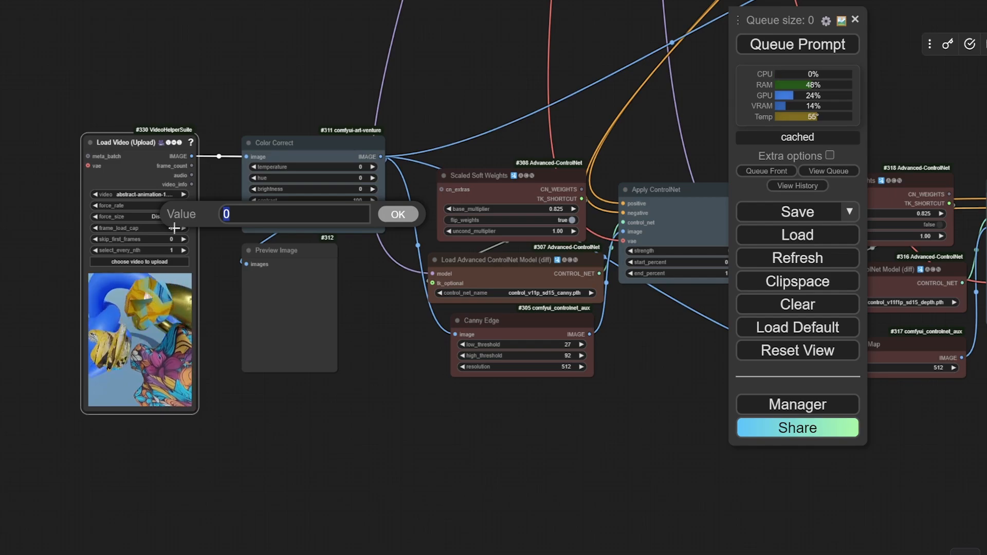
pyautogui.write('40')
pyautogui.press('Return')
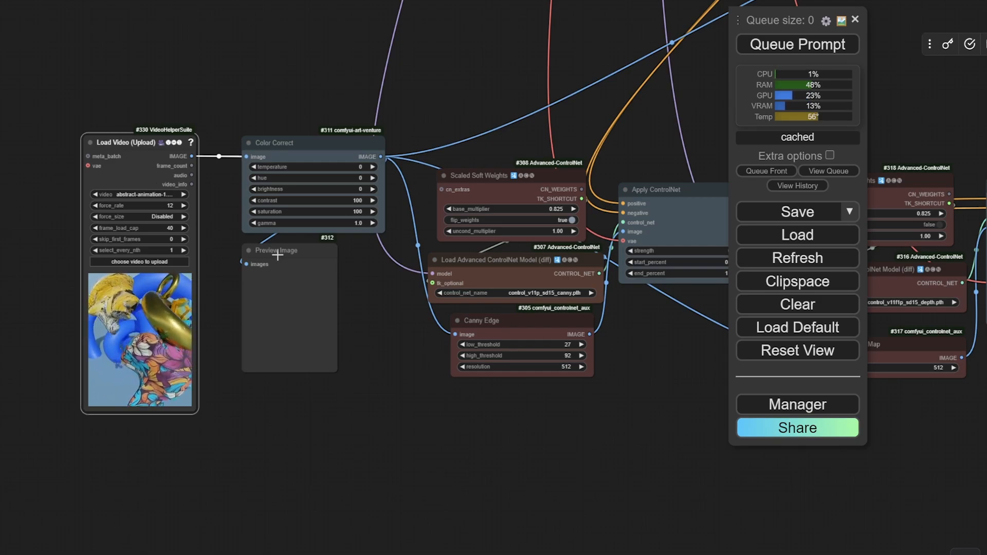
# Step: Shift the Preview Image node slightly away from the Color Correct node above it, and select the Color Correct node
pyautogui.moveTo(278, 255); pyautogui.dragTo(285, 258)
pyautogui.click(323, 143)
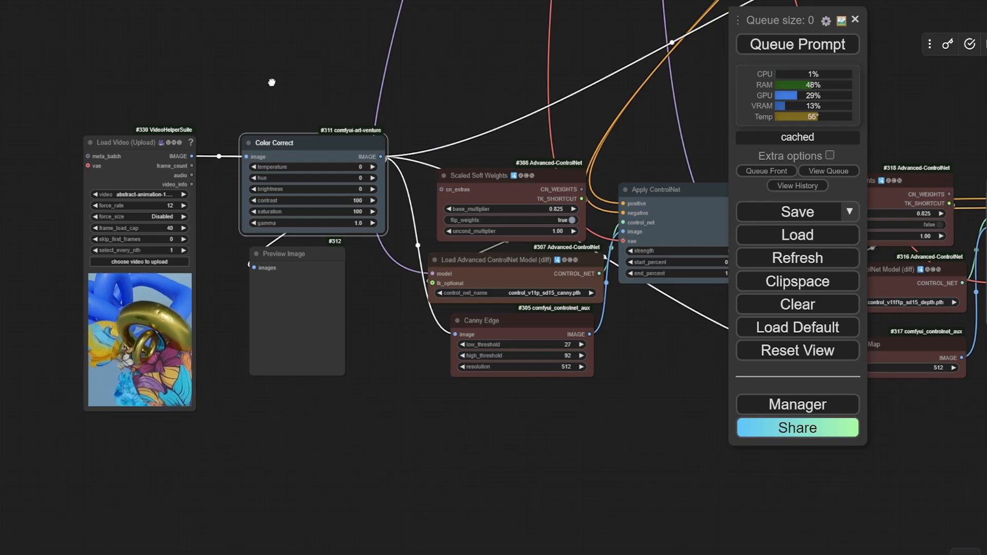
pyautogui.moveTo(270, 82); pyautogui.dragTo(252, 76)
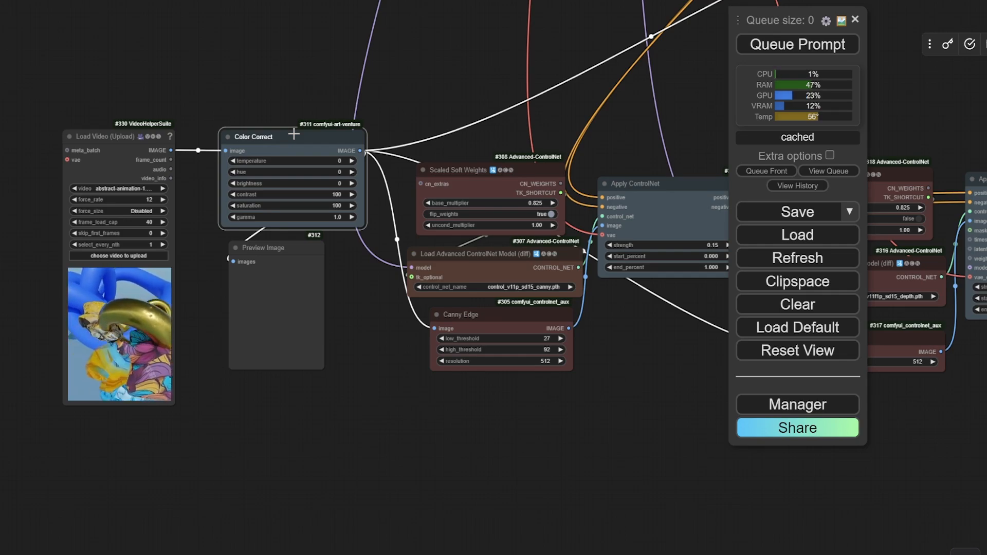
# Step: Look at the ComfyUI Manager's options for installing missing custom nodes, and return to the Color Correct node
pyautogui.click(797, 404)
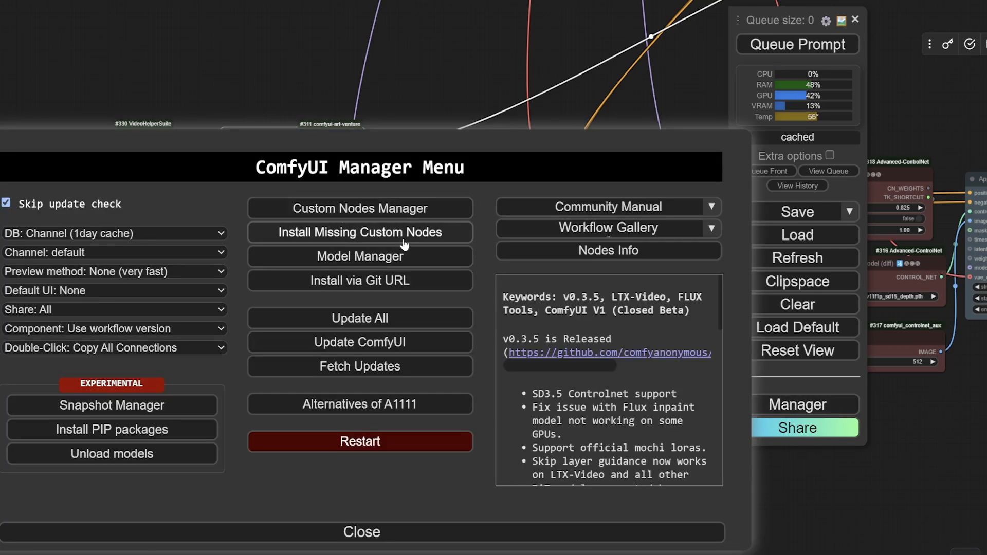
pyautogui.click(376, 533)
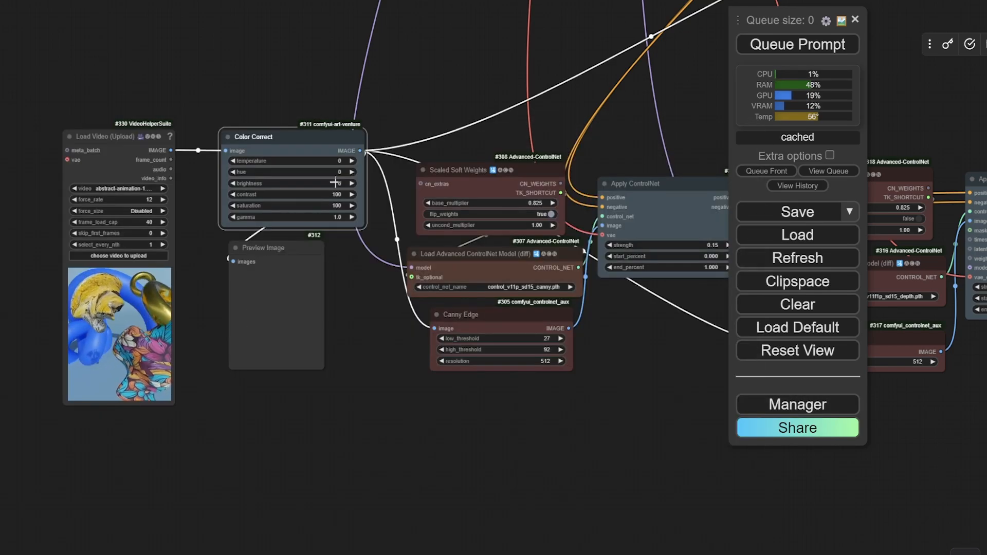
pyautogui.moveTo(280, 86); pyautogui.dragTo(295, 82)
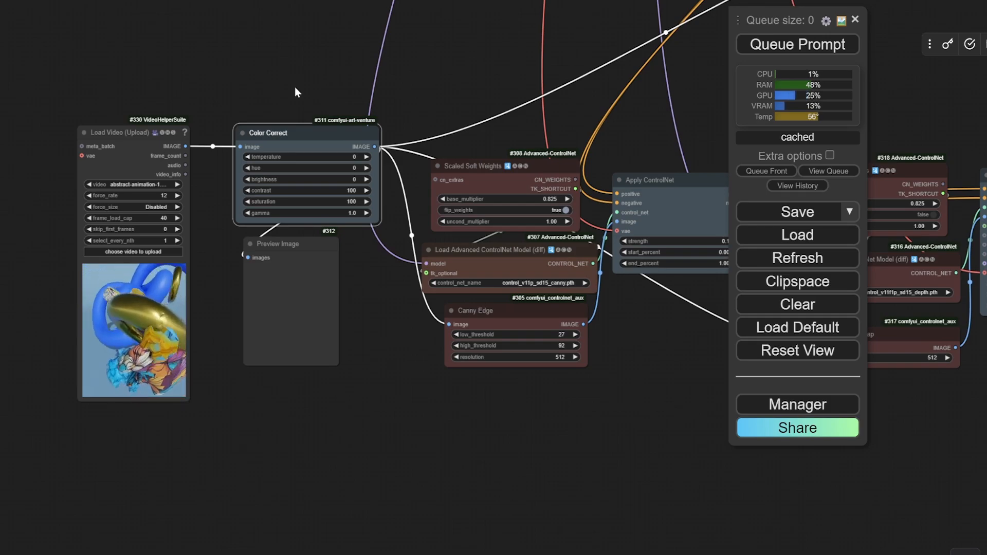
pyautogui.scroll(-1, 402, 253)
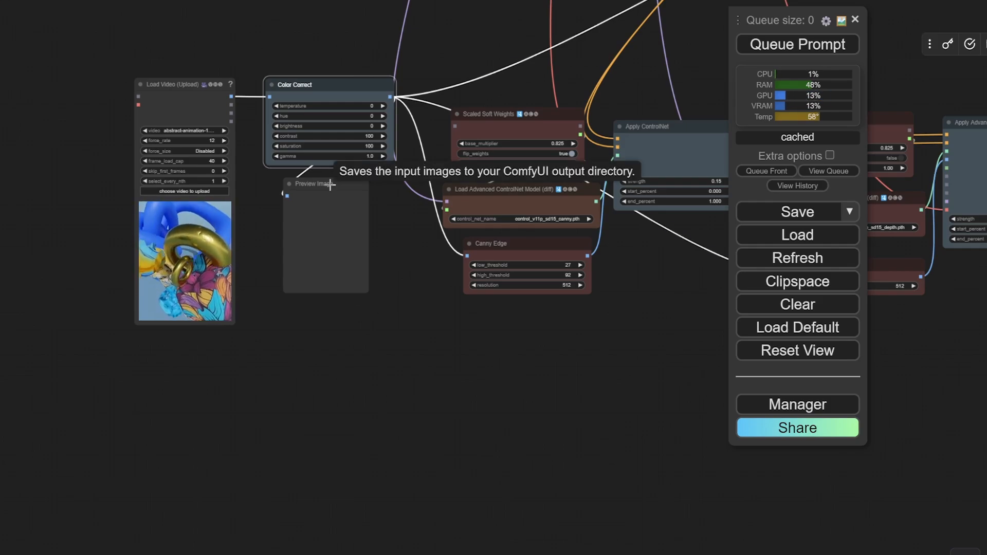
# Step: Place the Preview Image node beneath the Color Correct node and set Color Correct's hue to -45
pyautogui.moveTo(332, 186); pyautogui.dragTo(311, 198)
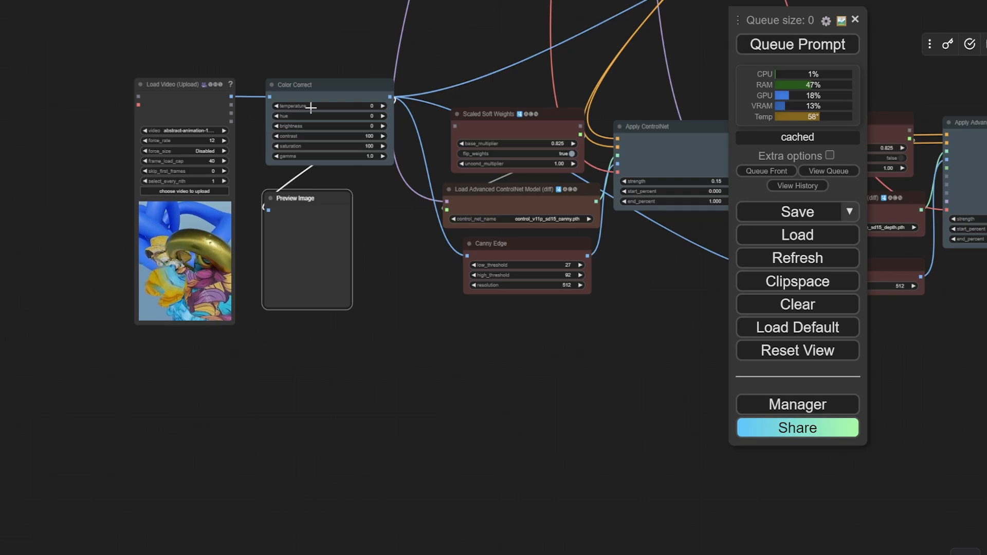
pyautogui.click(368, 117)
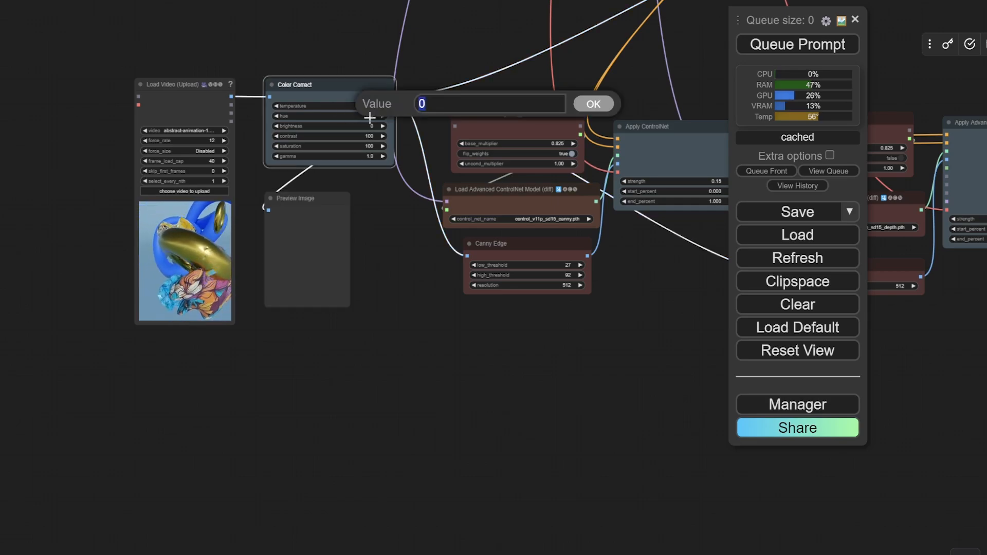
pyautogui.write('-90')
pyautogui.click(583, 104)
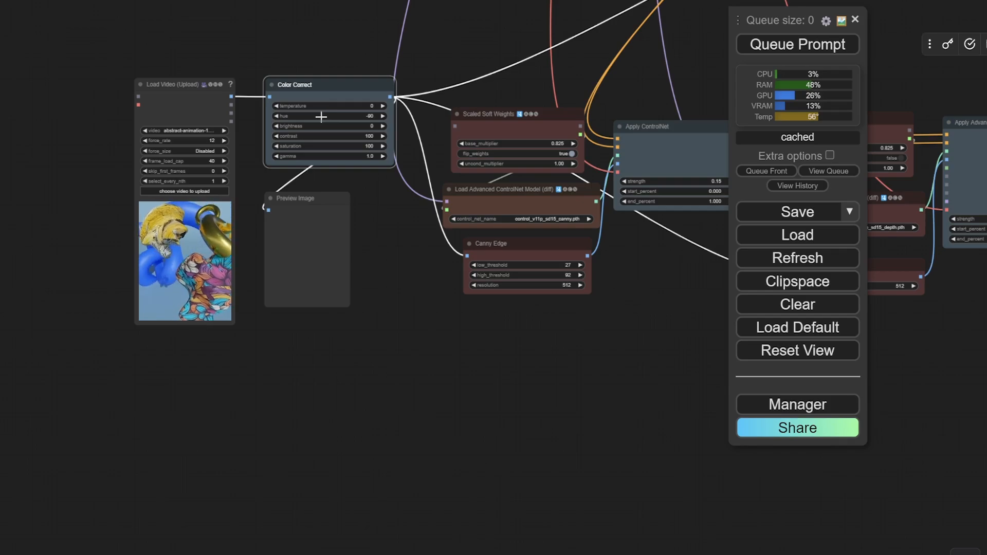
pyautogui.moveTo(321, 117)
pyautogui.mouseDown()
pyautogui.moveTo(382, 118)
pyautogui.moveTo(323, 119)
pyautogui.mouseUp()
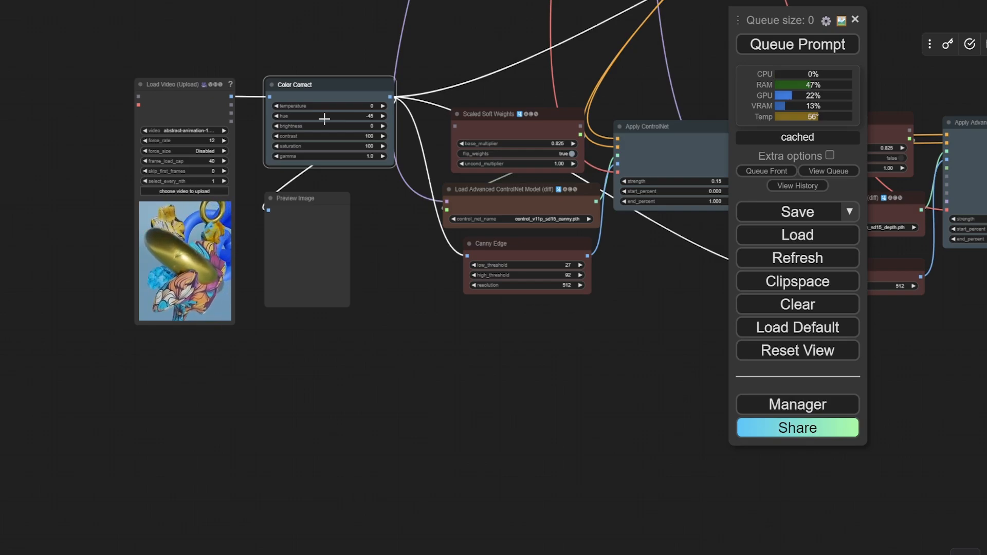
# Step: Queue the prompt and enlarge the Preview Image node to show the color-corrected video frames
pyautogui.click(771, 50)
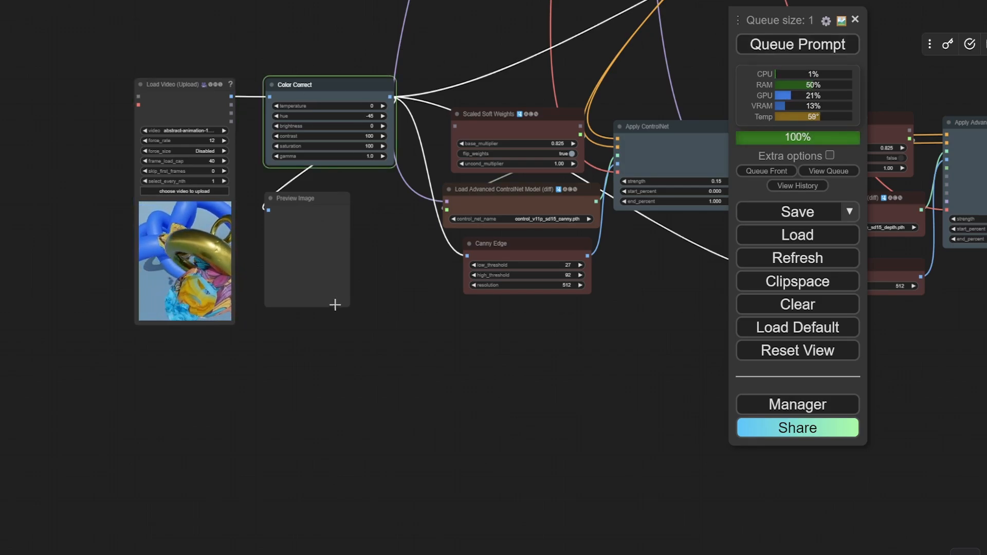
pyautogui.moveTo(350, 310); pyautogui.dragTo(424, 446)
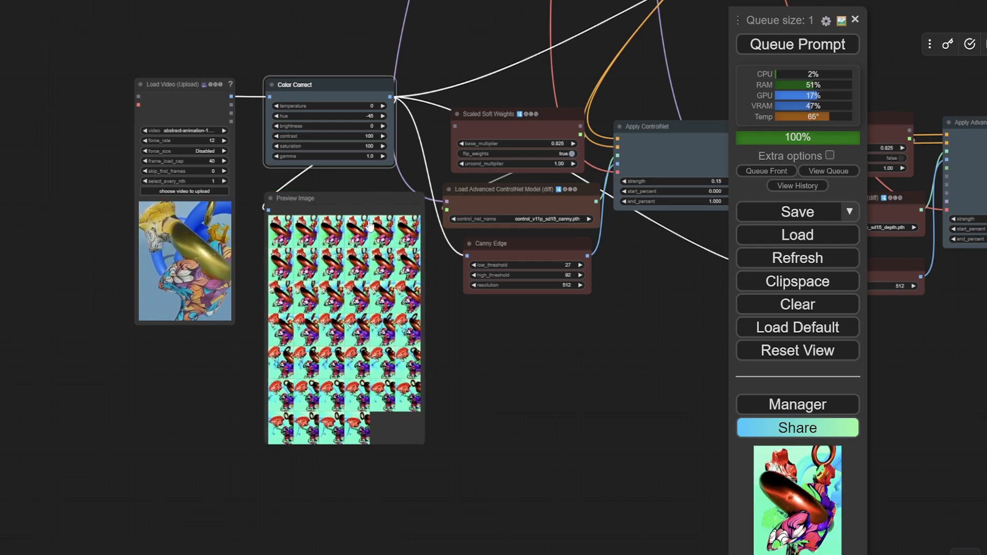
pyautogui.moveTo(335, 198); pyautogui.dragTo(327, 190)
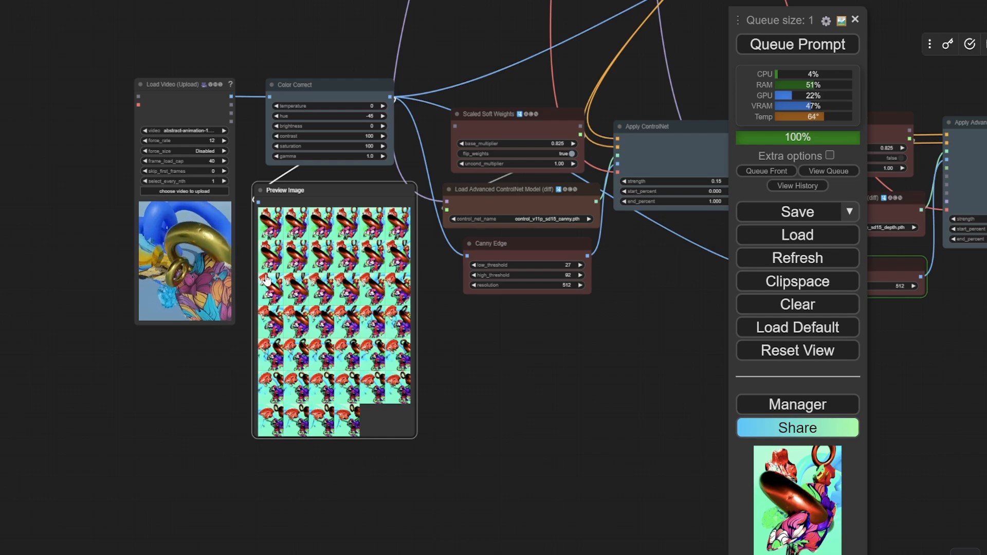
# Step: Show the prompt queue, and shrink the Preview Image node and realign it beneath the Color Correct node
pyautogui.click(837, 172)
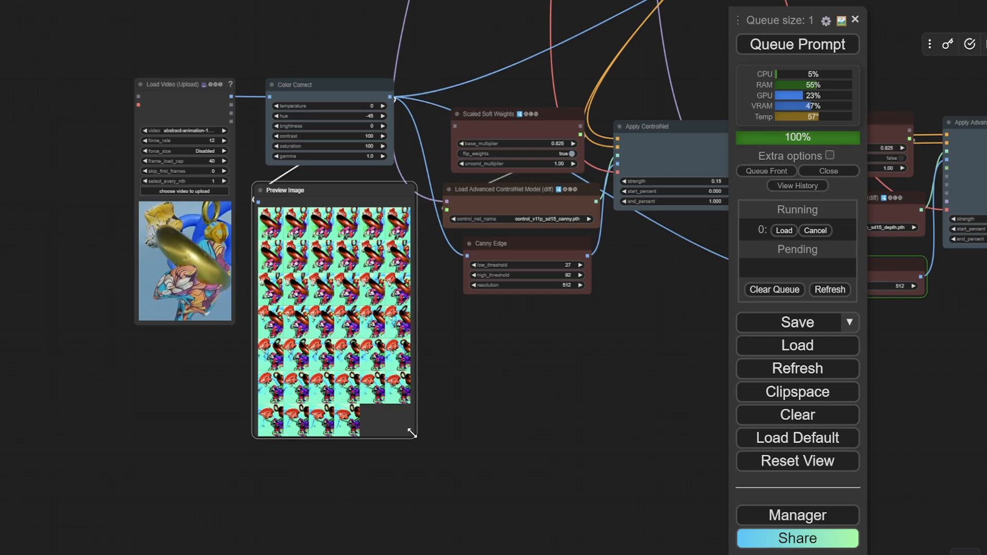
pyautogui.moveTo(414, 437); pyautogui.dragTo(361, 390)
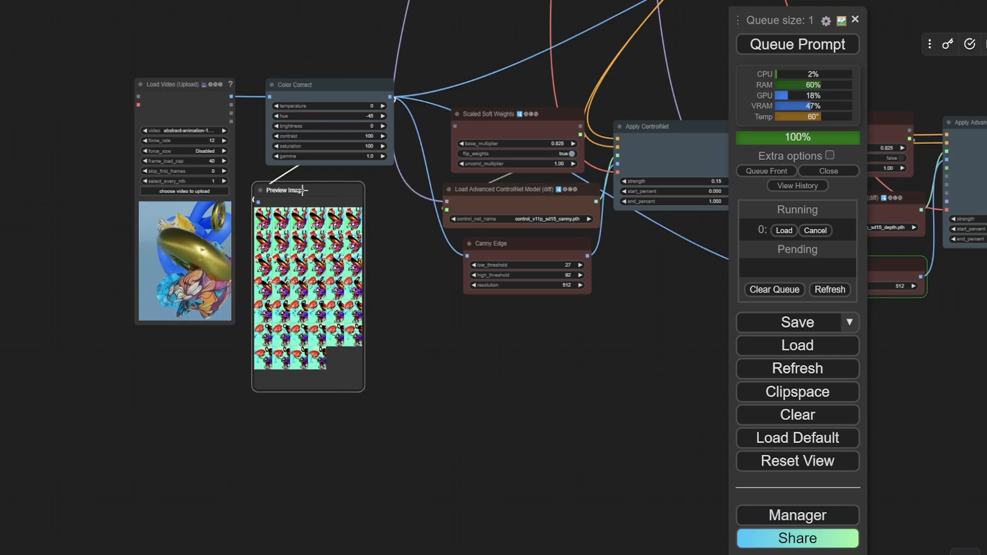
pyautogui.moveTo(302, 190); pyautogui.dragTo(318, 182)
# Step: Examine the Apply ControlNet and Apply Advanced ControlNet nodes and their strength settings for the canny and depth models
pyautogui.moveTo(684, 256); pyautogui.dragTo(310, 286)
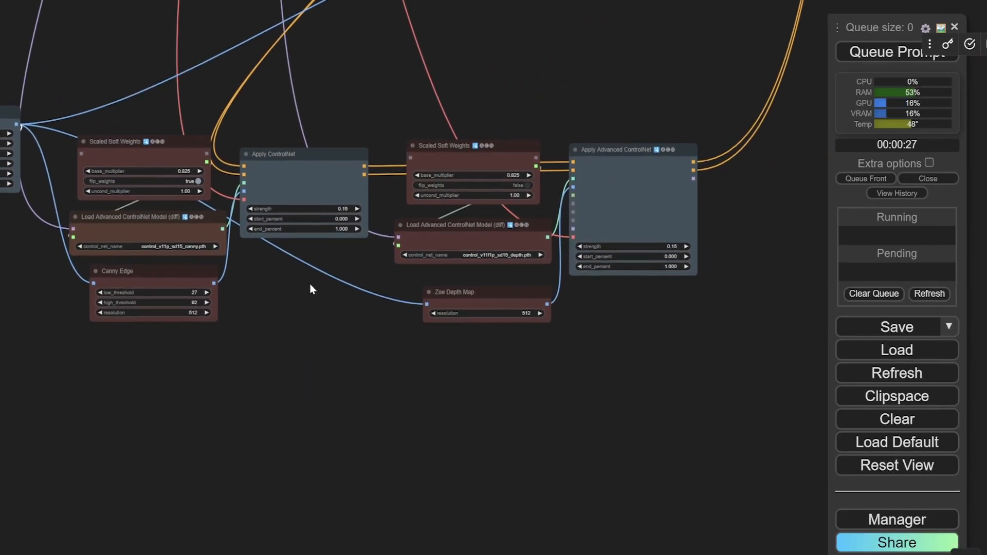
pyautogui.click(281, 170)
pyautogui.click(626, 160)
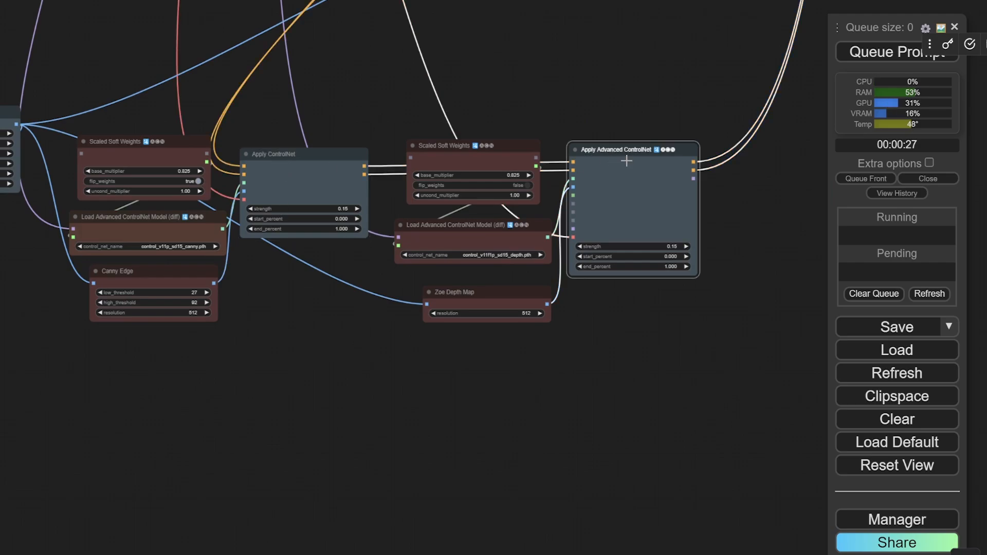
pyautogui.click(299, 160)
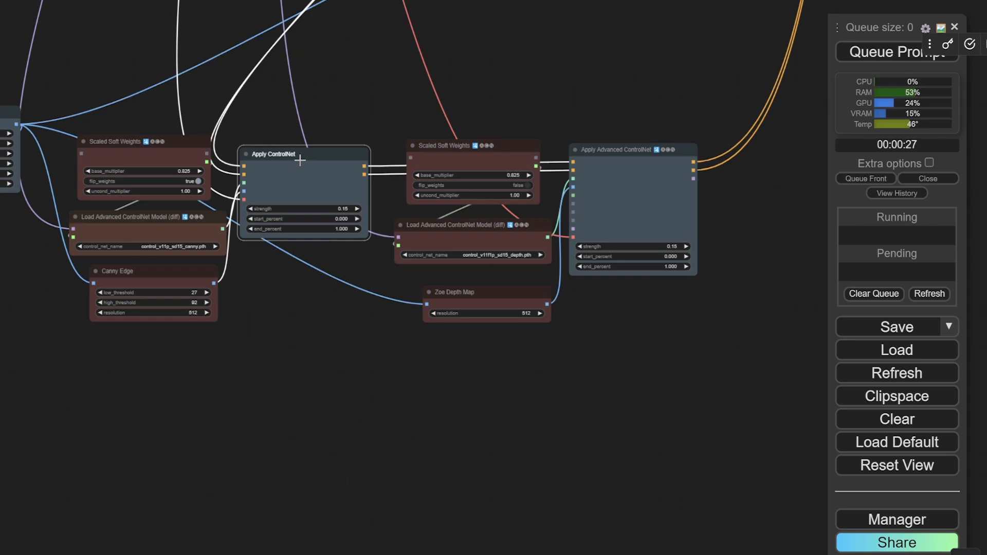
pyautogui.moveTo(180, 72); pyautogui.dragTo(234, 135)
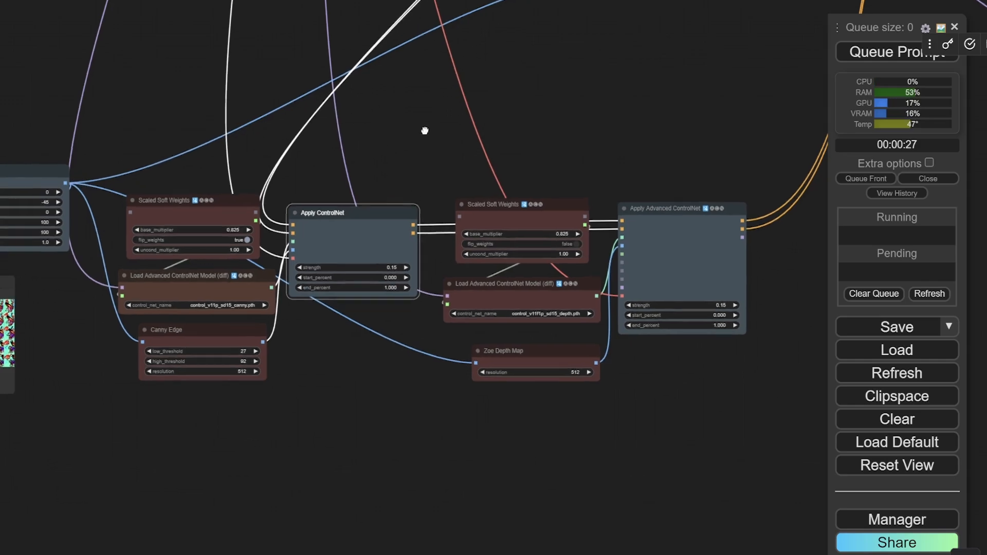
pyautogui.moveTo(424, 130); pyautogui.dragTo(429, 96)
pyautogui.click(694, 190)
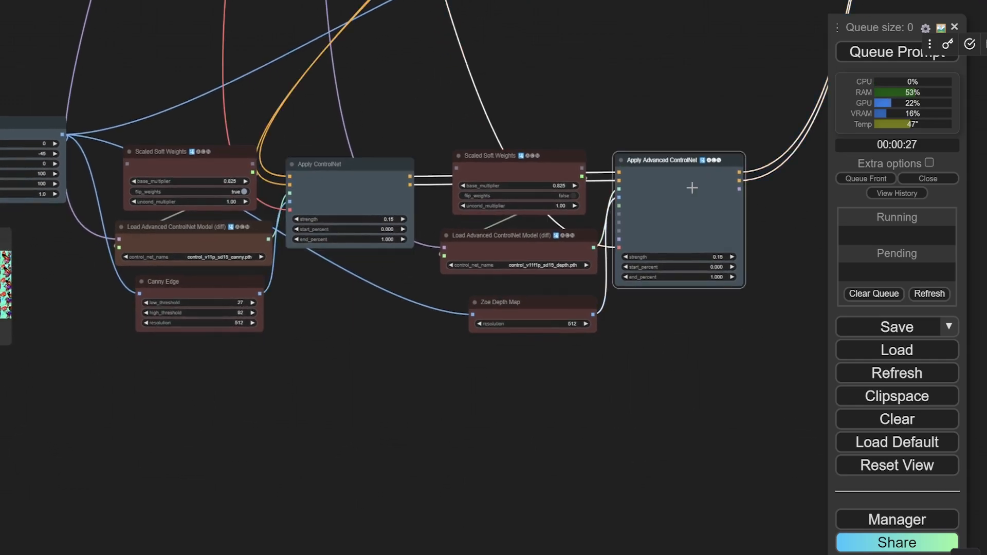
pyautogui.moveTo(774, 399); pyautogui.dragTo(684, 408)
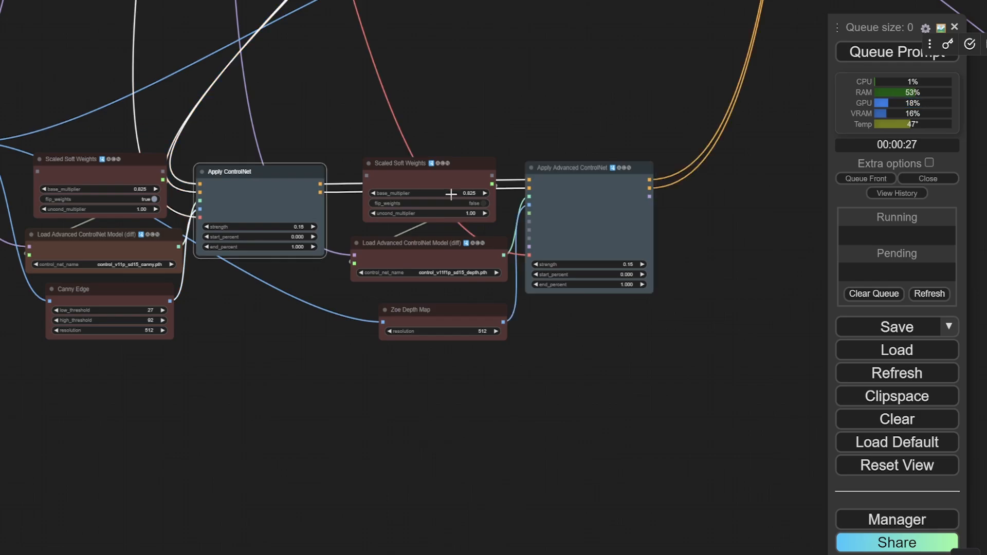
# Step: Trace the ControlNet connections from the prompt conditioning nodes through both ControlNets to the KSampler (Efficient) node
pyautogui.scroll(-7, 602, 111)
pyautogui.moveTo(601, 109); pyautogui.dragTo(418, 353)
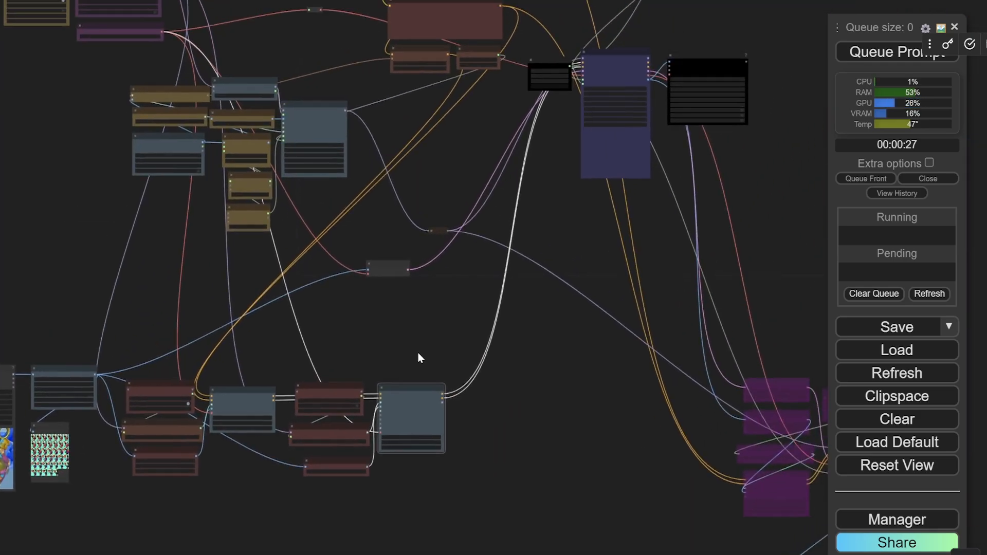
pyautogui.scroll(1, 549, 135)
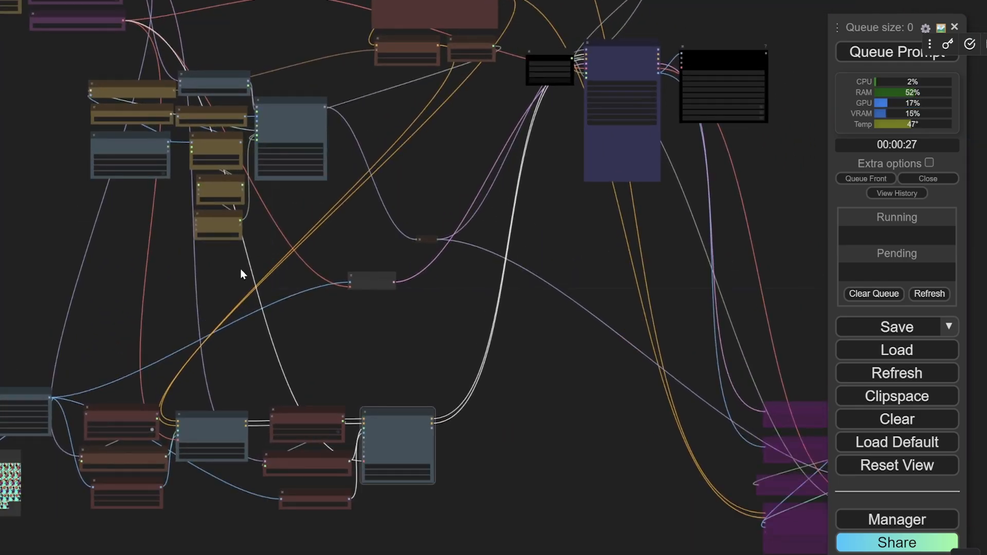
pyautogui.moveTo(431, 151); pyautogui.dragTo(347, 314)
pyautogui.scroll(5, 425, 81)
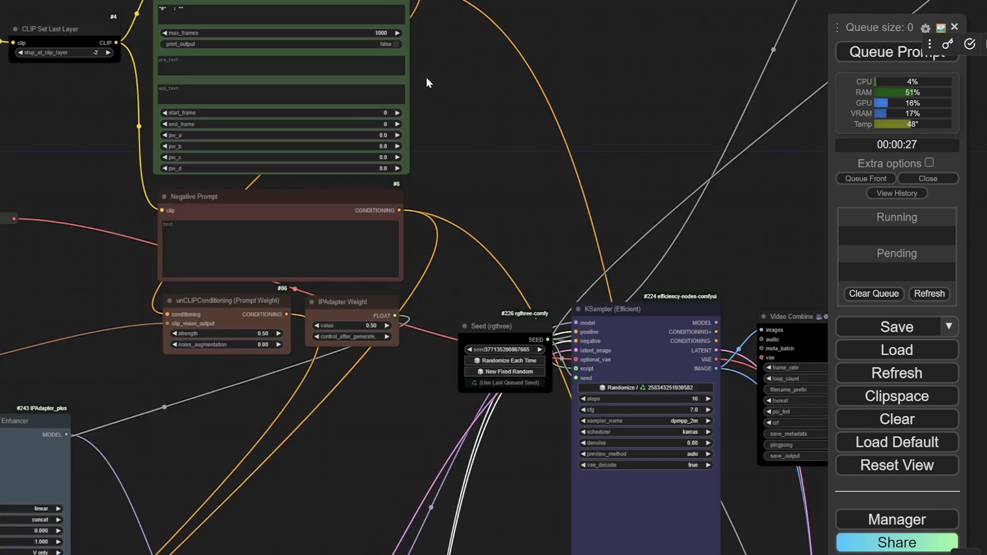
pyautogui.moveTo(425, 82); pyautogui.dragTo(444, 0)
pyautogui.moveTo(427, 218); pyautogui.dragTo(623, 0)
pyautogui.moveTo(267, 376); pyautogui.dragTo(534, 60)
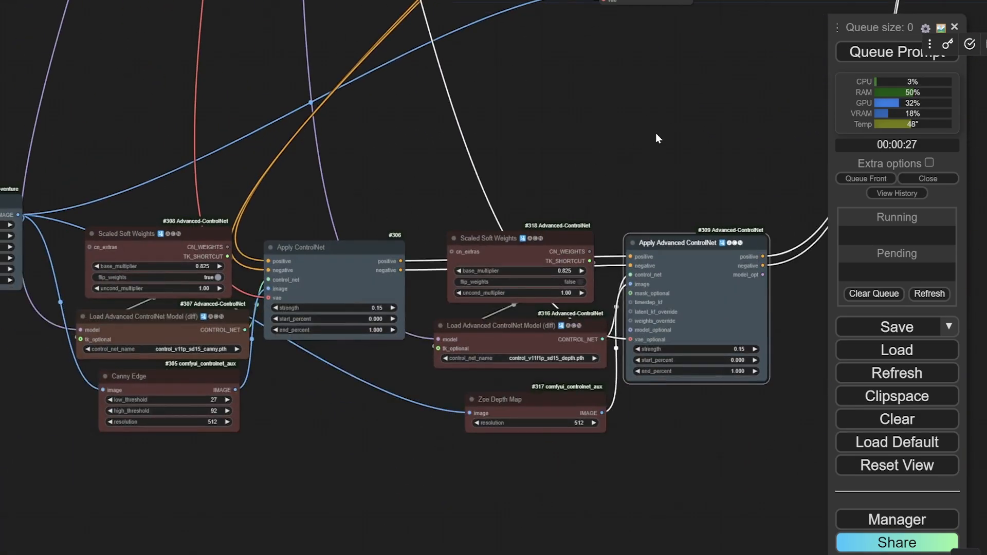
pyautogui.moveTo(656, 137); pyautogui.dragTo(325, 315)
pyautogui.moveTo(679, 51); pyautogui.dragTo(440, 370)
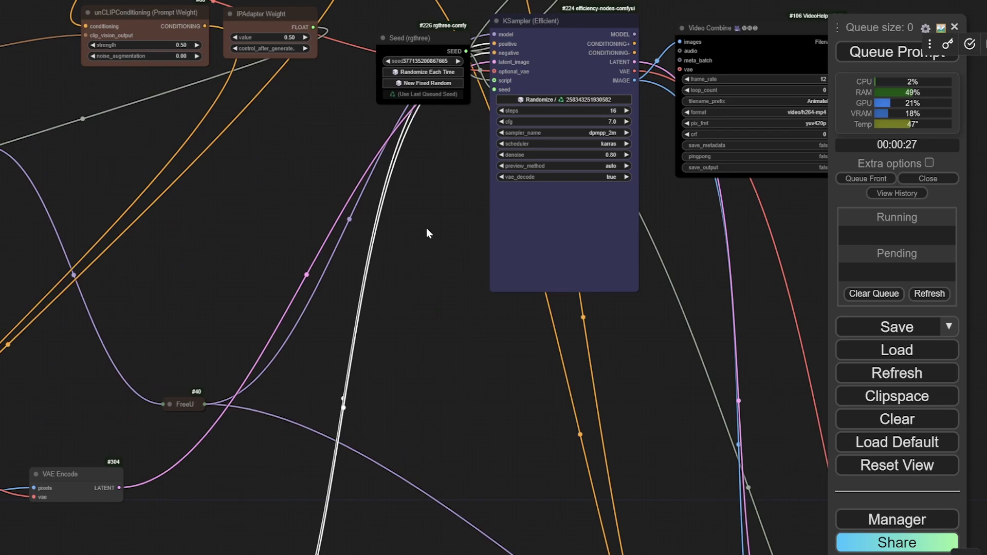
pyautogui.moveTo(427, 228); pyautogui.dragTo(298, 368)
# Step: Move the KSampler (Efficient) node slightly up and place the Seed (rgthree) node farther from it to expose their connections
pyautogui.moveTo(455, 152); pyautogui.dragTo(459, 140)
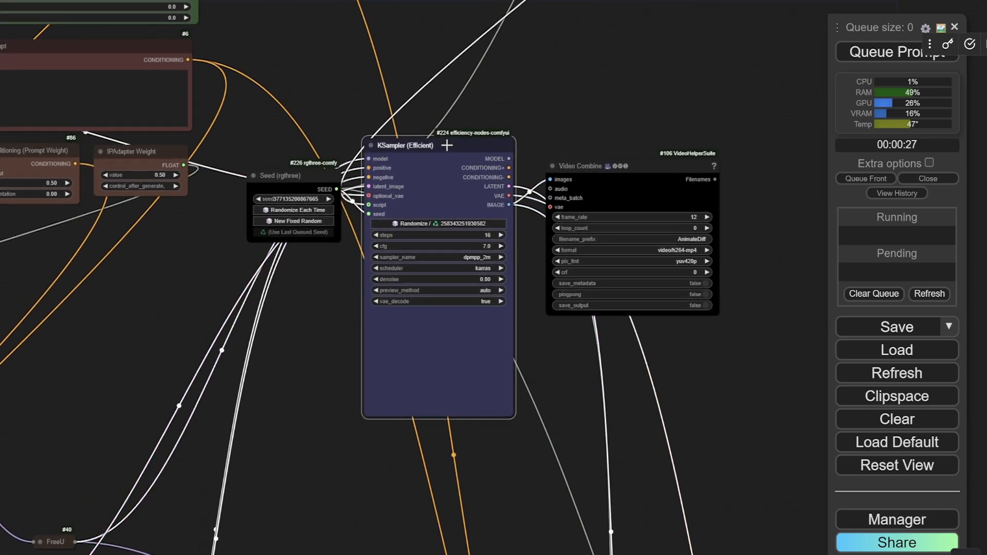
pyautogui.moveTo(447, 146); pyautogui.dragTo(446, 131)
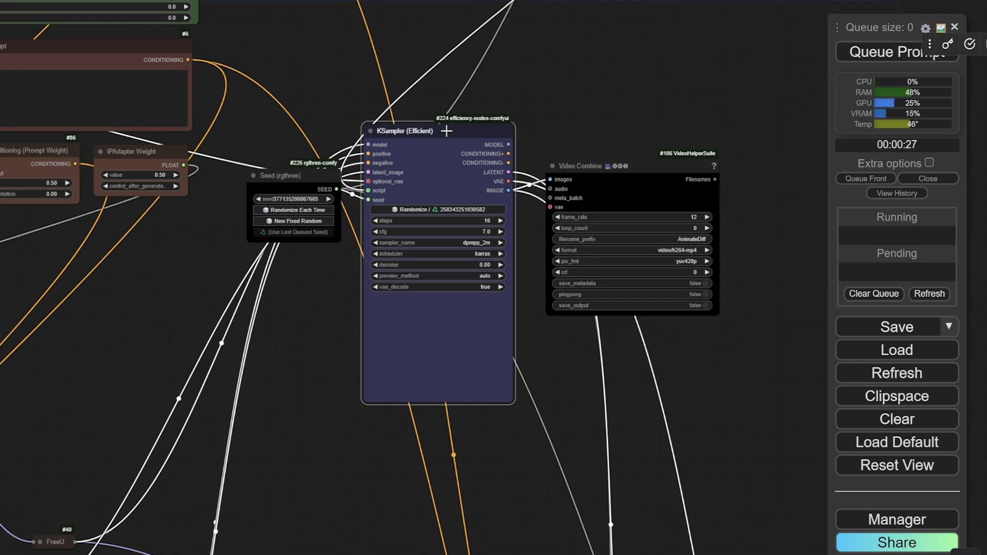
pyautogui.moveTo(298, 175); pyautogui.dragTo(271, 210)
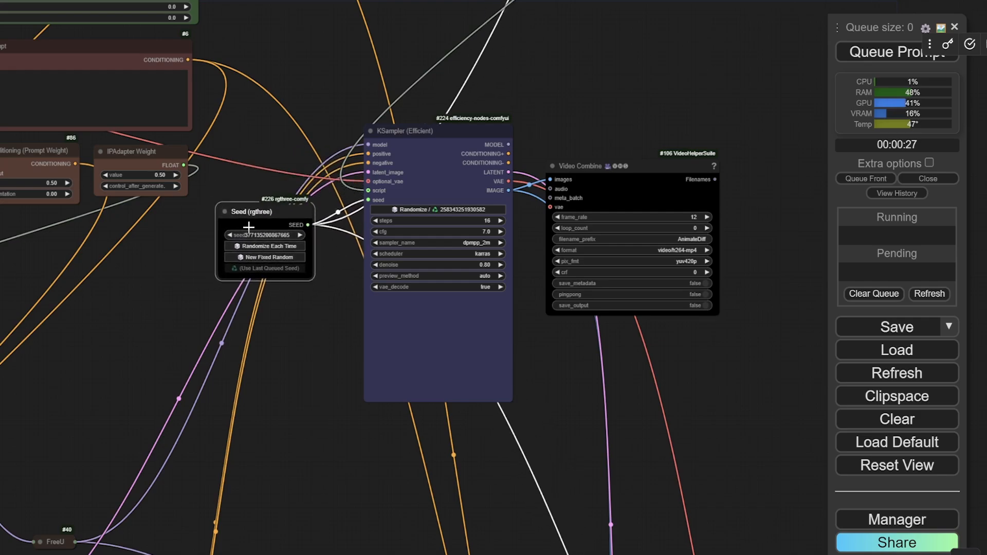
pyautogui.scroll(5, 249, 227)
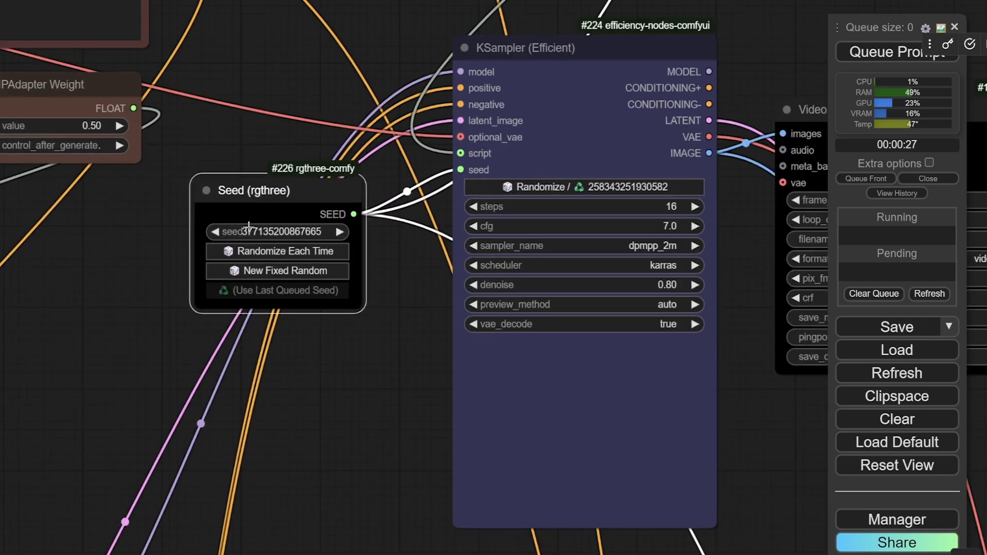
# Step: Generate a series of new fixed random seeds in the Seed (rgthree) node
pyautogui.click(283, 273)
pyautogui.click(283, 272)
pyautogui.click(283, 273)
pyautogui.click(283, 272)
pyautogui.click(284, 272)
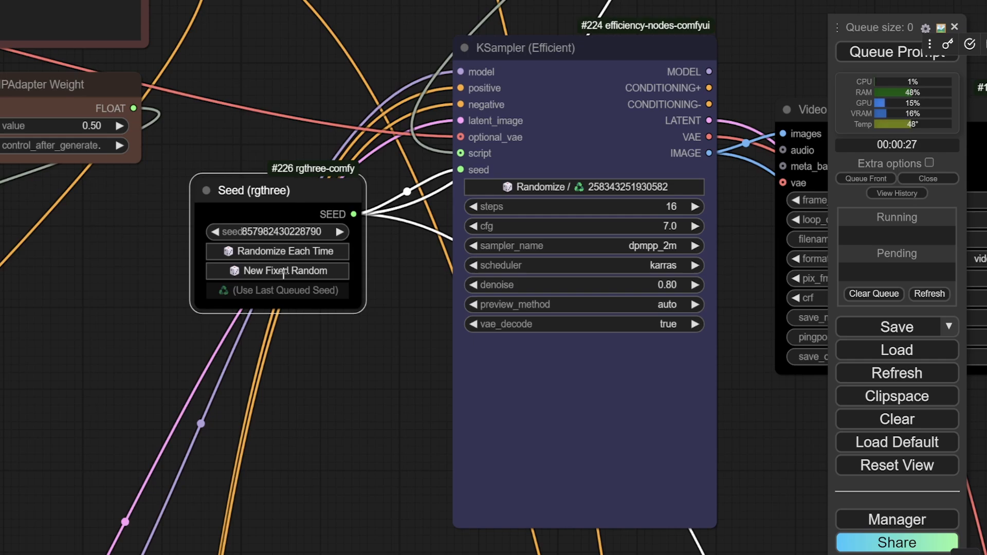
pyautogui.click(284, 273)
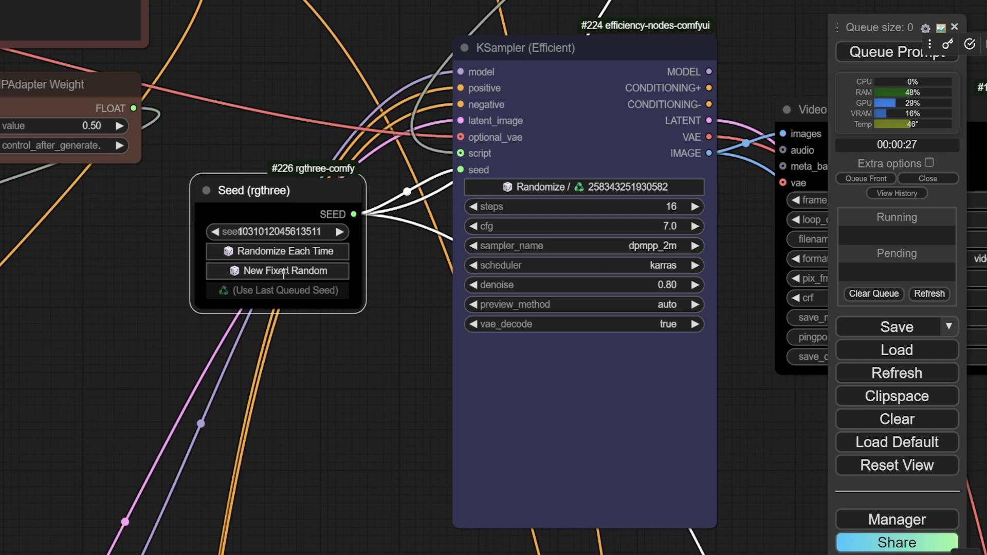
pyautogui.click(283, 272)
pyautogui.click(283, 272)
pyautogui.click(283, 273)
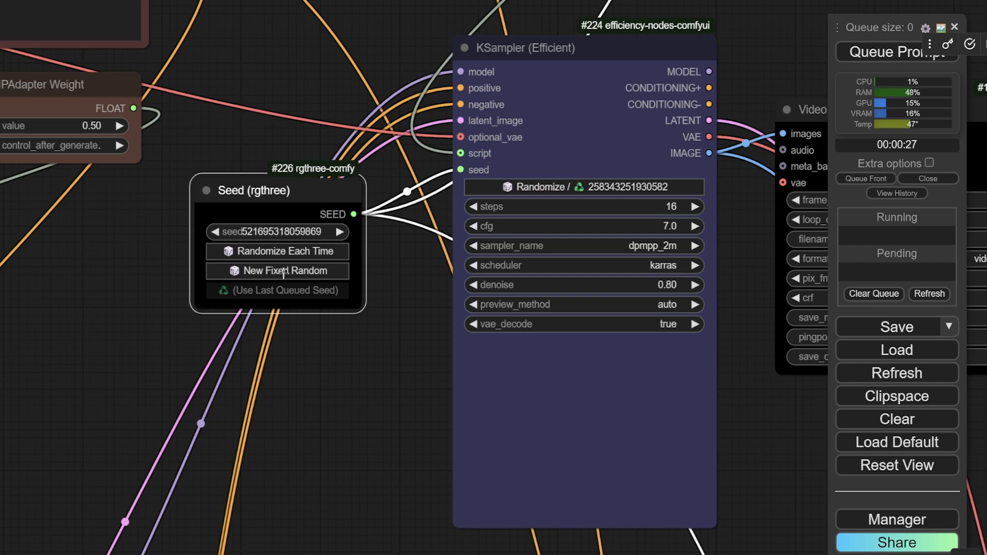
pyautogui.click(283, 272)
pyautogui.click(284, 272)
pyautogui.click(283, 272)
pyautogui.click(283, 273)
pyautogui.click(283, 273)
pyautogui.click(283, 273)
pyautogui.click(283, 272)
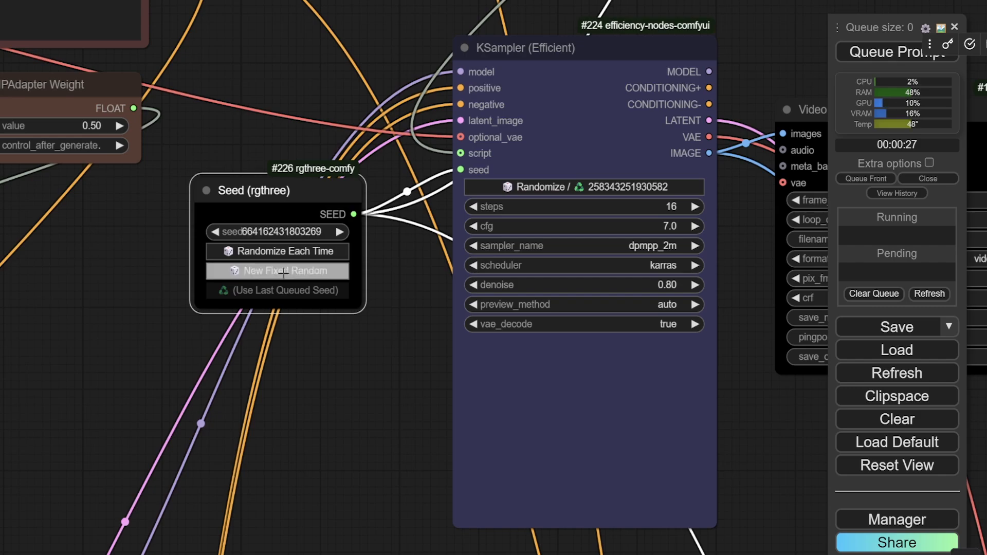
pyautogui.click(283, 273)
pyautogui.click(283, 273)
pyautogui.click(284, 272)
pyautogui.click(283, 272)
pyautogui.click(283, 272)
pyautogui.click(283, 272)
pyautogui.click(283, 272)
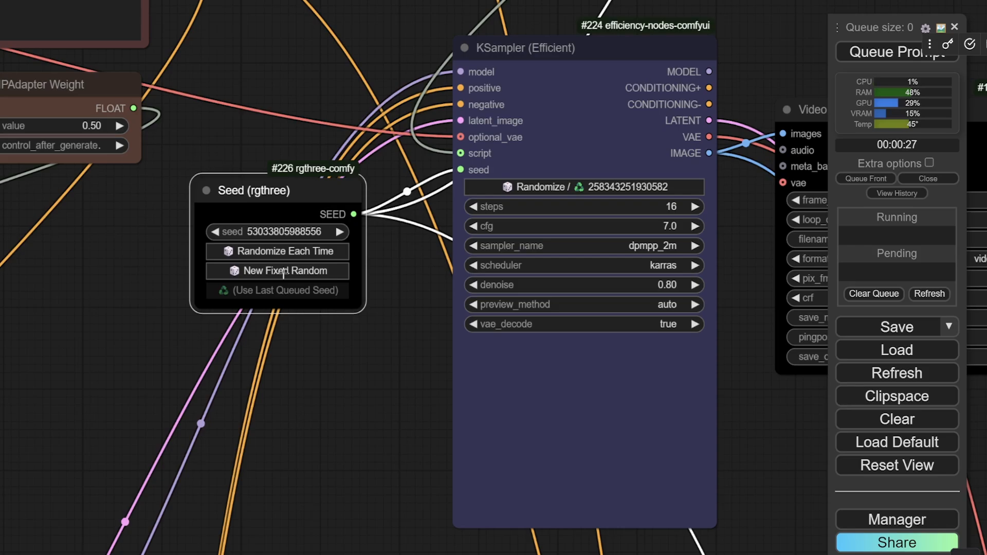
pyautogui.click(283, 271)
pyautogui.click(283, 271)
pyautogui.click(283, 271)
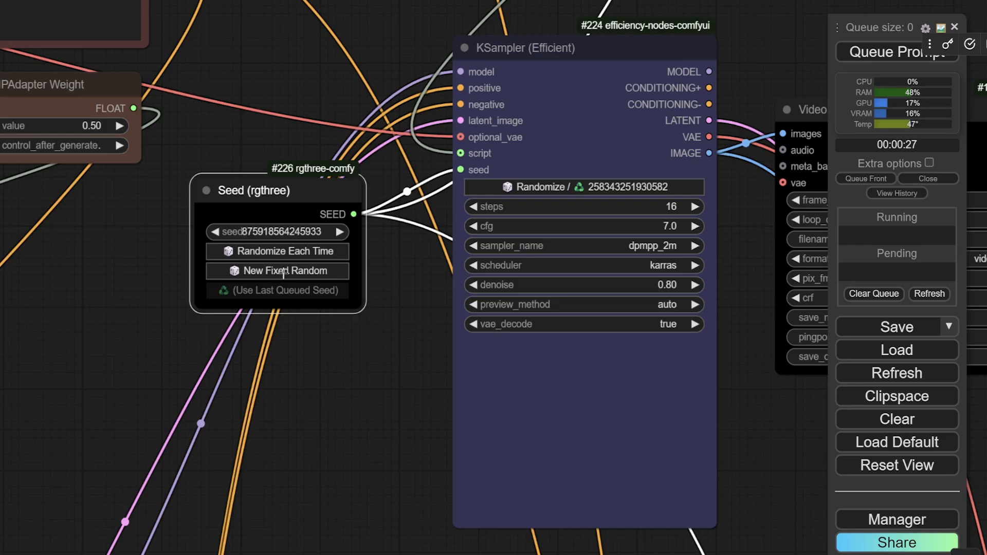
pyautogui.click(283, 271)
pyautogui.click(283, 270)
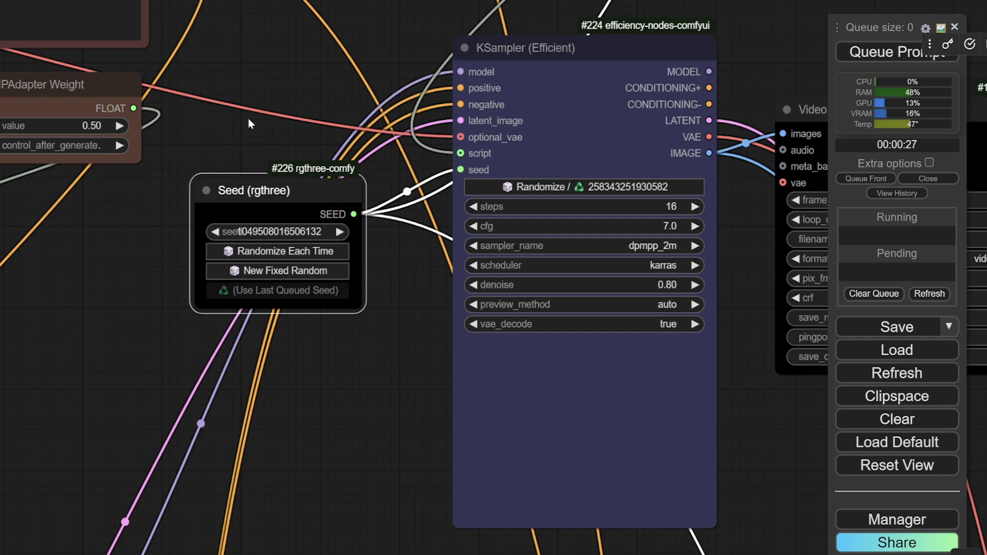
# Step: Enter "((low quality, worst quality:1.2))" as the text of the Negative Prompt node
pyautogui.scroll(-5, 248, 118)
pyautogui.moveTo(268, 32); pyautogui.dragTo(516, 104)
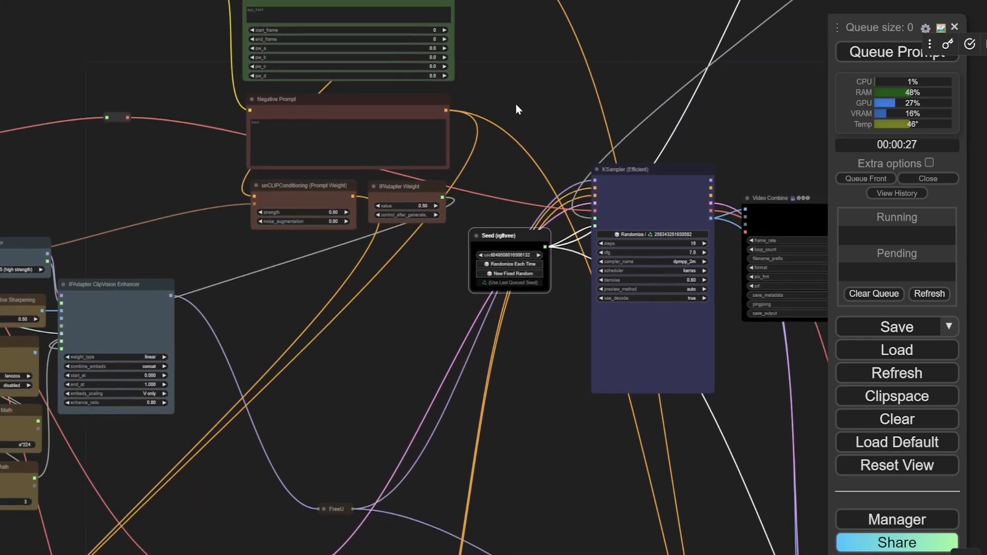
pyautogui.scroll(6, 489, 131)
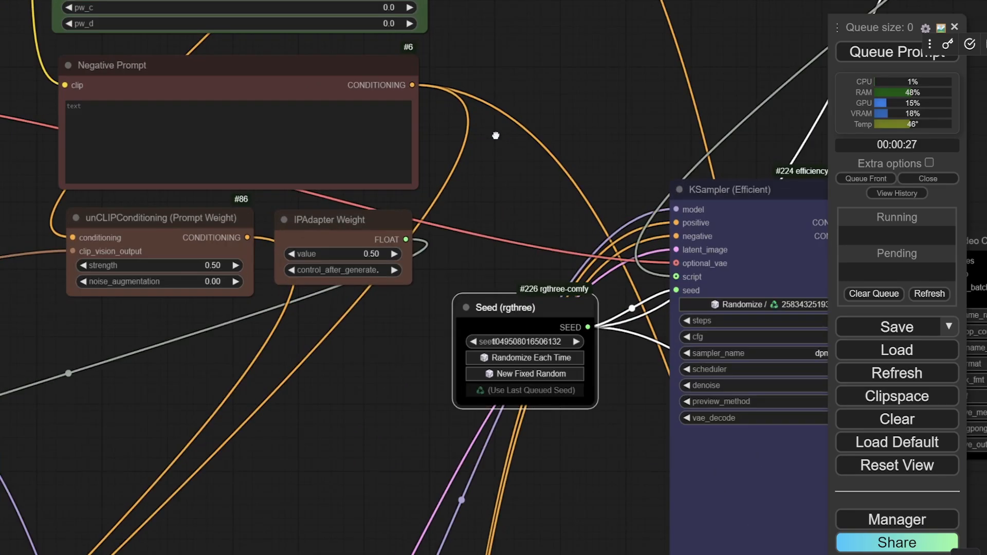
pyautogui.moveTo(495, 137); pyautogui.dragTo(617, 208)
pyautogui.click(254, 209)
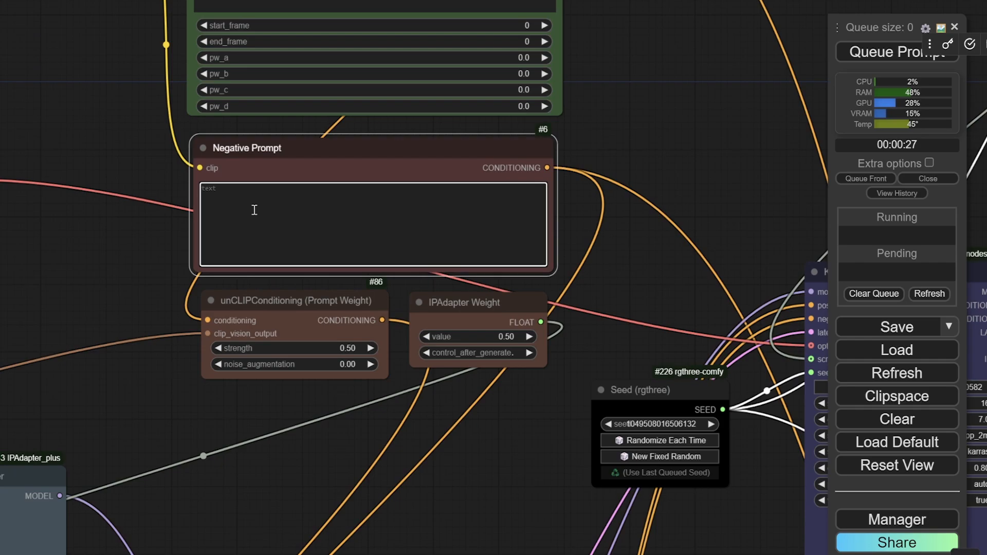
pyautogui.write('((')
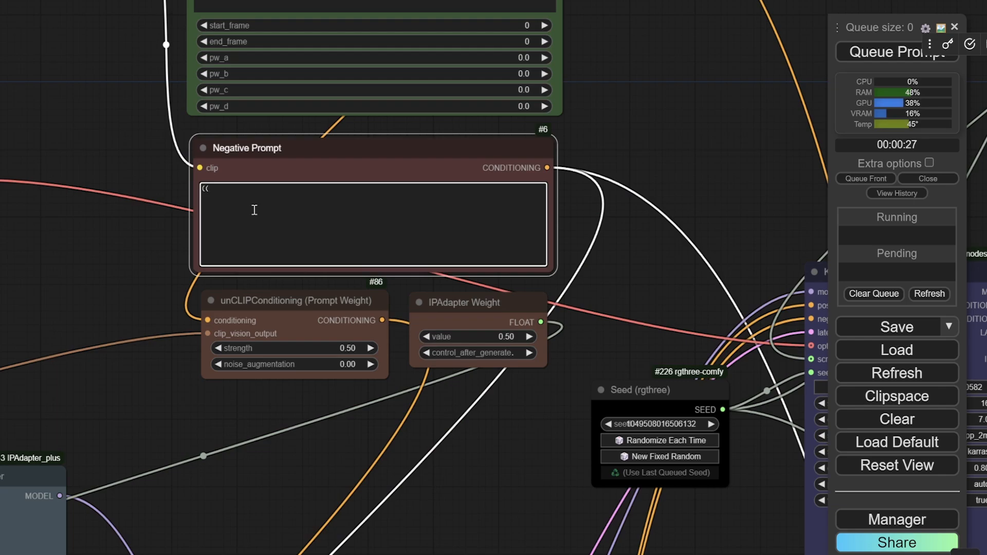
pyautogui.write('low quality, worst quality))')
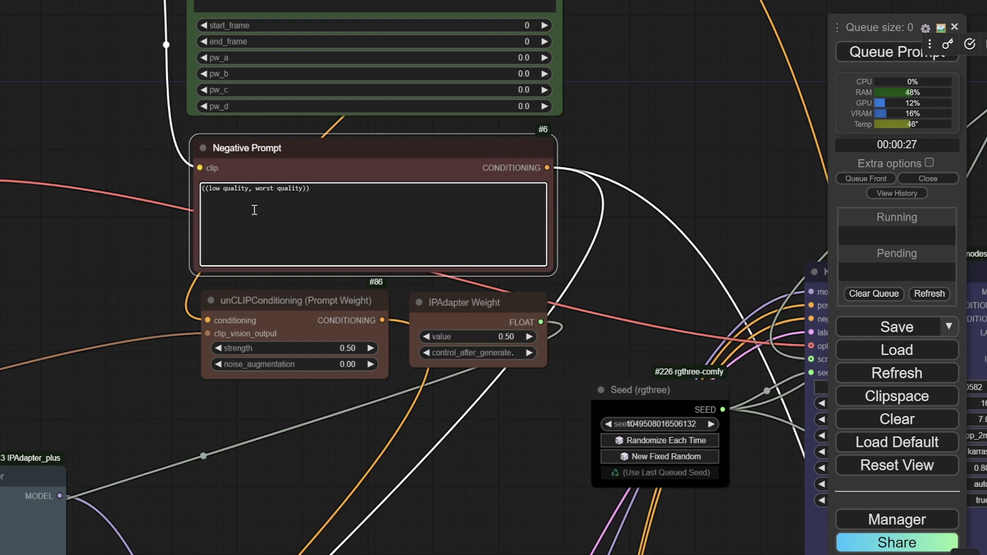
pyautogui.press('Left')
pyautogui.write(':1.2')
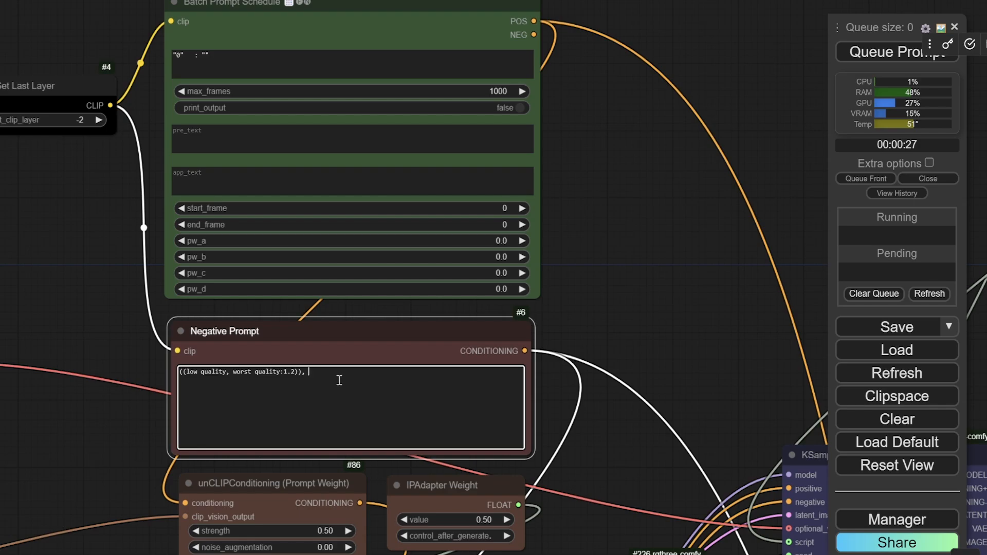
# Step: Extend the negative prompt with "human, person, people, humanoid, human anatomy, people, human, woman, female."
pyautogui.write('human,')
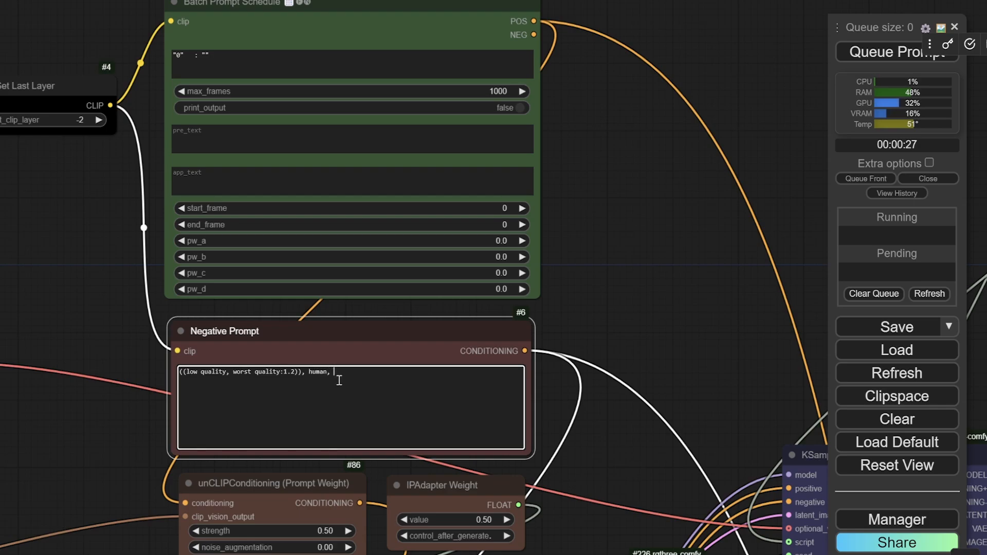
pyautogui.write(' person, people, humanoid, hum')
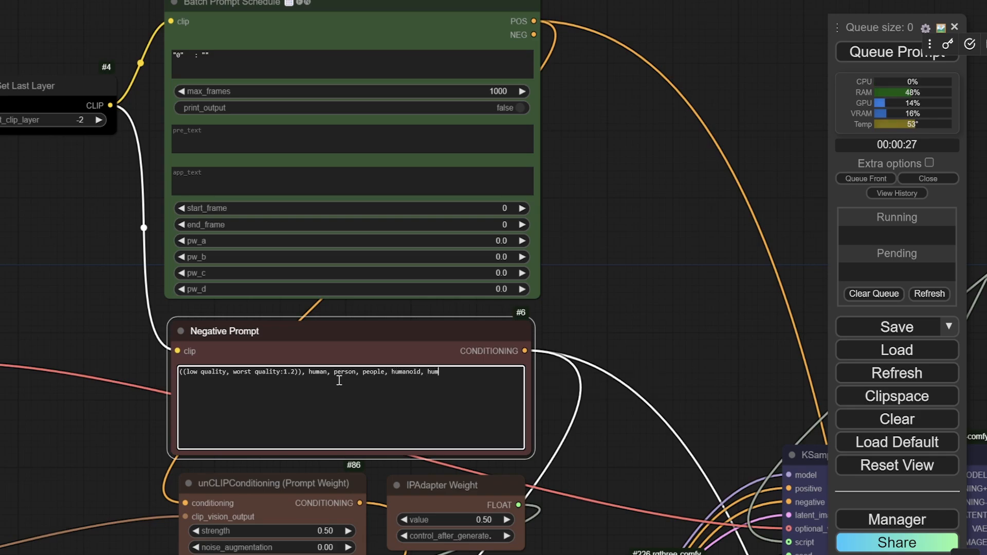
pyautogui.write('an anatomy, people, human, ')
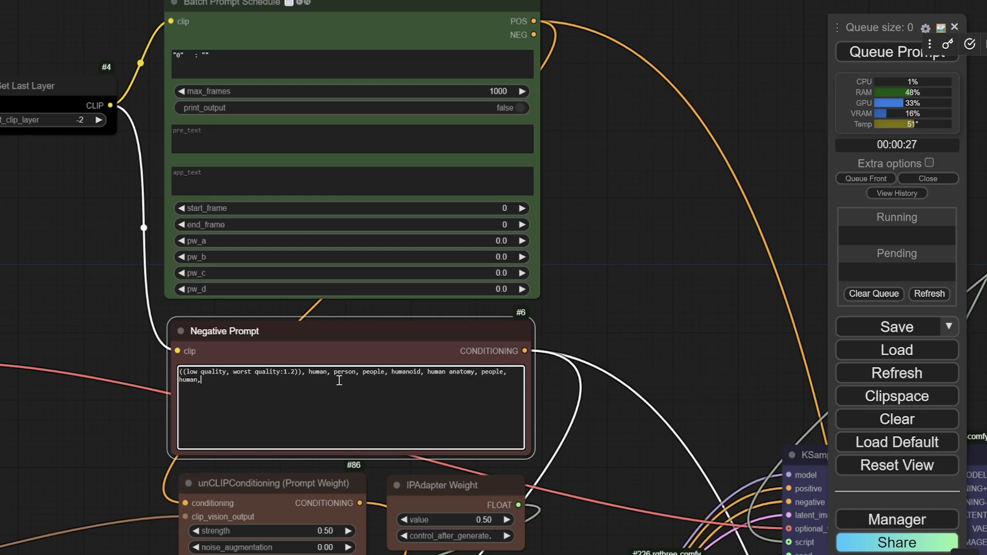
pyautogui.write('woman')
pyautogui.write(', female,')
pyautogui.press('BackSpace')
pyautogui.press('BackSpace')
pyautogui.write('.')
# Step: Enter "antiques, trinkets, abstact forms." as the pre_text of the Batch Prompt Schedule node
pyautogui.moveTo(611, 246); pyautogui.dragTo(586, 305)
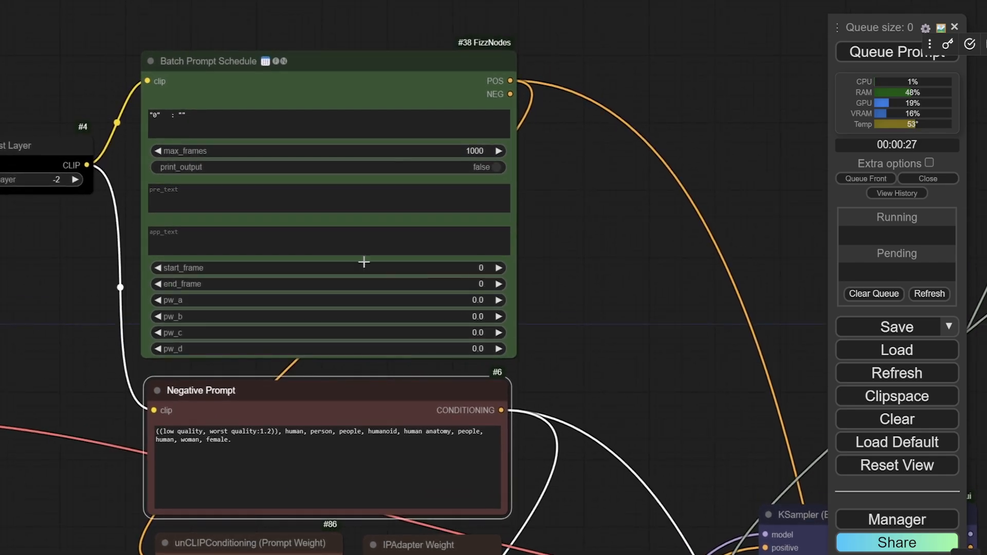
pyautogui.click(196, 194)
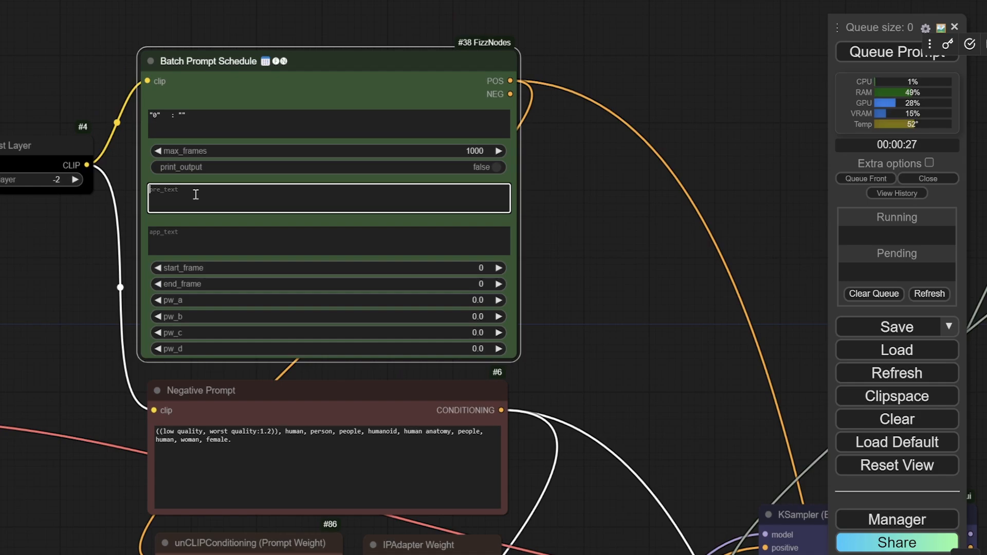
pyautogui.write('antiques, ')
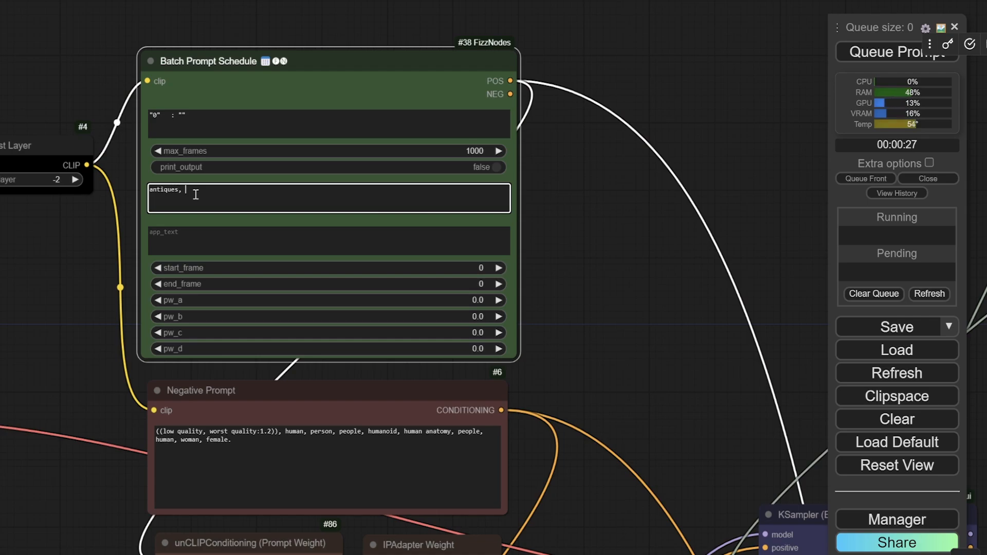
pyautogui.write('trinkets, aB')
pyautogui.press('BackSpace')
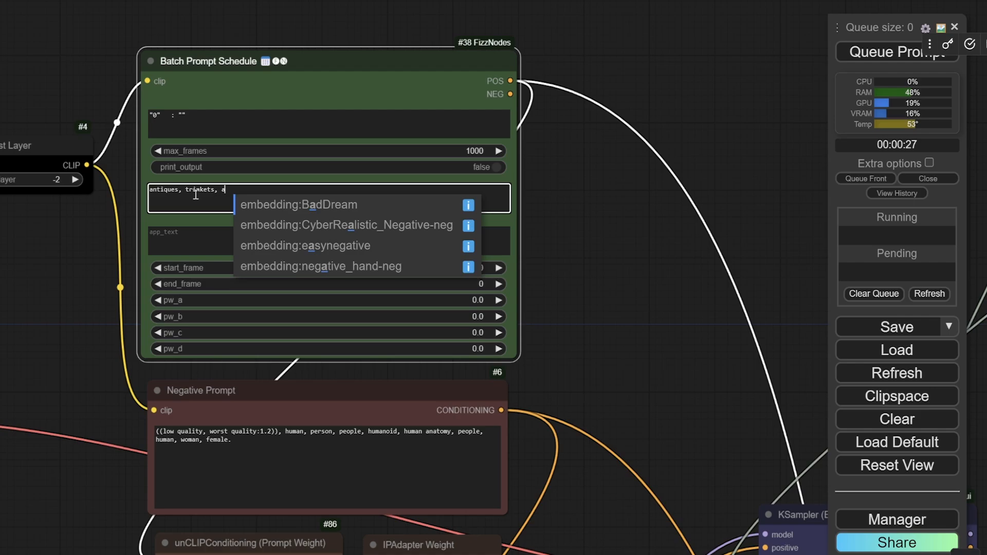
pyautogui.write('bstact forms.')
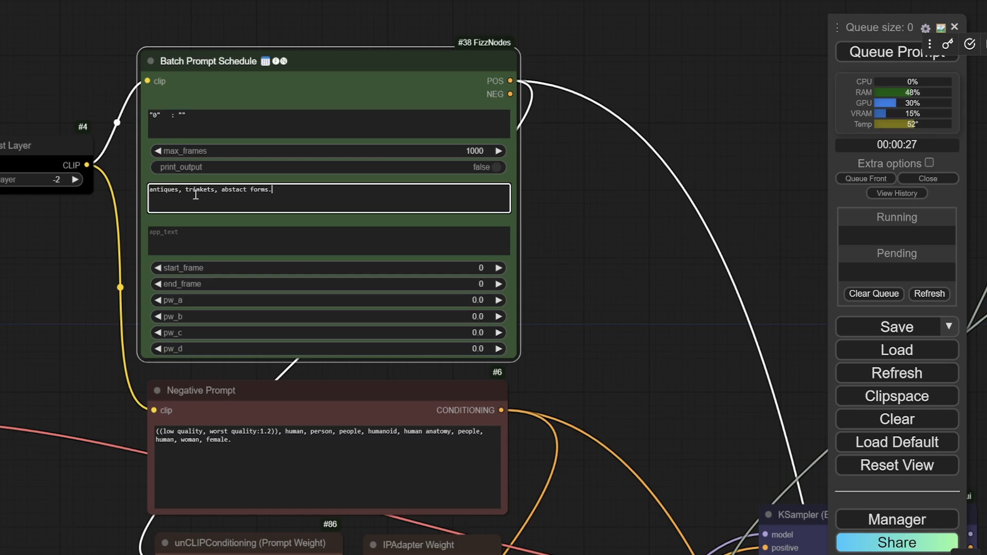
# Step: Look over the video input and VAE Encode nodes, and generate one more fixed random seed in the Seed (rgthree) node
pyautogui.moveTo(672, 375); pyautogui.dragTo(427, 87)
pyautogui.scroll(-6, 427, 88)
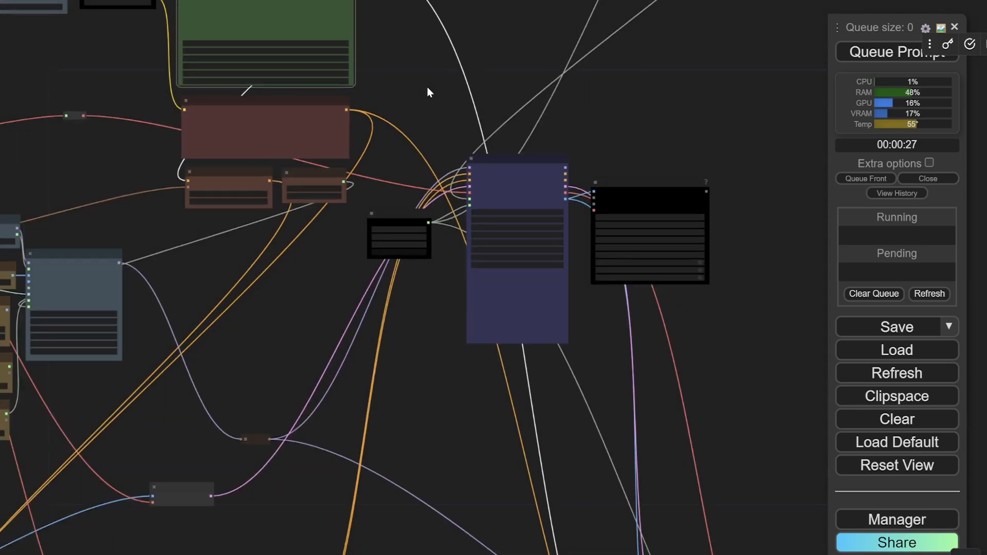
pyautogui.moveTo(215, 370); pyautogui.dragTo(782, 106)
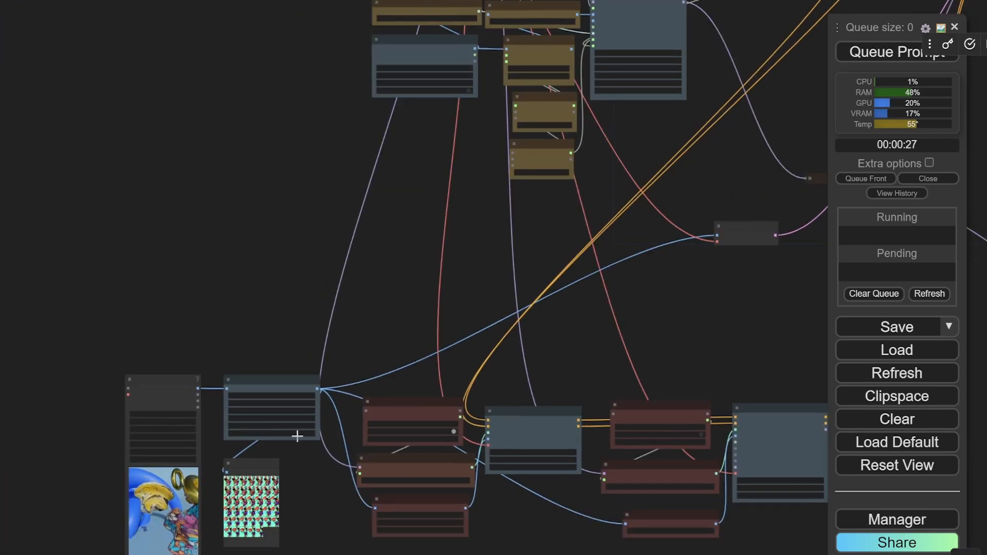
pyautogui.scroll(5, 221, 447)
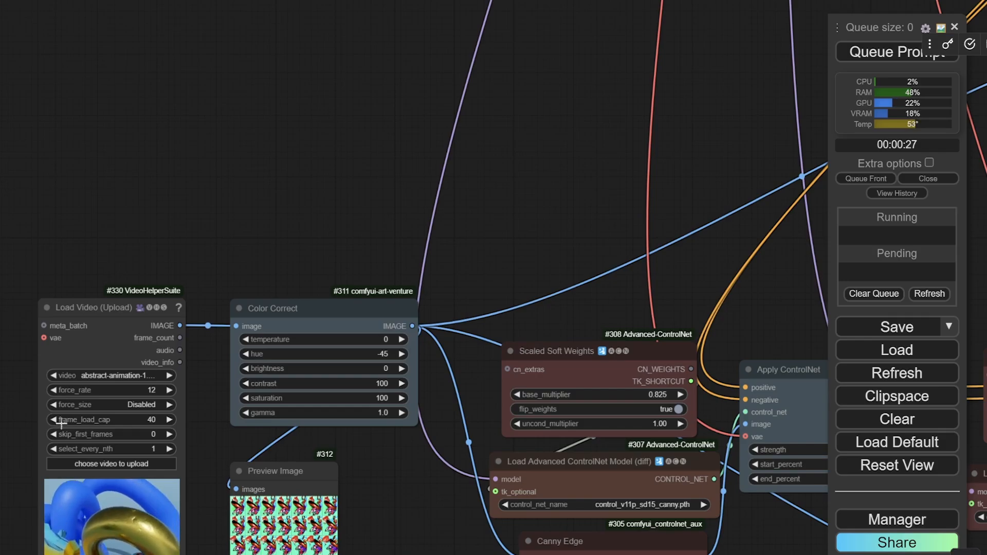
pyautogui.moveTo(616, 109); pyautogui.dragTo(128, 339)
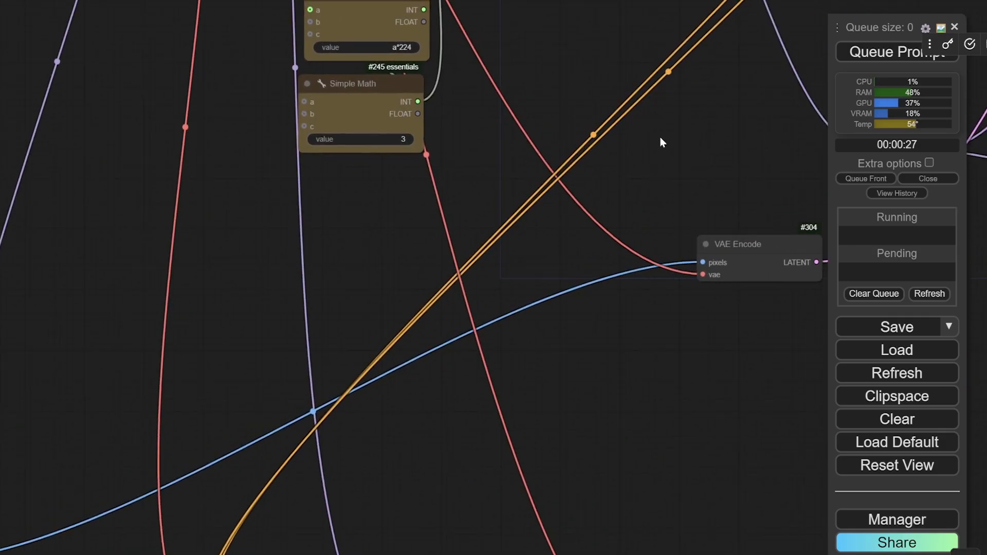
pyautogui.moveTo(710, 118); pyautogui.dragTo(293, 337)
pyautogui.scroll(-5, 566, 166)
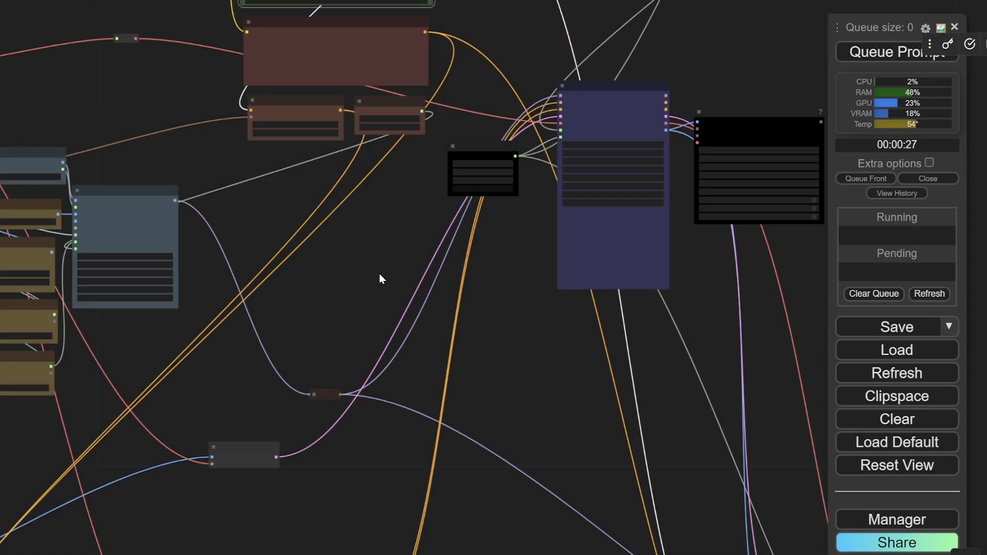
pyautogui.moveTo(486, 253); pyautogui.dragTo(301, 315)
pyautogui.scroll(5, 301, 315)
pyautogui.click(296, 142)
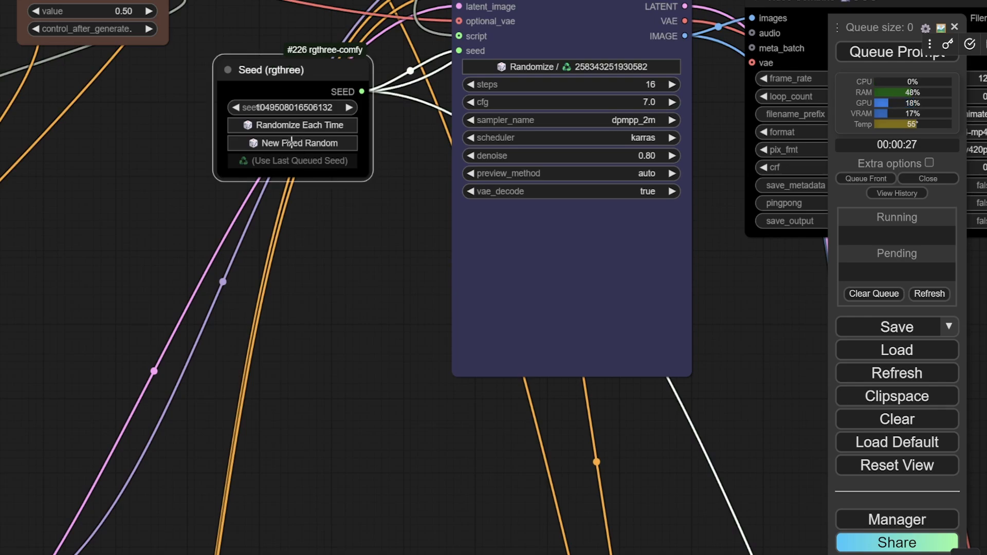
# Step: Select dpmpp_2m as the sampler and karras as the scheduler in the KSampler (Efficient) node
pyautogui.moveTo(426, 319); pyautogui.dragTo(58, 426)
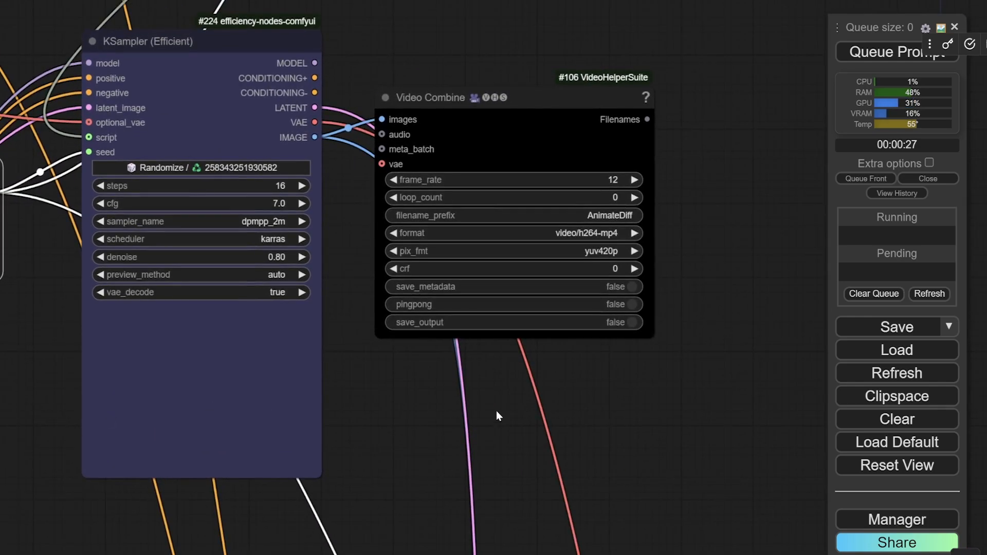
pyautogui.moveTo(392, 402); pyautogui.dragTo(448, 434)
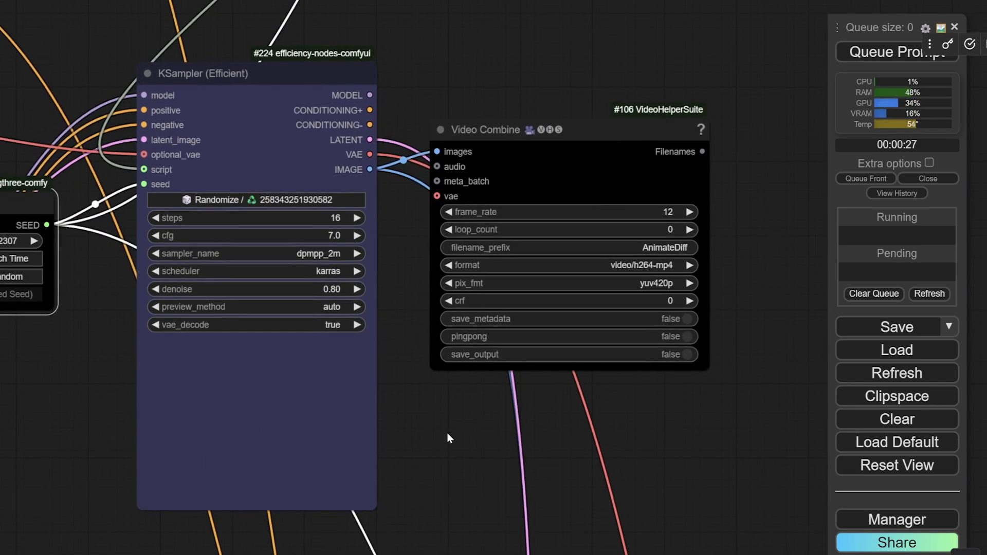
pyautogui.click(447, 435)
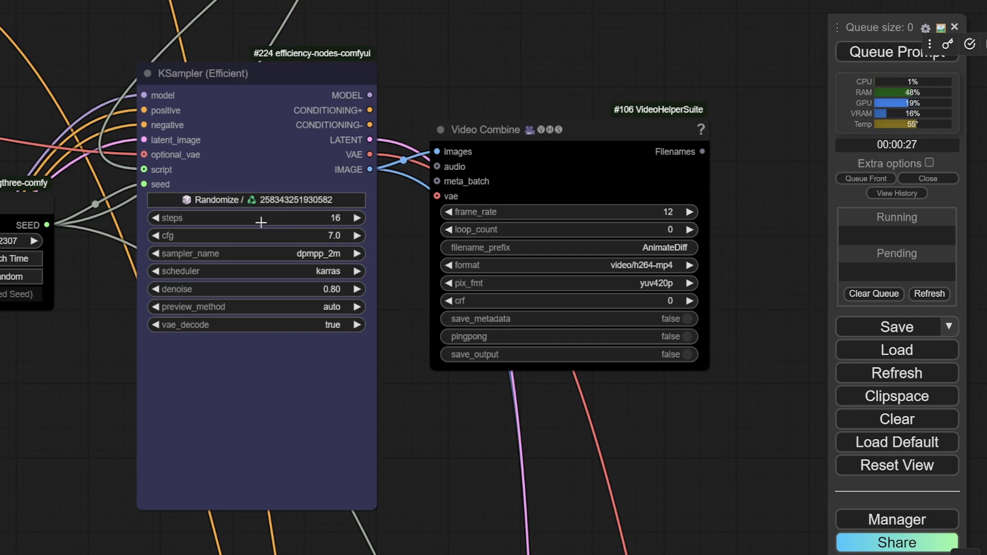
pyautogui.click(280, 77)
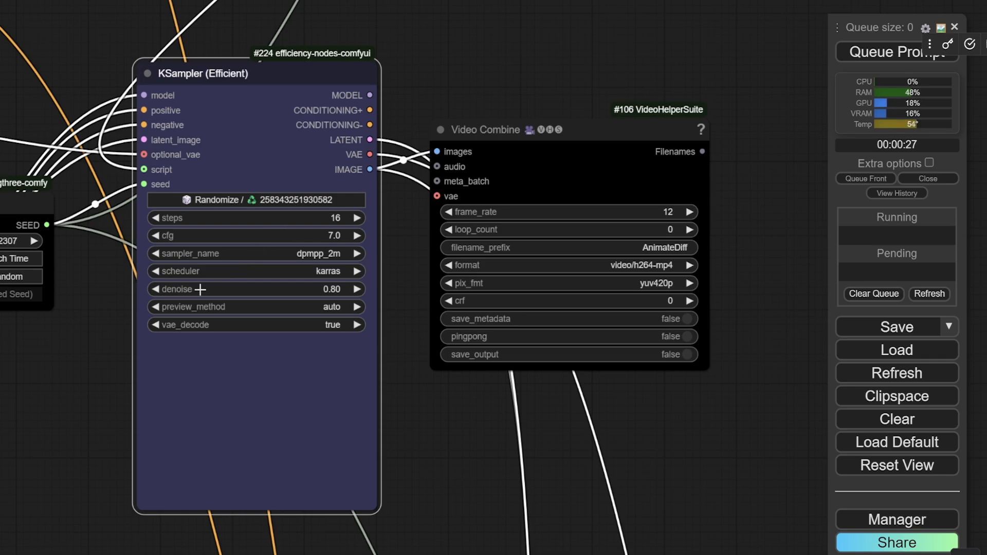
pyautogui.click(313, 257)
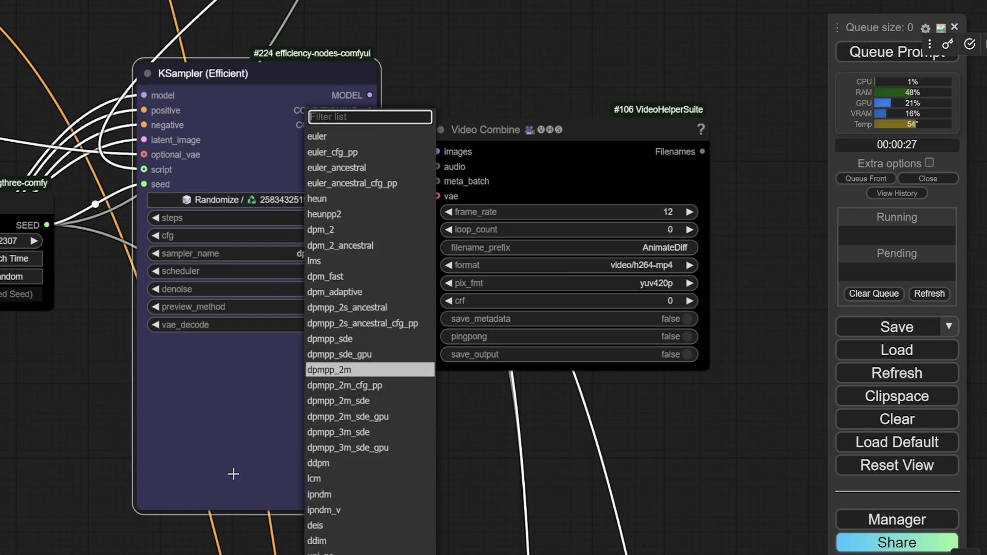
pyautogui.click(331, 369)
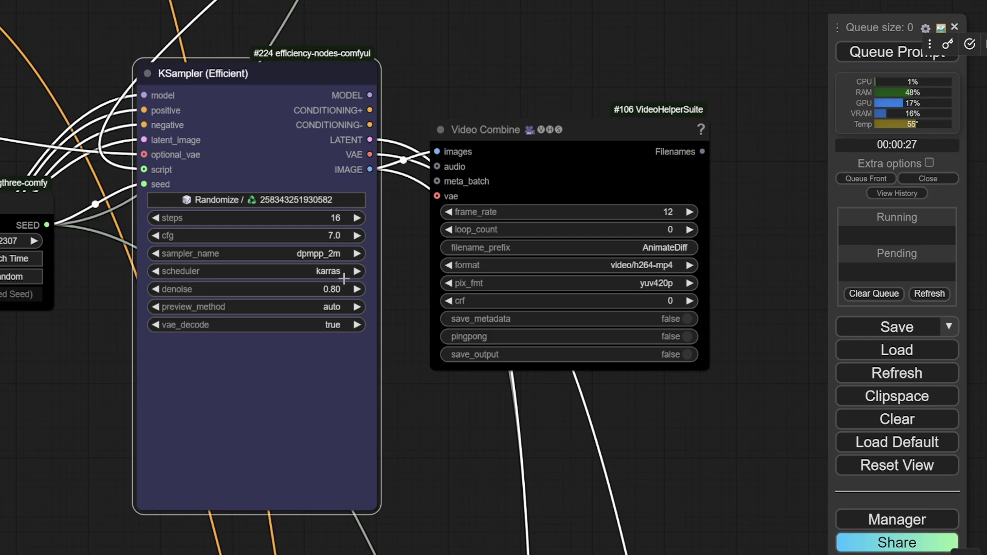
pyautogui.click(309, 275)
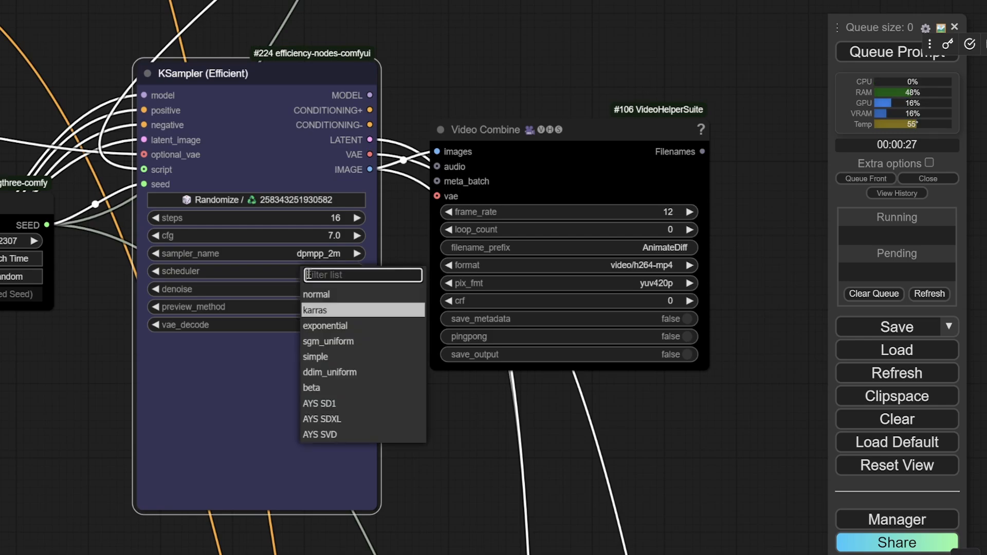
pyautogui.click(324, 308)
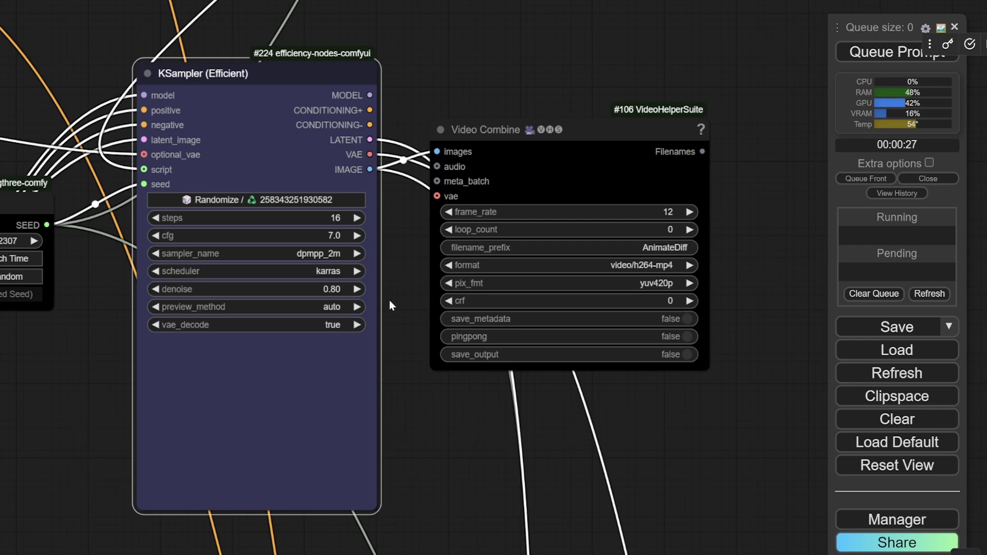
# Step: Queue the prompt to start the render, and follow the run through the Canny Edge and Zoe Depth Map ControlNet nodes
pyautogui.click(876, 56)
pyautogui.scroll(-10, 703, 210)
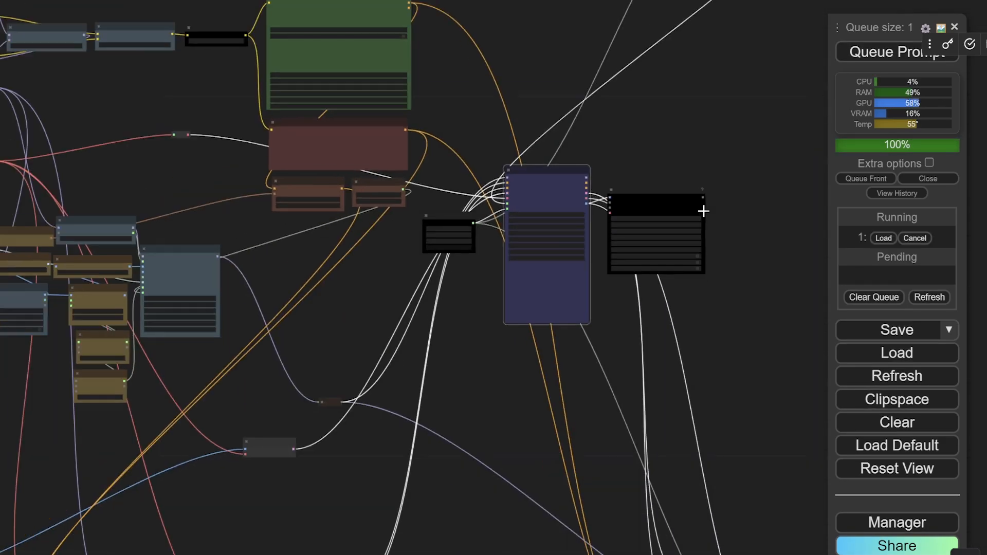
pyautogui.moveTo(412, 330); pyautogui.dragTo(678, 186)
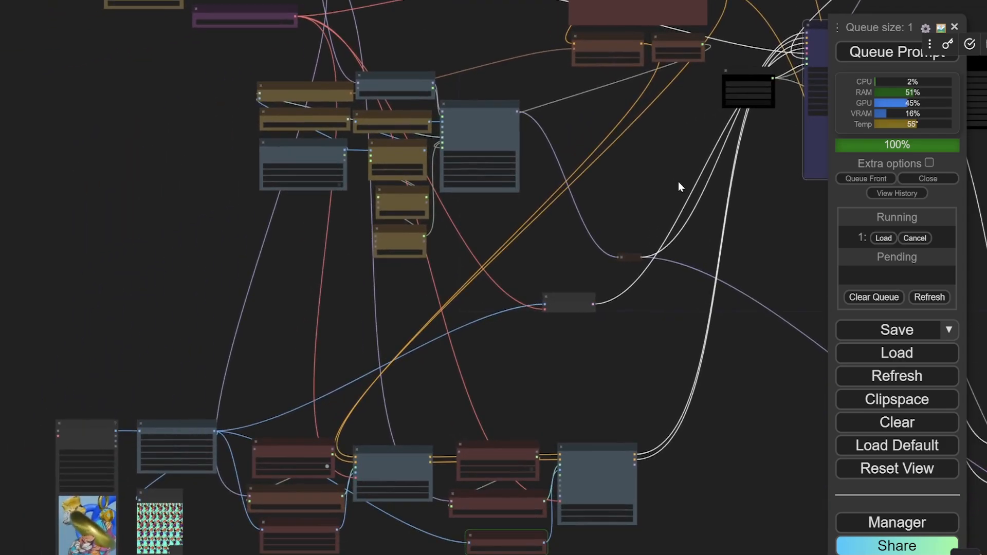
pyautogui.scroll(-10, 232, 338)
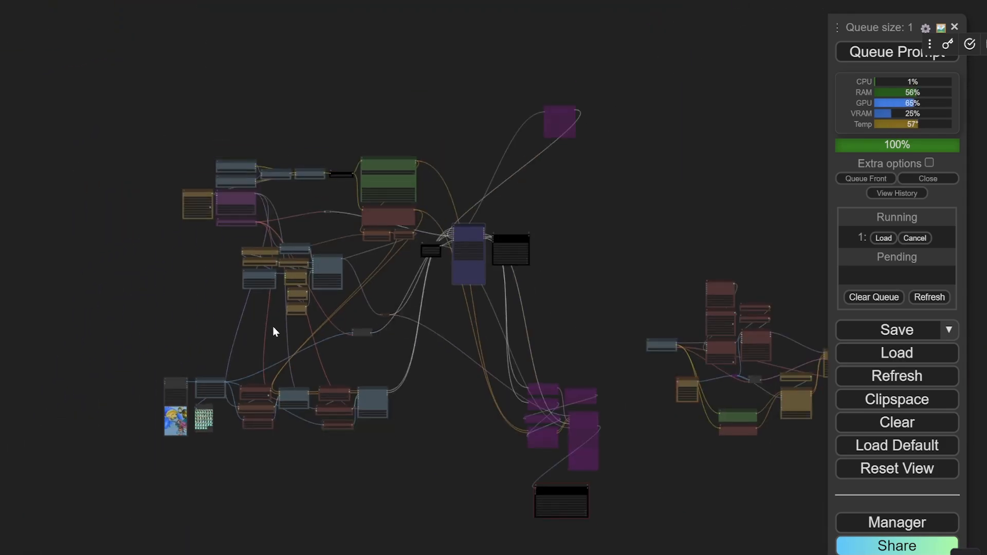
pyautogui.moveTo(273, 331); pyautogui.dragTo(262, 289)
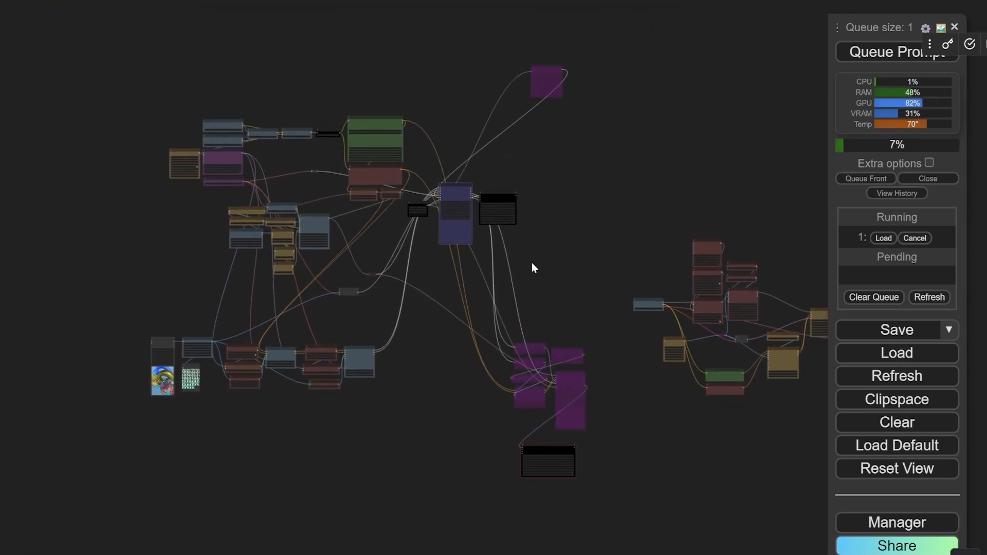
pyautogui.scroll(5, 345, 437)
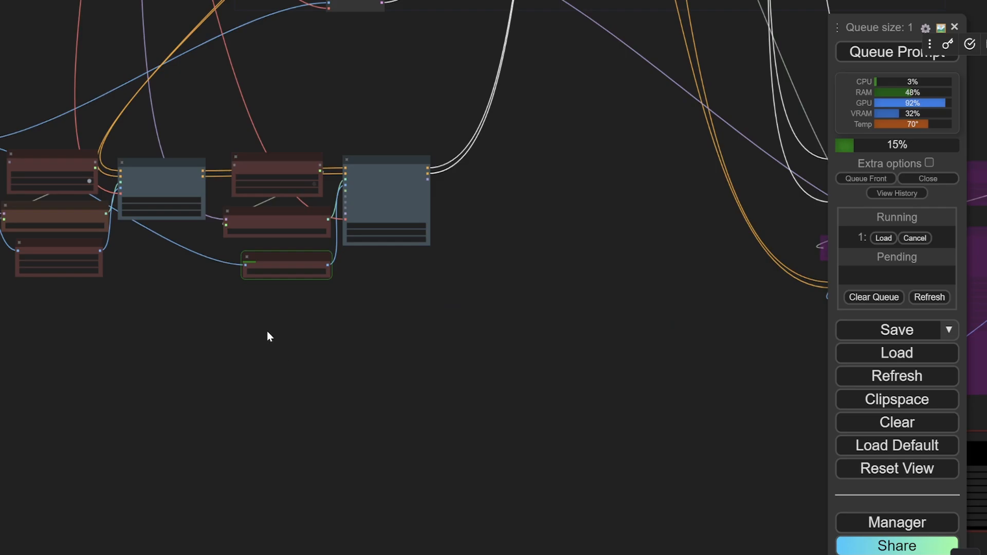
pyautogui.scroll(3, 267, 336)
pyautogui.moveTo(288, 280); pyautogui.dragTo(401, 295)
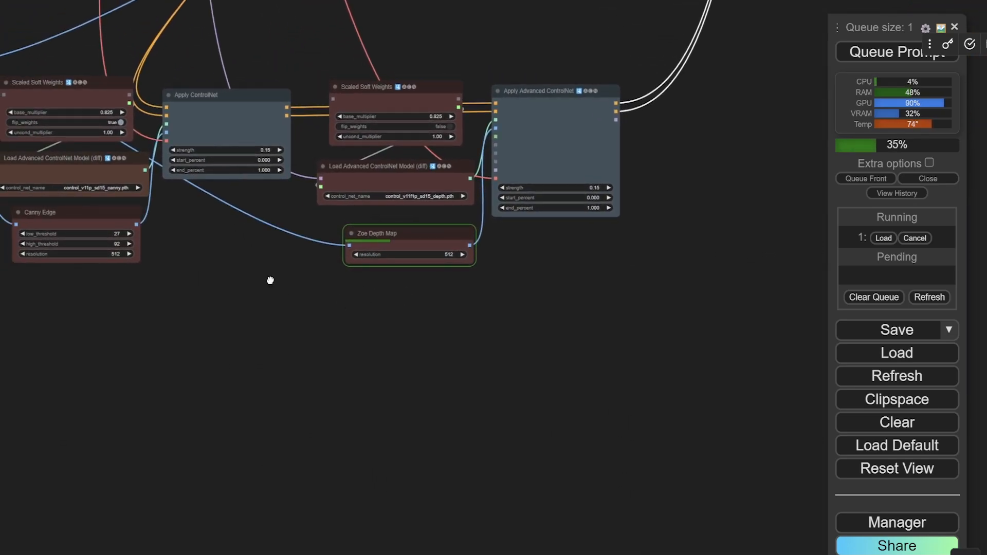
pyautogui.moveTo(271, 280); pyautogui.dragTo(415, 346)
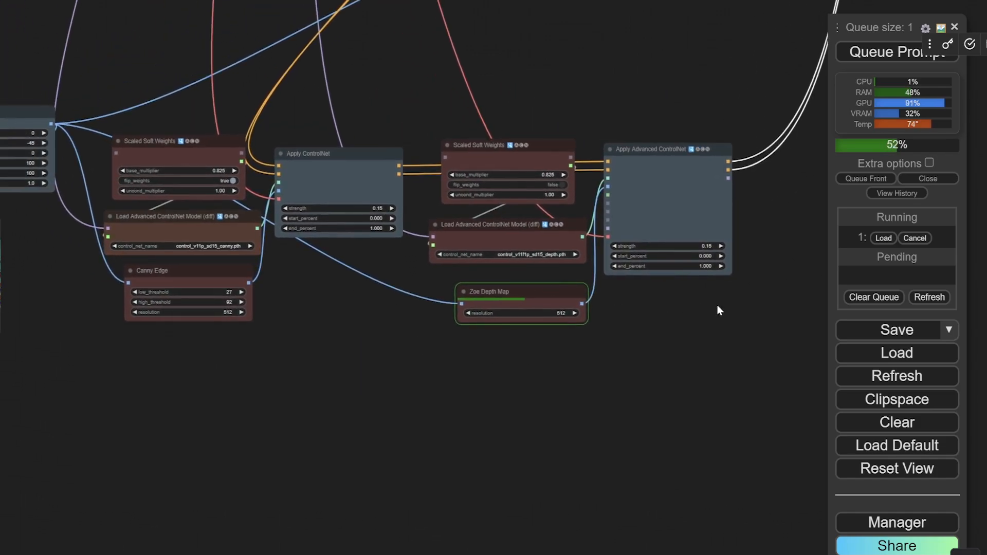
pyautogui.moveTo(718, 310); pyautogui.dragTo(632, 339)
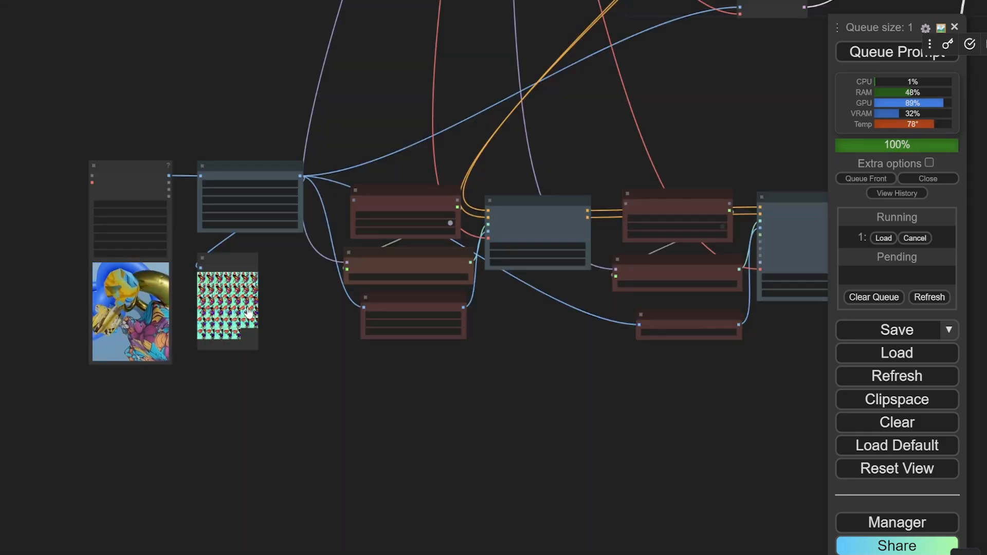
# Step: Examine the color-corrected Preview Image, the ControlNet chain, the model loaders and the IPAdapter image batch nodes during the run
pyautogui.scroll(6, 247, 309)
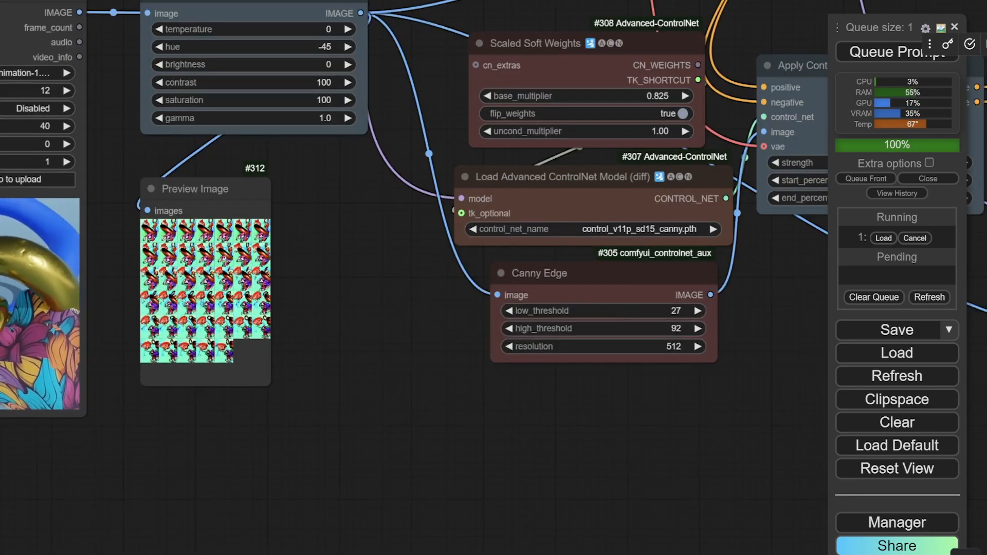
pyautogui.scroll(-4, 304, 341)
pyautogui.moveTo(606, 408); pyautogui.dragTo(353, 452)
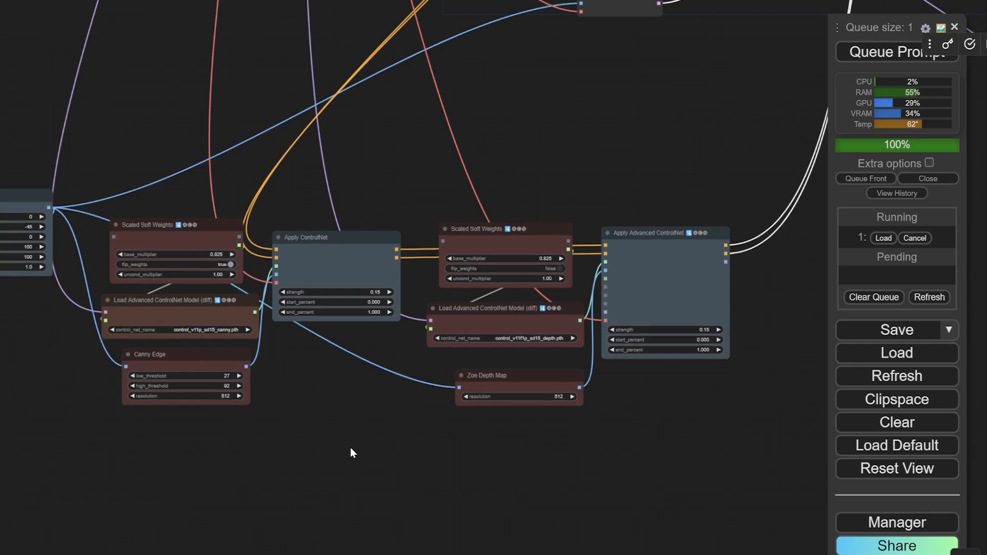
pyautogui.scroll(-6, 524, 473)
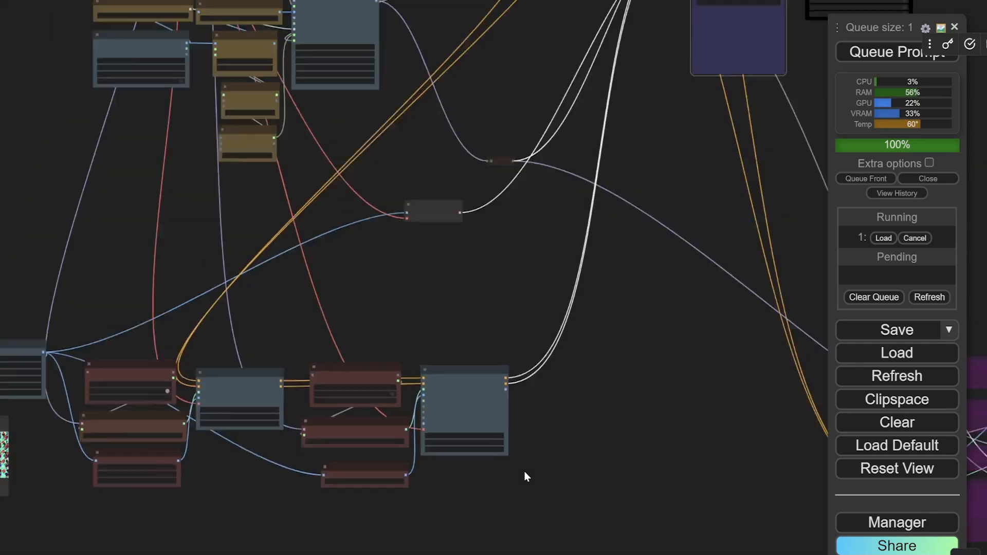
pyautogui.moveTo(532, 295); pyautogui.dragTo(575, 435)
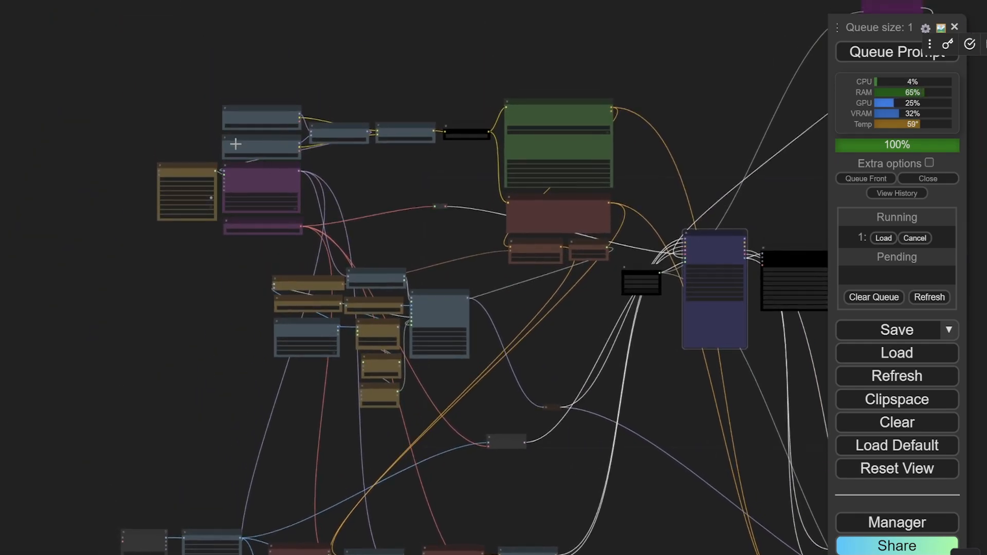
pyautogui.scroll(10, 235, 144)
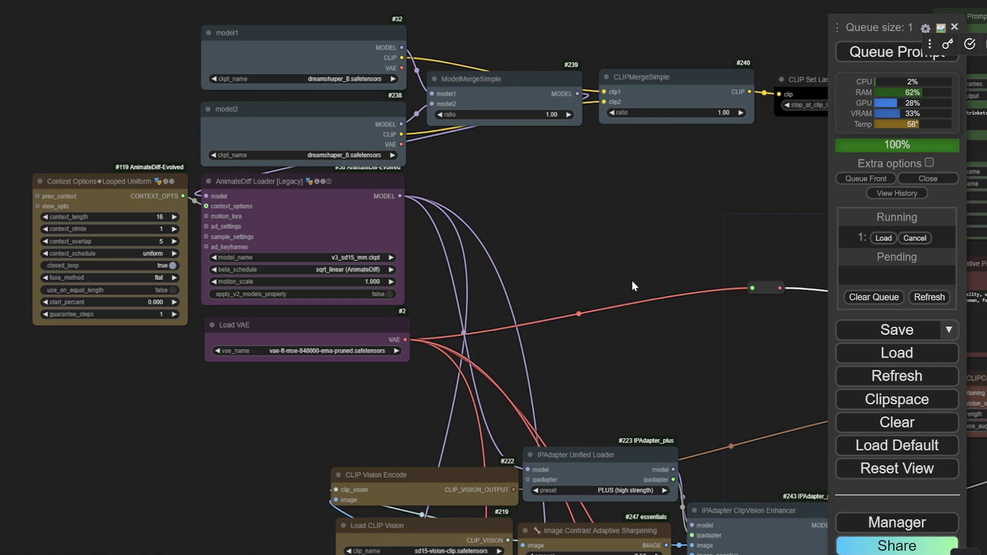
pyautogui.moveTo(650, 282); pyautogui.dragTo(531, 141)
pyautogui.scroll(-6, 522, 118)
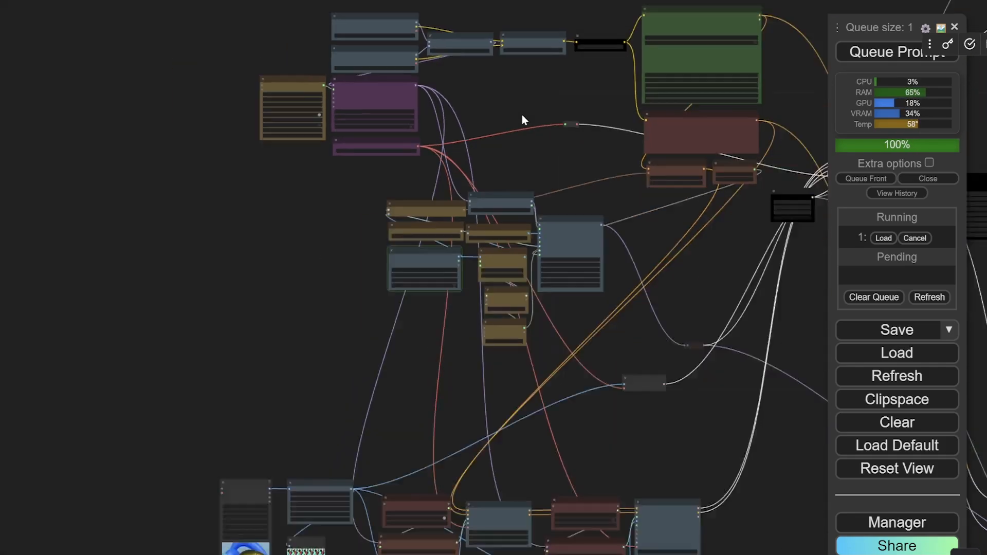
pyautogui.scroll(10, 447, 218)
pyautogui.moveTo(431, 355); pyautogui.dragTo(356, 390)
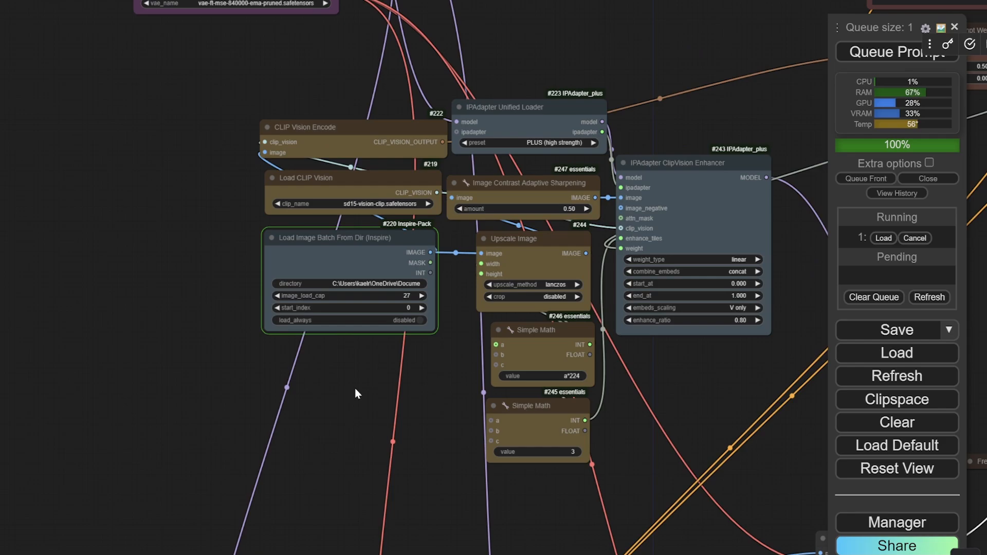
pyautogui.moveTo(400, 378); pyautogui.dragTo(340, 412)
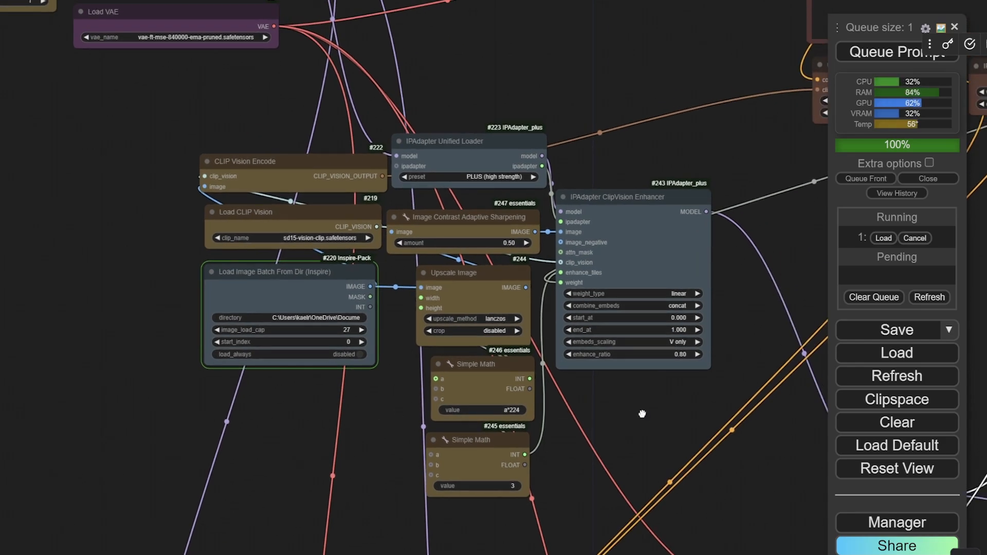
pyautogui.moveTo(638, 412); pyautogui.dragTo(565, 387)
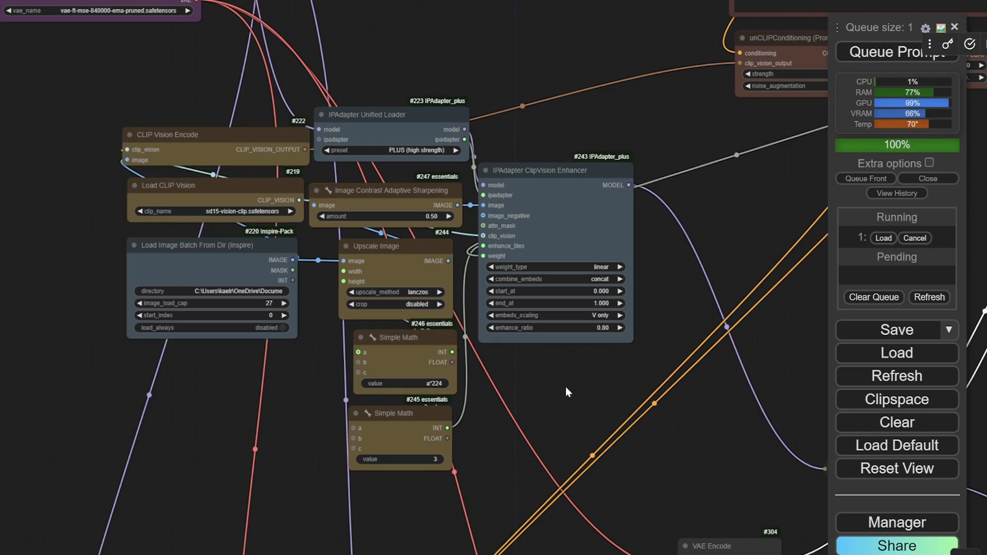
# Step: Examine the Batch Prompt Schedule, Negative Prompt and Seed nodes while the run goes on, ending with an overview of the graph
pyautogui.scroll(-5, 565, 387)
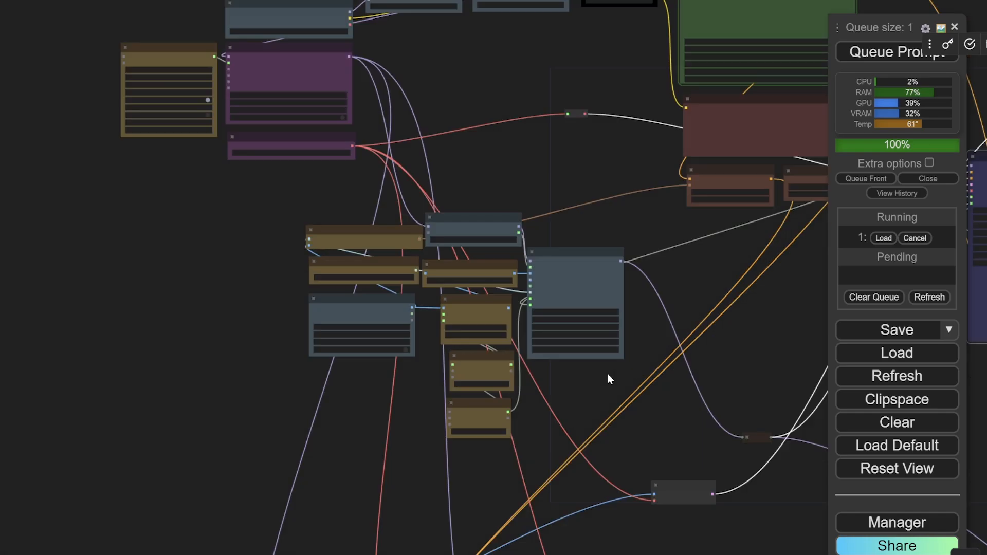
pyautogui.moveTo(700, 346); pyautogui.dragTo(576, 348)
pyautogui.scroll(-1, 567, 346)
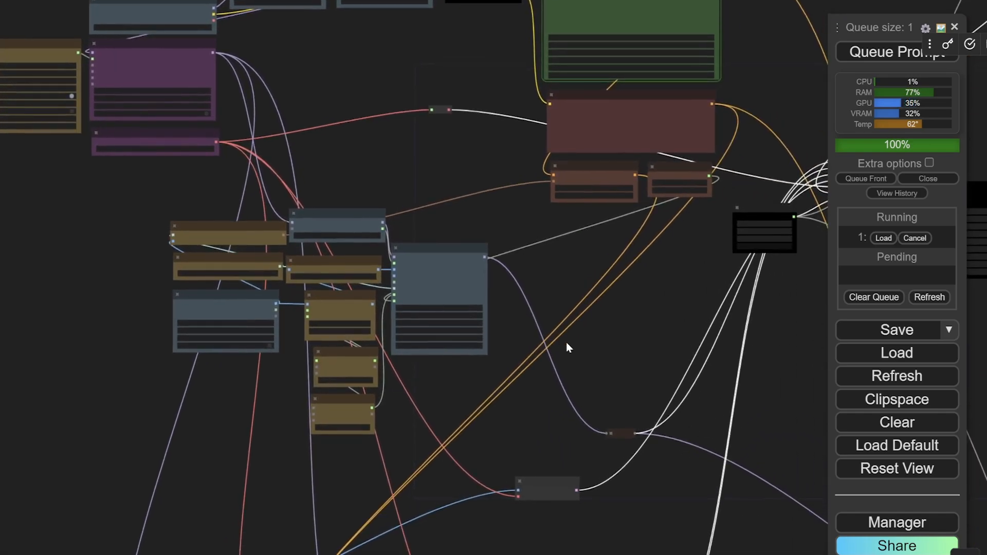
pyautogui.scroll(-3, 568, 345)
pyautogui.scroll(10, 644, 176)
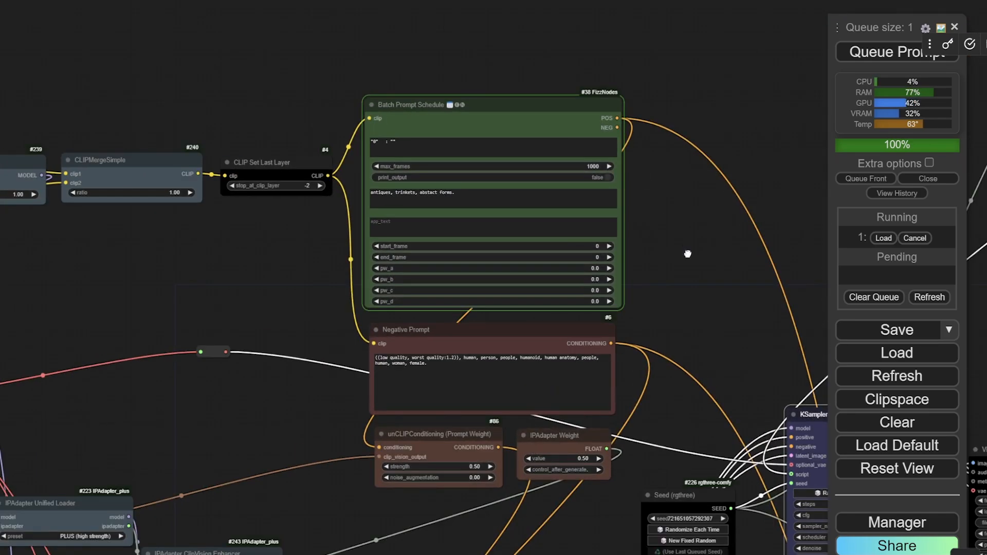
pyautogui.moveTo(688, 253); pyautogui.dragTo(533, 187)
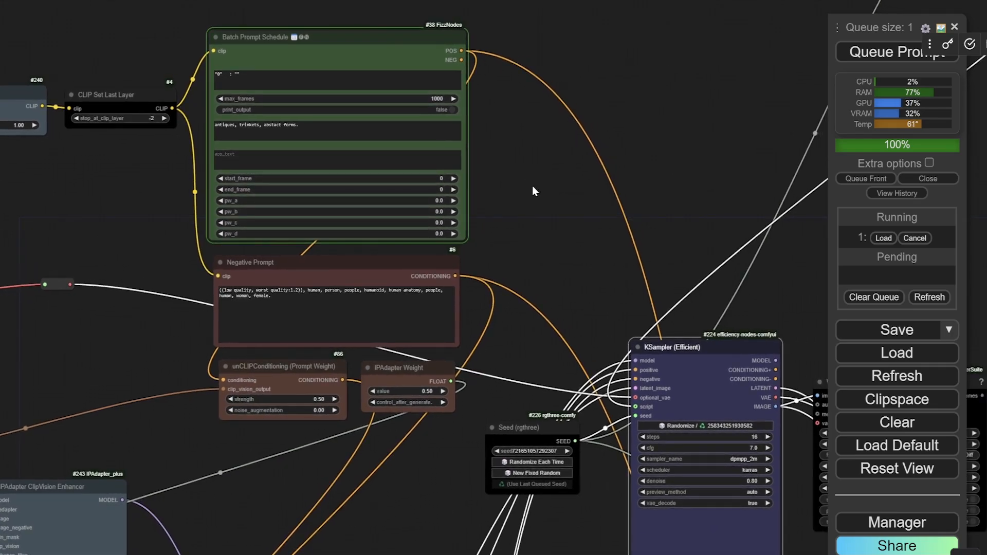
pyautogui.moveTo(547, 251); pyautogui.dragTo(521, 248)
pyautogui.scroll(-1, 516, 251)
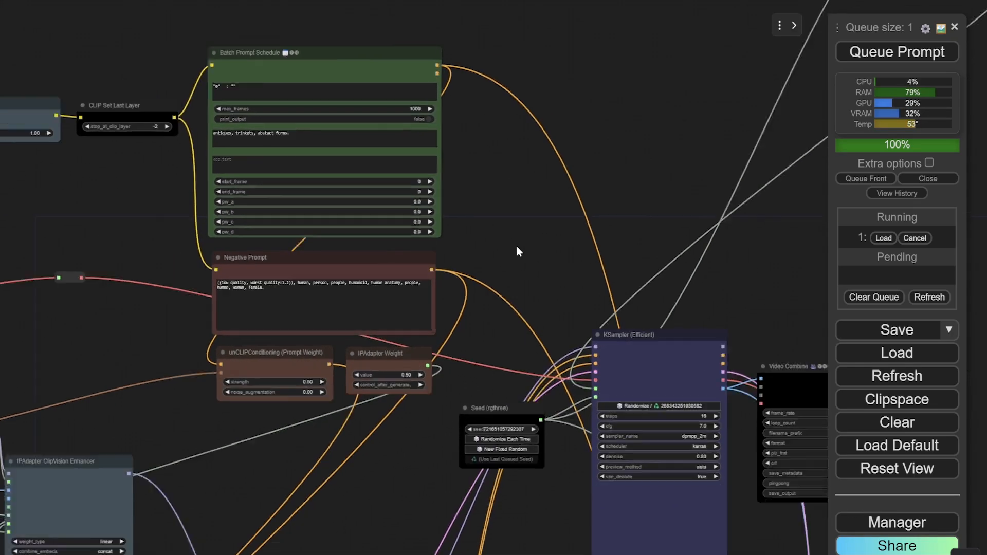
pyautogui.scroll(-8, 516, 246)
pyautogui.moveTo(434, 440); pyautogui.dragTo(447, 374)
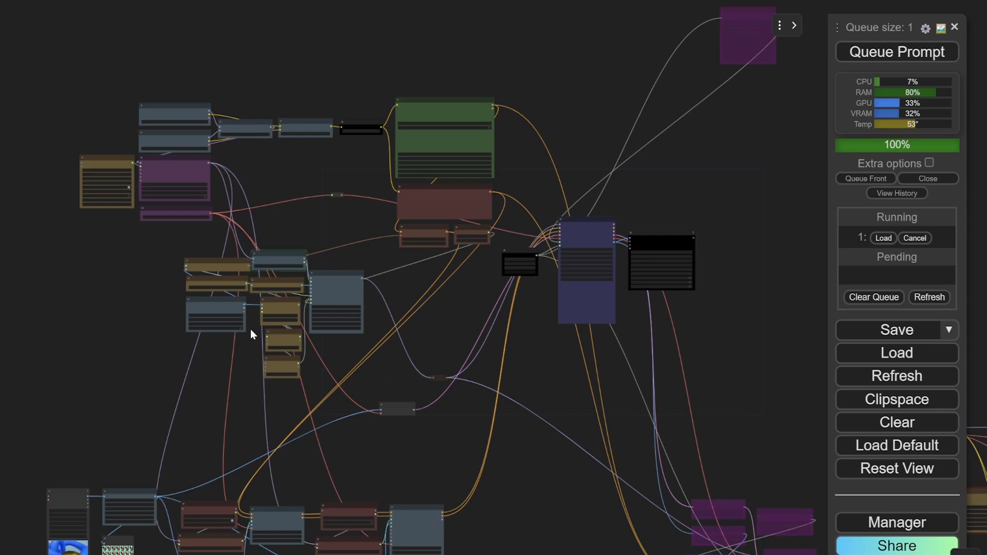
# Step: Inspect the IPAdapter Unified Loader, the ClipVision Enhancer and the unCLIPConditioning and IPAdapter Weight nodes they feed
pyautogui.scroll(10, 252, 329)
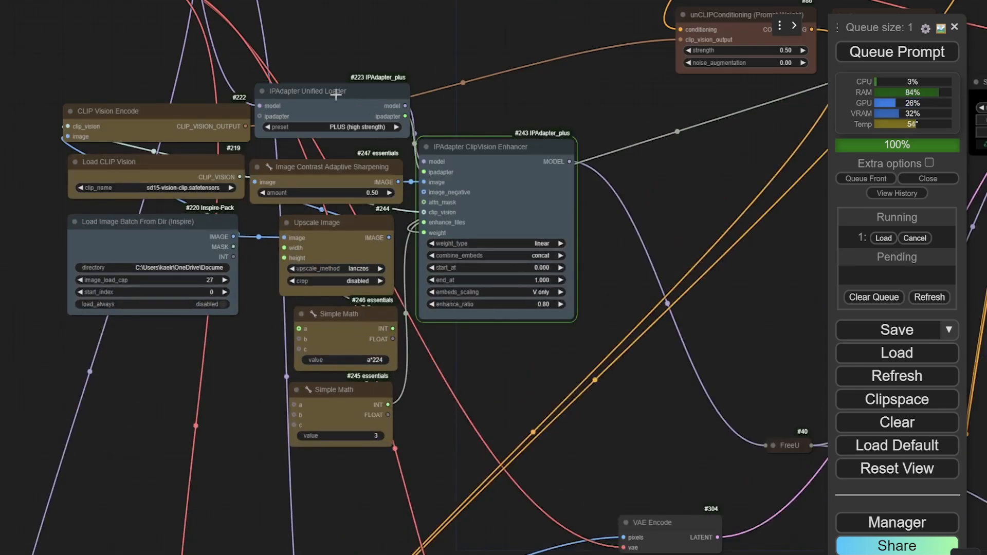
pyautogui.moveTo(336, 95); pyautogui.dragTo(339, 96)
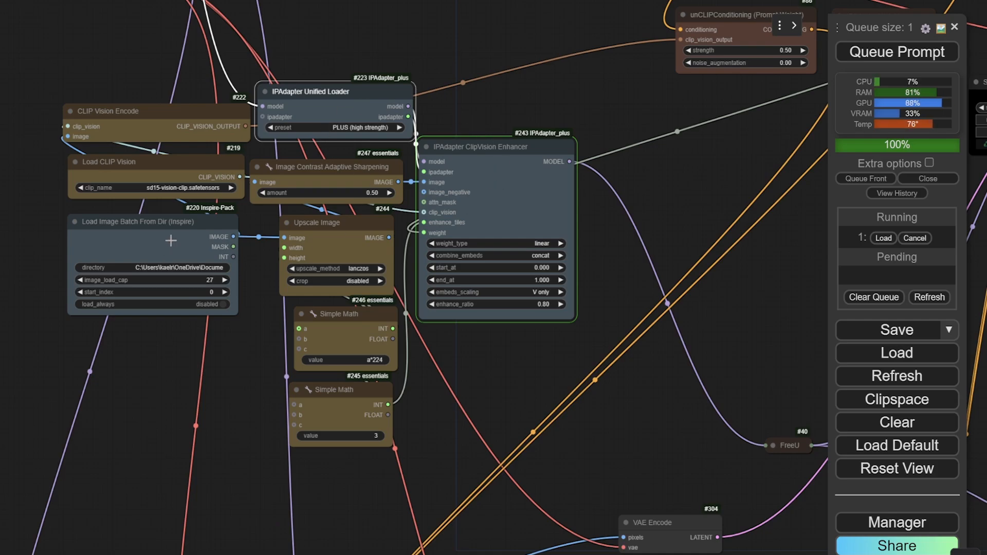
pyautogui.moveTo(716, 209); pyautogui.dragTo(516, 230)
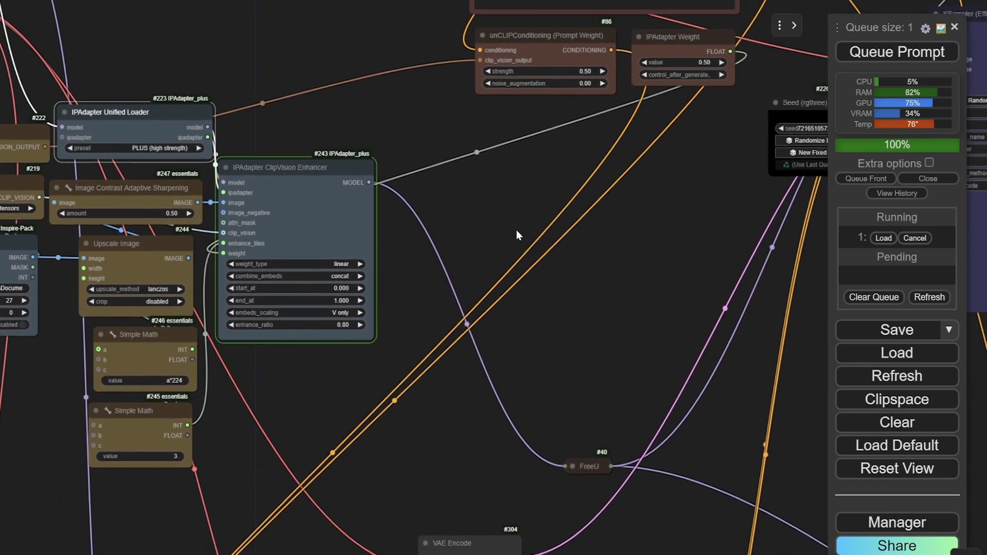
pyautogui.moveTo(452, 223); pyautogui.dragTo(507, 253)
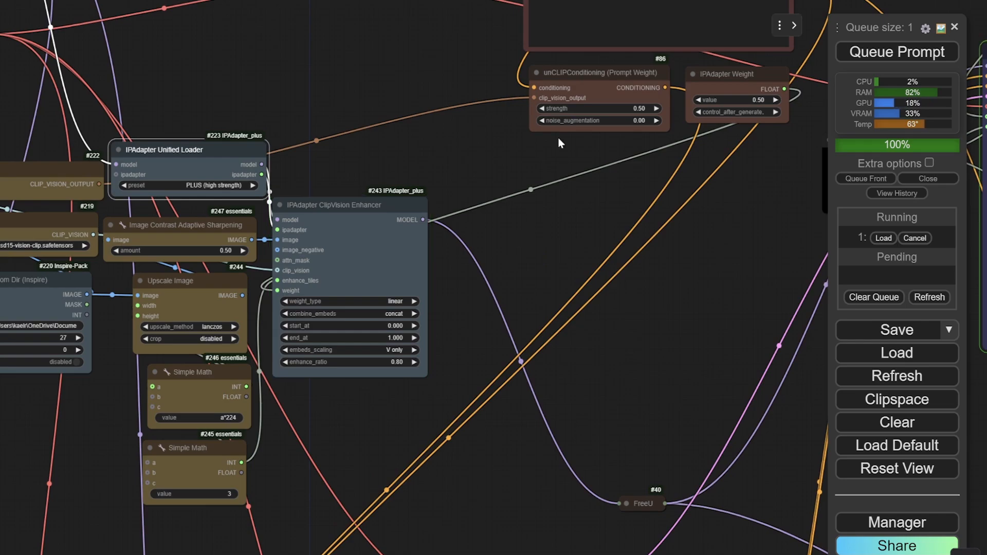
pyautogui.scroll(-5, 600, 232)
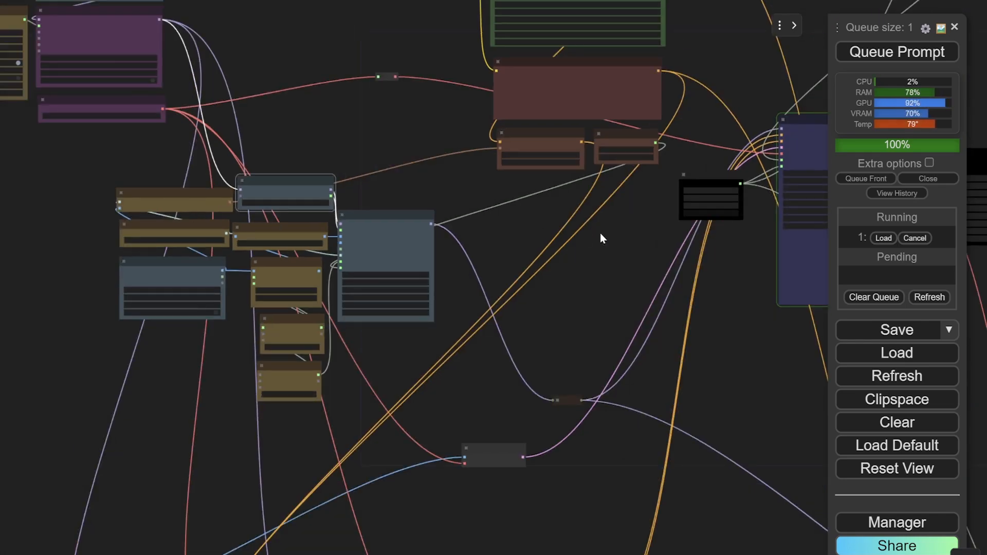
pyautogui.moveTo(600, 233); pyautogui.dragTo(559, 235)
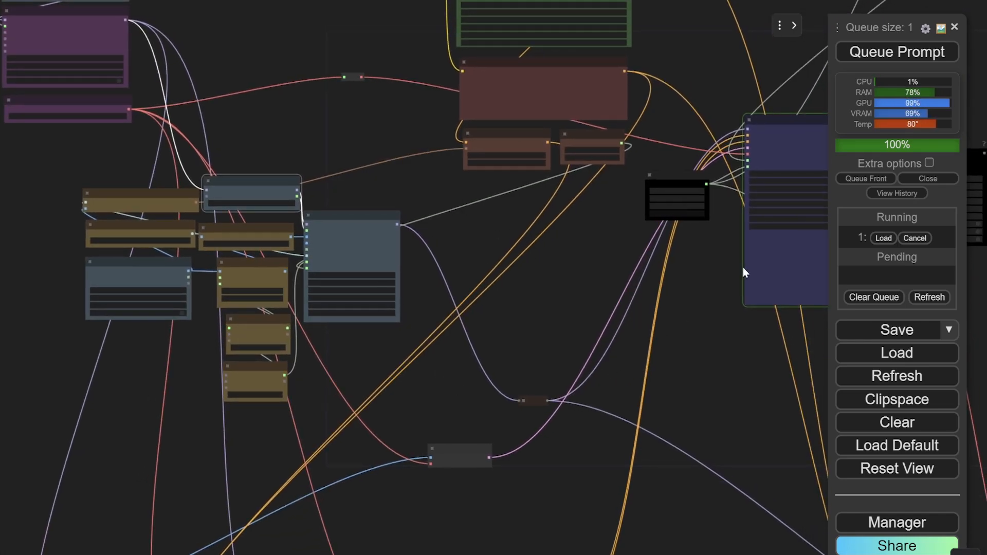
# Step: Follow the sampling in the KSampler (Efficient) node and make the node taller so its preview image displays larger
pyautogui.moveTo(683, 272); pyautogui.dragTo(372, 320)
pyautogui.scroll(7, 581, 155)
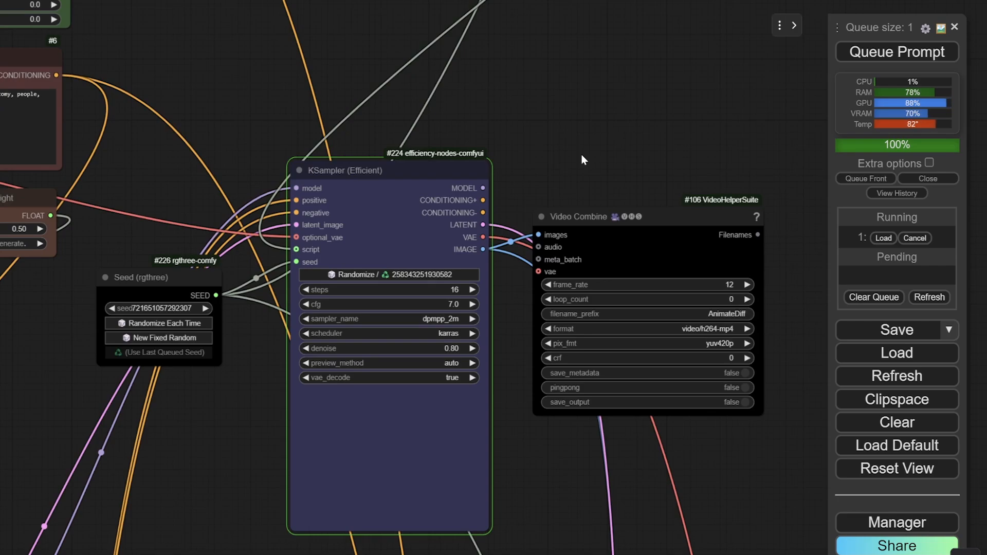
pyautogui.moveTo(583, 157); pyautogui.dragTo(461, 56)
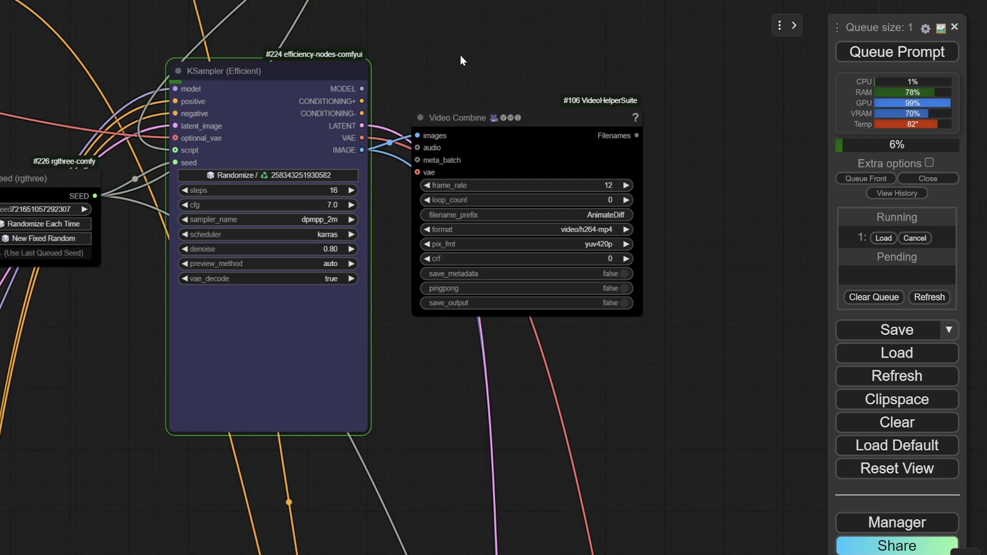
pyautogui.moveTo(432, 396); pyautogui.dragTo(446, 377)
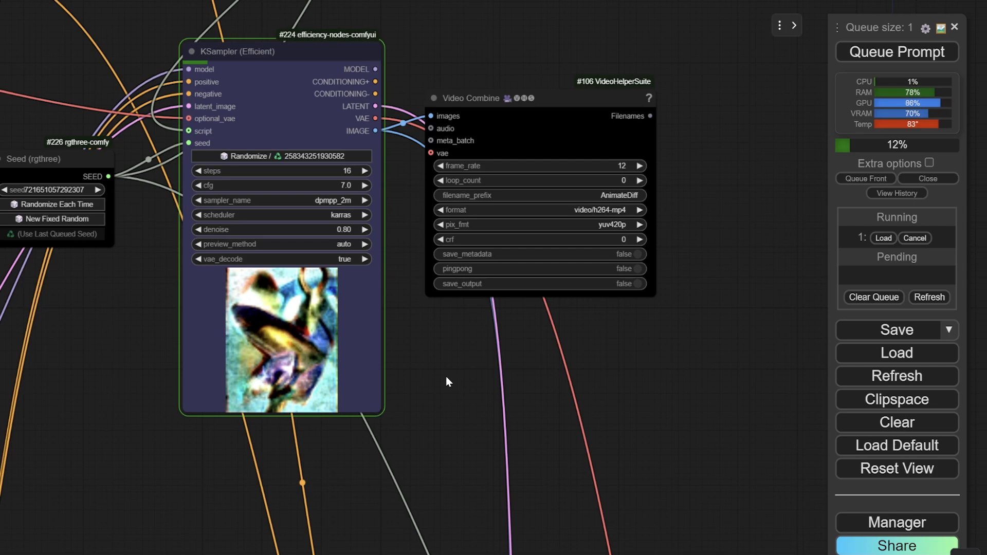
pyautogui.moveTo(379, 408); pyautogui.dragTo(372, 502)
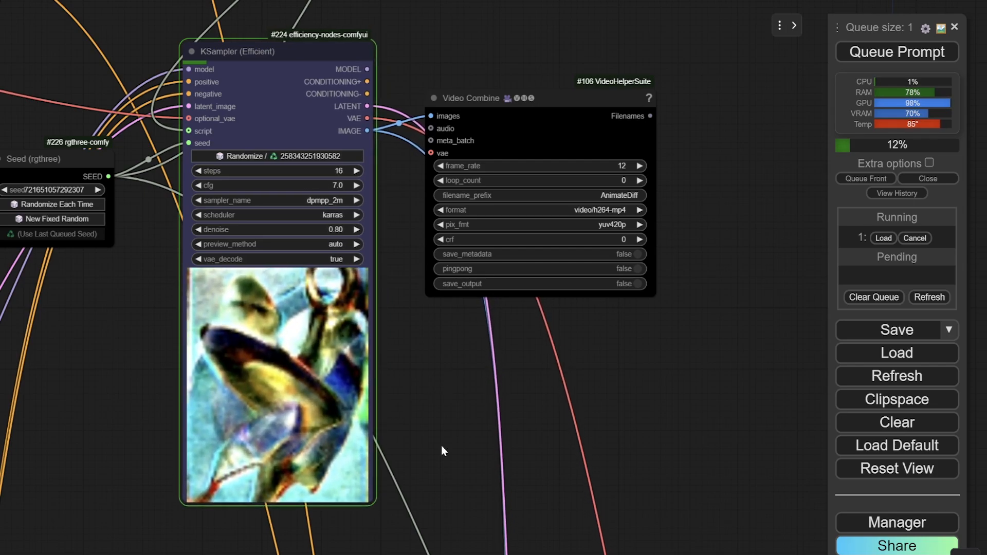
# Step: Review the rendered animation in the Video Combine node beside the KSampler preview
pyautogui.moveTo(473, 426); pyautogui.dragTo(421, 405)
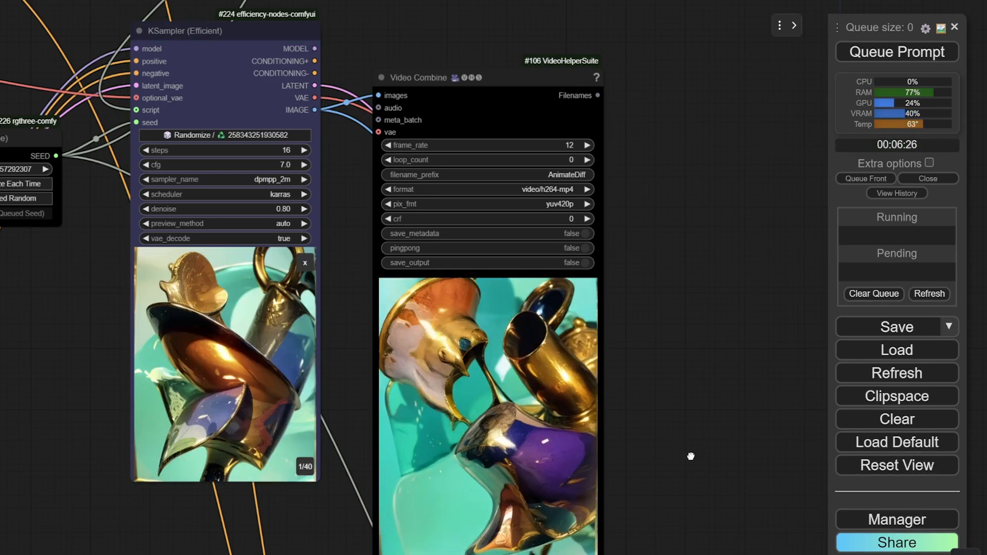
pyautogui.scroll(-5, 661, 370)
pyautogui.moveTo(661, 370); pyautogui.dragTo(591, 386)
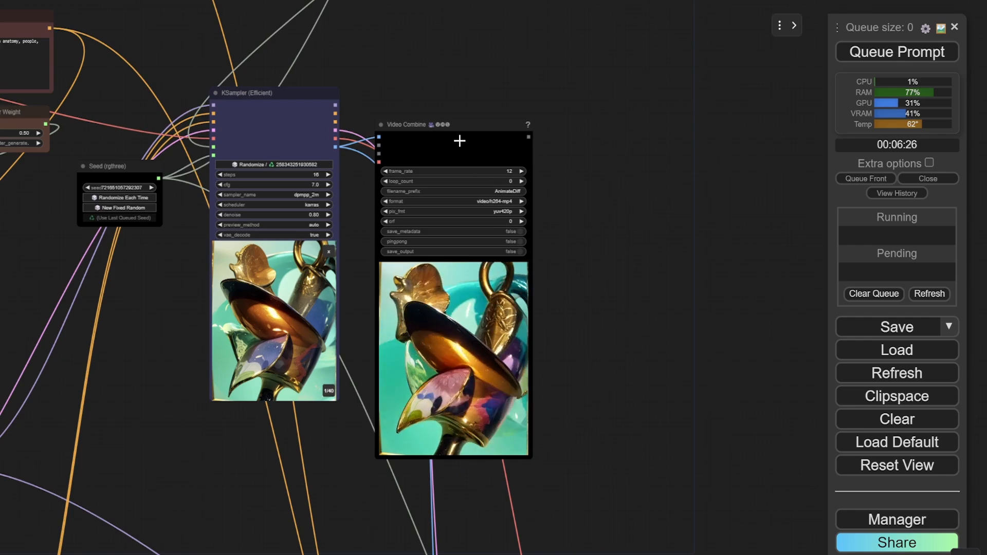
# Step: Move the Video Combine node up level with the KSampler (Efficient) node and bring the Load Video (Upload) node beside it
pyautogui.moveTo(459, 140); pyautogui.dragTo(454, 92)
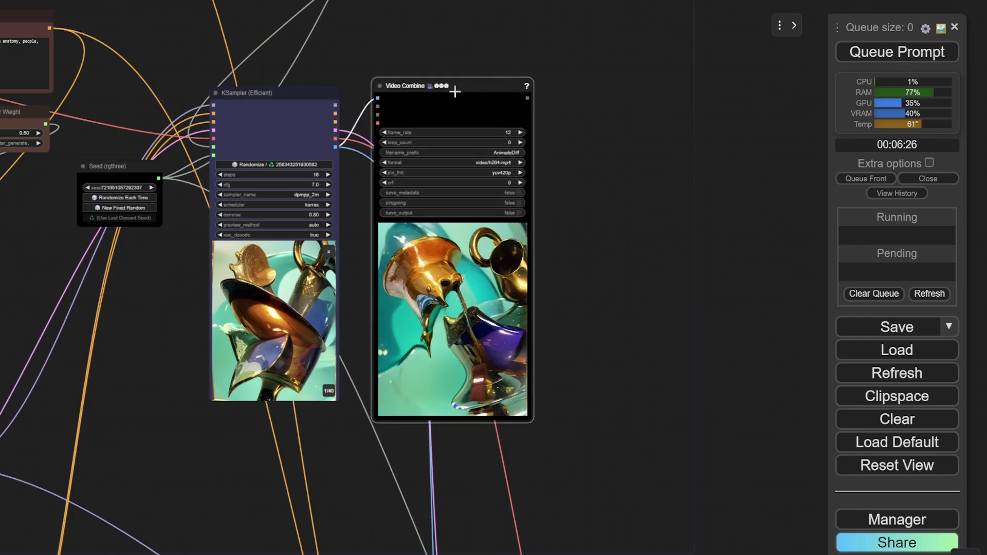
pyautogui.scroll(-8, 582, 285)
pyautogui.moveTo(581, 285); pyautogui.dragTo(712, 124)
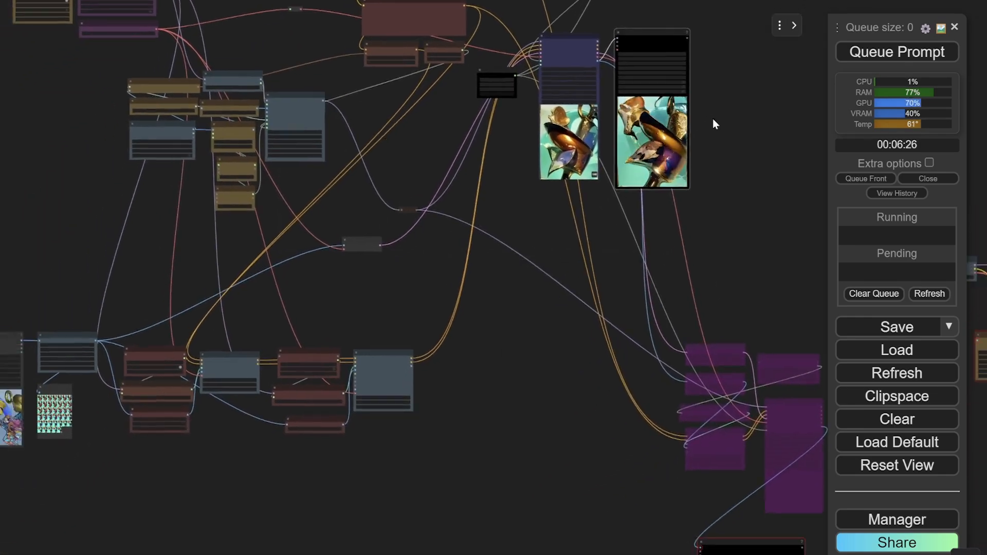
pyautogui.moveTo(519, 326); pyautogui.dragTo(563, 286)
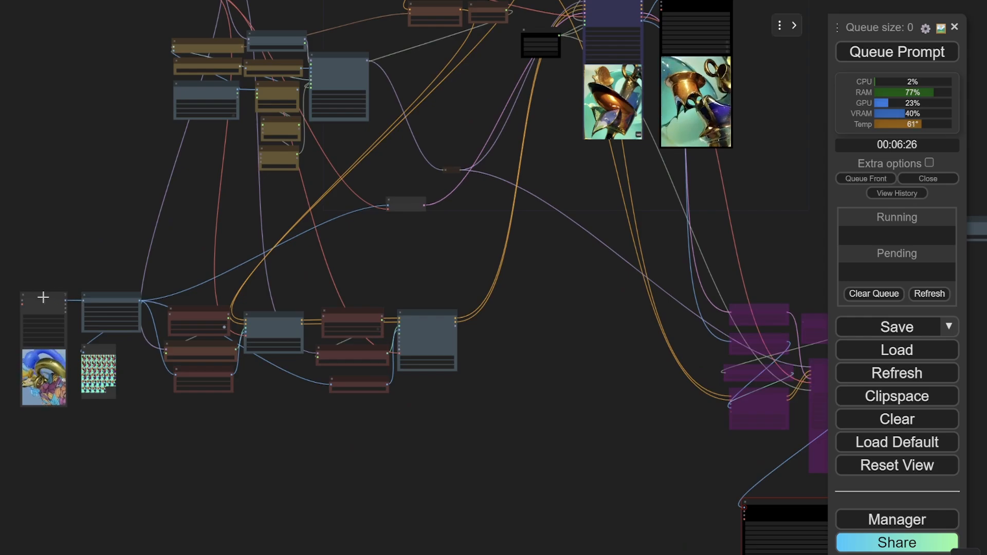
pyautogui.moveTo(43, 297); pyautogui.dragTo(629, 4)
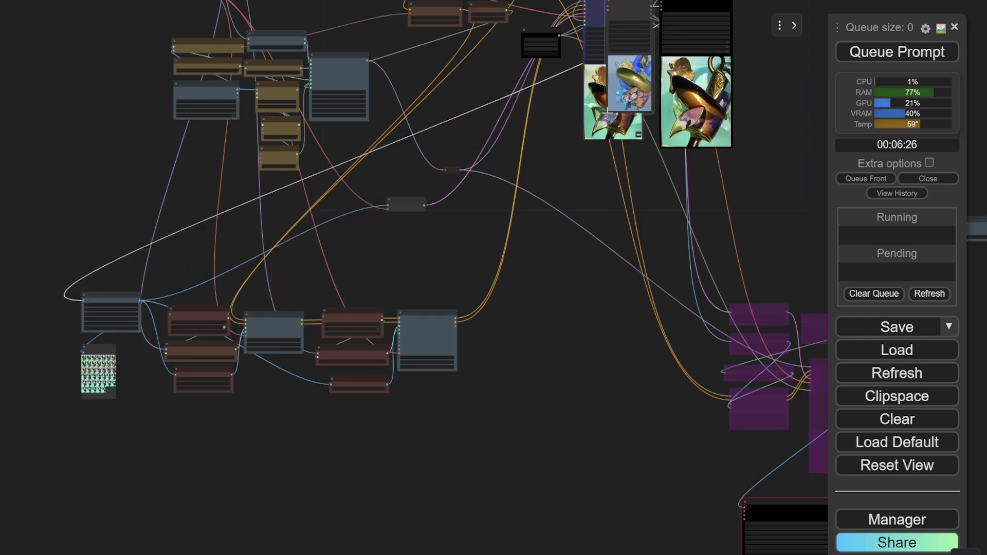
# Step: Enlarge the Load Video (Upload) node to compare its clip with the render, and return it to the start of the ControlNet chain
pyautogui.scroll(5, 701, 193)
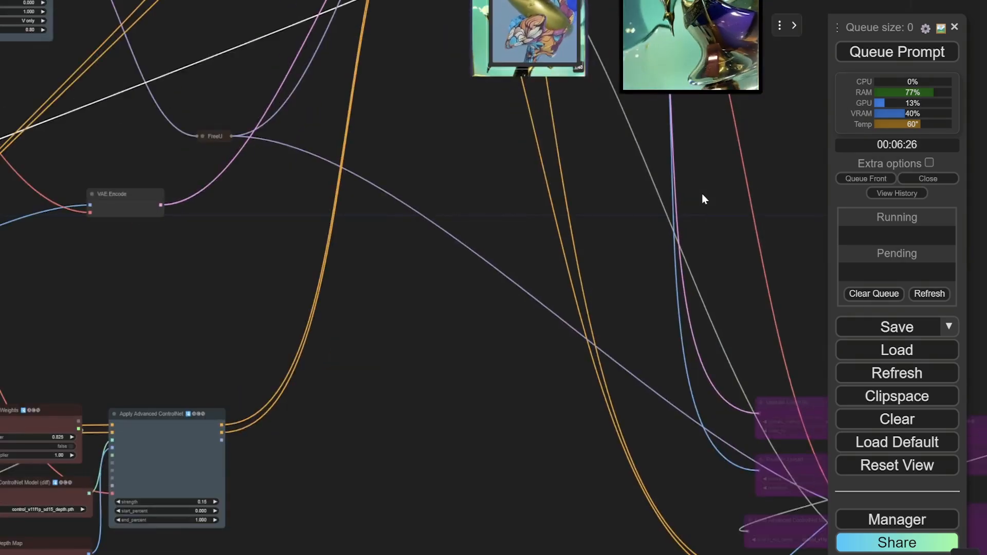
pyautogui.moveTo(702, 193); pyautogui.dragTo(586, 375)
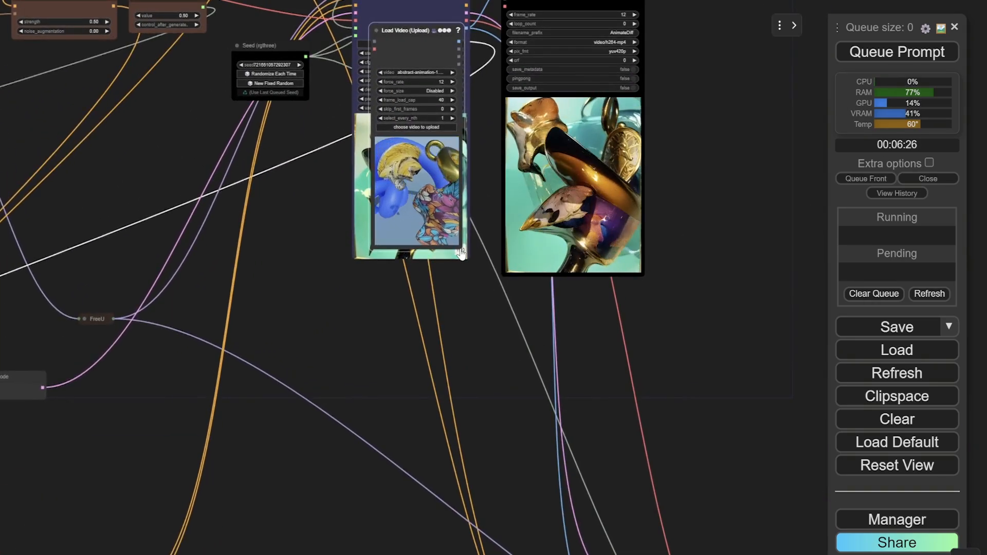
pyautogui.moveTo(461, 253); pyautogui.dragTo(485, 275)
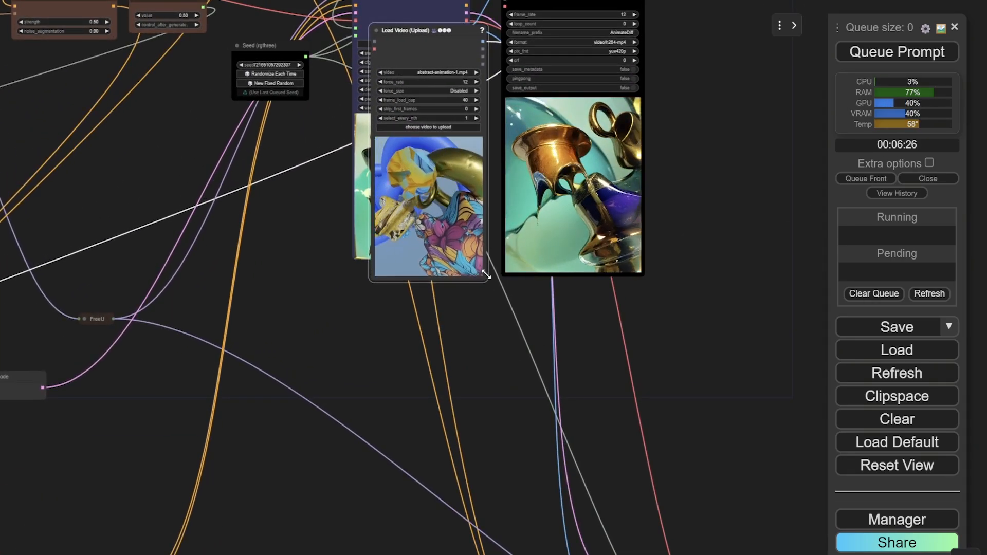
pyautogui.scroll(-5, 372, 334)
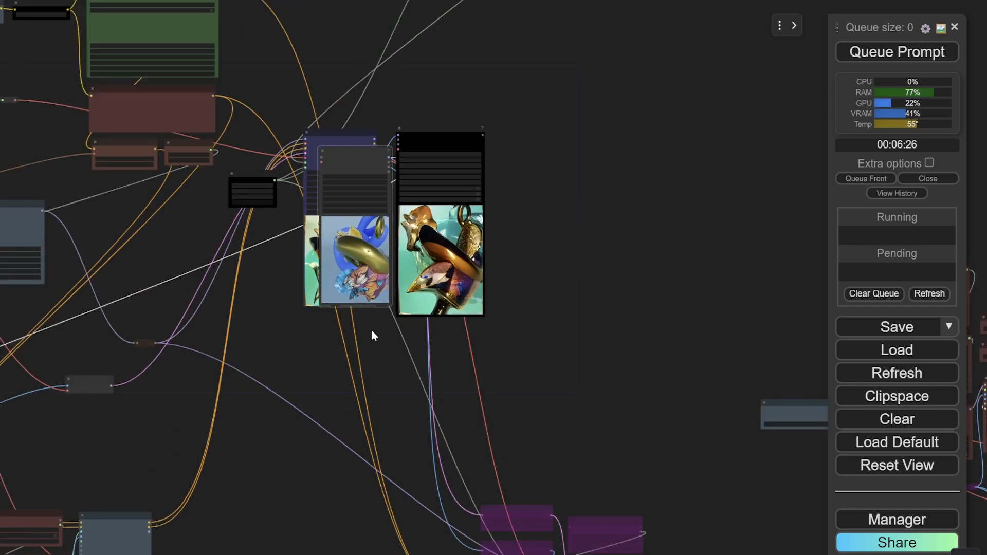
pyautogui.moveTo(371, 330); pyautogui.dragTo(535, 208)
pyautogui.scroll(-8, 535, 209)
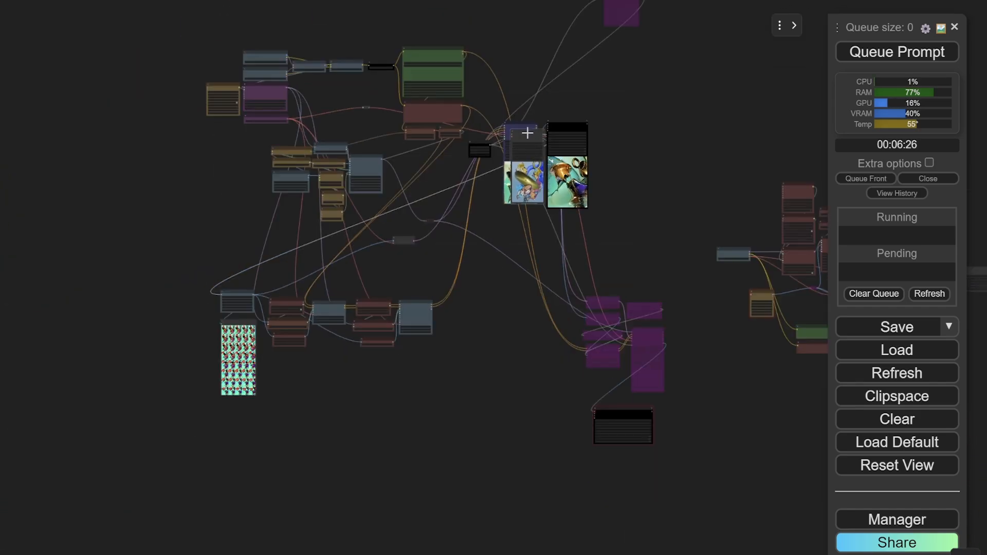
pyautogui.moveTo(527, 133); pyautogui.dragTo(196, 289)
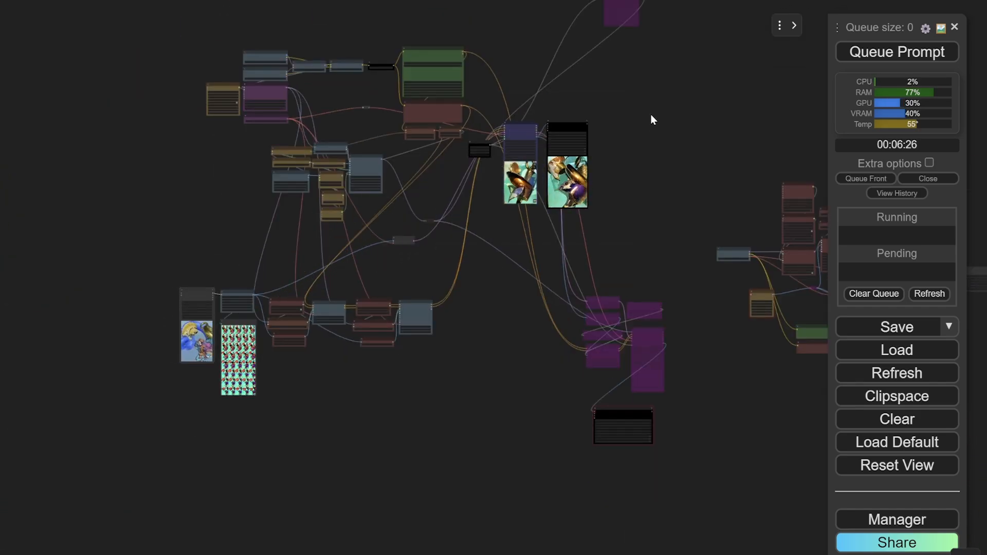
# Step: Examine the rendered animation in the Video Combine node up close alongside the KSampler preview and settings
pyautogui.scroll(10, 606, 147)
pyautogui.scroll(-2, 593, 174)
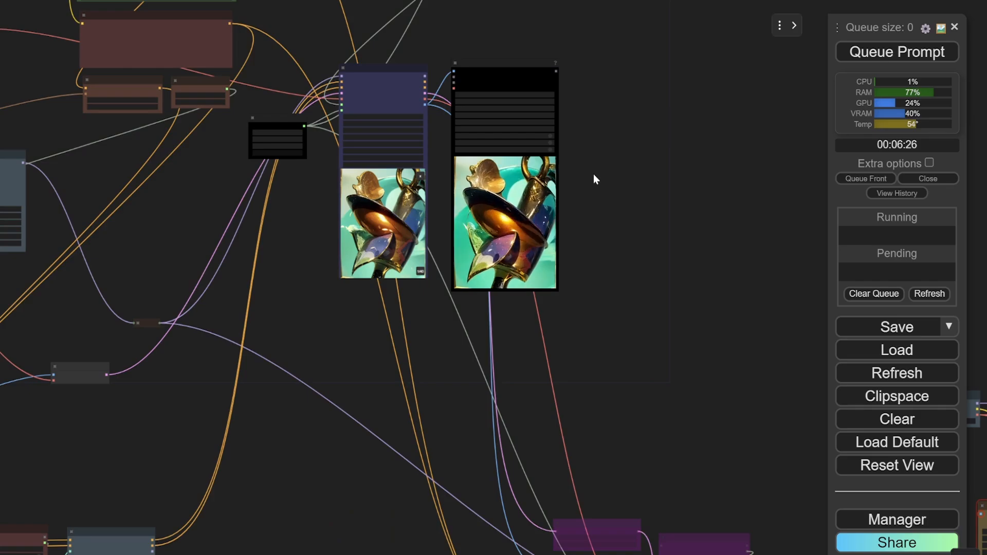
pyautogui.scroll(7, 593, 174)
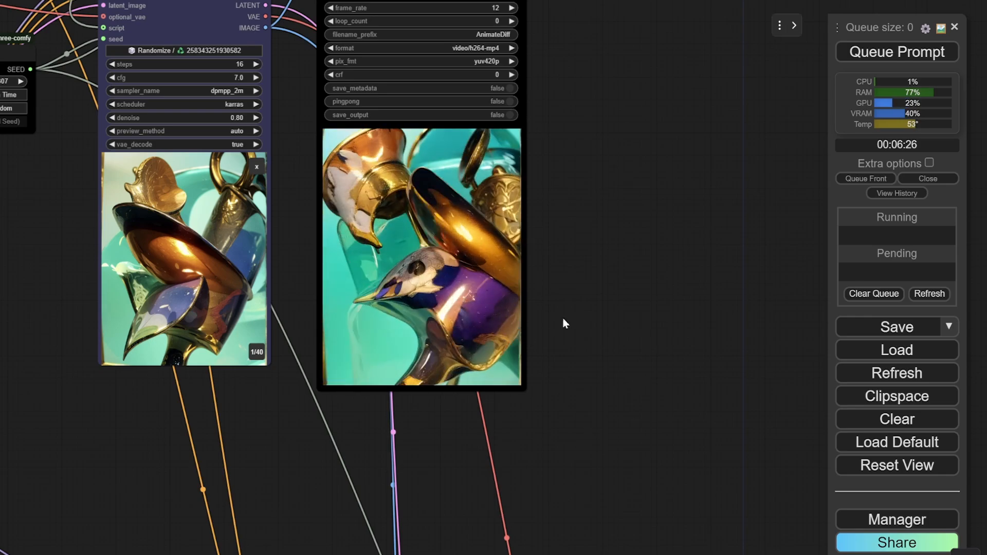
pyautogui.rightClick(593, 305)
# Step: Fill the frame "0" entry of the Batch Prompt Schedule node with the prompt "a tropical bird in the jungle"
pyautogui.scroll(-4, 569, 198)
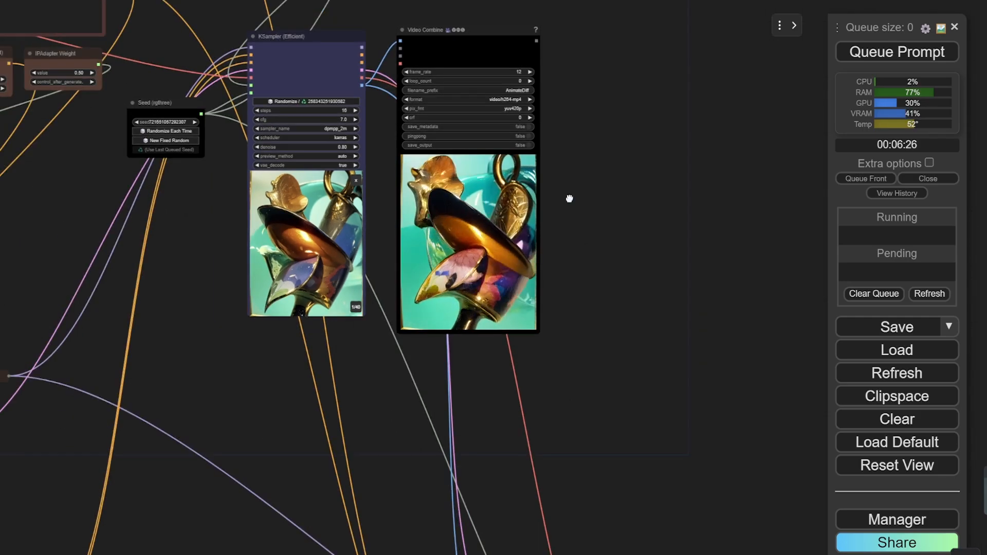
pyautogui.moveTo(570, 198); pyautogui.dragTo(712, 397)
pyautogui.moveTo(457, 81); pyautogui.dragTo(572, 213)
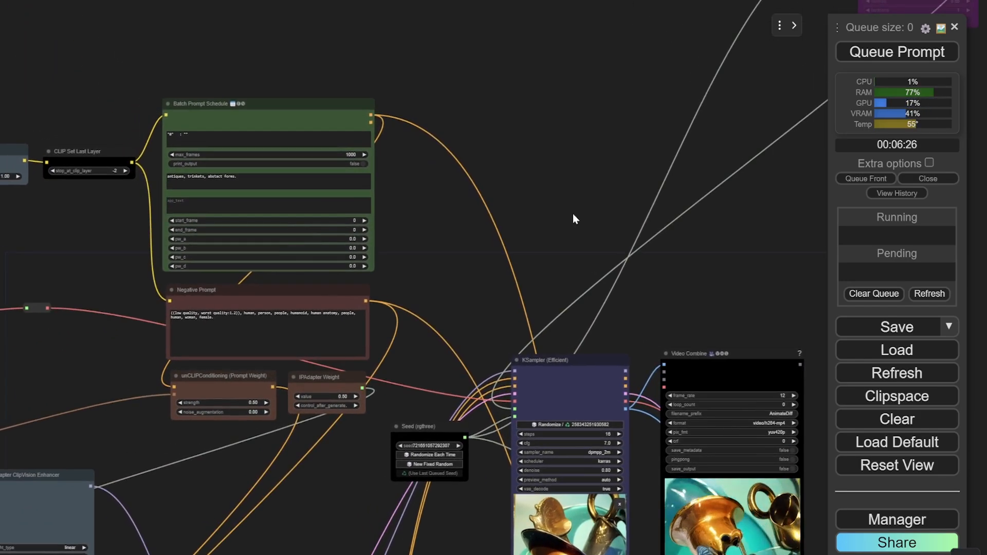
pyautogui.scroll(8, 116, 85)
pyautogui.moveTo(180, 158); pyautogui.dragTo(159, 125)
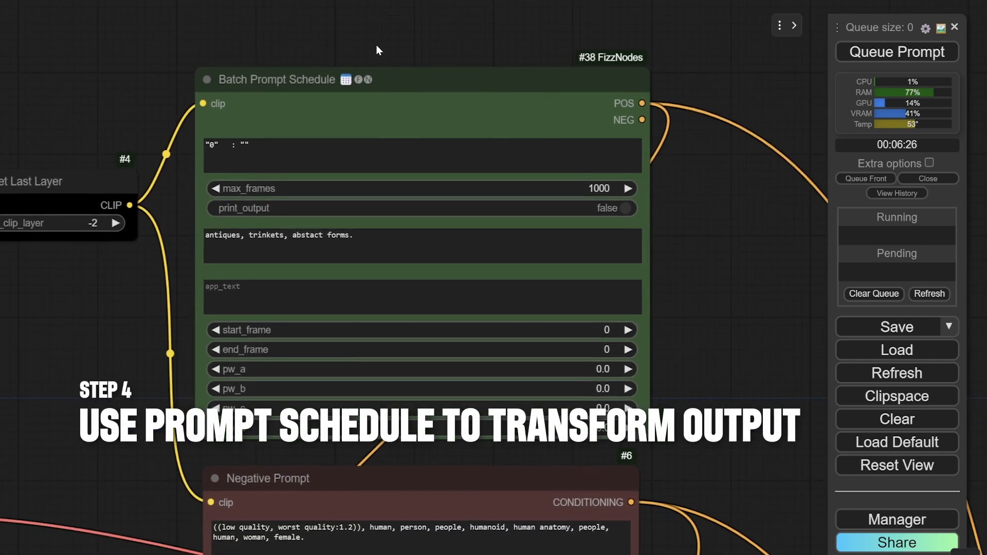
pyautogui.click(213, 146)
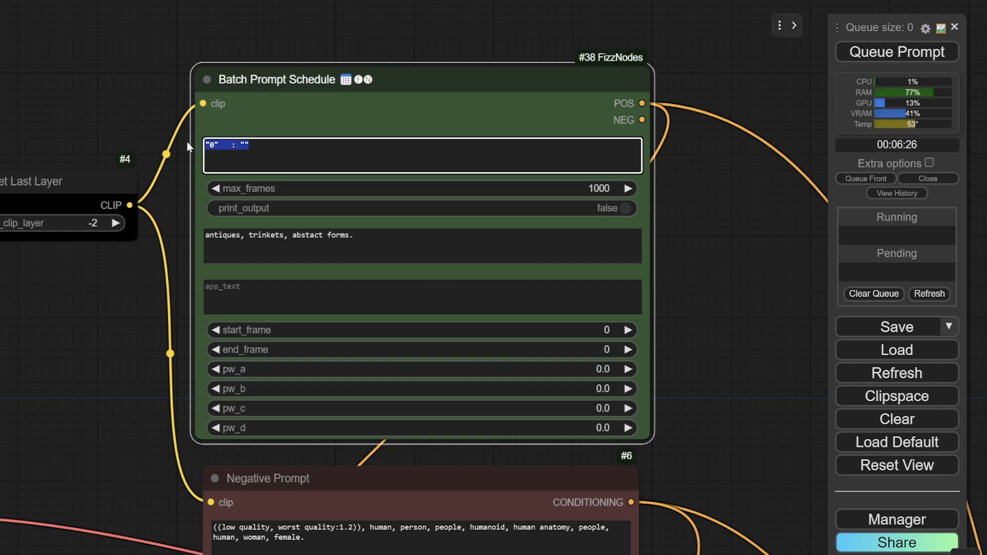
pyautogui.click(214, 146)
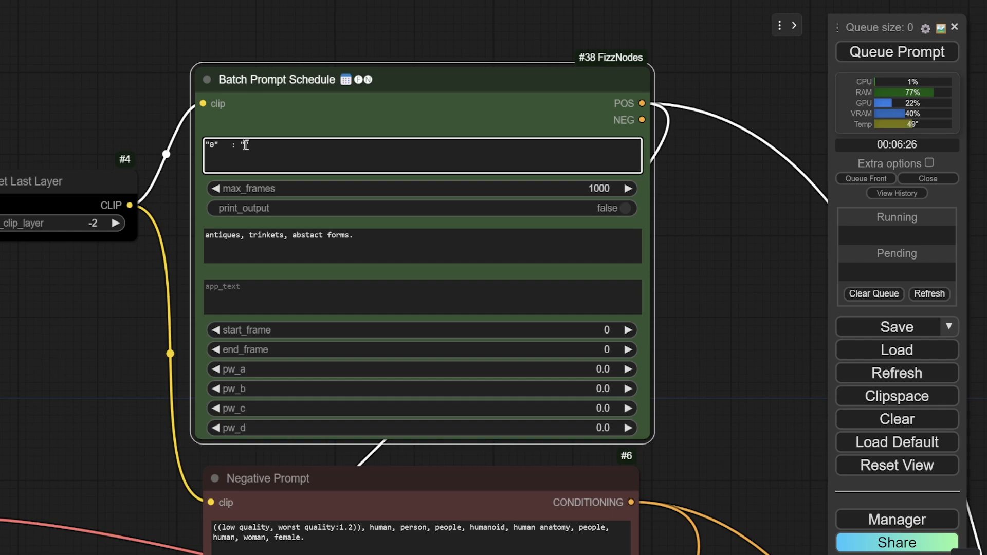
pyautogui.write('a tropical bird in the jungle')
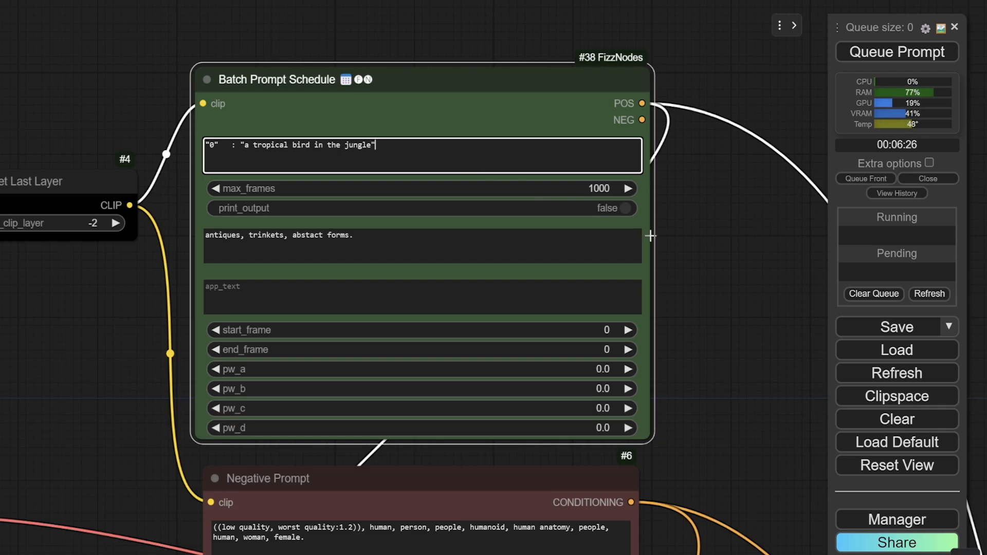
# Step: Generate a new fixed random seed in the Seed (rgthree) node and queue the prompt for rendering
pyautogui.scroll(-5, 766, 279)
pyautogui.moveTo(766, 278); pyautogui.dragTo(601, 171)
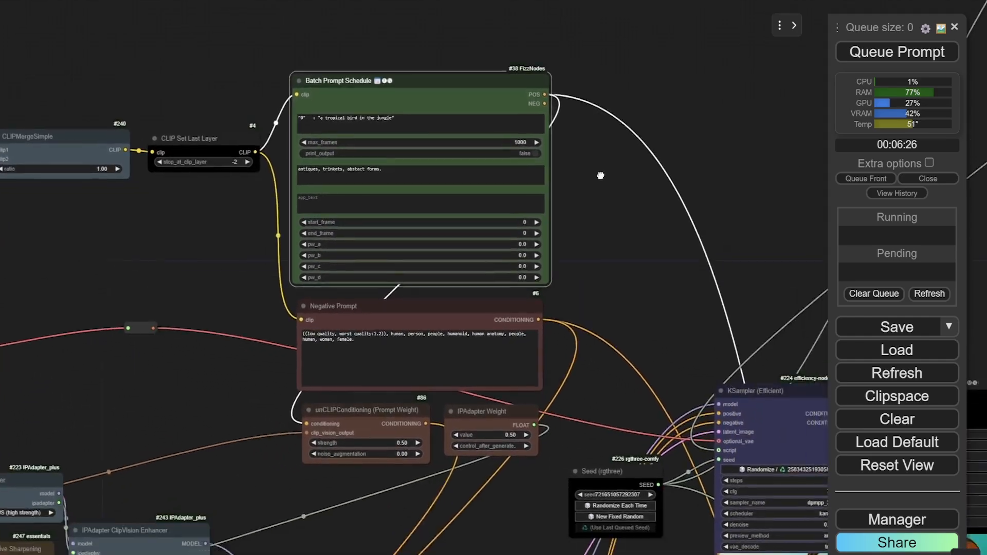
pyautogui.moveTo(605, 290); pyautogui.dragTo(267, 18)
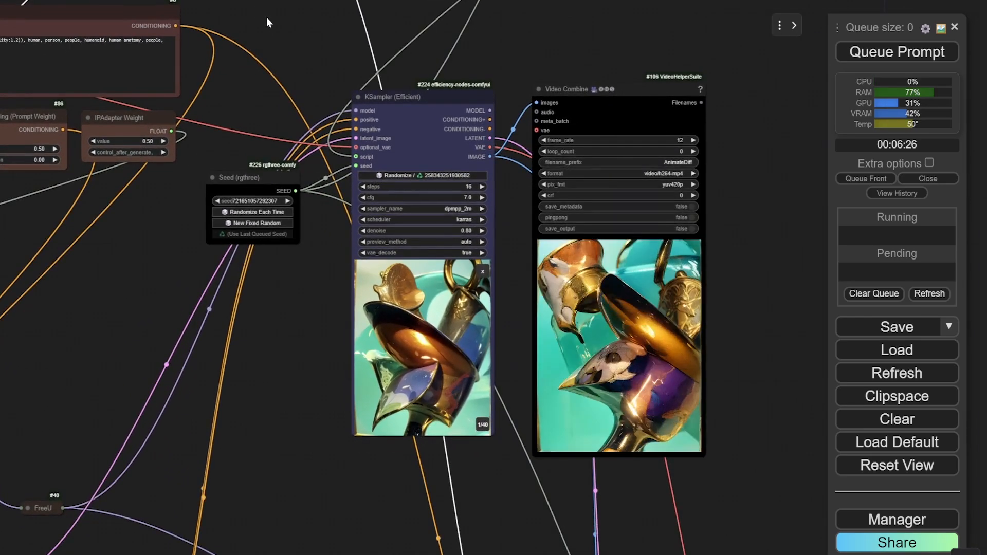
pyautogui.click(252, 223)
pyautogui.click(253, 223)
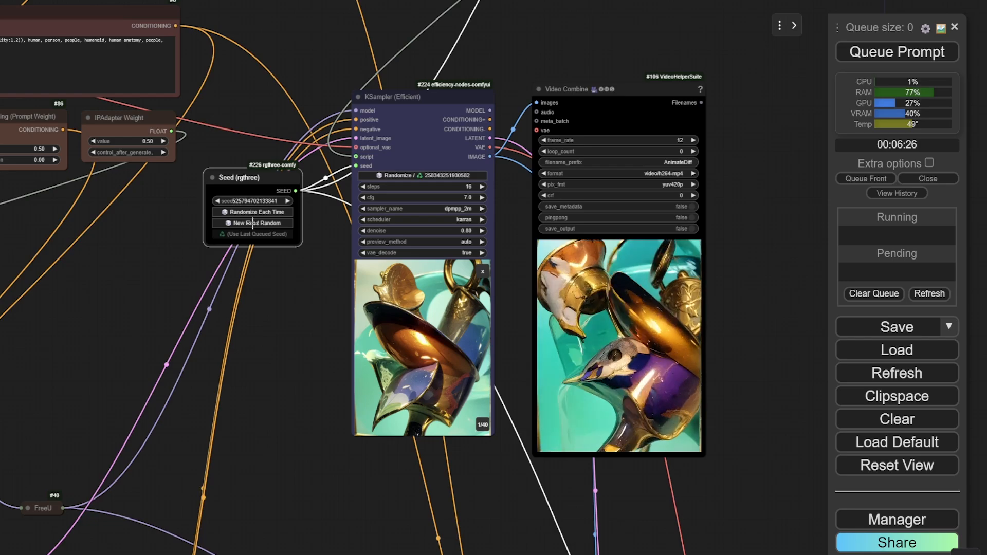
pyautogui.click(252, 223)
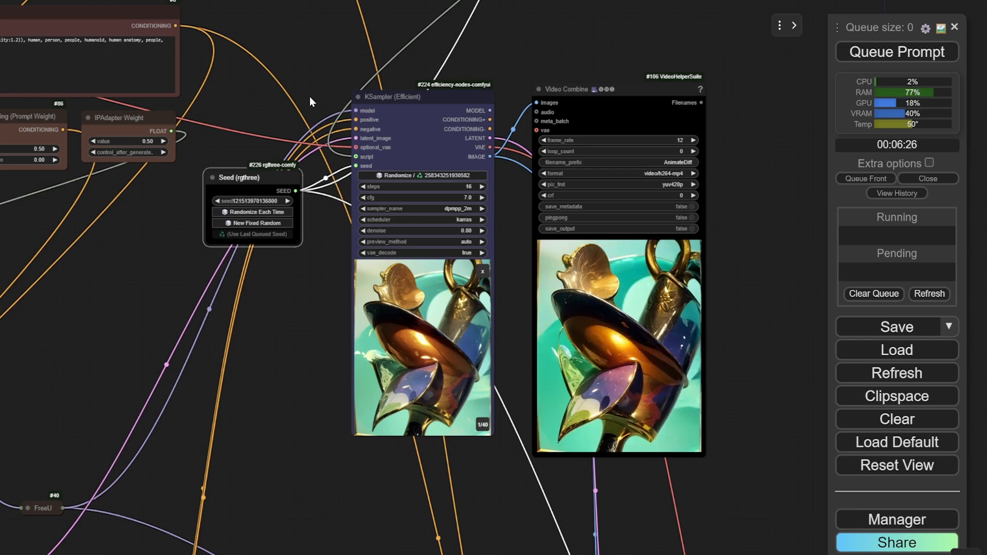
pyautogui.click(255, 223)
pyautogui.moveTo(331, 380); pyautogui.dragTo(230, 359)
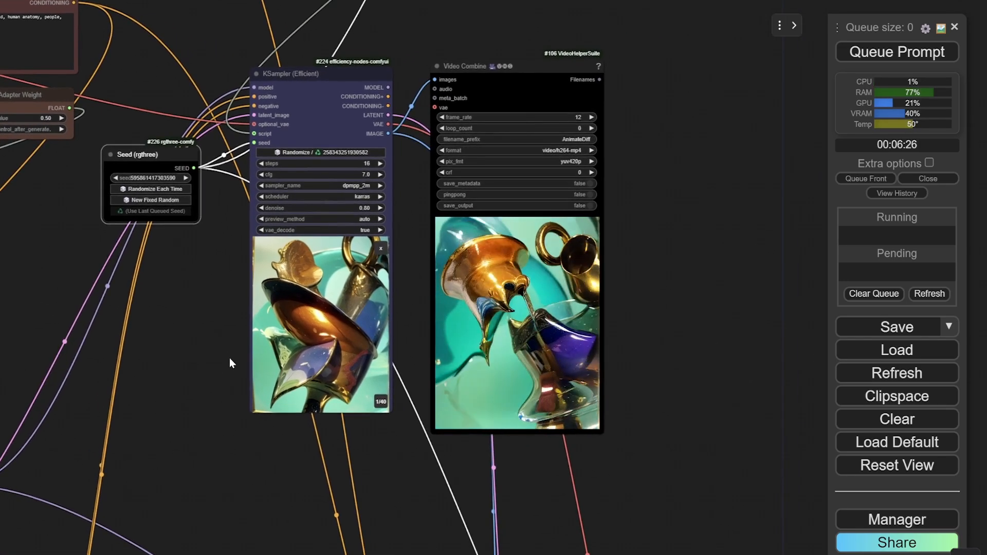
pyautogui.click(883, 64)
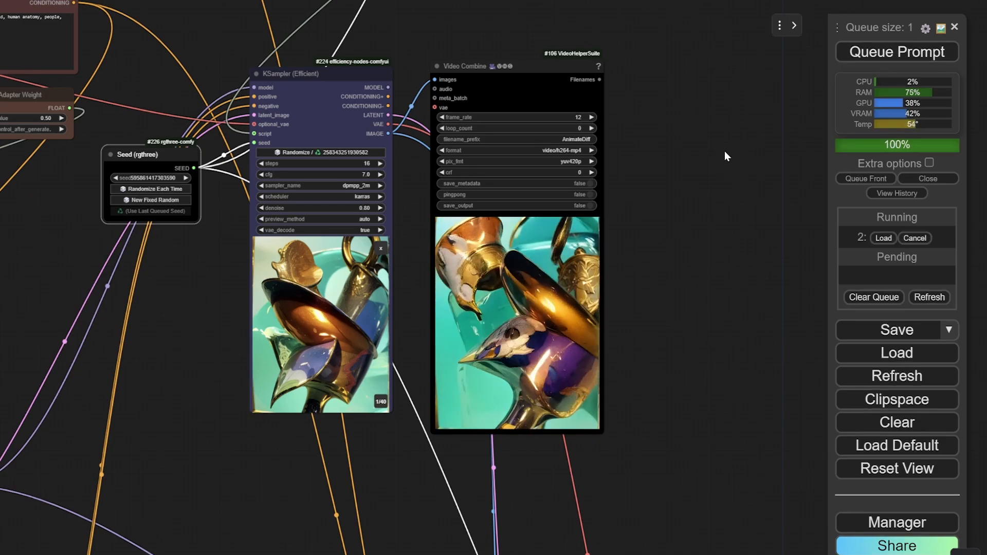
# Step: Review the Batch Prompt Schedule and Negative Prompt nodes and the IPAdapter and ControlNet groups while the render runs
pyautogui.scroll(-6, 723, 150)
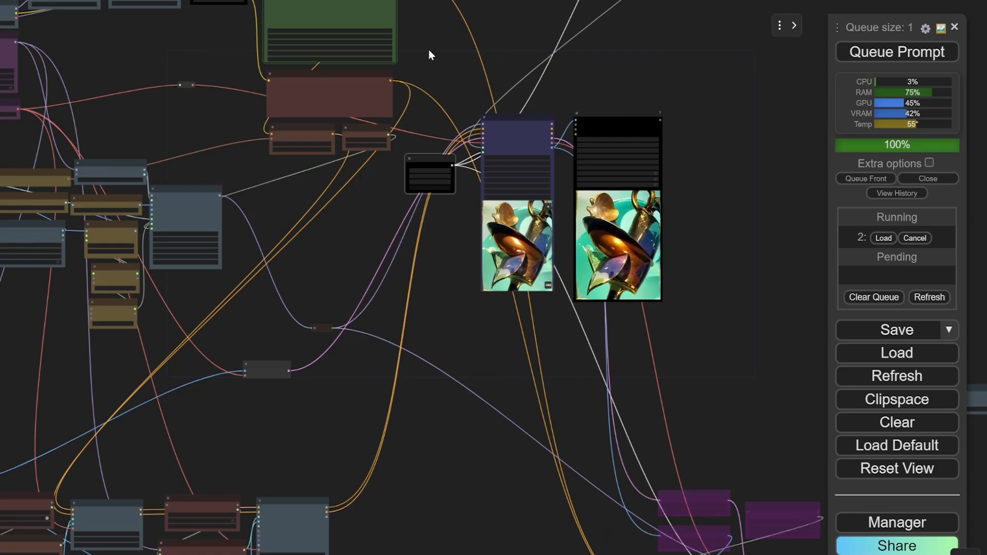
pyautogui.moveTo(430, 49); pyautogui.dragTo(485, 187)
pyautogui.scroll(5, 501, 229)
pyautogui.moveTo(501, 229); pyautogui.dragTo(520, 282)
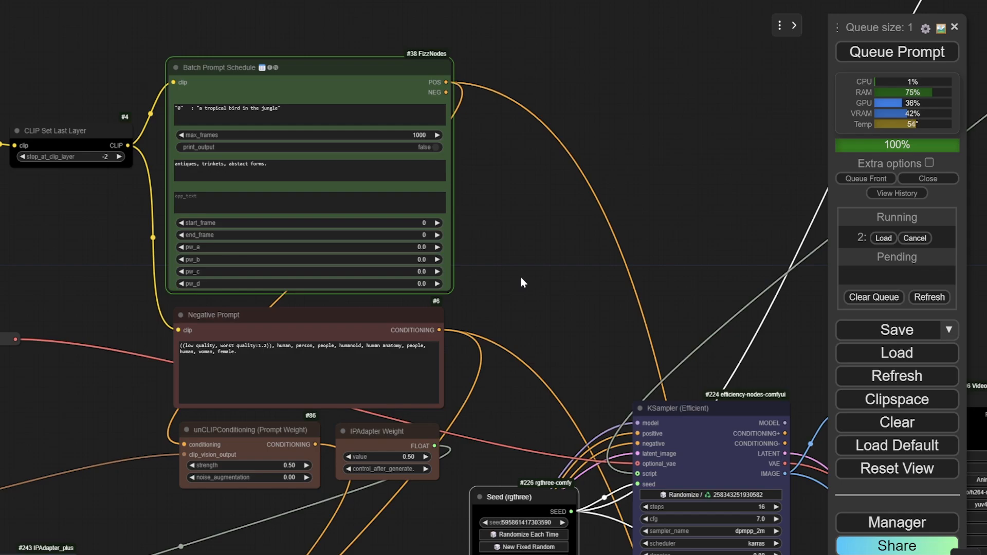
pyautogui.scroll(-7, 522, 280)
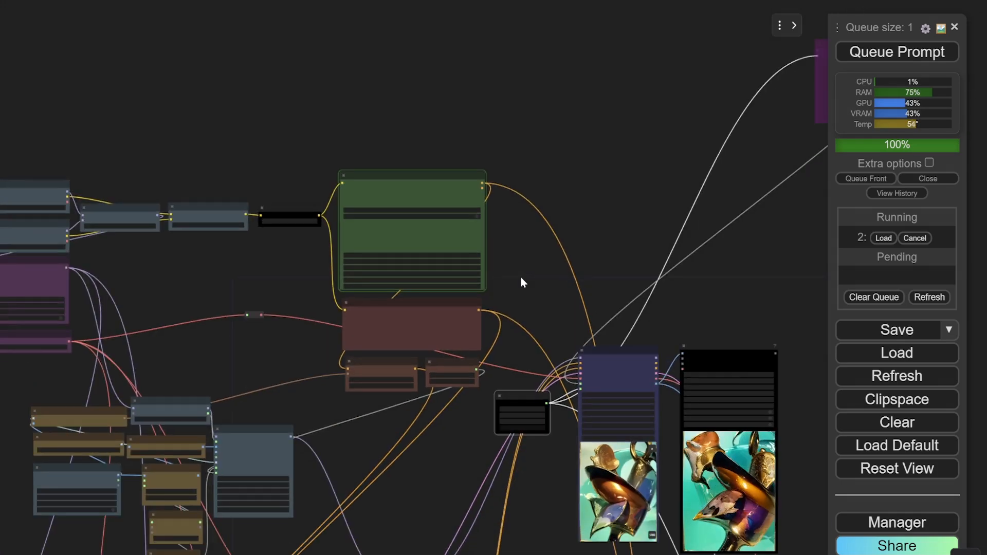
pyautogui.moveTo(176, 301); pyautogui.dragTo(440, 5)
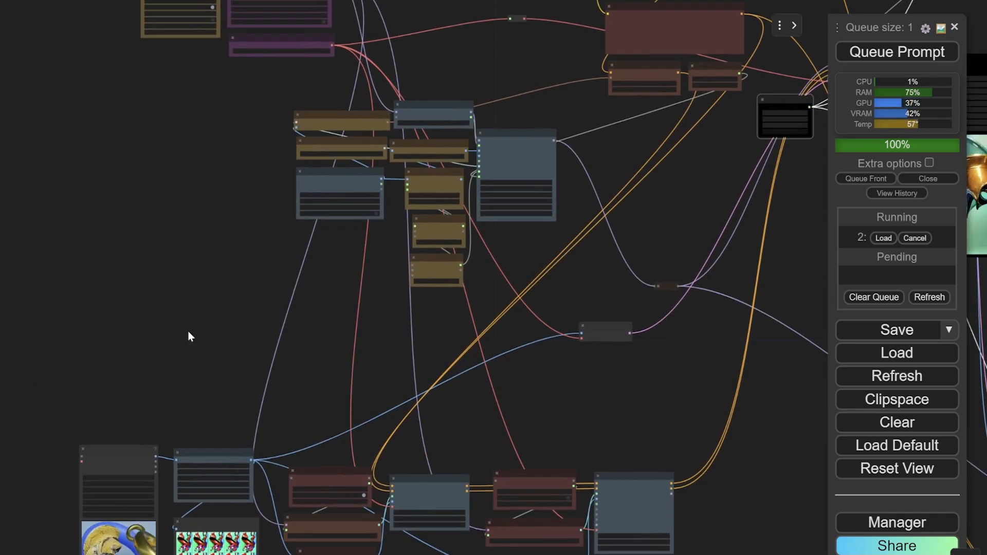
pyautogui.moveTo(187, 334); pyautogui.dragTo(80, 342)
pyautogui.moveTo(410, 90); pyautogui.dragTo(261, 277)
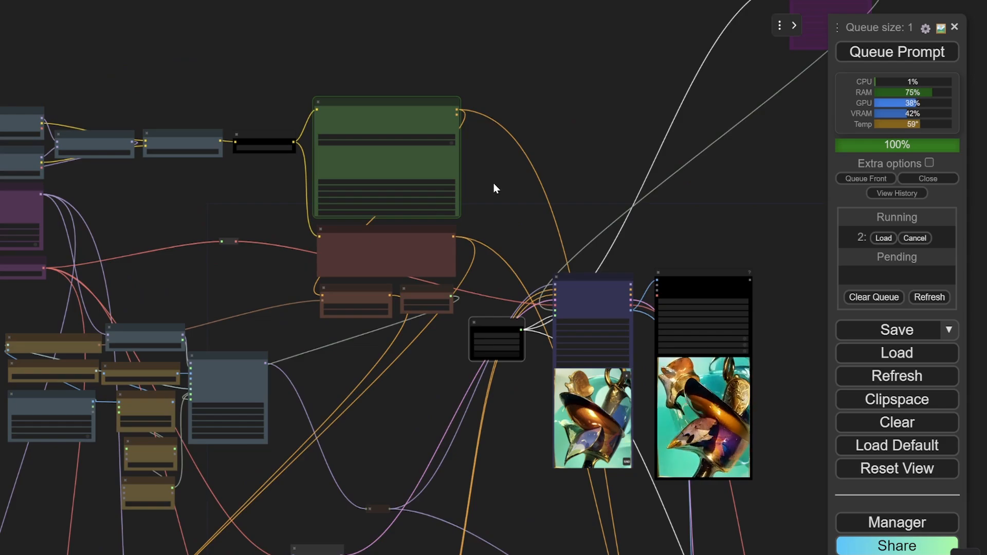
pyautogui.scroll(7, 493, 183)
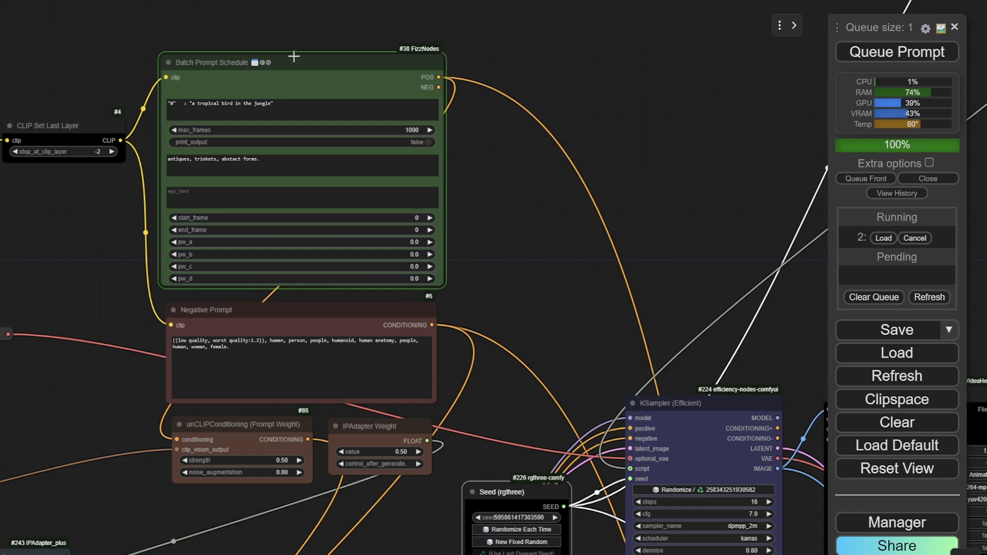
# Step: Nudge the Batch Prompt Schedule node slightly sideways and the KSampler (Efficient) node slightly closer to the Video Combine node
pyautogui.moveTo(294, 57); pyautogui.dragTo(298, 60)
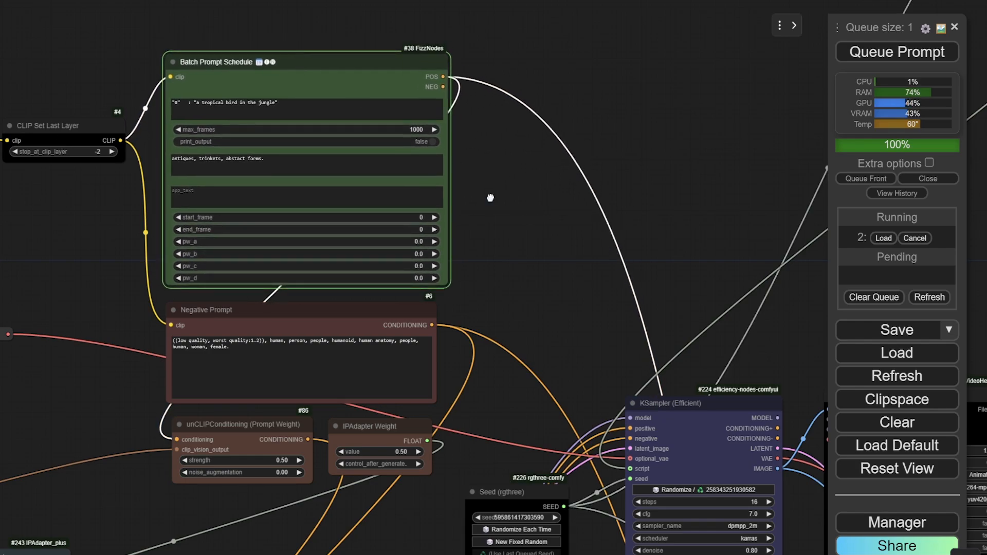
pyautogui.moveTo(490, 198); pyautogui.dragTo(421, 136)
pyautogui.scroll(-3, 421, 137)
pyautogui.moveTo(463, 183); pyautogui.dragTo(309, 59)
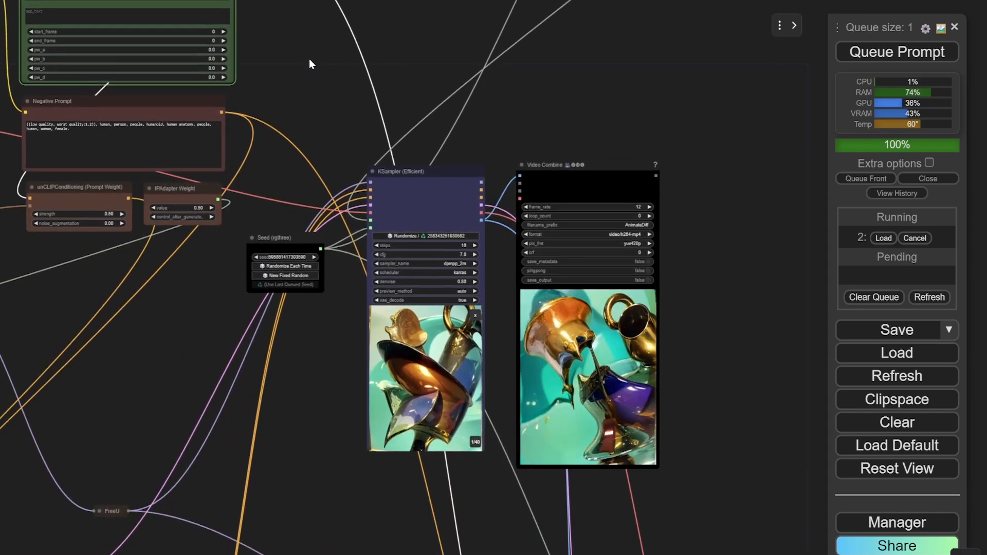
pyautogui.moveTo(511, 121); pyautogui.dragTo(492, 66)
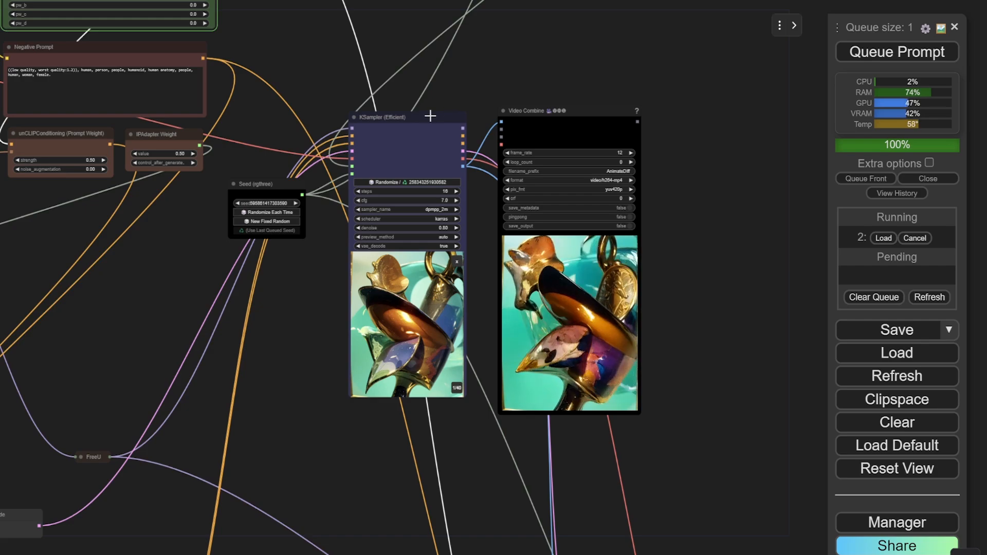
pyautogui.moveTo(433, 116); pyautogui.dragTo(435, 113)
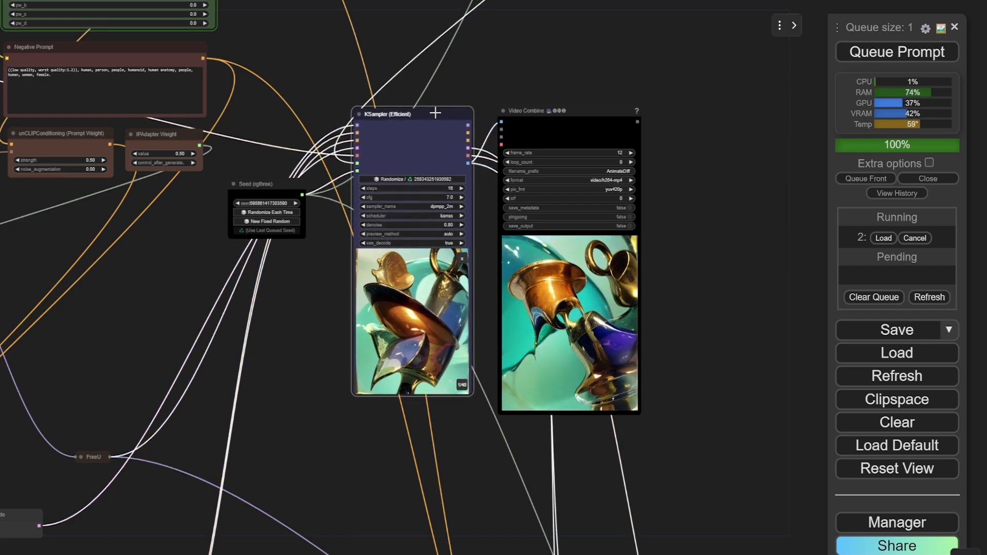
pyautogui.scroll(-10, 136, 275)
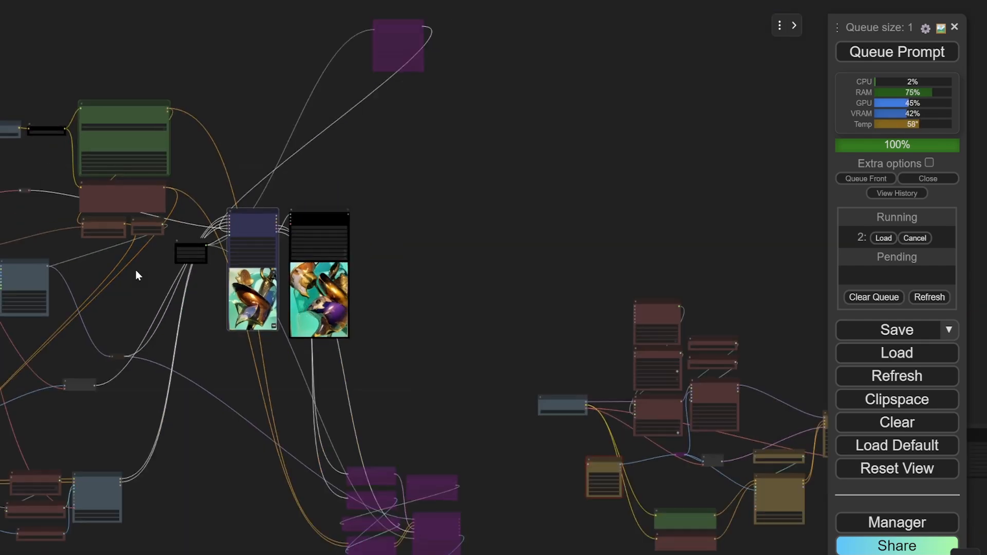
# Step: Generate a new fixed random seed in the Seed (rgthree) node and queue another render of the tropical bird prompt
pyautogui.moveTo(137, 275); pyautogui.dragTo(579, 146)
pyautogui.scroll(9, 353, 185)
pyautogui.scroll(2, 354, 182)
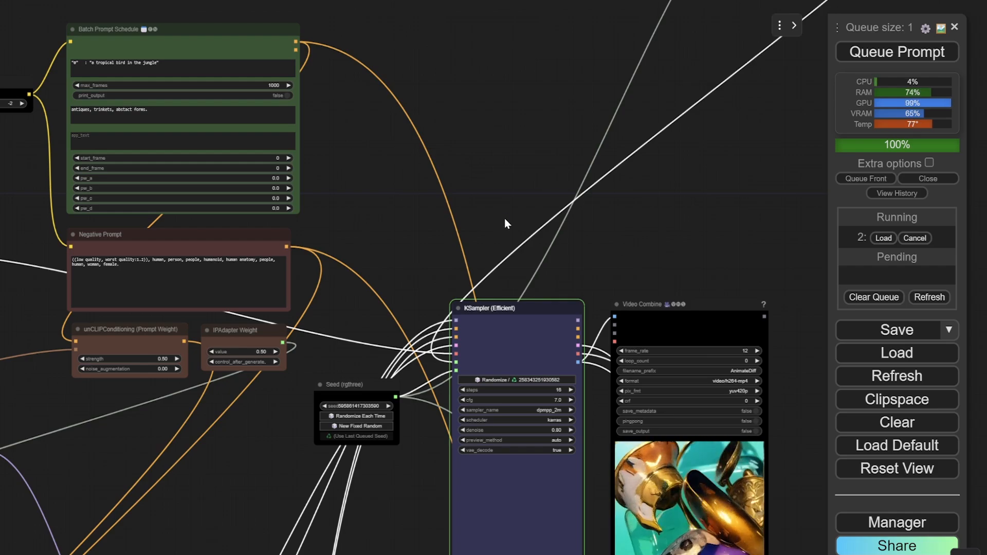
pyautogui.moveTo(505, 218); pyautogui.dragTo(388, 67)
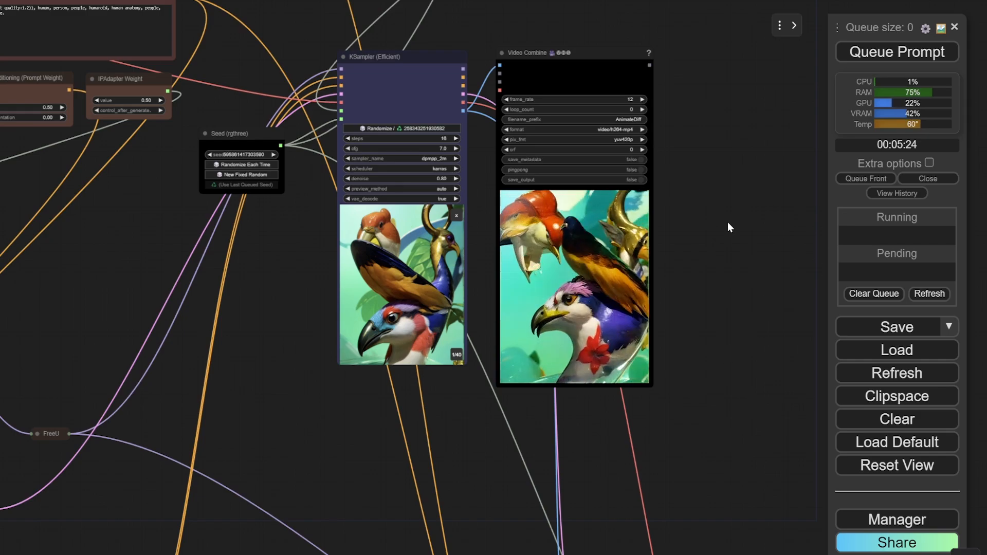
pyautogui.moveTo(728, 227); pyautogui.dragTo(665, 239)
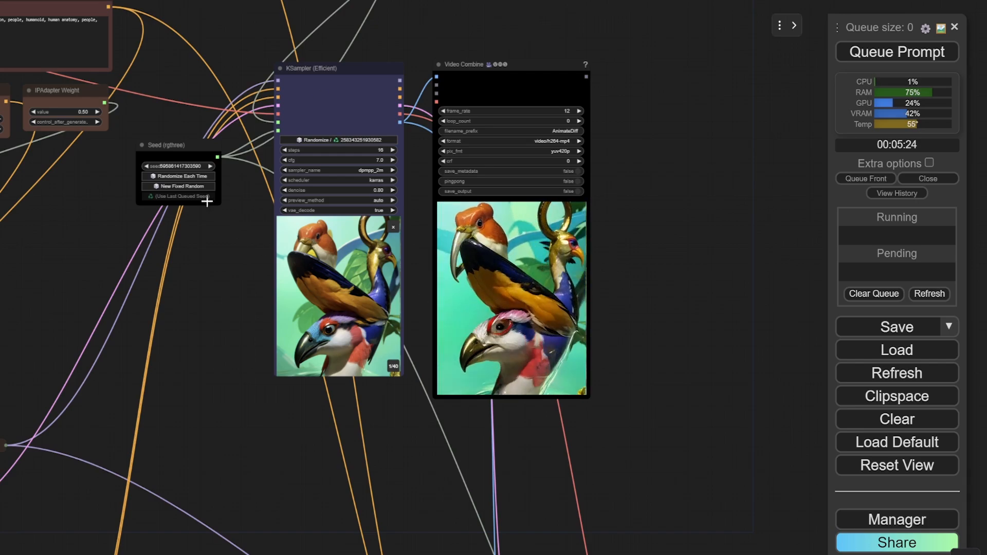
pyautogui.click(185, 188)
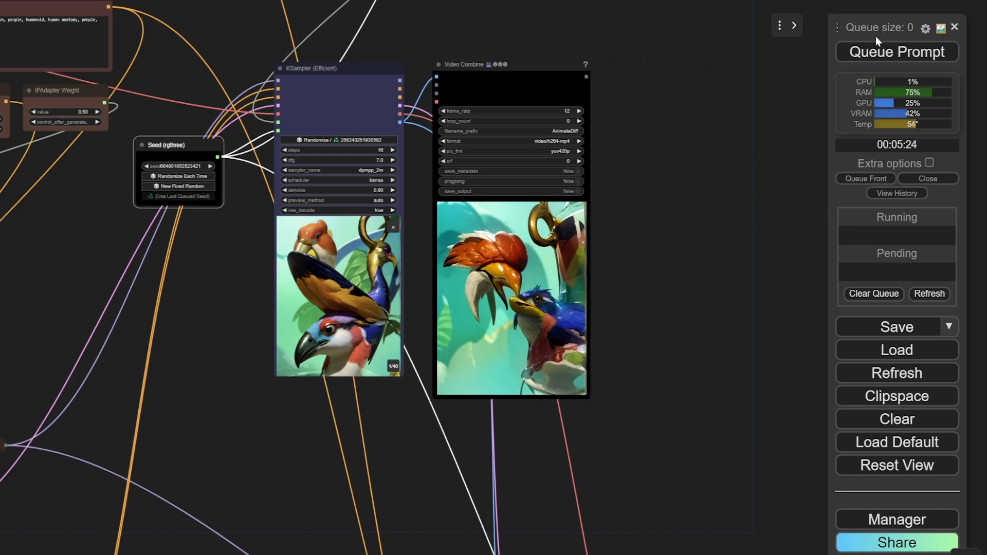
pyautogui.click(872, 50)
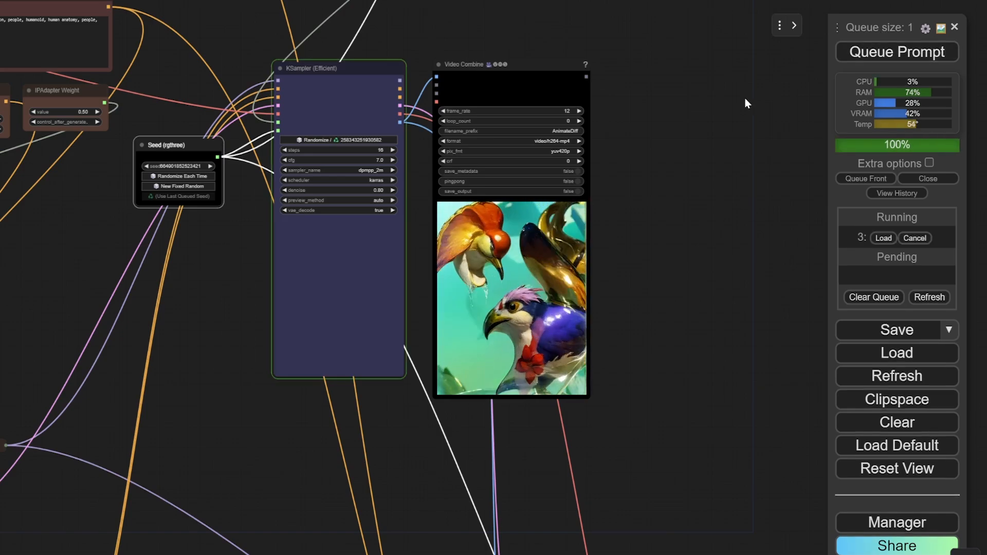
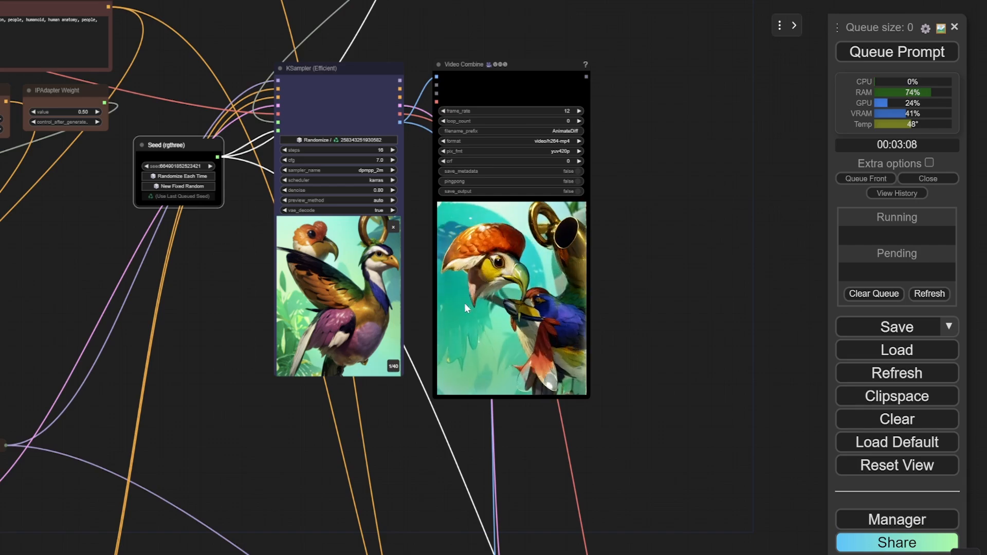
# Step: Append ", (lusterware)" to the "antiques, trinkets, abstact forms" text of the Batch Prompt Schedule node
pyautogui.moveTo(245, 42); pyautogui.dragTo(507, 263)
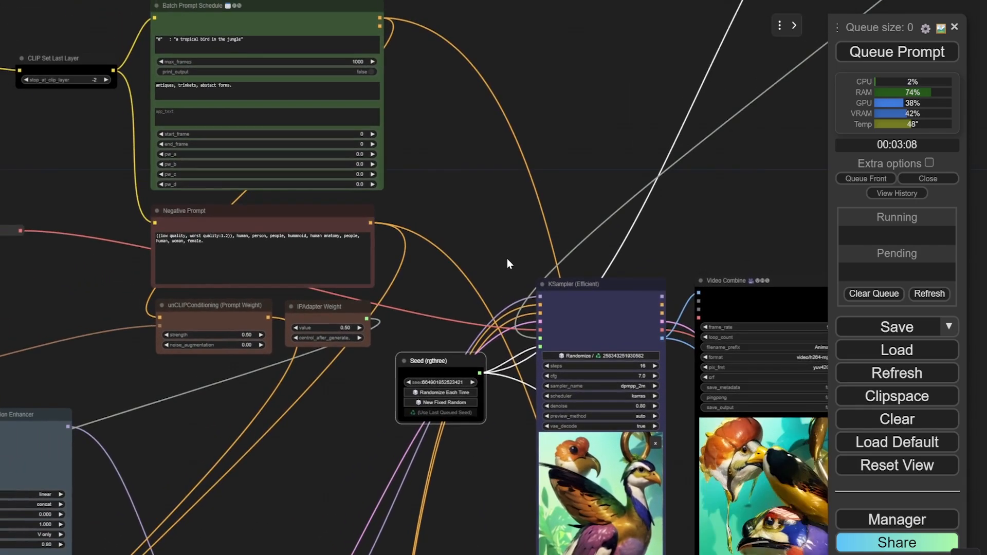
pyautogui.click(229, 86)
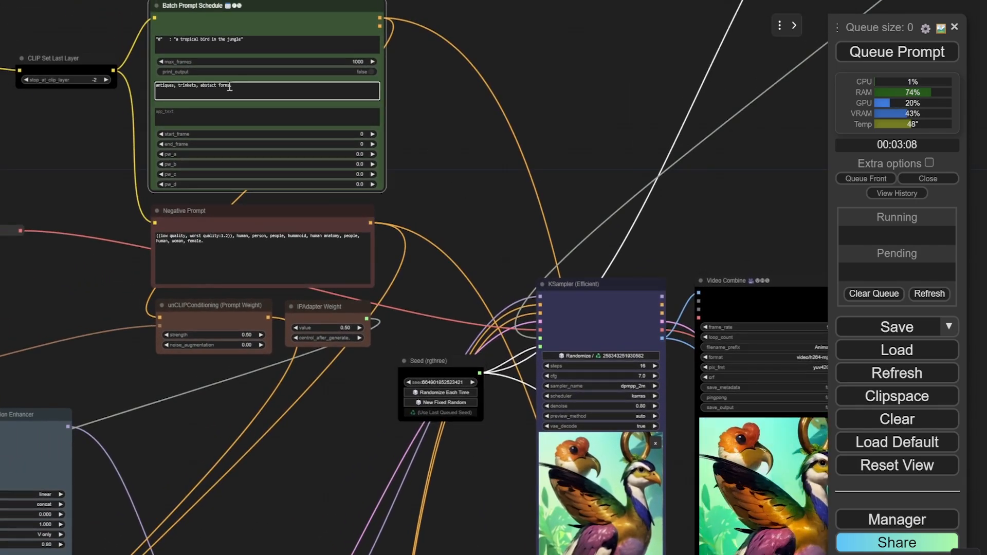
pyautogui.write(', (lusterware).')
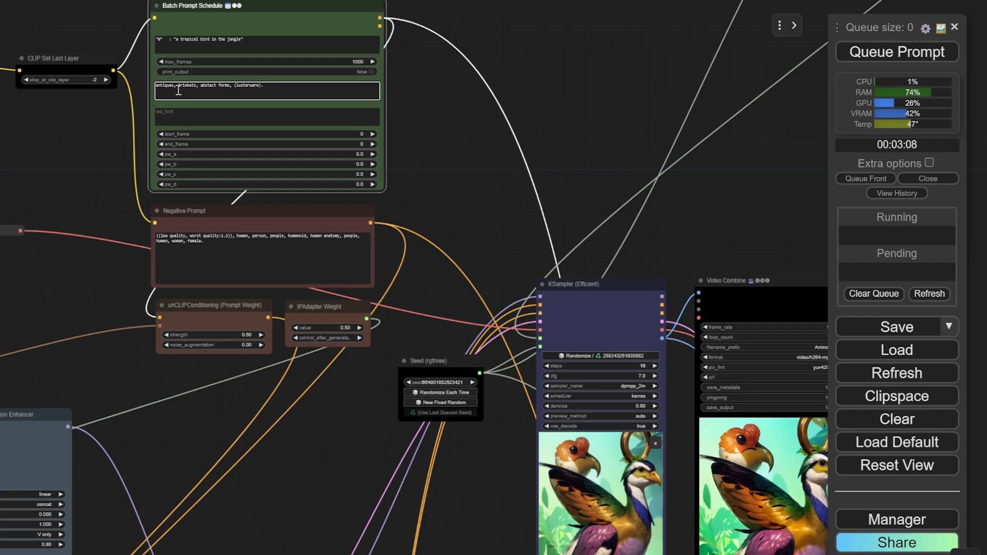
pyautogui.click(282, 95)
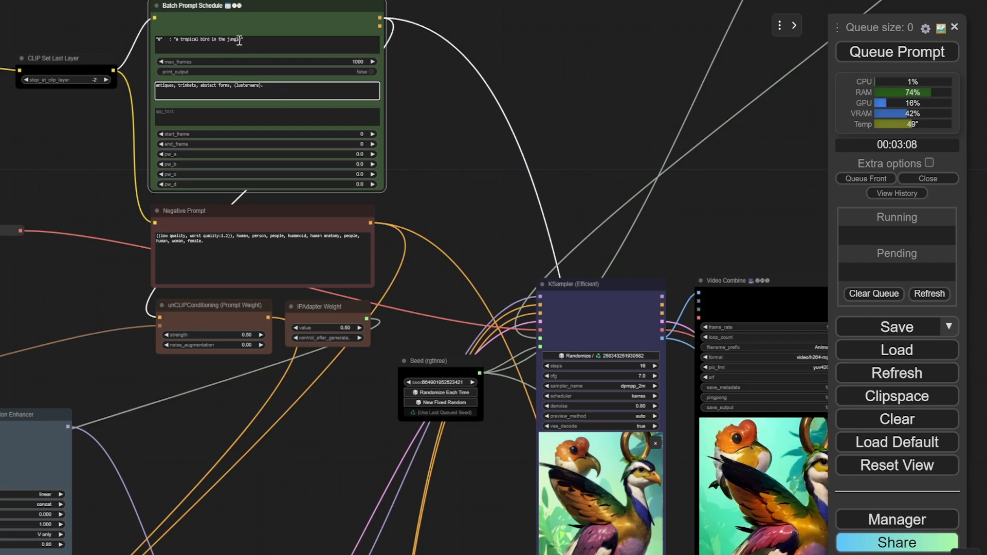
# Step: Change the frame "0" prompt of the Batch Prompt Schedule node to "a tropical bird sculpture in the jungle"
pyautogui.click(211, 41)
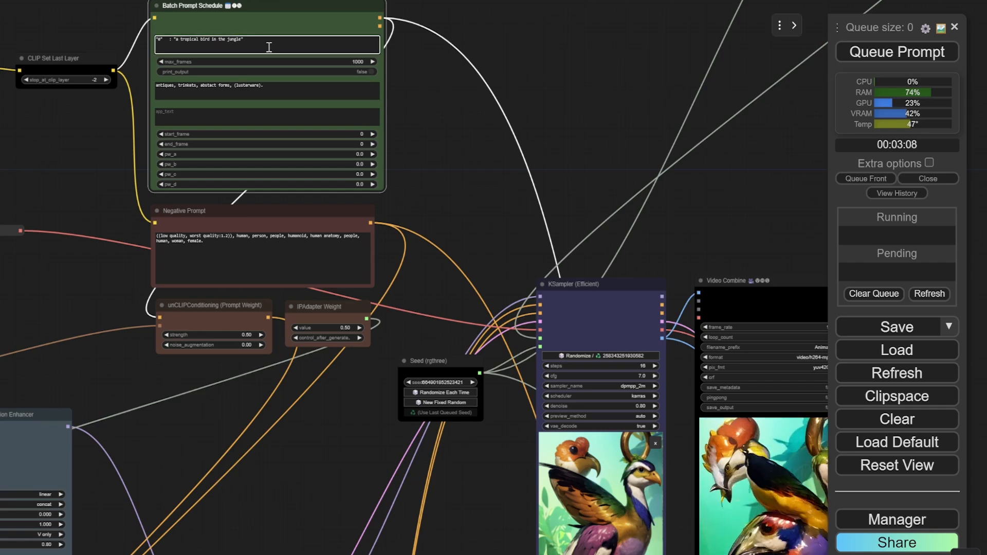
pyautogui.write('sculptur ')
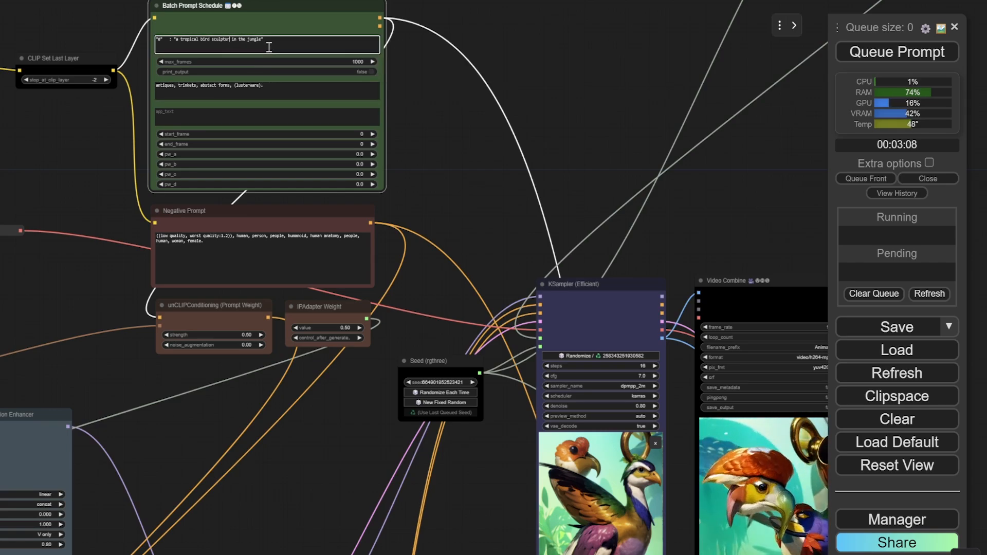
pyautogui.write('e')
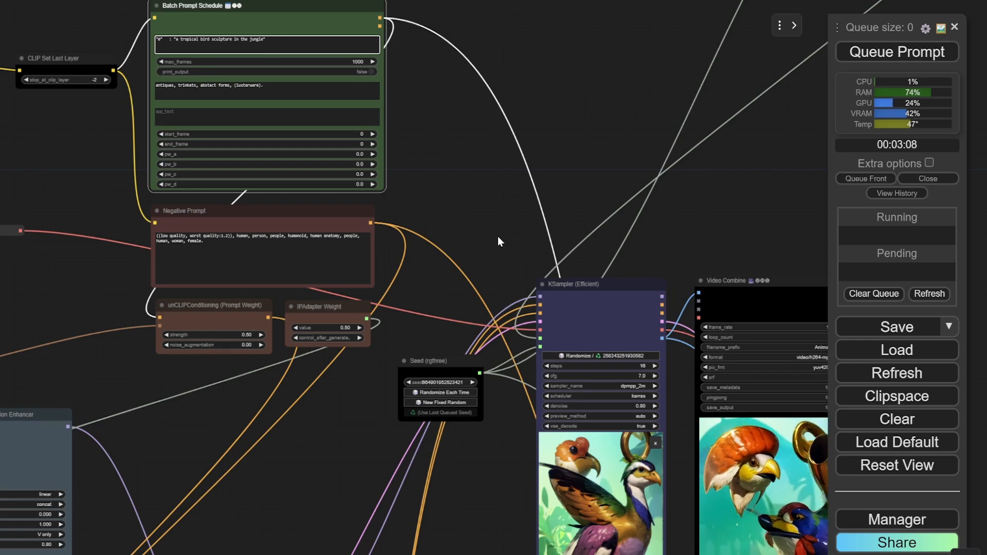
# Step: Set max_frames to 100 in the Batch Prompt Schedule node
pyautogui.click(358, 63)
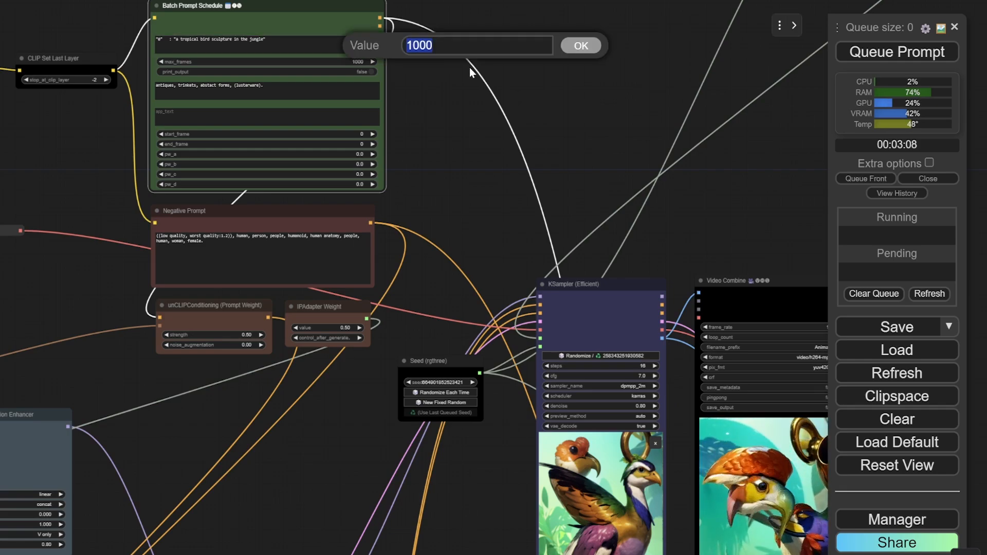
pyautogui.write('5')
pyautogui.press('BackSpace')
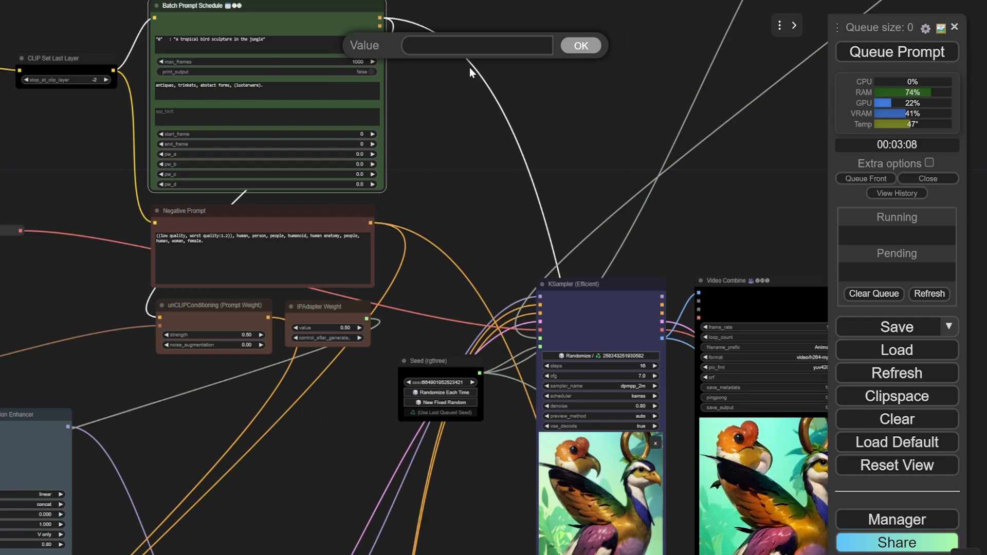
pyautogui.write('100')
pyautogui.press('Return')
# Step: Create a new fixed random seed in the Seed (rgthree) node and queue the bird sculpture prompt for rendering
pyautogui.moveTo(463, 211); pyautogui.dragTo(244, 57)
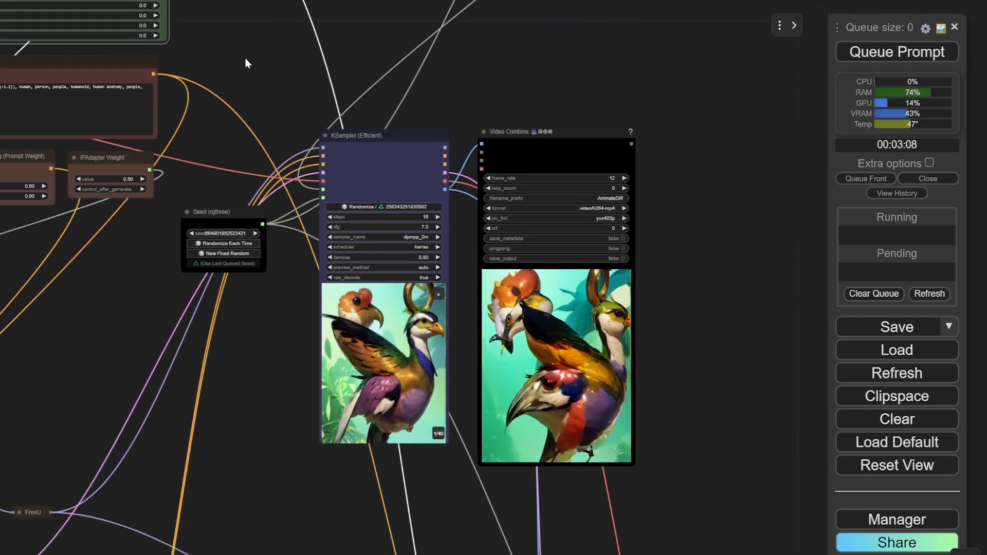
pyautogui.moveTo(472, 96); pyautogui.dragTo(502, 114)
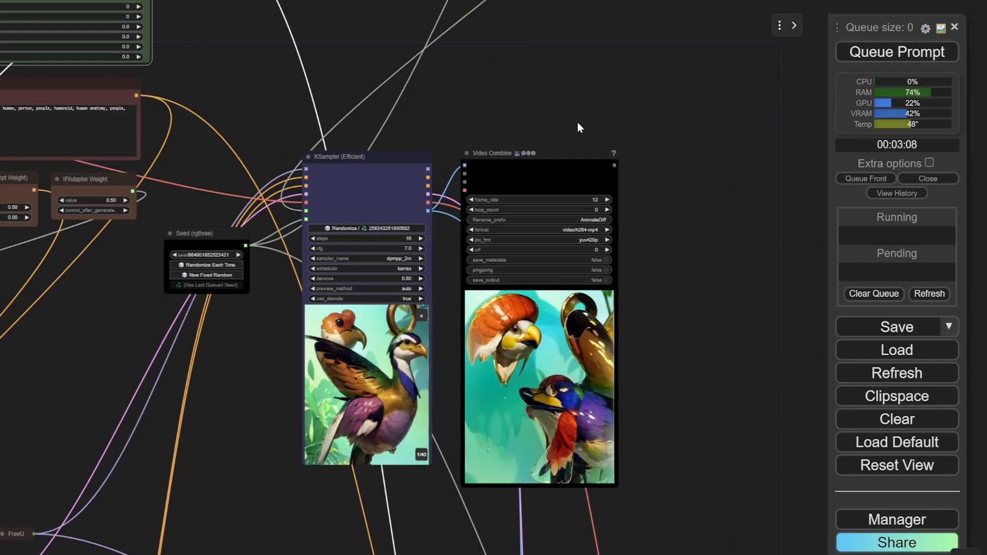
pyautogui.moveTo(578, 124); pyautogui.dragTo(587, 85)
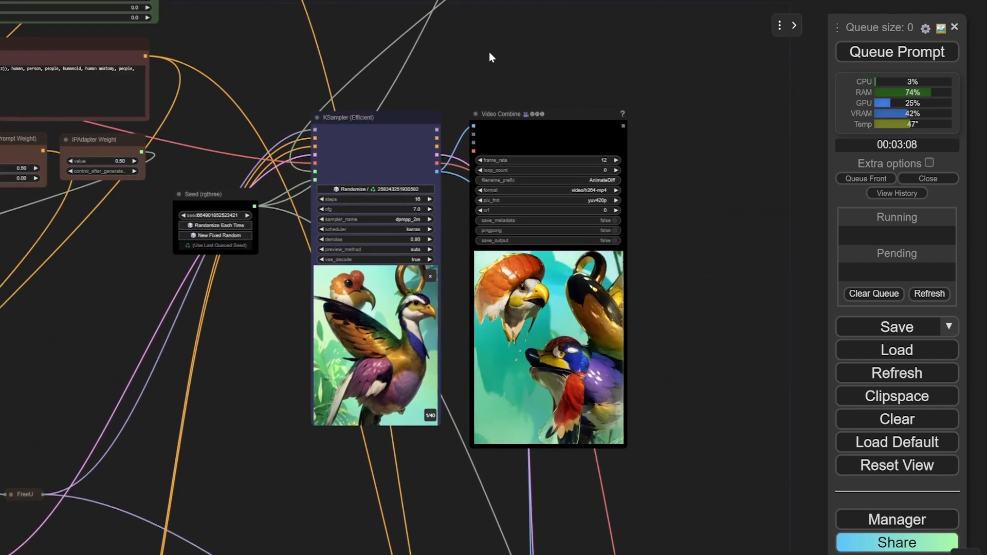
pyautogui.moveTo(254, 339); pyautogui.dragTo(209, 329)
pyautogui.click(183, 228)
pyautogui.click(183, 227)
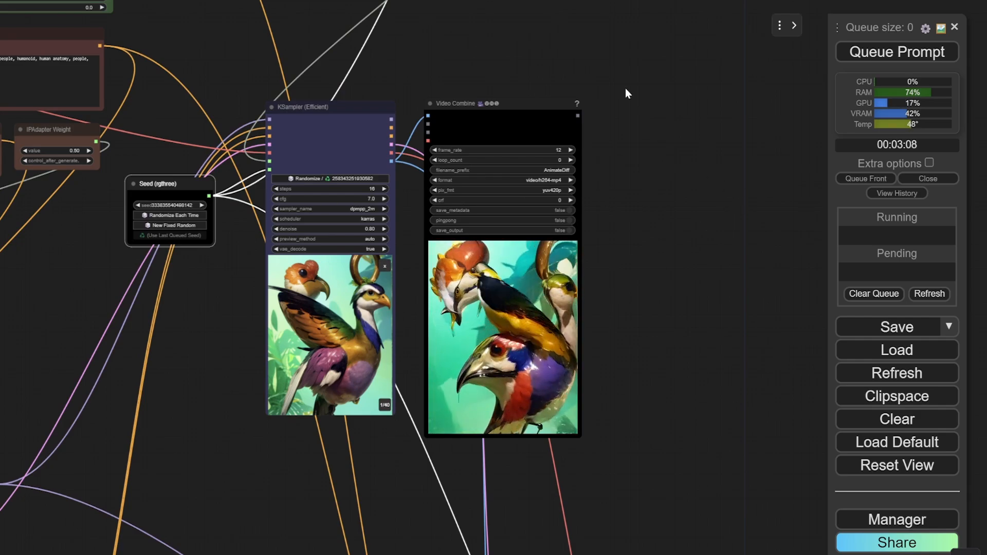
pyautogui.click(868, 56)
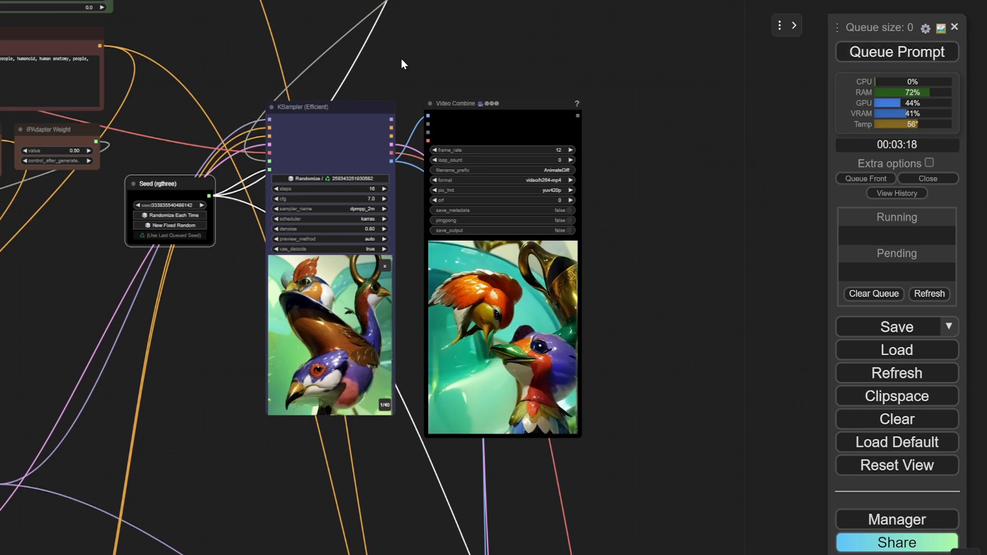
# Step: Move "(lusterware)" from the "antiques, trinkets, abstact forms" text to the end of the frame "0" prompt, separated by a comma
pyautogui.moveTo(215, 66); pyautogui.dragTo(467, 288)
pyautogui.scroll(5, 426, 152)
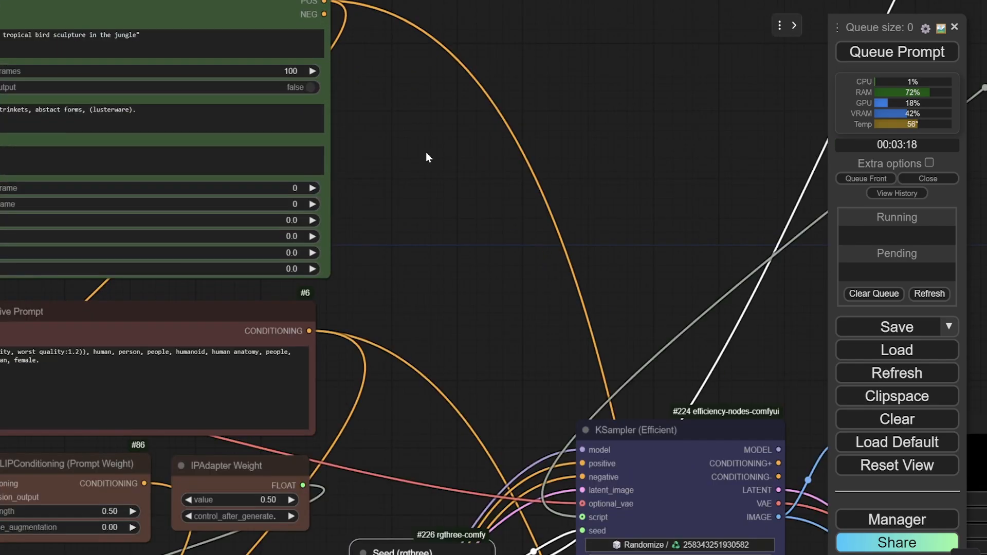
pyautogui.moveTo(392, 147); pyautogui.dragTo(624, 274)
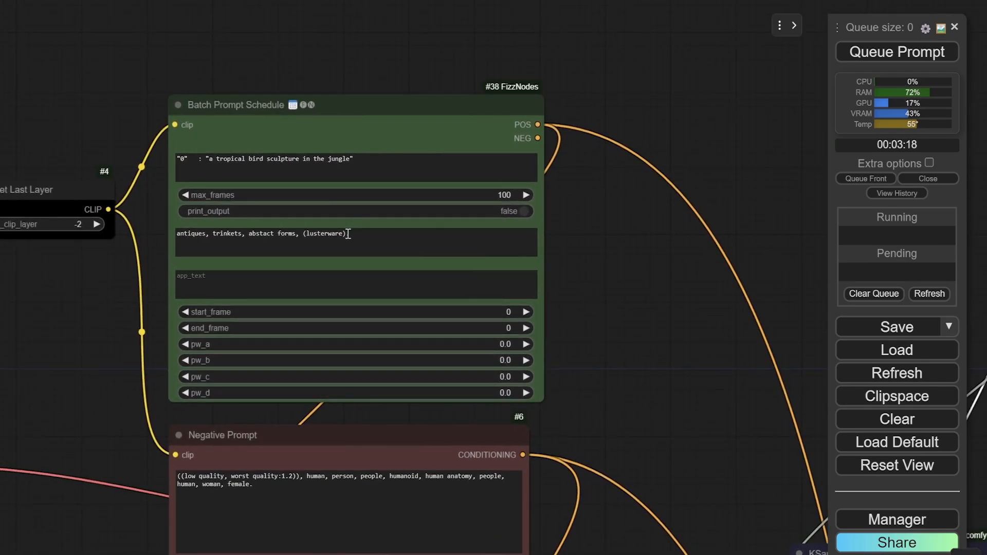
pyautogui.moveTo(348, 234); pyautogui.dragTo(303, 236)
pyautogui.hotkey('ctrl', 'c')
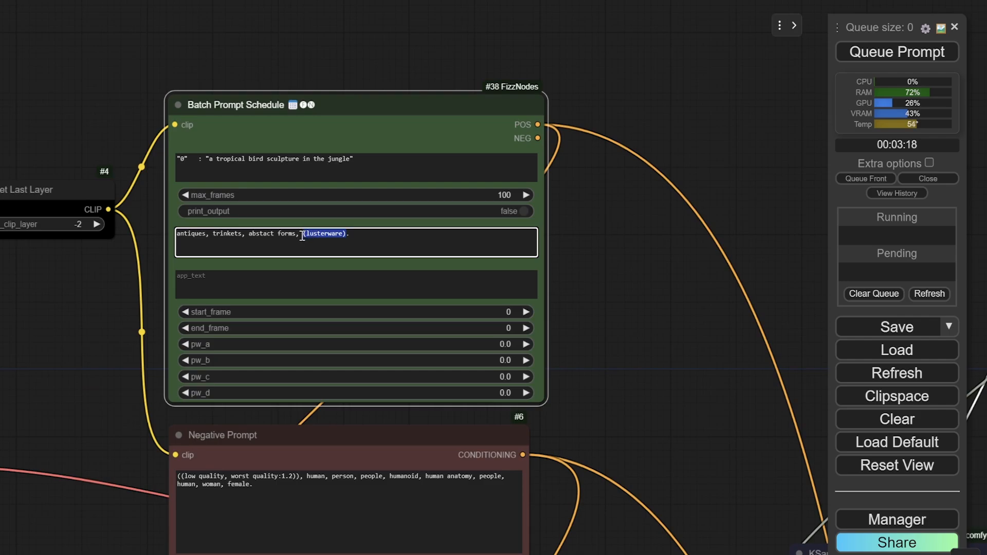
pyautogui.press('BackSpace')
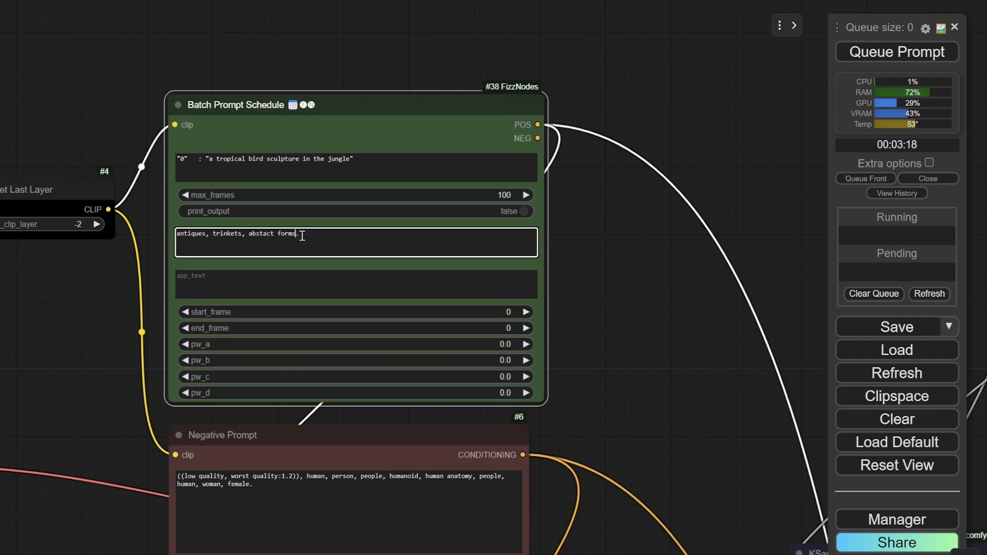
pyautogui.click(350, 159)
pyautogui.hotkey('ctrl', 'v')
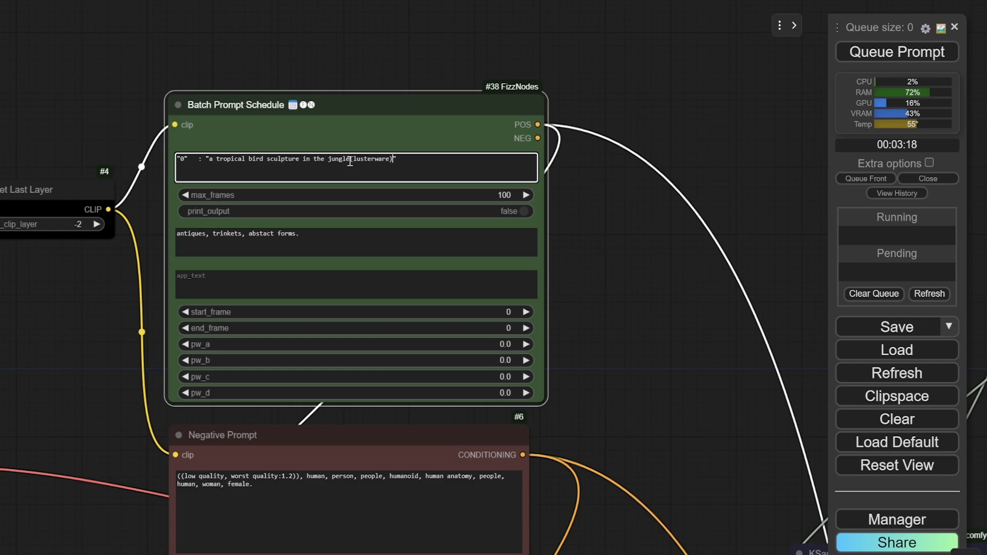
pyautogui.write(',')
# Step: Set frame_load_cap to 80 in the Load Video (Upload) node
pyautogui.moveTo(95, 356); pyautogui.dragTo(531, 21)
pyautogui.moveTo(215, 284); pyautogui.dragTo(596, 3)
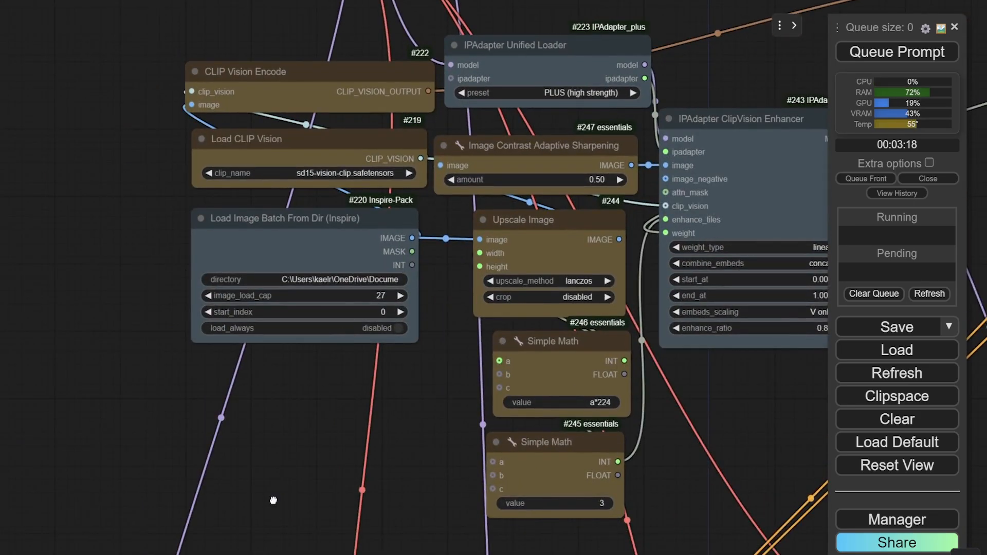
pyautogui.moveTo(273, 500); pyautogui.dragTo(516, 83)
pyautogui.moveTo(385, 341); pyautogui.dragTo(670, 43)
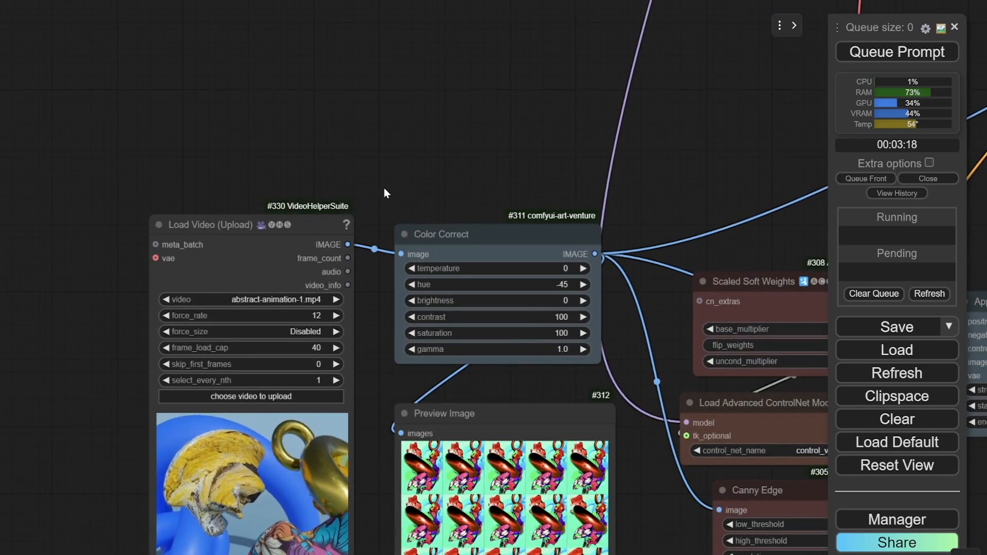
pyautogui.moveTo(384, 189); pyautogui.dragTo(513, 20)
pyautogui.click(440, 180)
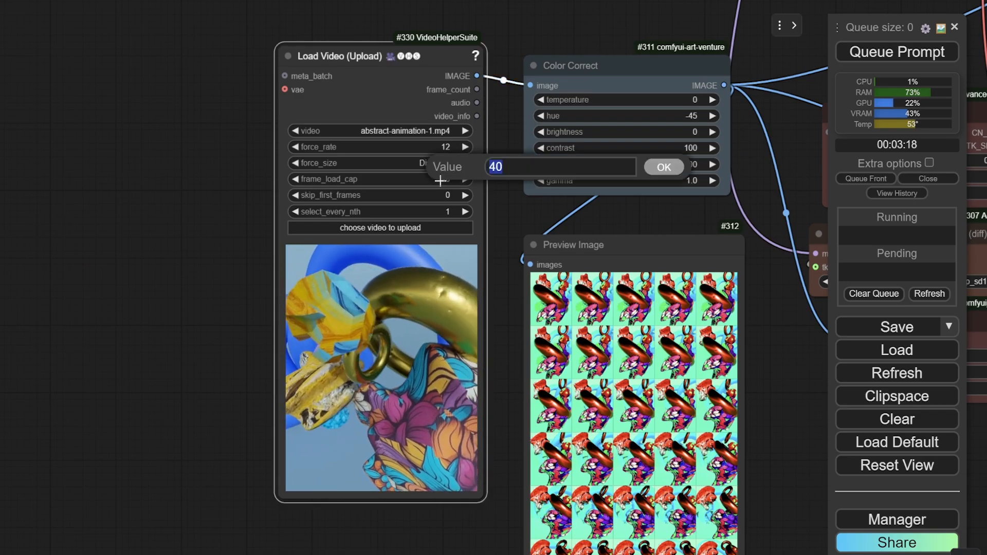
pyautogui.write('80')
pyautogui.press('Return')
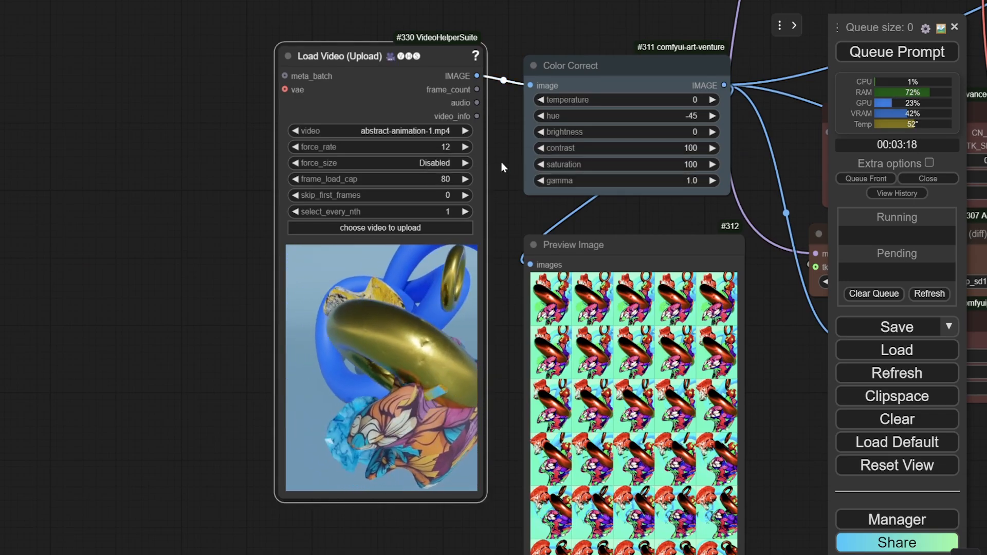
# Step: Duplicate the frame "0" entry of the Batch Prompt Schedule node onto a second line of the schedule
pyautogui.scroll(-7, 501, 162)
pyautogui.moveTo(709, 31); pyautogui.dragTo(327, 406)
pyautogui.moveTo(617, 224); pyautogui.dragTo(280, 502)
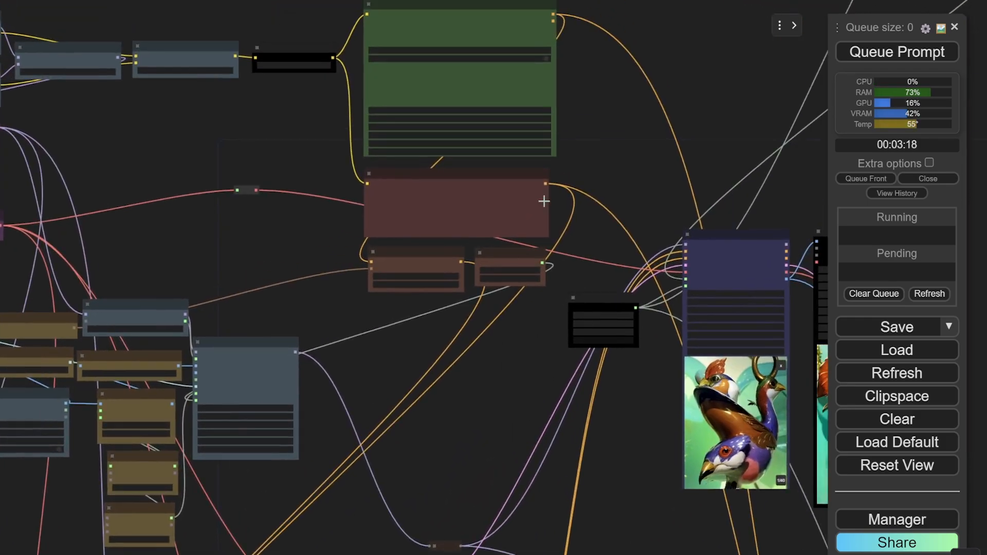
pyautogui.scroll(4, 606, 84)
pyautogui.moveTo(606, 84); pyautogui.dragTo(680, 283)
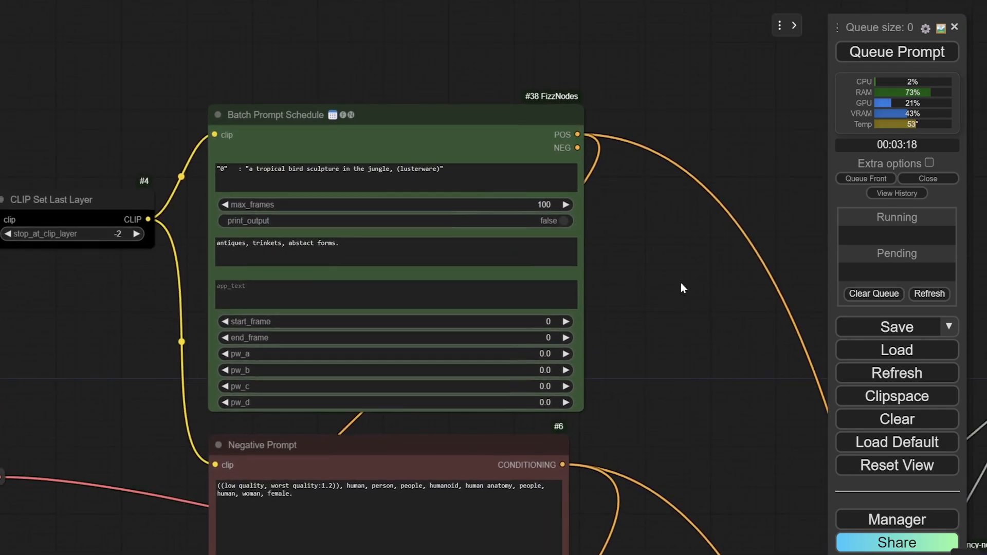
pyautogui.click(455, 173)
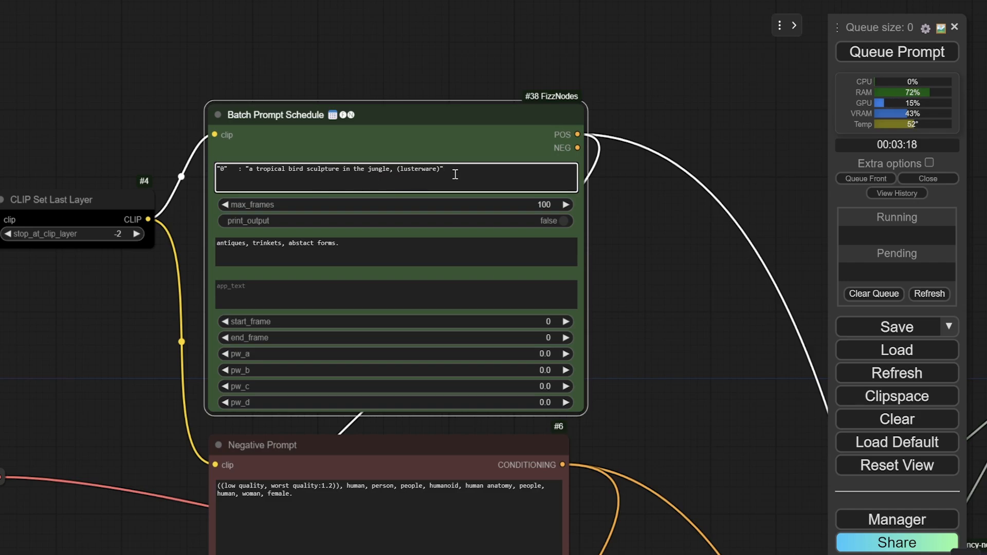
pyautogui.moveTo(454, 174); pyautogui.dragTo(213, 166)
pyautogui.hotkey('ctrl', 'c')
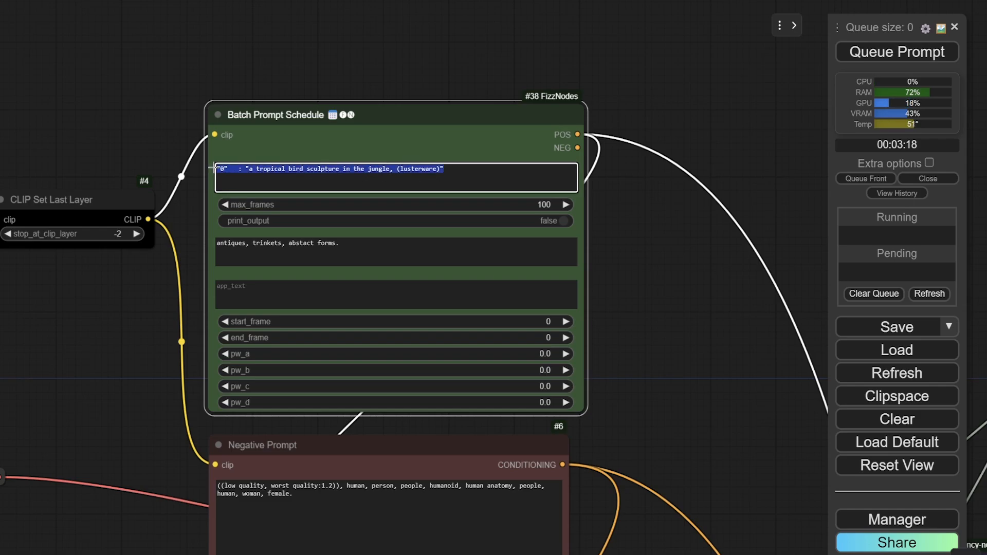
pyautogui.press('Right')
pyautogui.hotkey('ctrl', 'v')
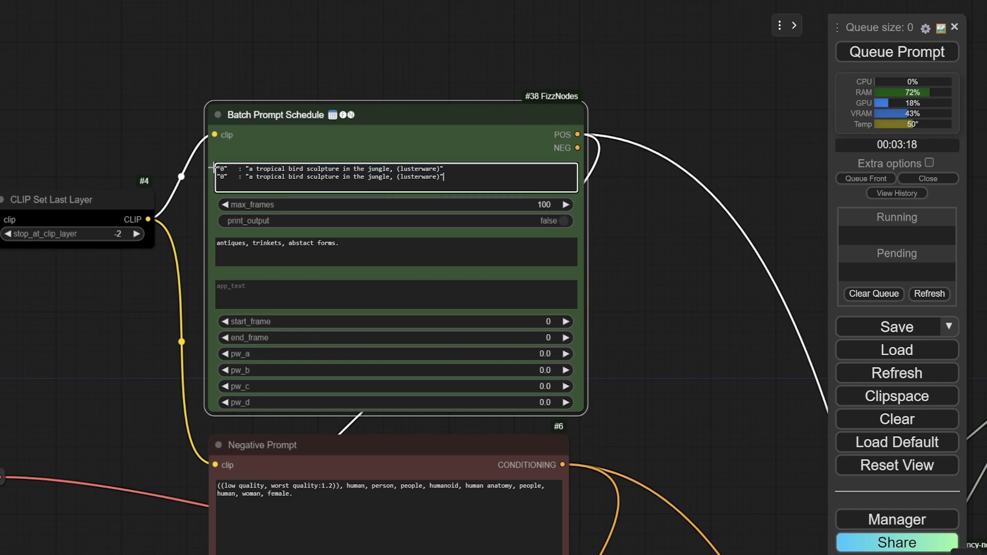
# Step: End the frame "0" line of the prompt schedule with a comma and set the duplicated line's frame number to "40"
pyautogui.click(450, 168)
pyautogui.click(225, 178)
pyautogui.press('BackSpace')
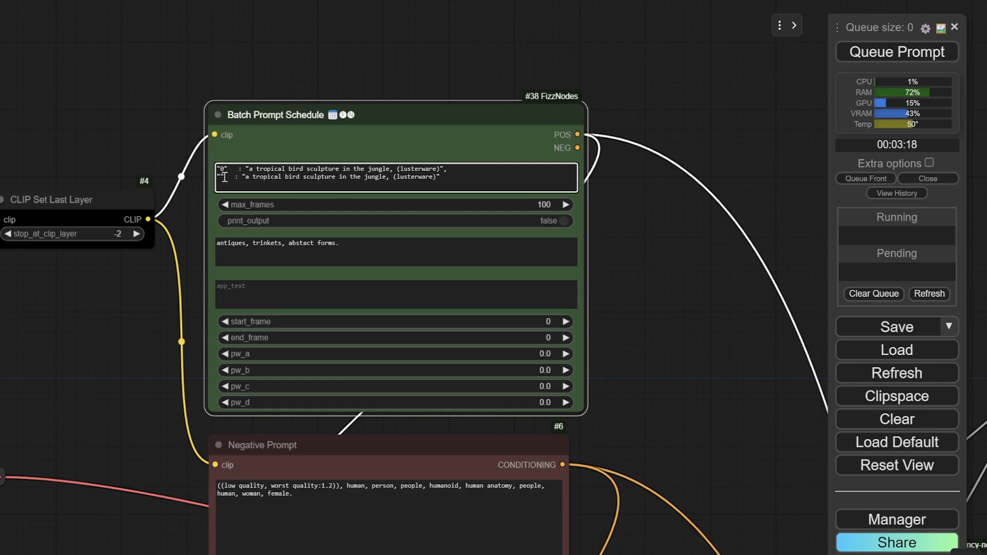
pyautogui.write('48')
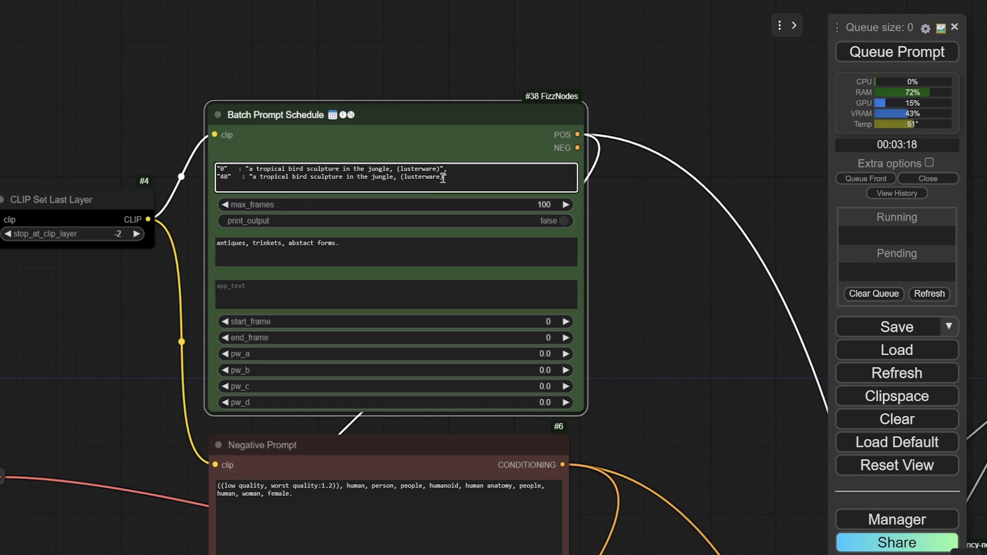
pyautogui.moveTo(443, 178); pyautogui.dragTo(253, 183)
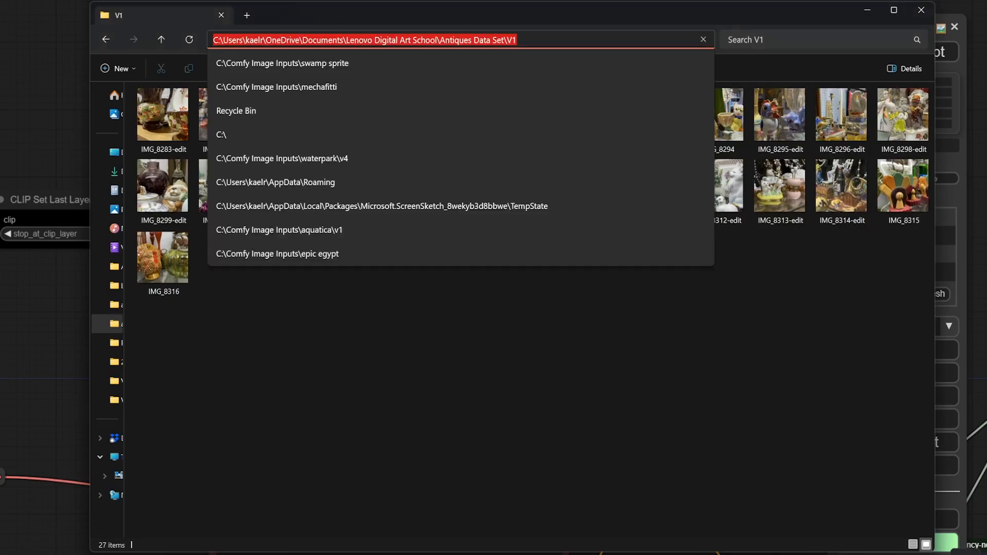
# Step: Switch to File Explorer and view the reference photos IMG_8300-edit and IMG_8294 in the Antiques Data Set V1 folder
pyautogui.click(340, 374)
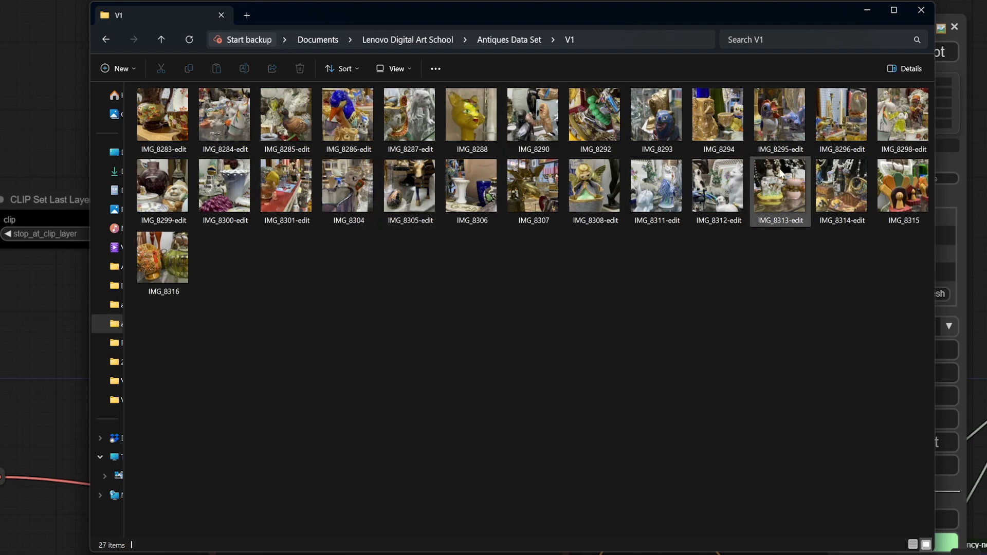
pyautogui.doubleClick(233, 196)
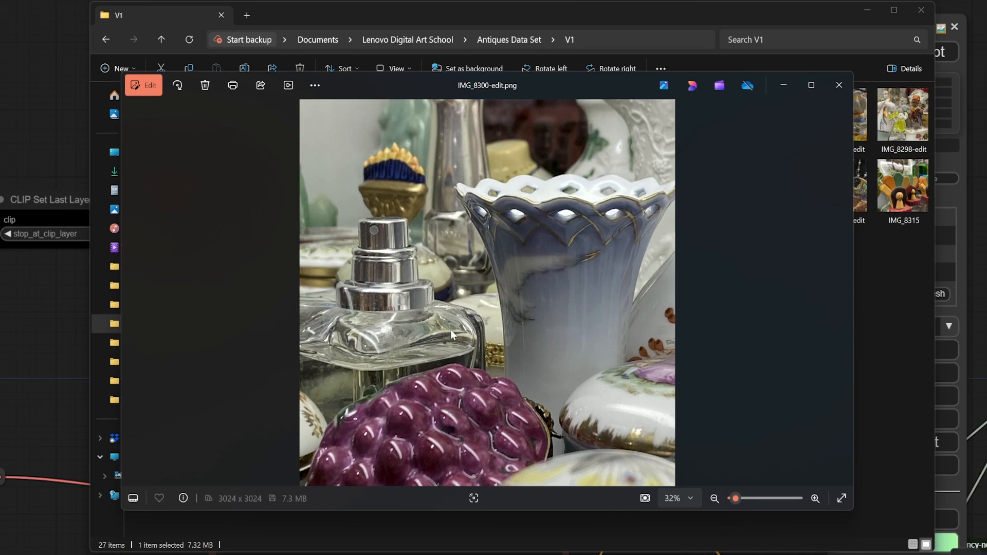
pyautogui.click(839, 85)
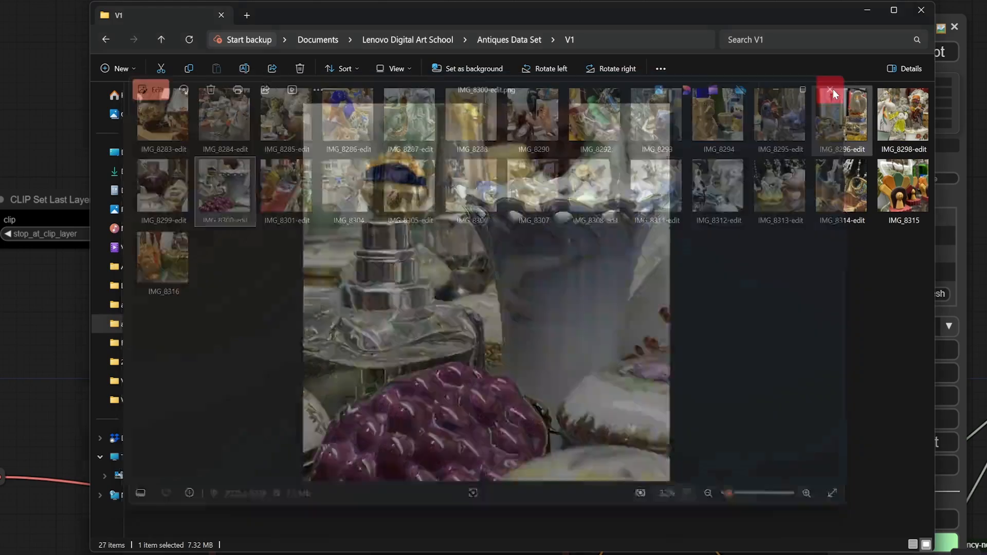
pyautogui.doubleClick(722, 125)
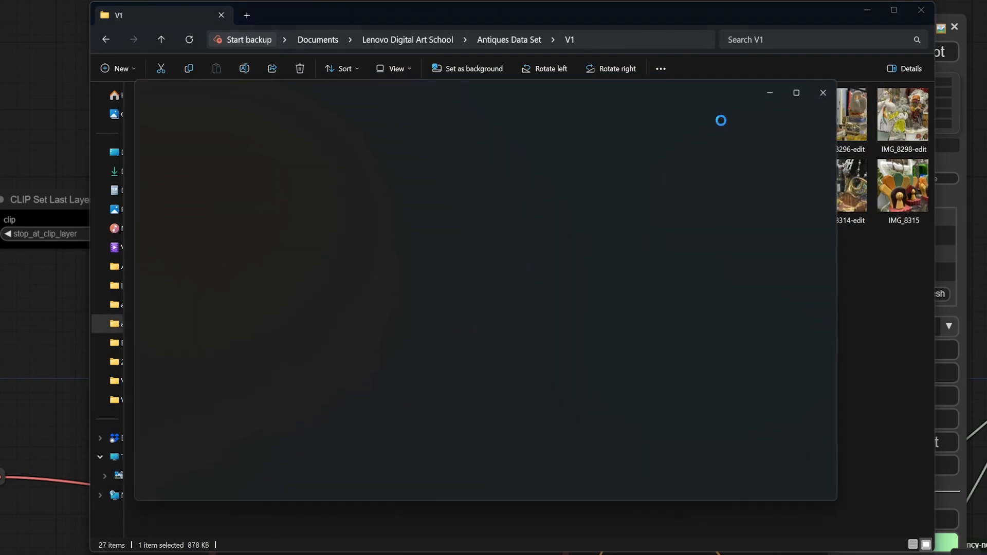
pyautogui.click(839, 84)
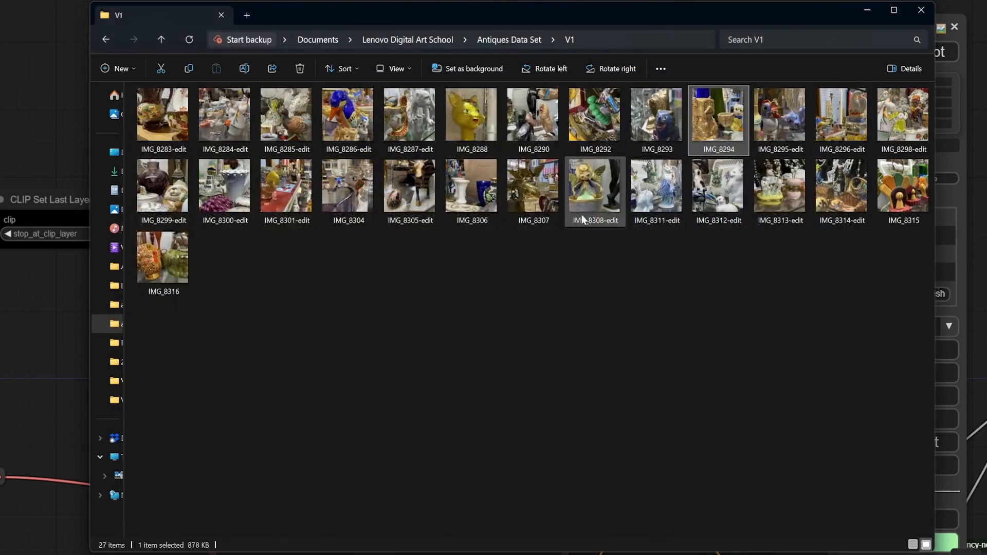
pyautogui.click(34, 95)
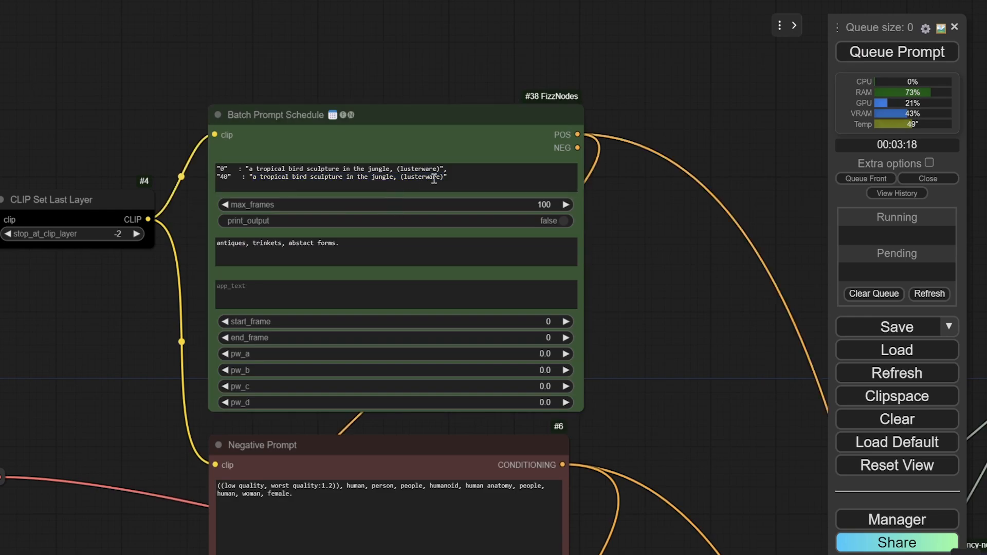
# Step: Replace the frame "40" prompt text in the Batch Prompt Schedule node with "a kingdom in the clouds, "
pyautogui.moveTo(443, 178); pyautogui.dragTo(316, 180)
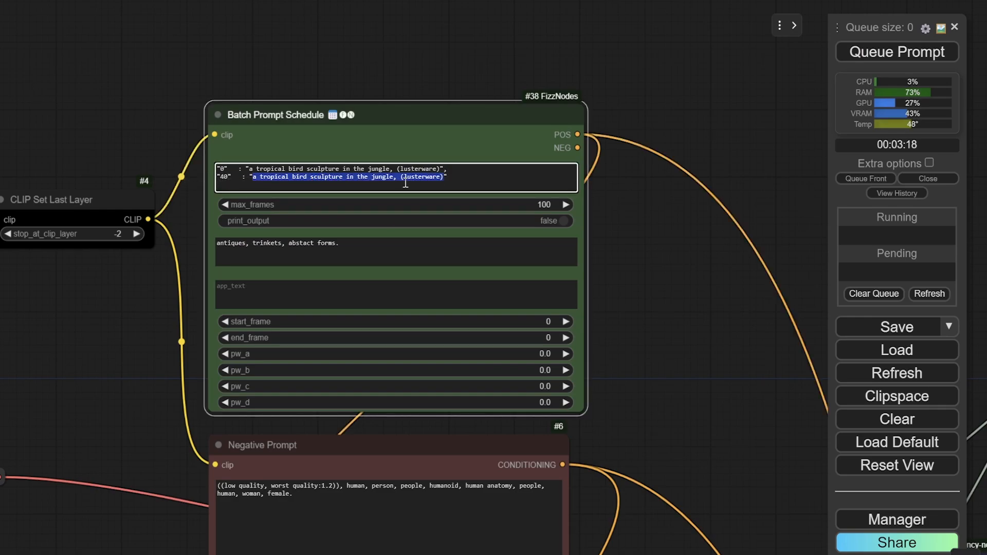
pyautogui.write('a kingdom ')
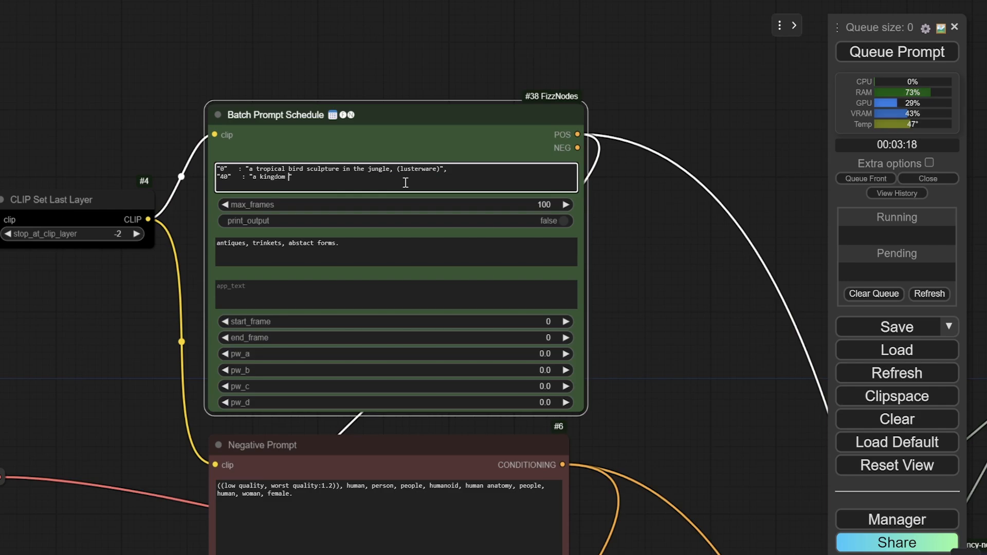
pyautogui.write('in the clouds,')
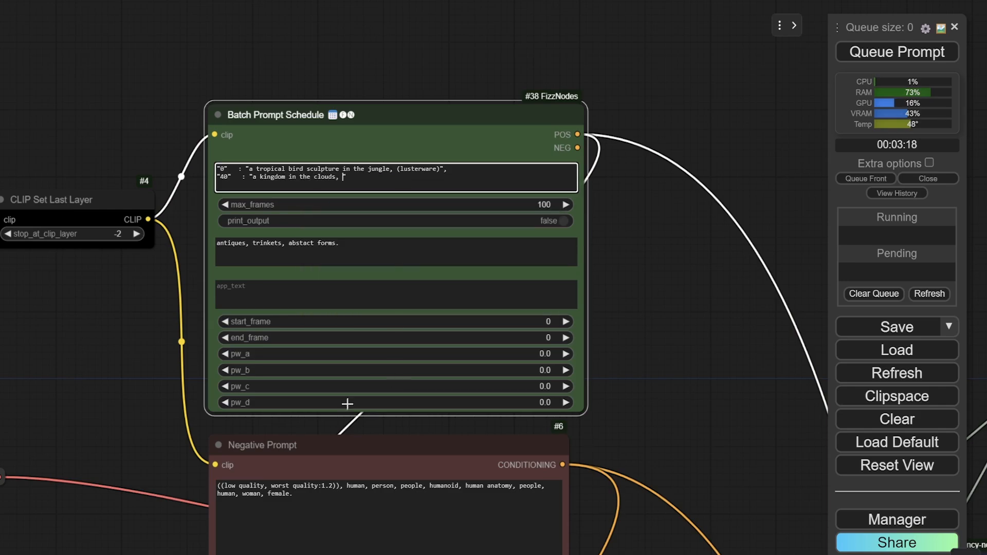
# Step: Return to the V1 folder in File Explorer and look over the antiques thumbnails for further prompt ideas
pyautogui.moveTo(96, 553)
pyautogui.click(96, 521)
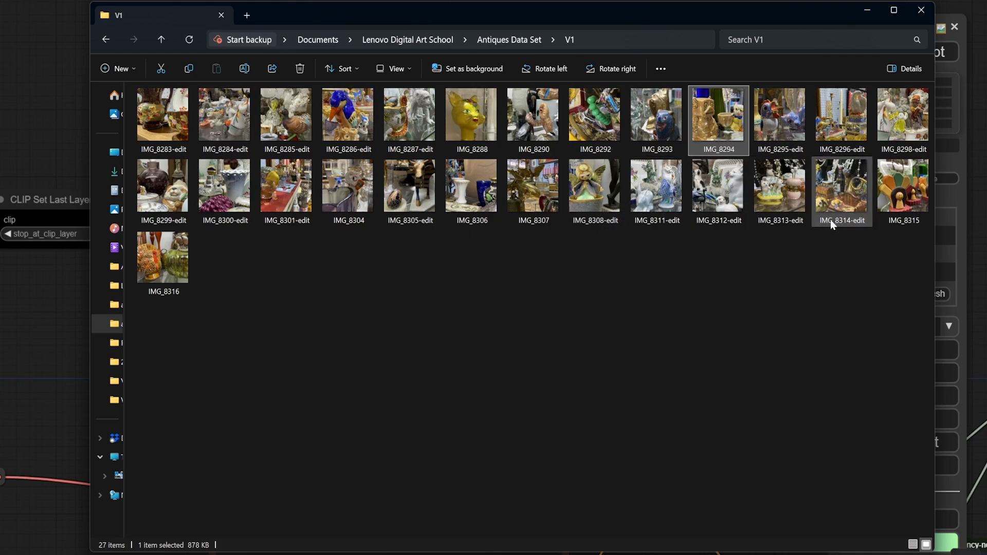
pyautogui.moveTo(833, 224)
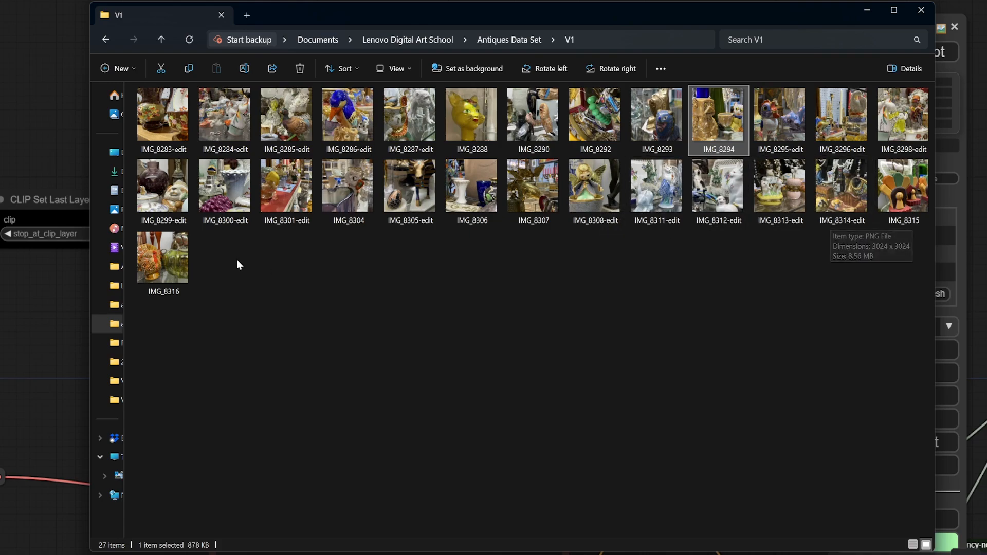
# Step: Switch back to ComfyUI and append "cloth, fabric pattern" to the frame 40 prompt in the Batch Prompt Schedule node
pyautogui.click(62, 289)
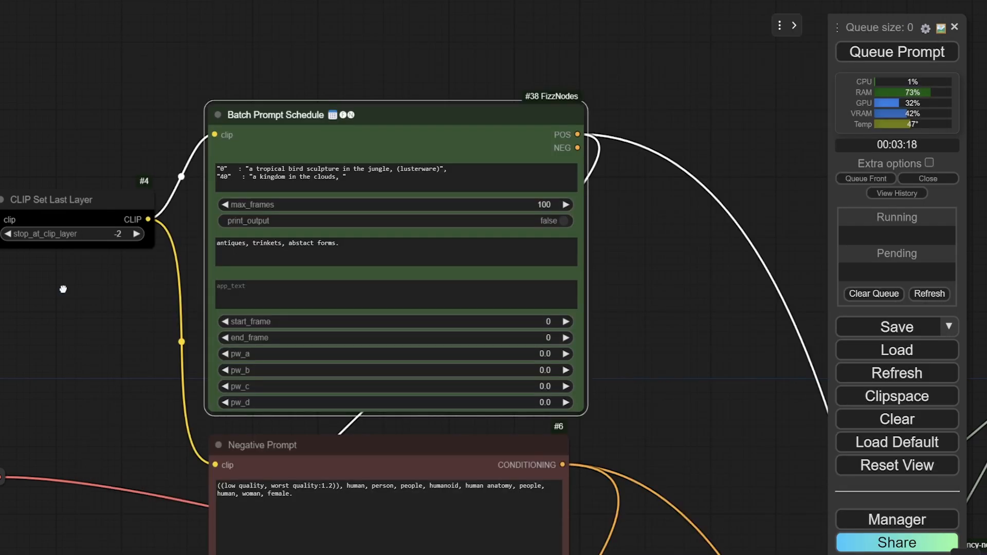
pyautogui.click(342, 178)
pyautogui.write('cloth, ')
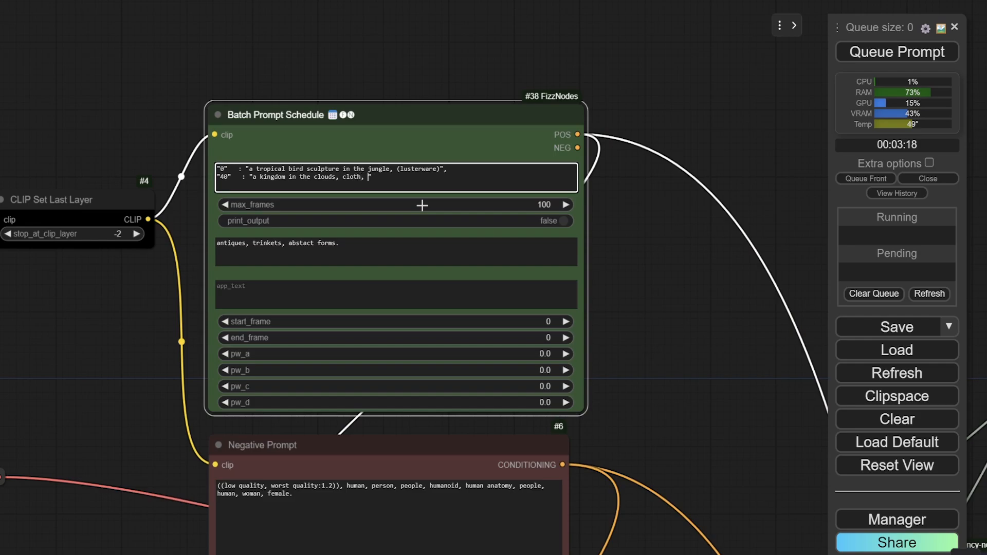
pyautogui.write('fabr')
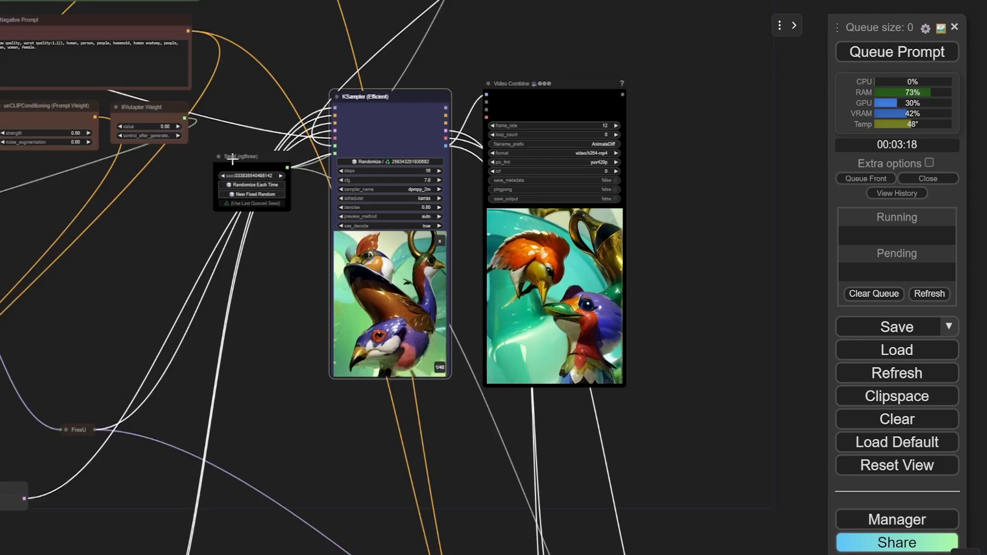
# Step: Generate a new fixed random seed in the Seed node and queue the prompt
pyautogui.click(235, 196)
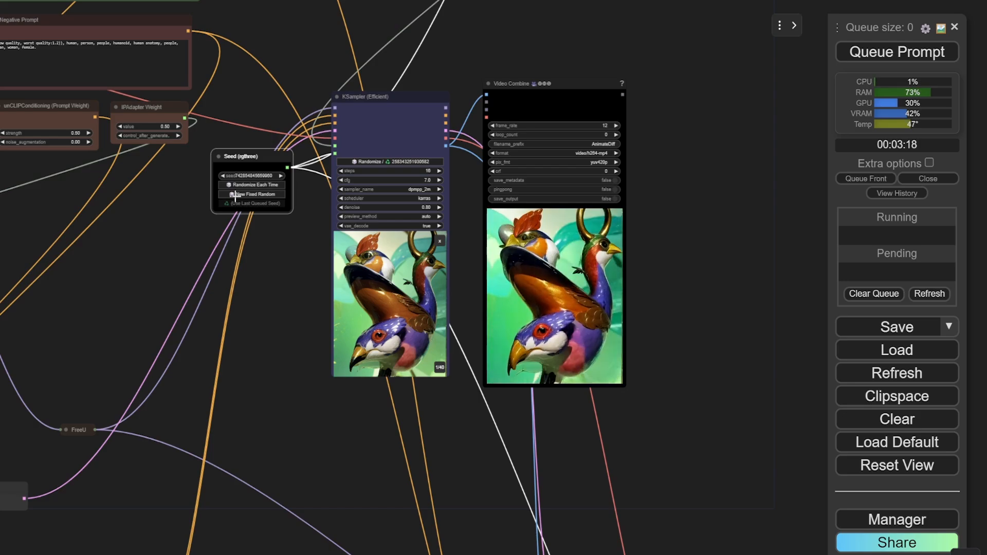
pyautogui.click(235, 196)
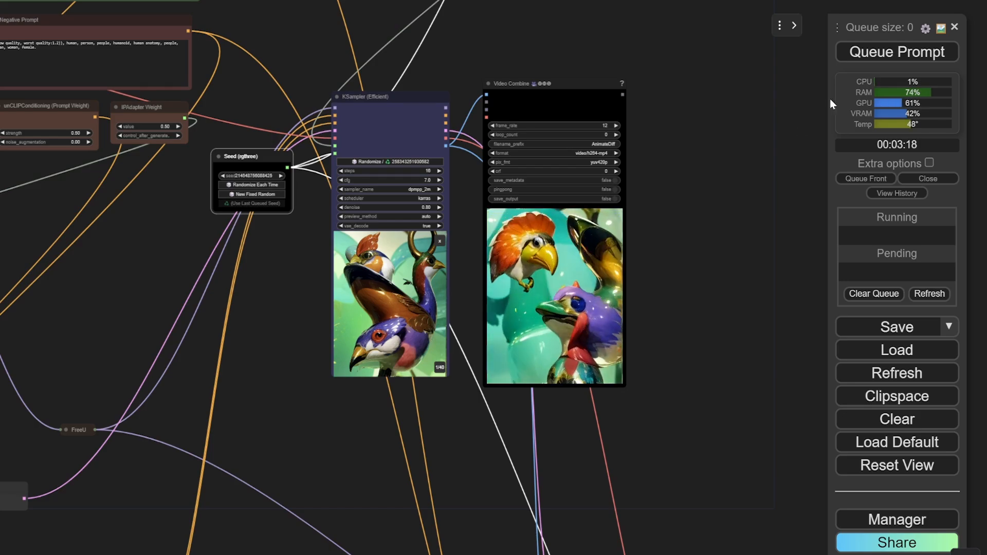
pyautogui.click(896, 52)
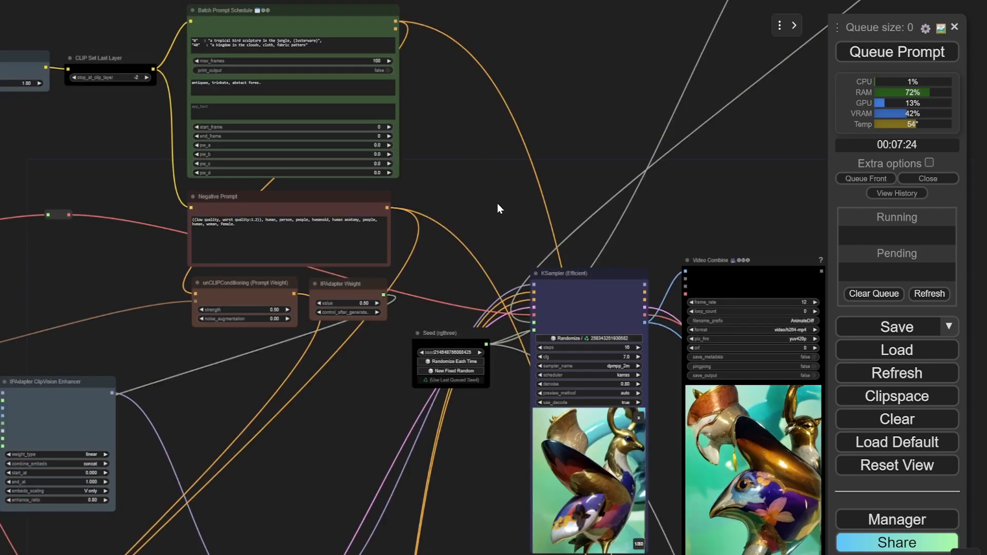
# Step: Set frame_load_cap to 120 in the Load Video (Upload) node
pyautogui.moveTo(497, 203); pyautogui.dragTo(490, 1)
pyautogui.moveTo(436, 246); pyautogui.dragTo(536, 172)
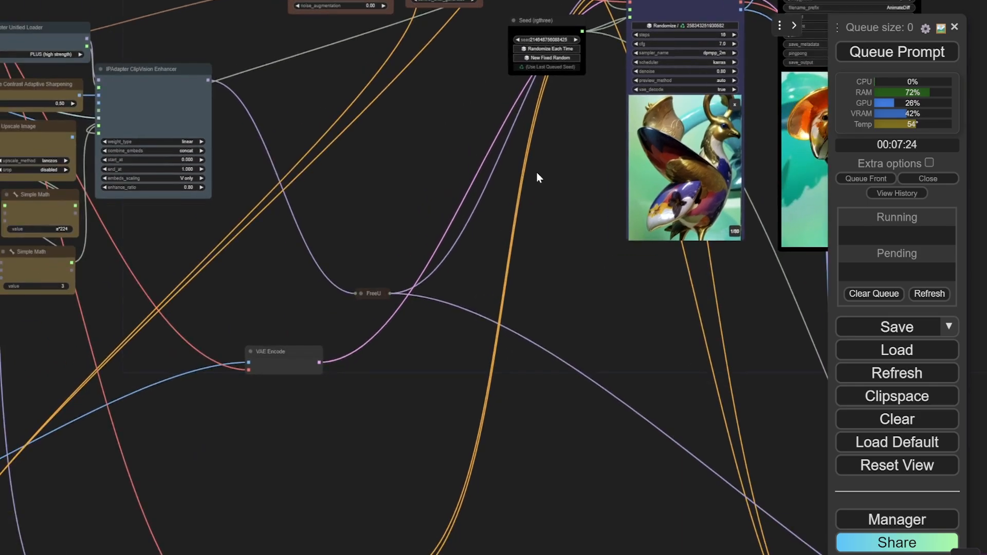
pyautogui.scroll(-3, 537, 172)
pyautogui.moveTo(240, 283); pyautogui.dragTo(546, 70)
pyautogui.scroll(3, 171, 138)
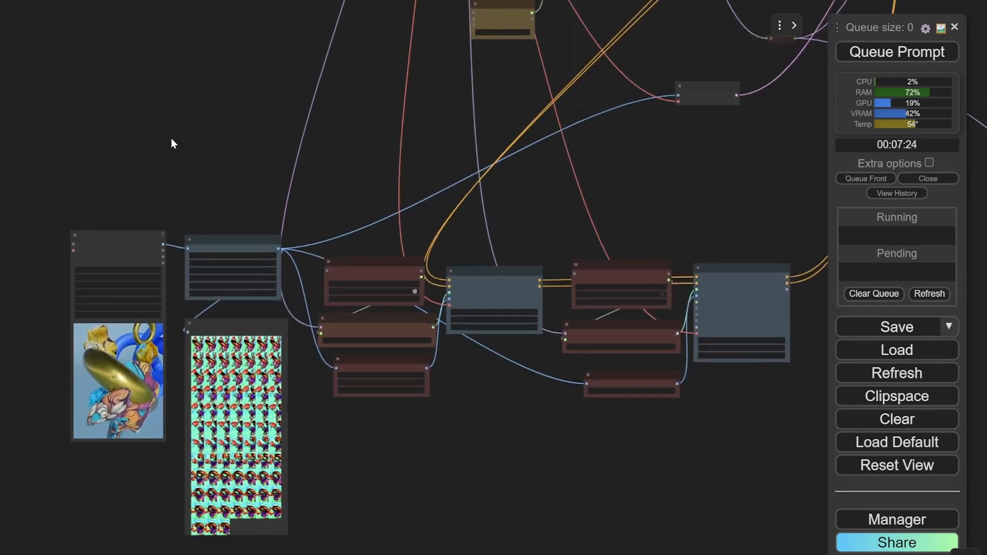
pyautogui.moveTo(159, 199); pyautogui.dragTo(249, 104)
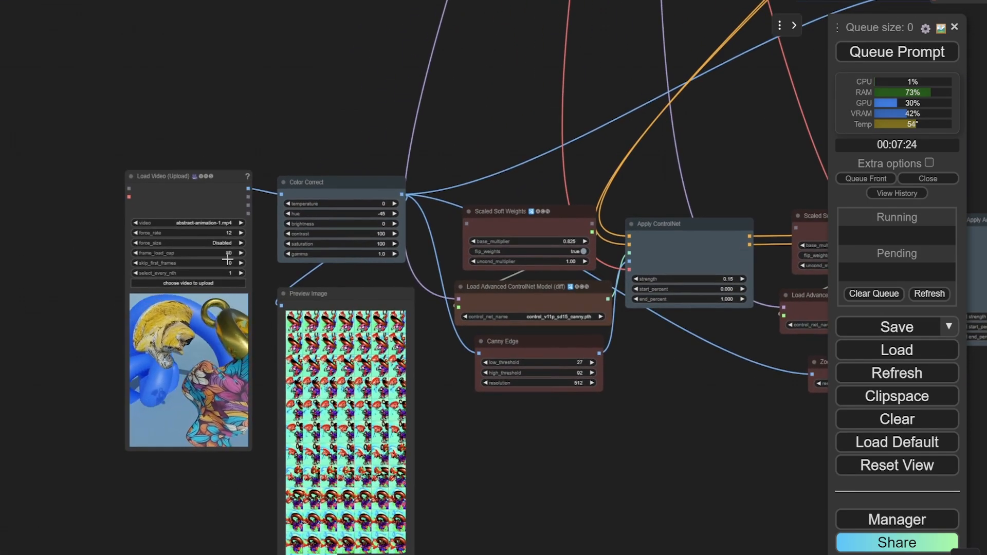
pyautogui.click(225, 254)
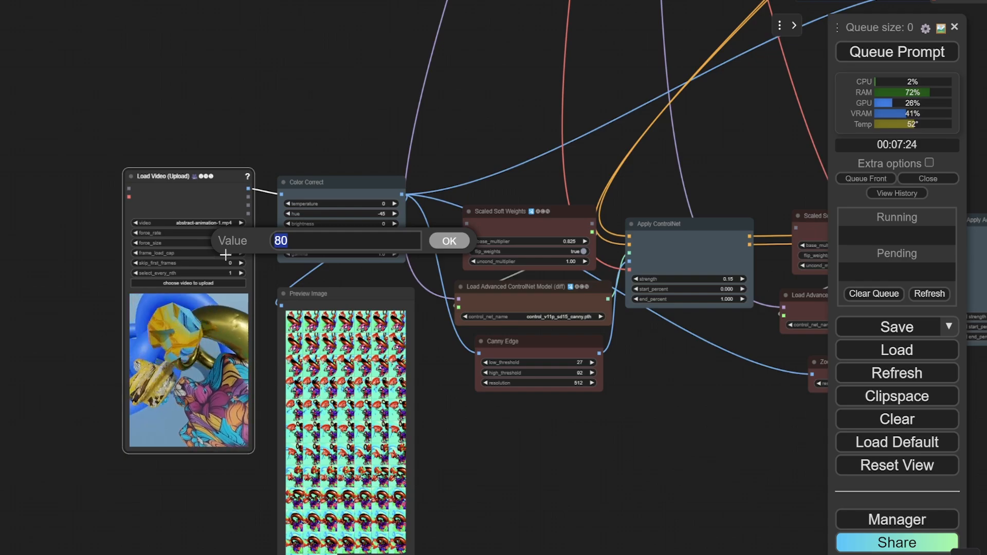
pyautogui.write('120')
pyautogui.press('Return')
# Step: Set max_frames to 120 in the Batch Prompt Schedule node
pyautogui.moveTo(600, 100); pyautogui.dragTo(247, 434)
pyautogui.moveTo(424, 284); pyautogui.dragTo(238, 537)
pyautogui.moveTo(386, 224); pyautogui.dragTo(253, 433)
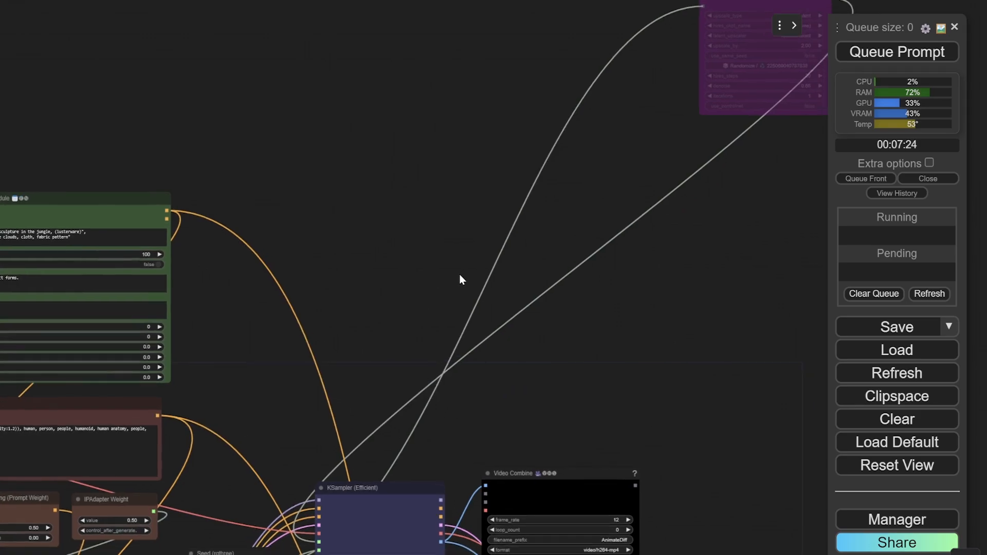
pyautogui.moveTo(304, 214); pyautogui.dragTo(479, 161)
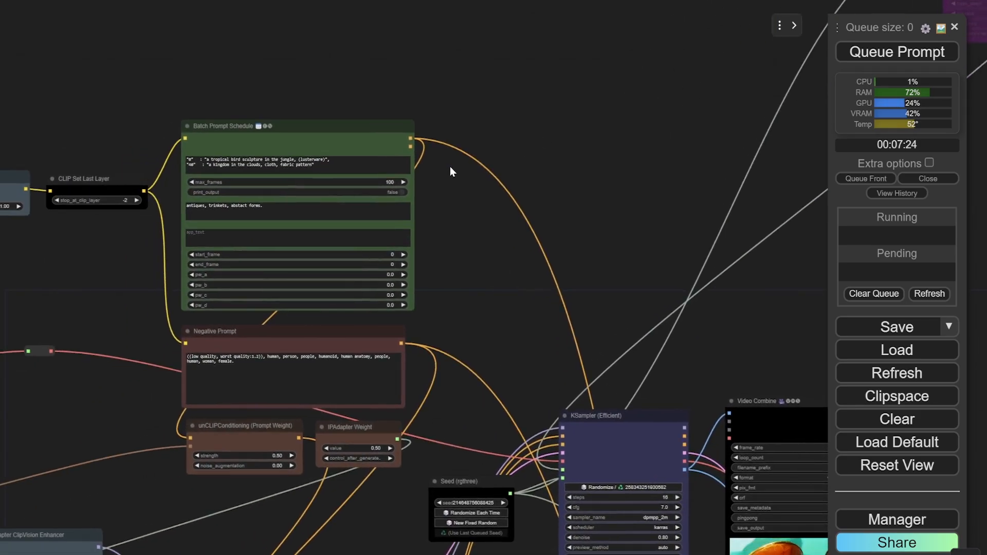
pyautogui.click(387, 182)
pyautogui.write('120')
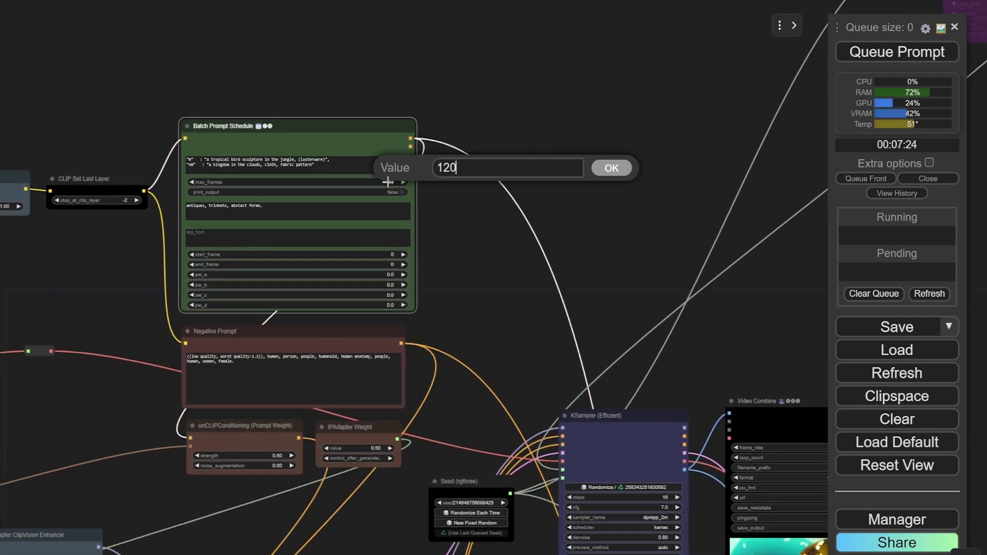
pyautogui.press('Return')
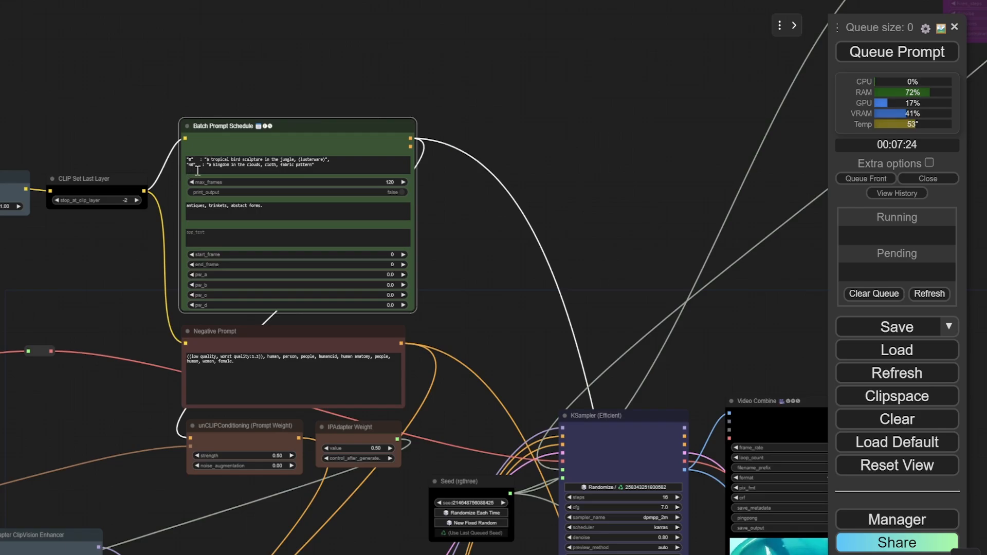
pyautogui.scroll(3, 163, 124)
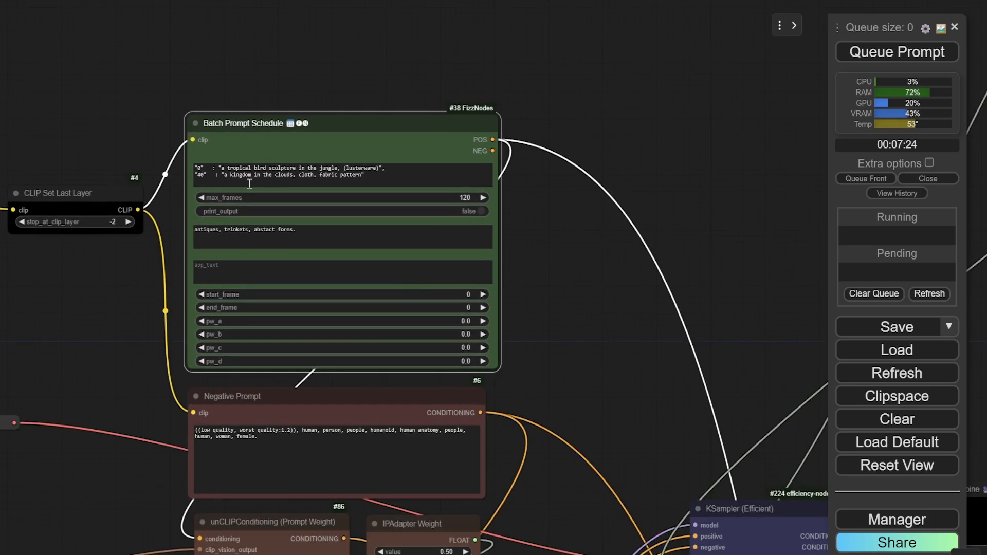
# Step: Raise the cfg value to 8.5 in the KSampler (Efficient) node
pyautogui.moveTo(621, 408); pyautogui.dragTo(288, 8)
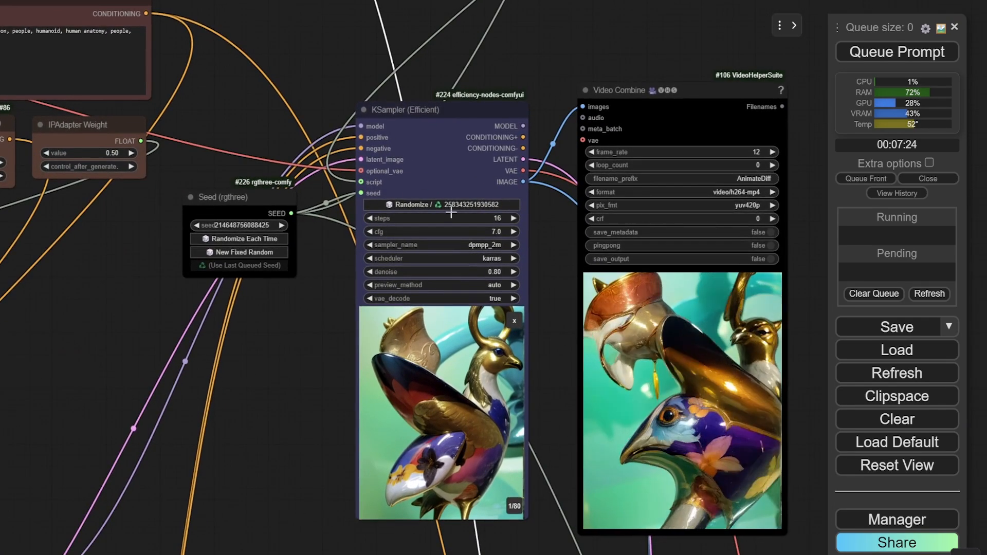
pyautogui.moveTo(557, 307); pyautogui.dragTo(421, 265)
pyautogui.click(378, 191)
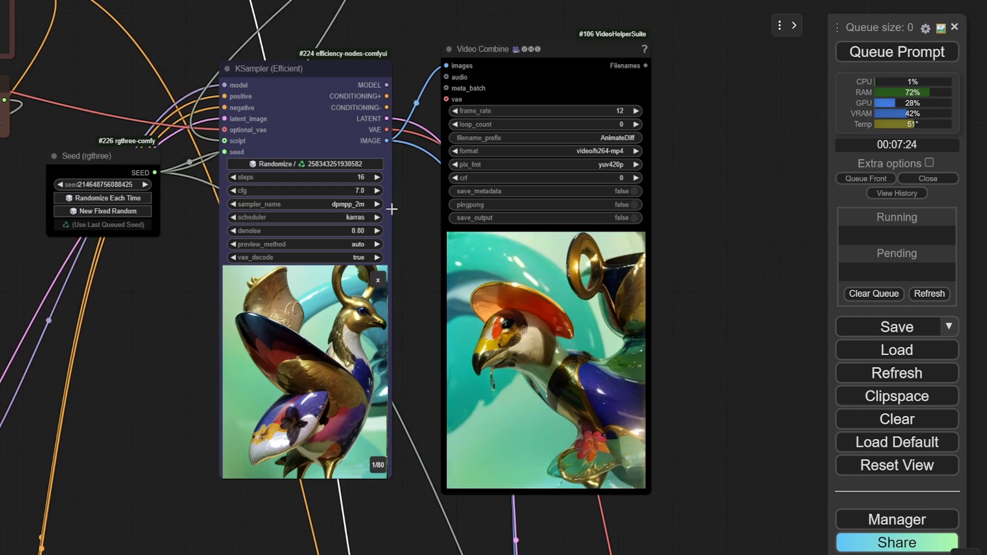
pyautogui.click(378, 191)
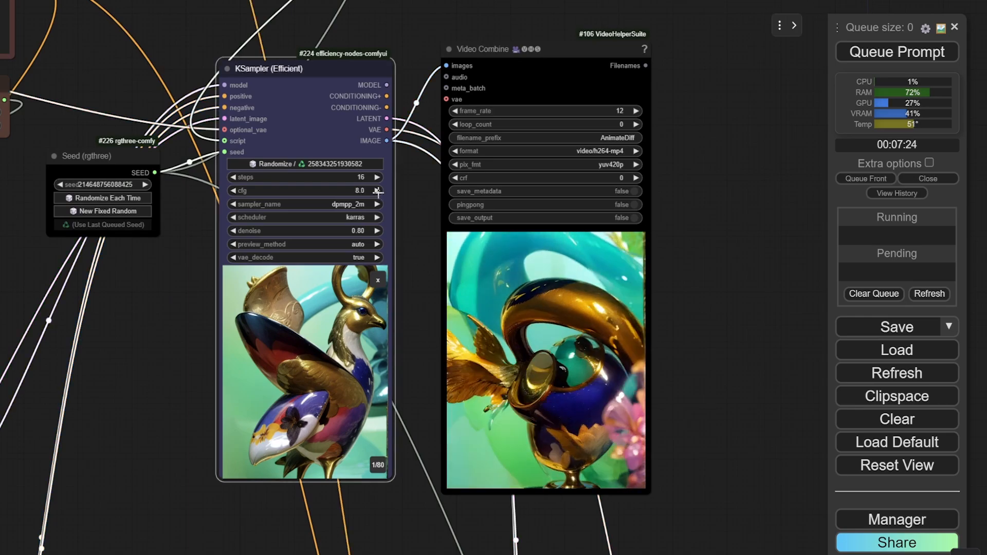
pyautogui.click(378, 191)
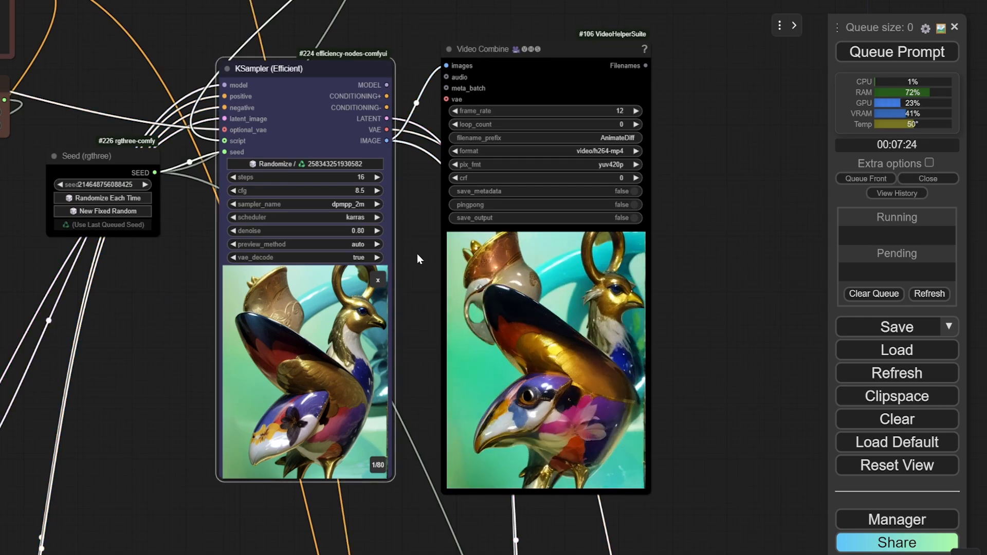
pyautogui.moveTo(417, 256); pyautogui.dragTo(340, 227)
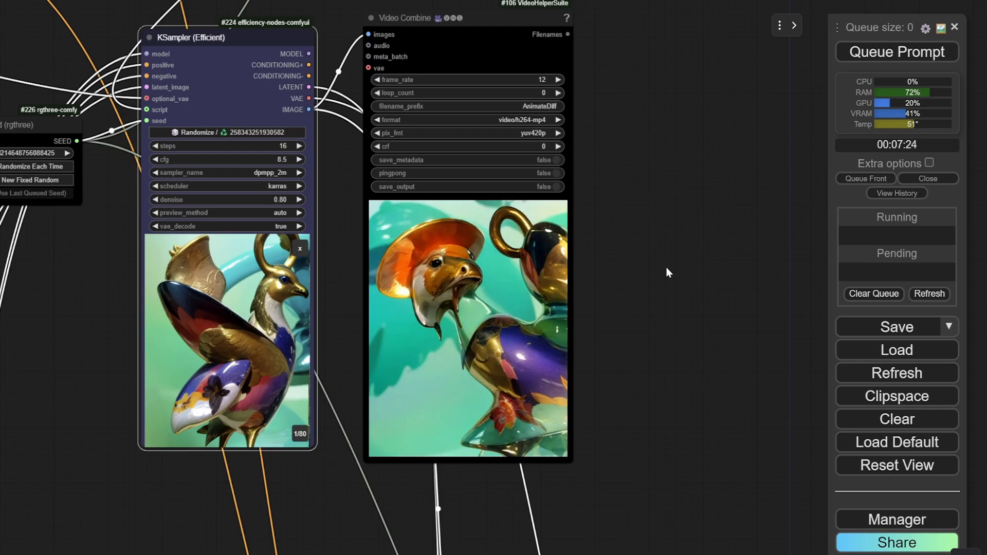
# Step: Pick another fixed random seed in the Seed node and queue the prompt with the updated settings
pyautogui.scroll(-6, 666, 267)
pyautogui.moveTo(666, 267); pyautogui.dragTo(611, 273)
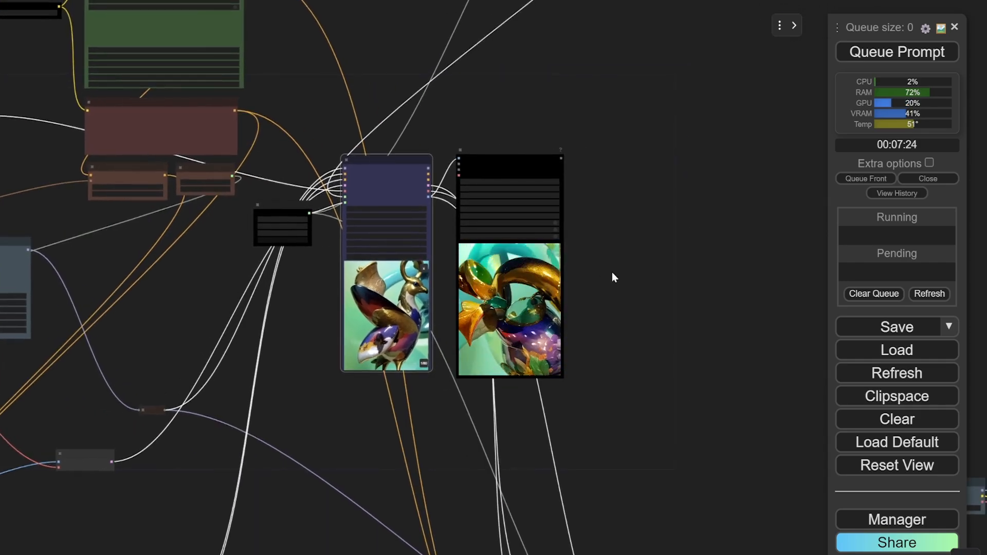
pyautogui.scroll(5, 288, 188)
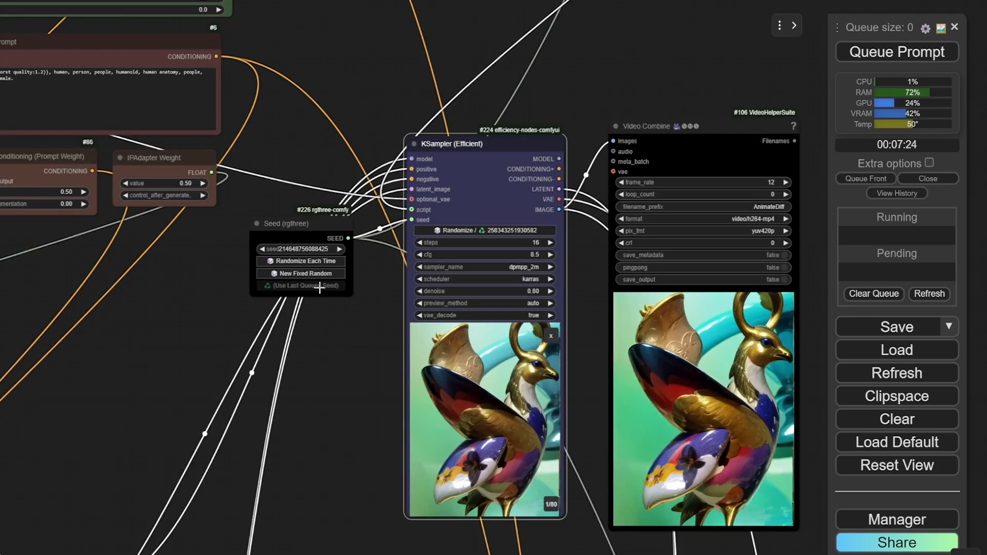
pyautogui.click(313, 273)
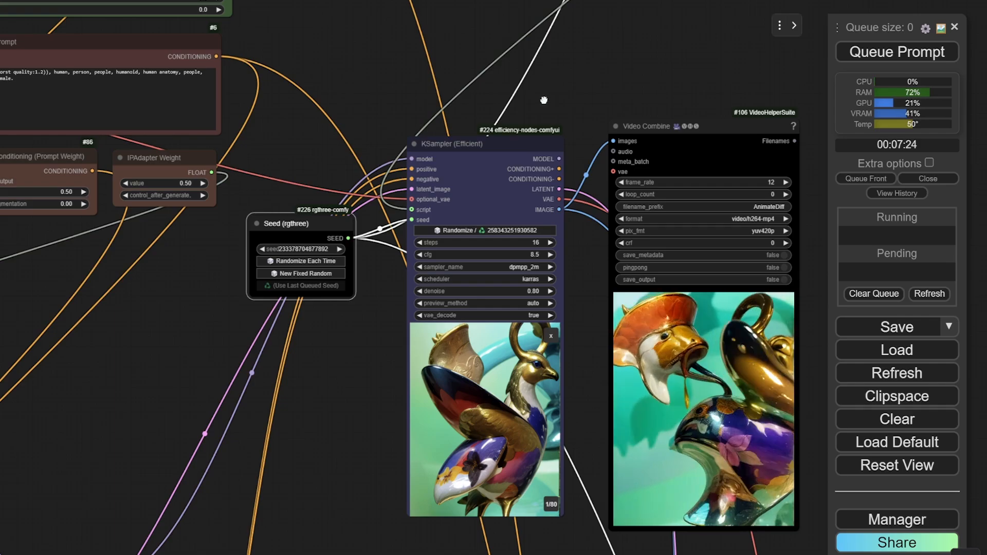
pyautogui.moveTo(546, 101); pyautogui.dragTo(345, 57)
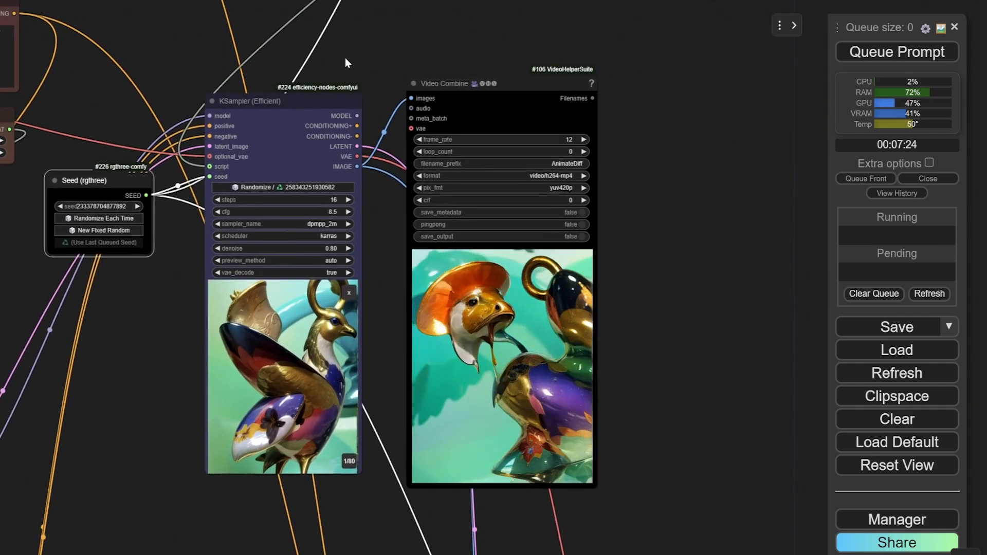
pyautogui.click(894, 53)
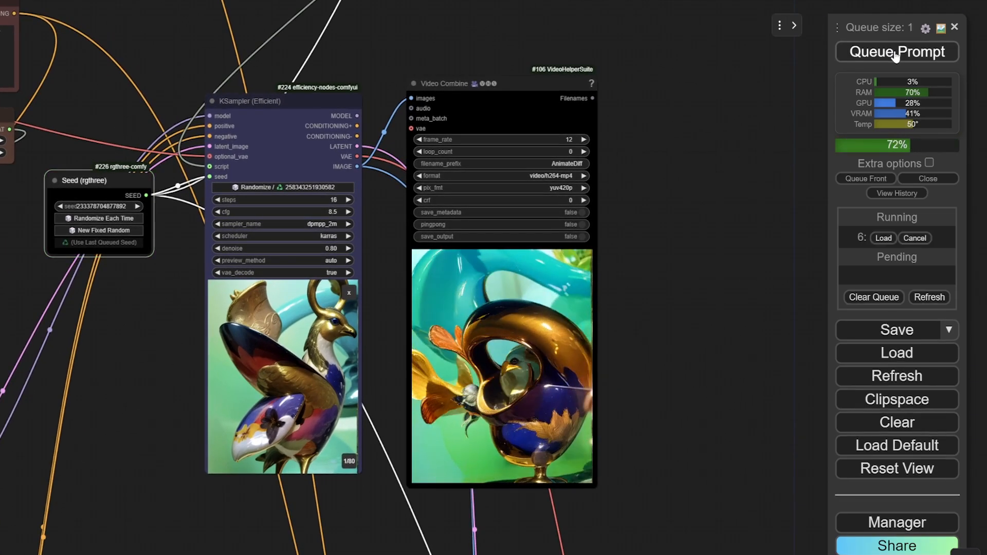
# Step: Add "((biomechanical, robotic, cyberpunk))" after "abstact forms" in the shared text of the Batch Prompt Schedule node
pyautogui.scroll(-1, 699, 352)
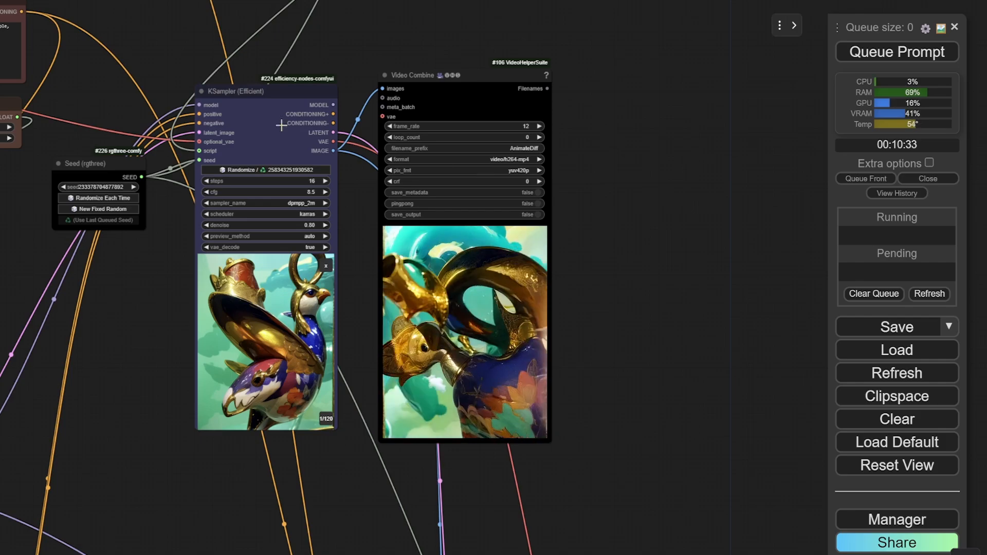
pyautogui.moveTo(281, 125); pyautogui.dragTo(512, 289)
pyautogui.scroll(7, 119, 77)
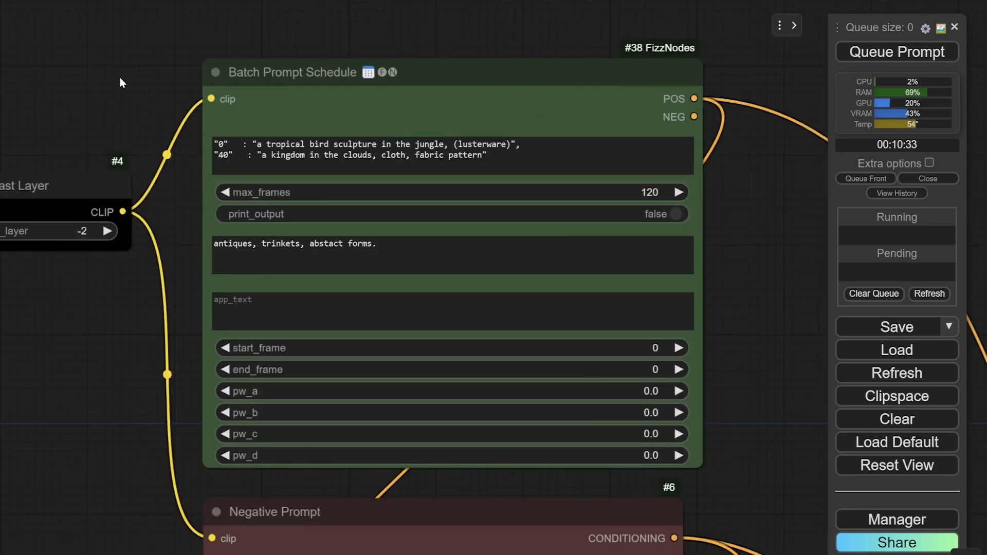
pyautogui.click(373, 250)
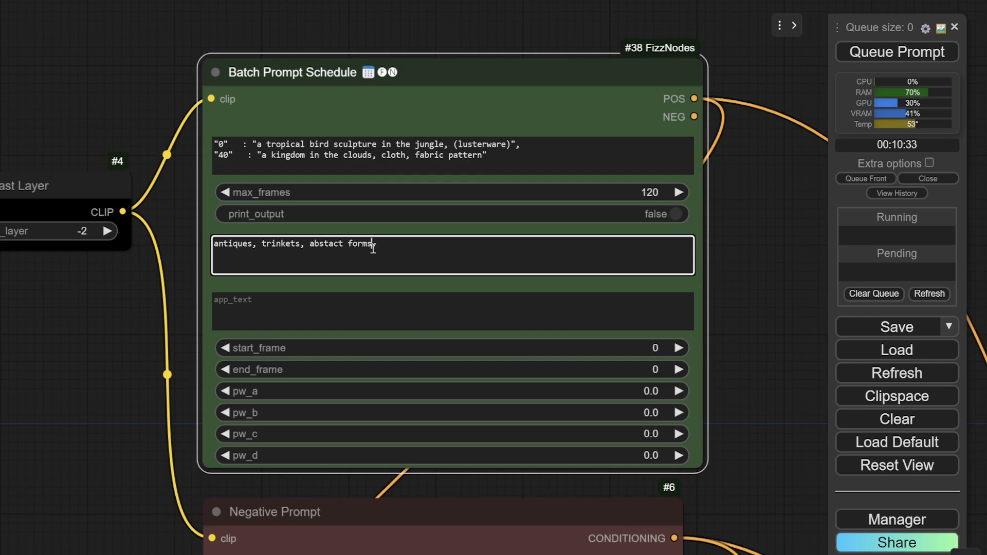
pyautogui.write(', ((biomechanical,')
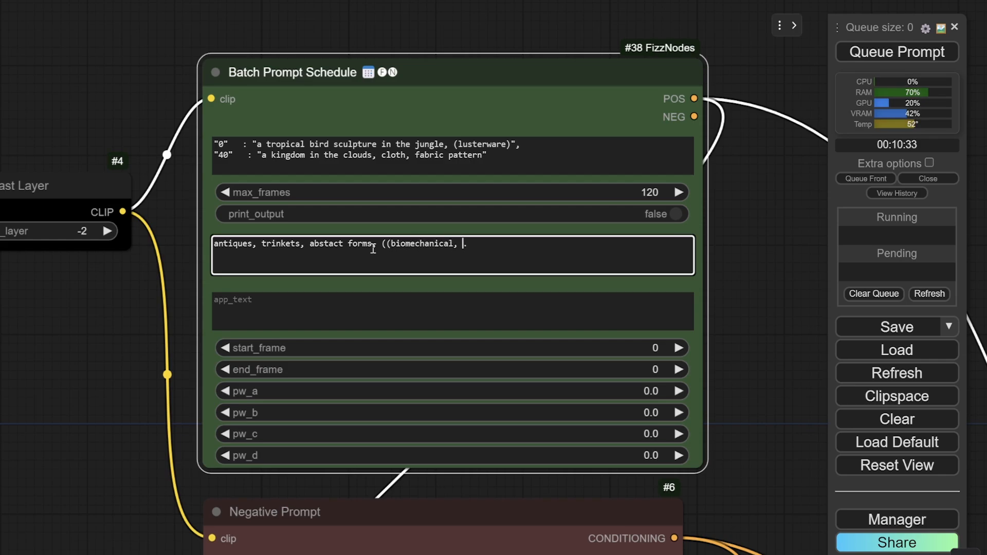
pyautogui.write('robotic, cyberpunk')
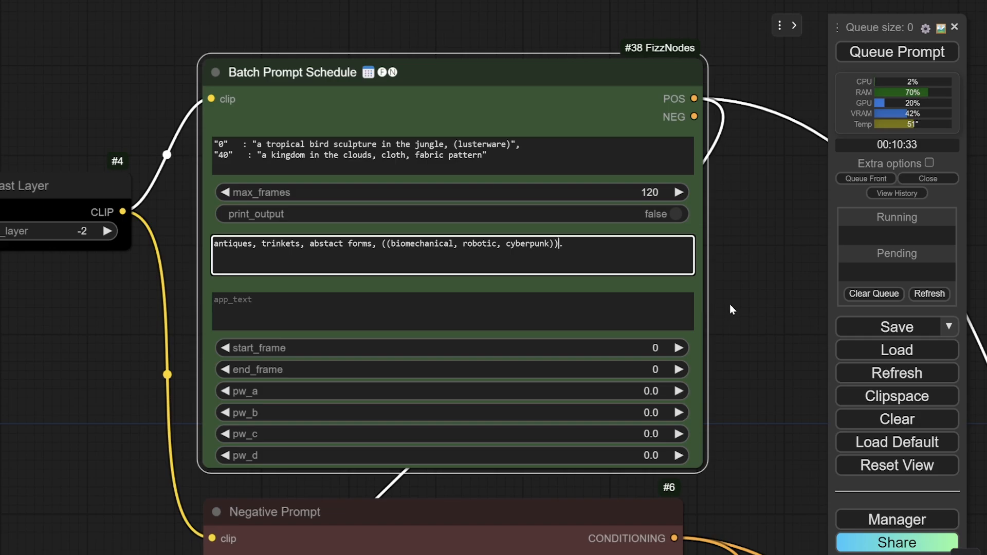
# Step: Generate a new fixed random seed in the Seed node and queue the prompt with the cyberpunk wording
pyautogui.moveTo(738, 308); pyautogui.dragTo(376, 262)
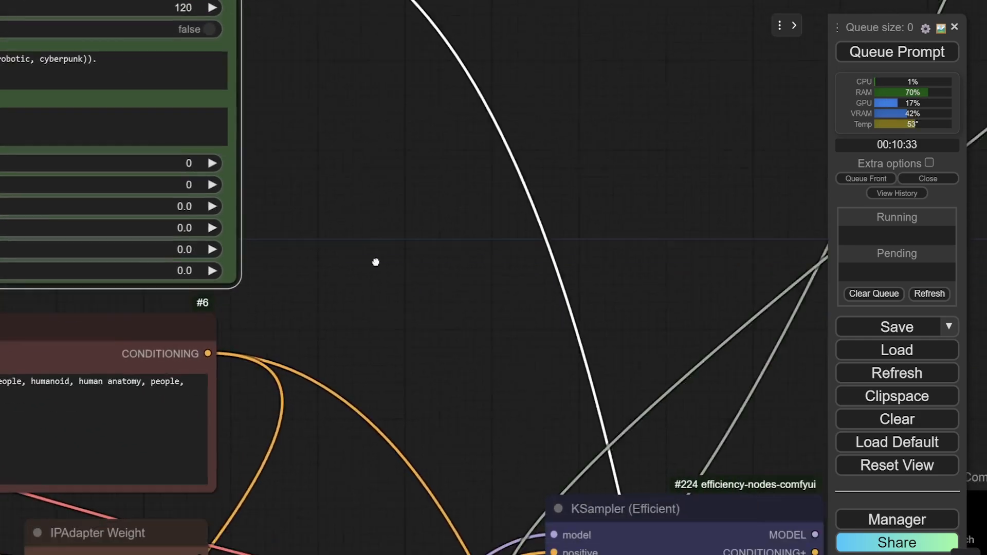
pyautogui.scroll(-3, 375, 262)
pyautogui.scroll(-5, 169, 123)
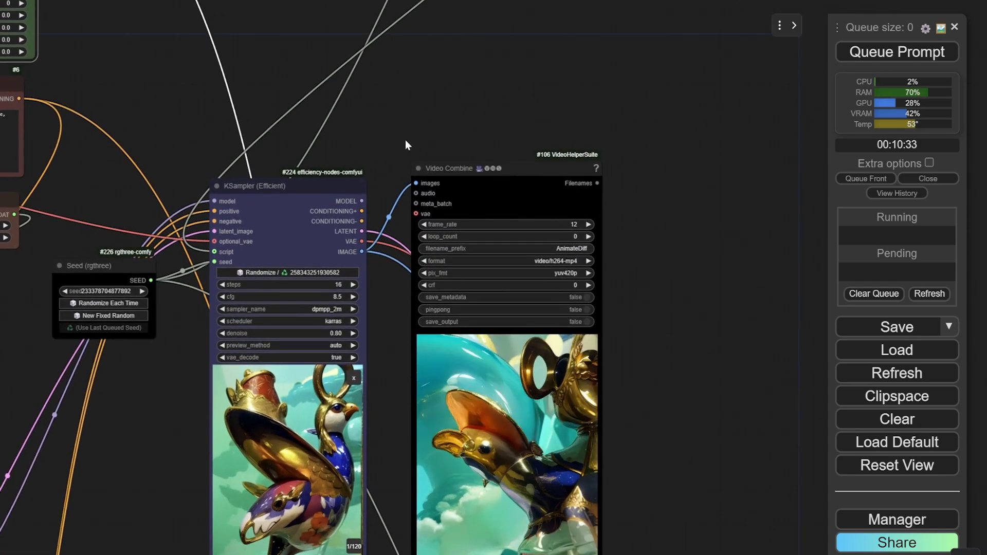
pyautogui.click(114, 178)
pyautogui.click(114, 177)
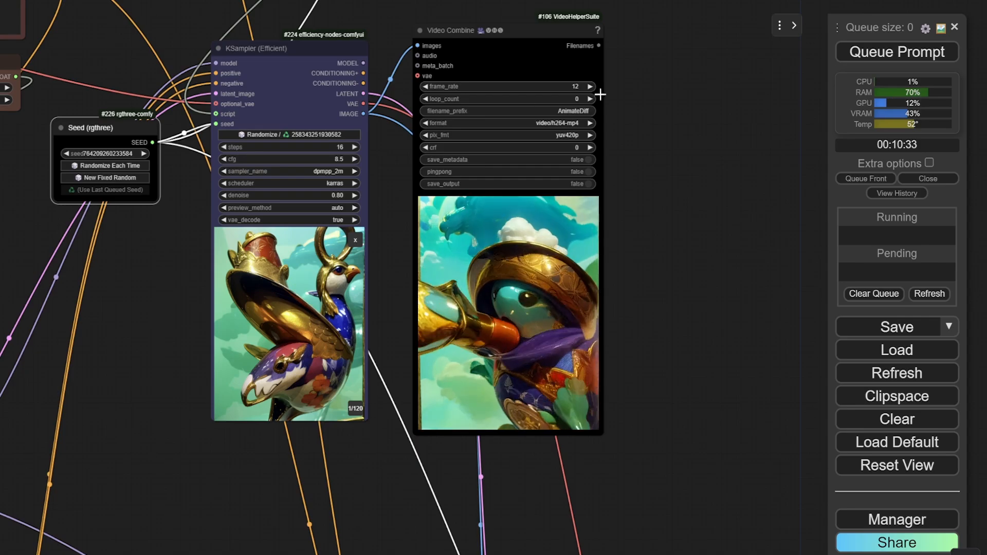
pyautogui.click(881, 49)
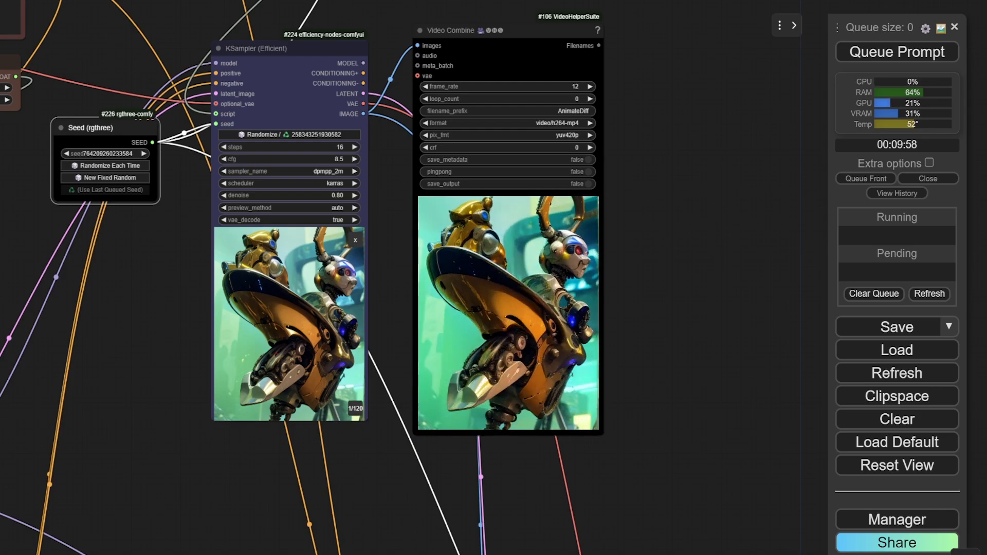
# Step: Show the queue history and load an earlier run's workflow with the "tropical bird sculpture in the jungle" schedule
pyautogui.click(81, 287)
pyautogui.moveTo(80, 288); pyautogui.dragTo(352, 502)
pyautogui.click(875, 196)
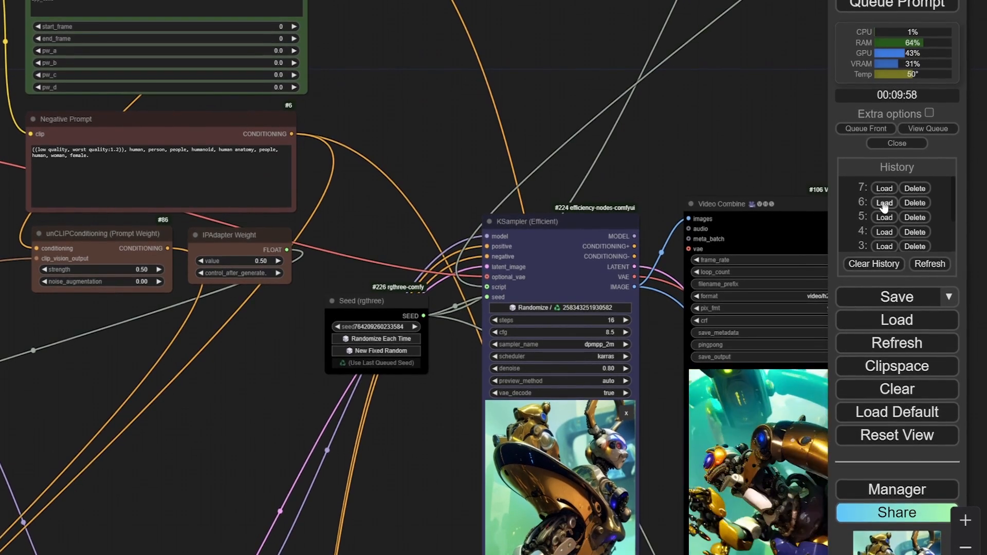
pyautogui.click(884, 195)
pyautogui.moveTo(757, 125); pyautogui.dragTo(789, 285)
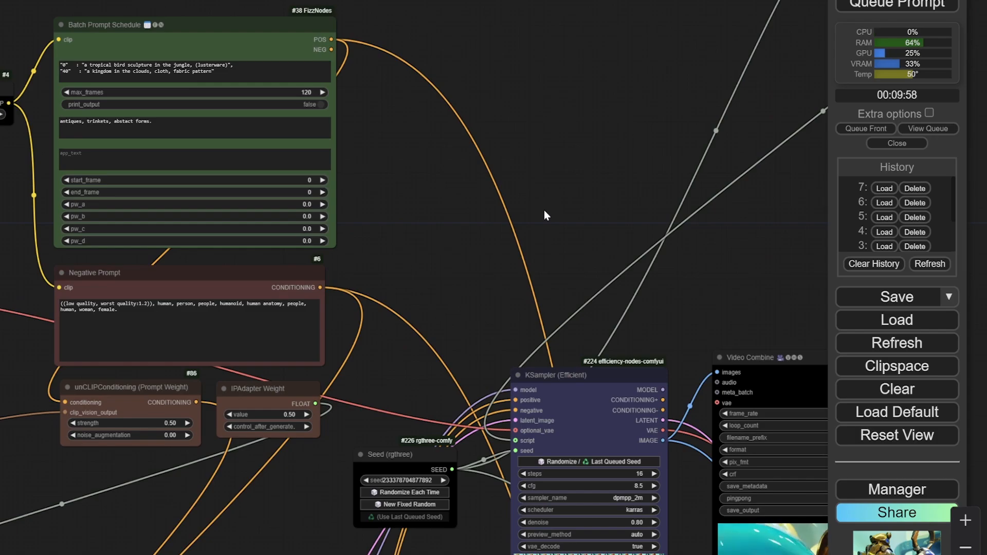
# Step: Examine the bird sculpture animation of the loaded run close up in the Video Combine preview
pyautogui.scroll(-8, 520, 163)
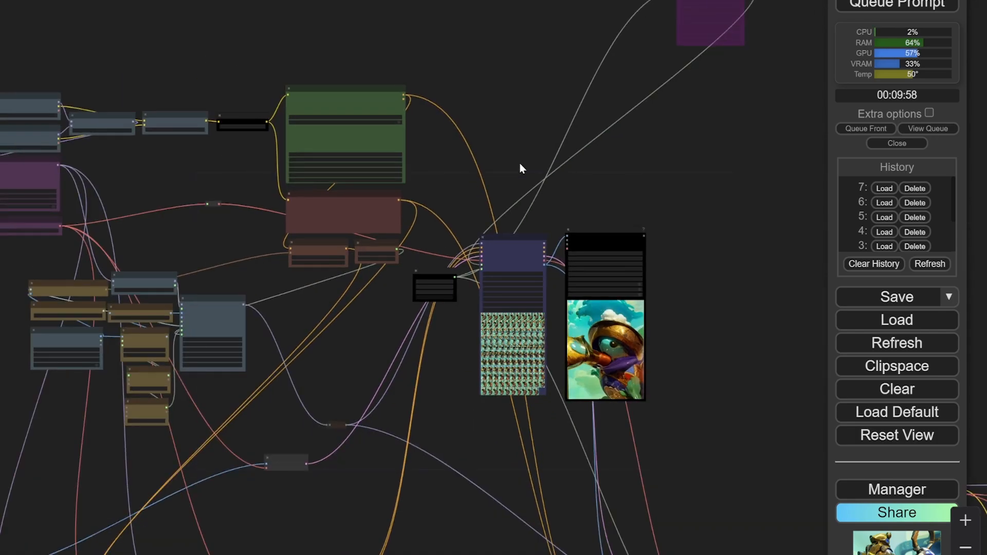
pyautogui.moveTo(577, 188); pyautogui.dragTo(559, 149)
pyautogui.scroll(10, 588, 304)
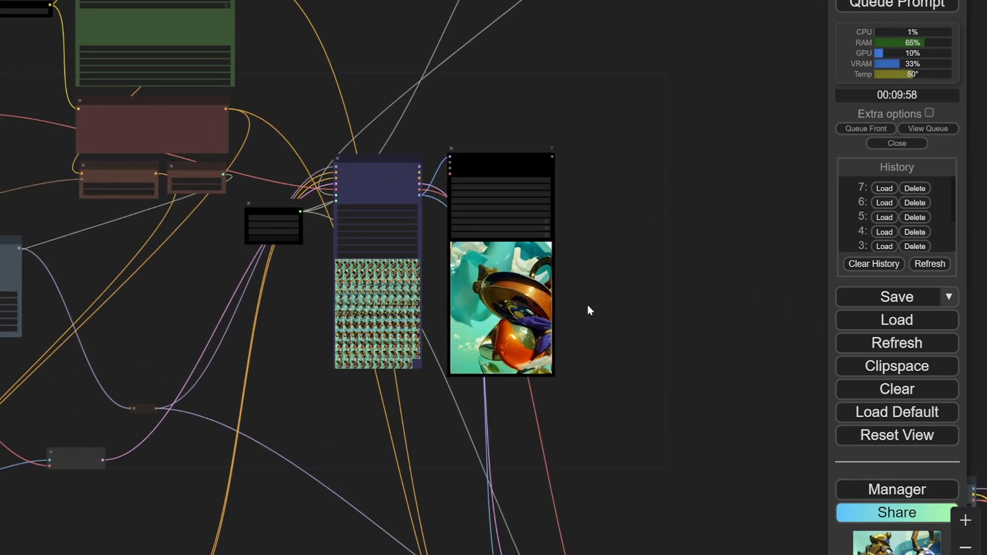
pyautogui.scroll(10, 637, 349)
pyautogui.scroll(-9, 636, 350)
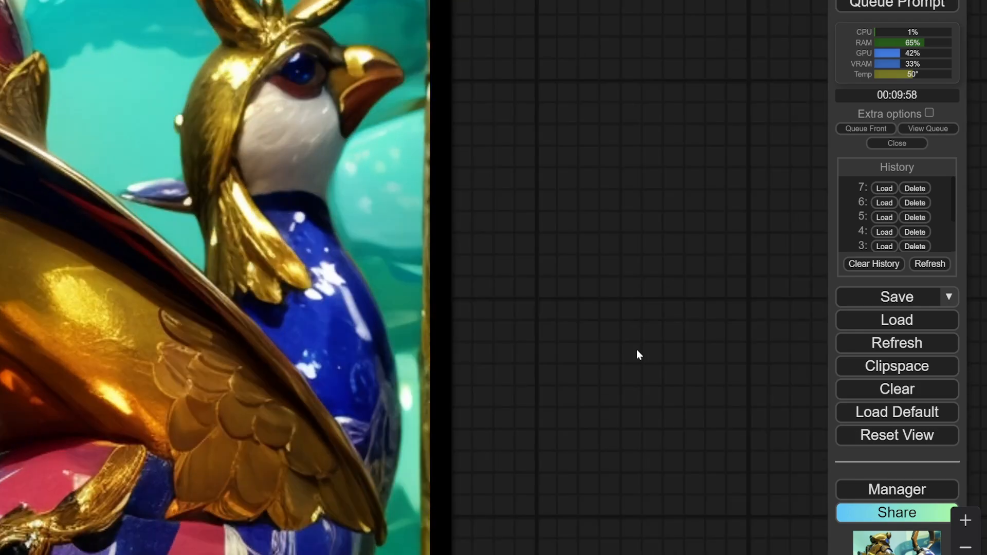
pyautogui.scroll(-5, 637, 350)
pyautogui.moveTo(636, 349); pyautogui.dragTo(668, 280)
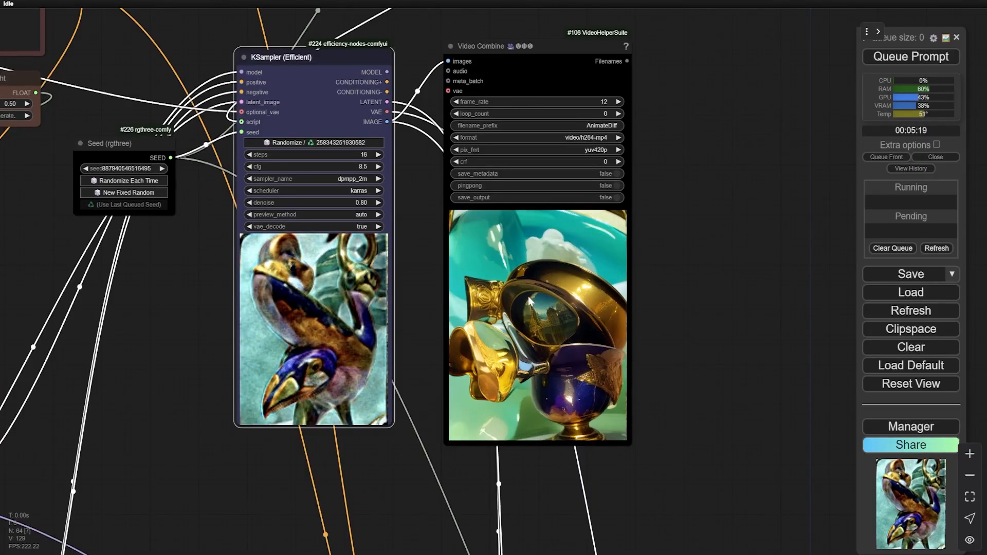
# Step: Queue the prompt to render a new animation with the current workflow settings
pyautogui.moveTo(393, 426); pyautogui.dragTo(387, 439)
pyautogui.scroll(-6, 725, 325)
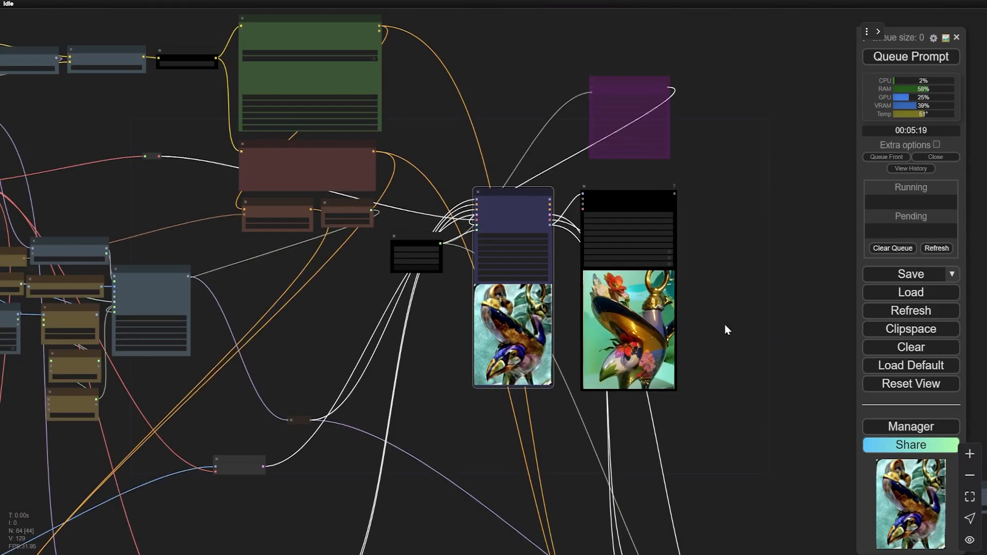
pyautogui.moveTo(725, 325); pyautogui.dragTo(664, 359)
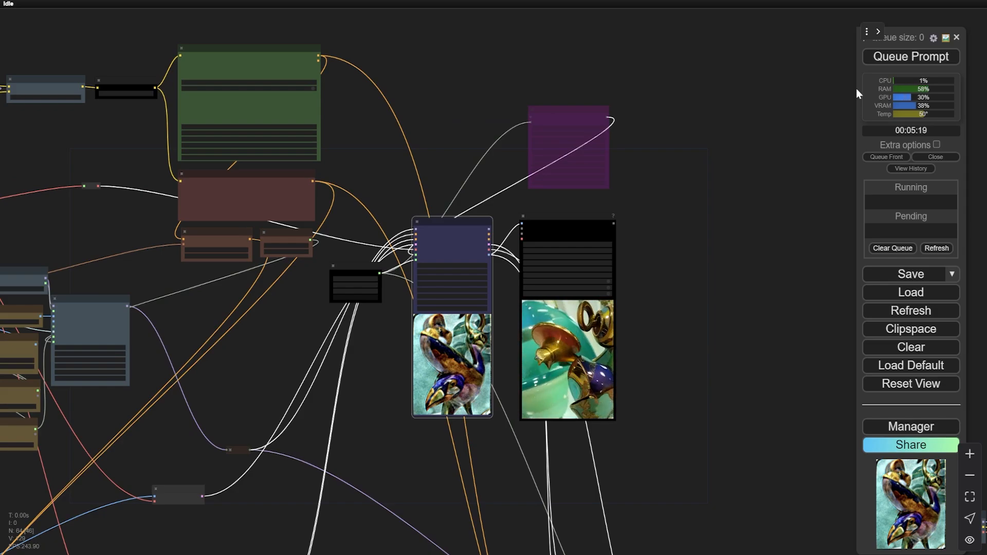
pyautogui.click(894, 58)
pyautogui.moveTo(715, 323); pyautogui.dragTo(669, 281)
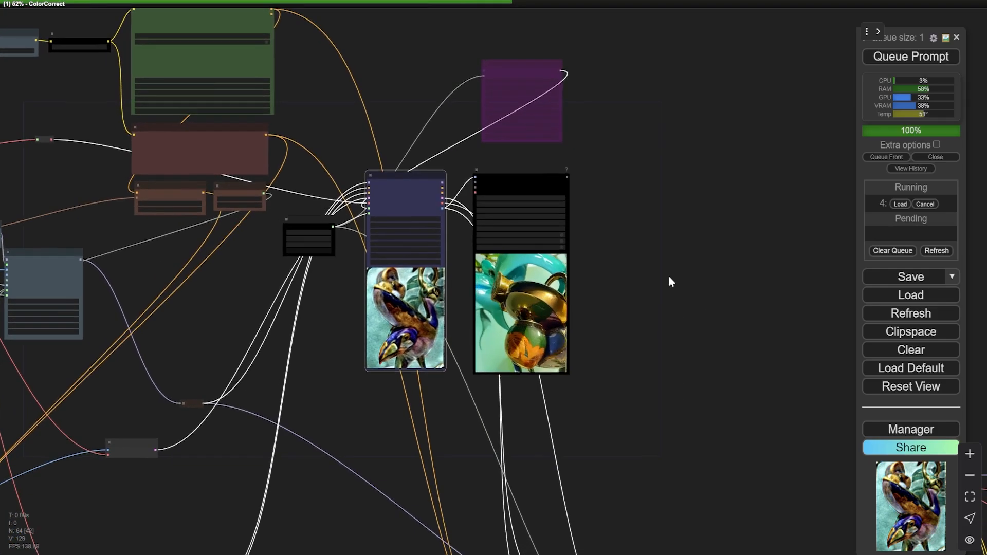
pyautogui.scroll(4, 670, 281)
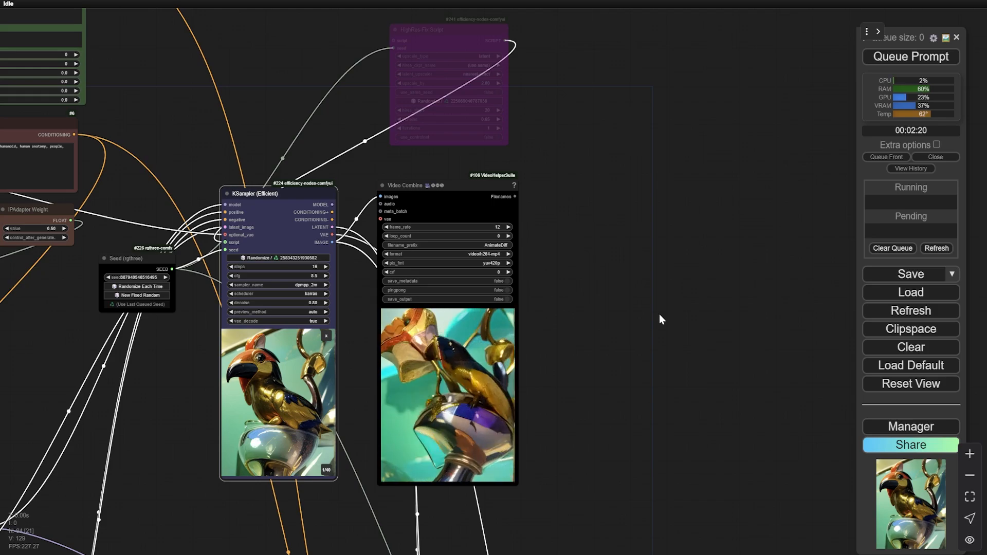
# Step: Duplicate the Video Combine node with its preview and place the copy above and to the right of the original
pyautogui.click(460, 188)
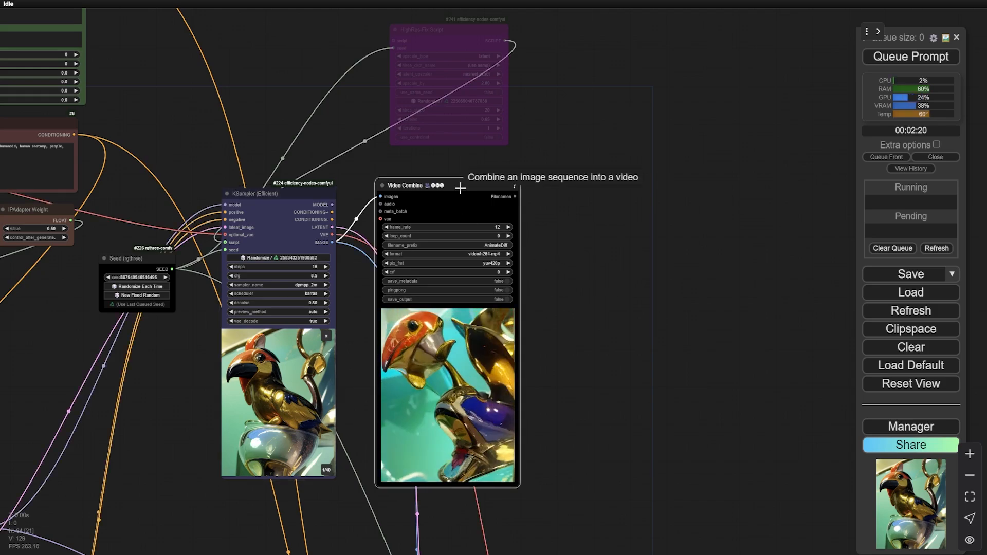
pyautogui.hotkey('ctrl', 'v')
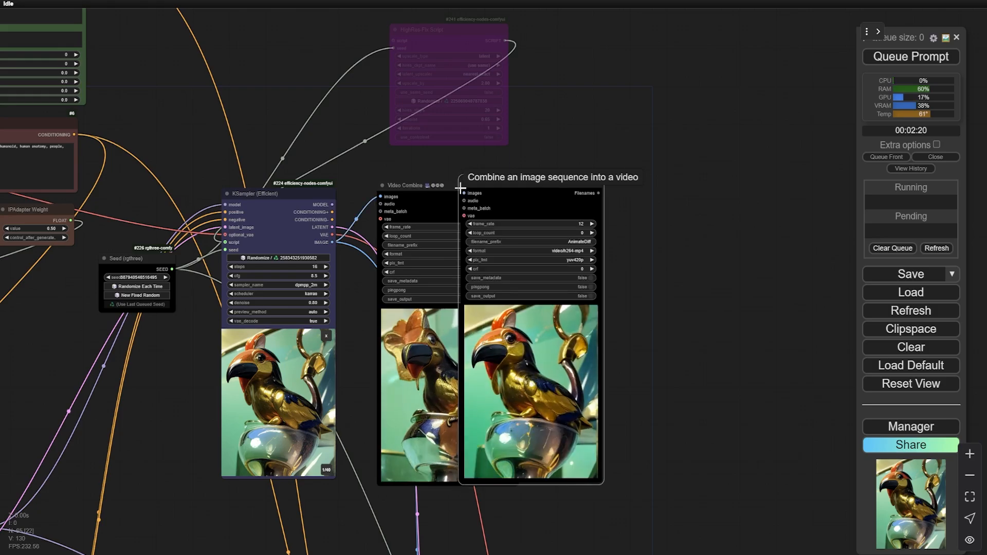
pyautogui.moveTo(491, 186); pyautogui.dragTo(654, 87)
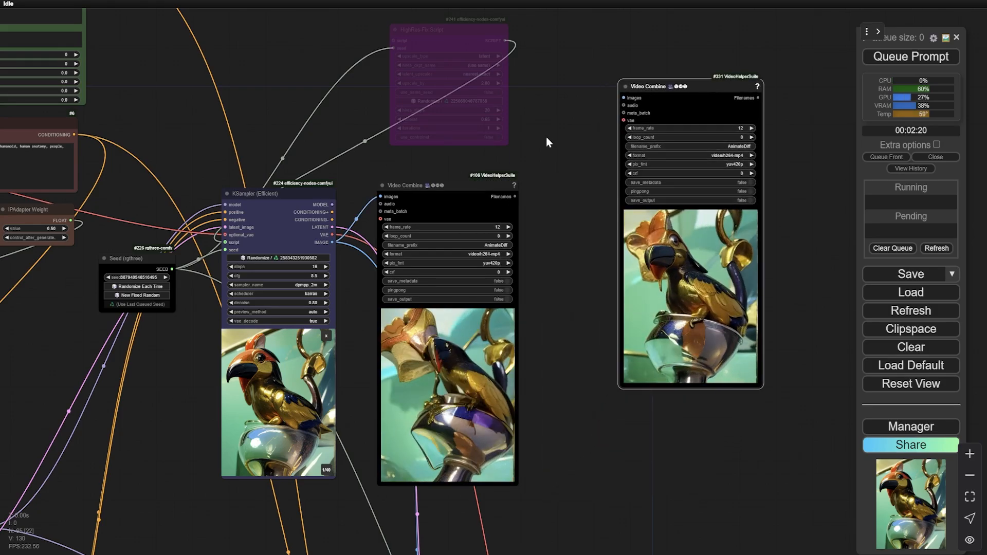
pyautogui.moveTo(585, 153); pyautogui.dragTo(428, 315)
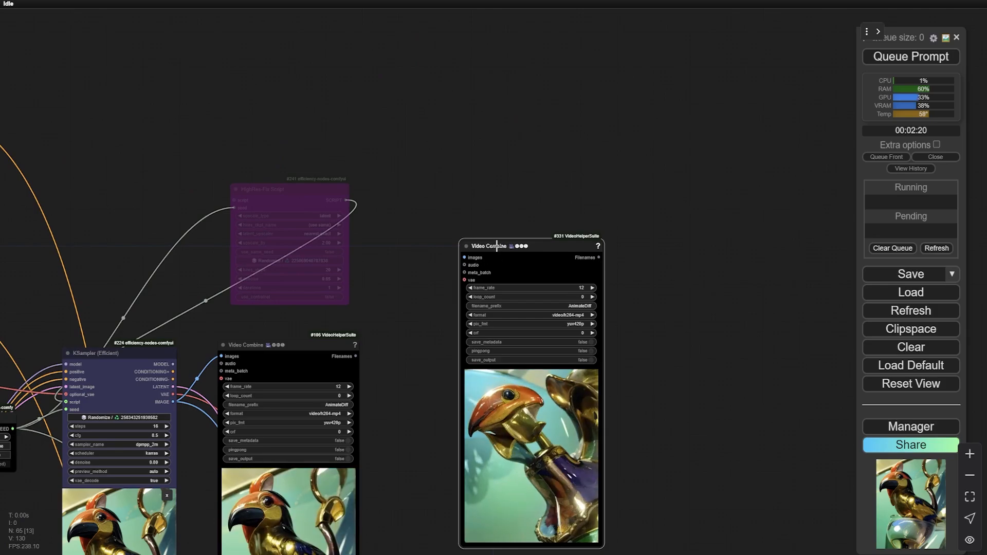
pyautogui.moveTo(491, 244); pyautogui.dragTo(485, 23)
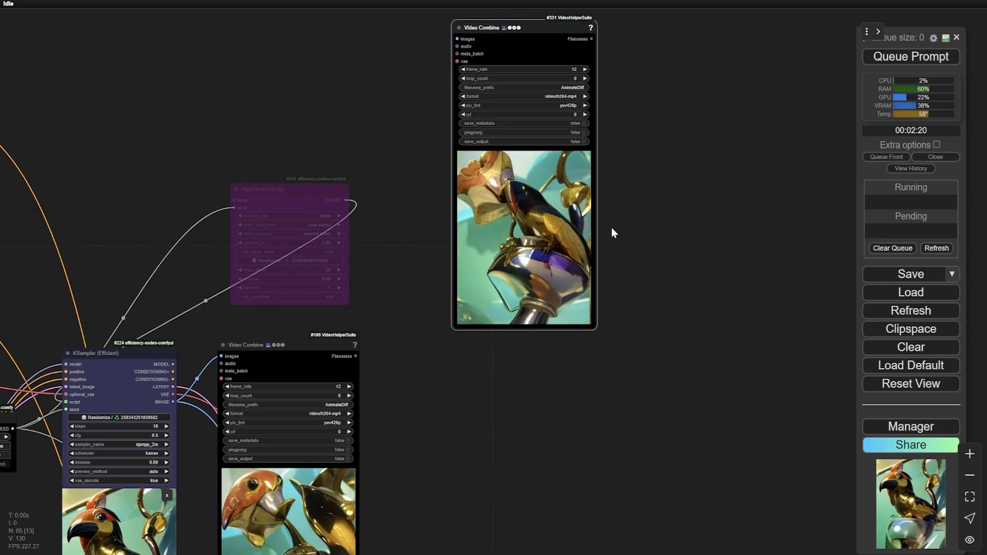
pyautogui.moveTo(473, 416); pyautogui.dragTo(615, 277)
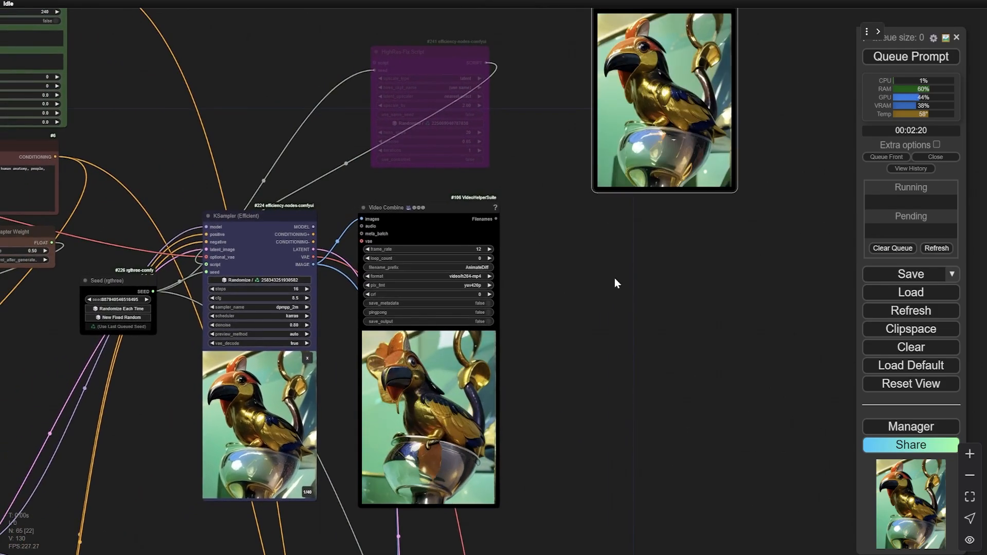
# Step: Re-enable the bypassed HighRes-Fix Script node that feeds the script input of the KSampler (Efficient) node
pyautogui.moveTo(528, 128); pyautogui.dragTo(568, 217)
pyautogui.rightClick(458, 144)
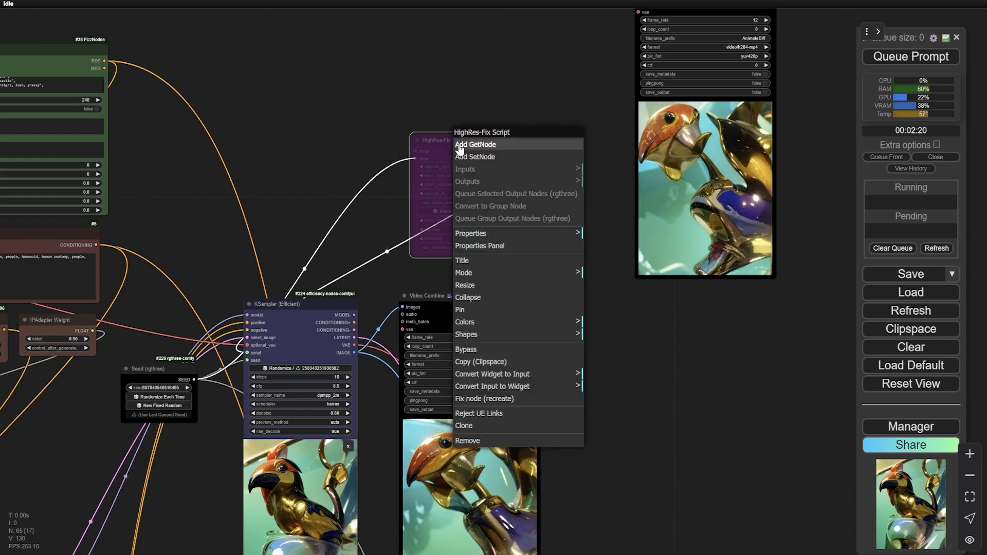
pyautogui.click(484, 348)
pyautogui.scroll(4, 563, 187)
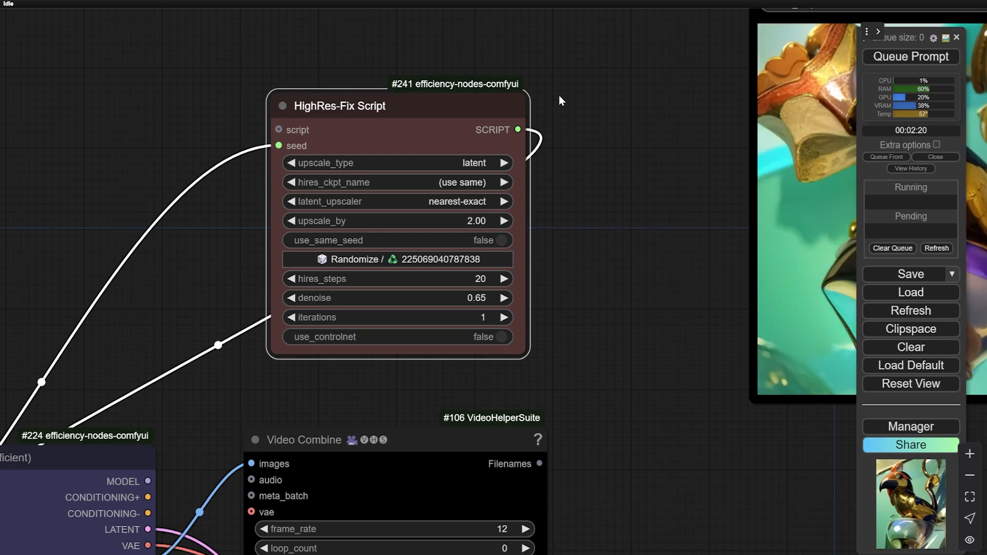
pyautogui.moveTo(105, 375); pyautogui.dragTo(360, 140)
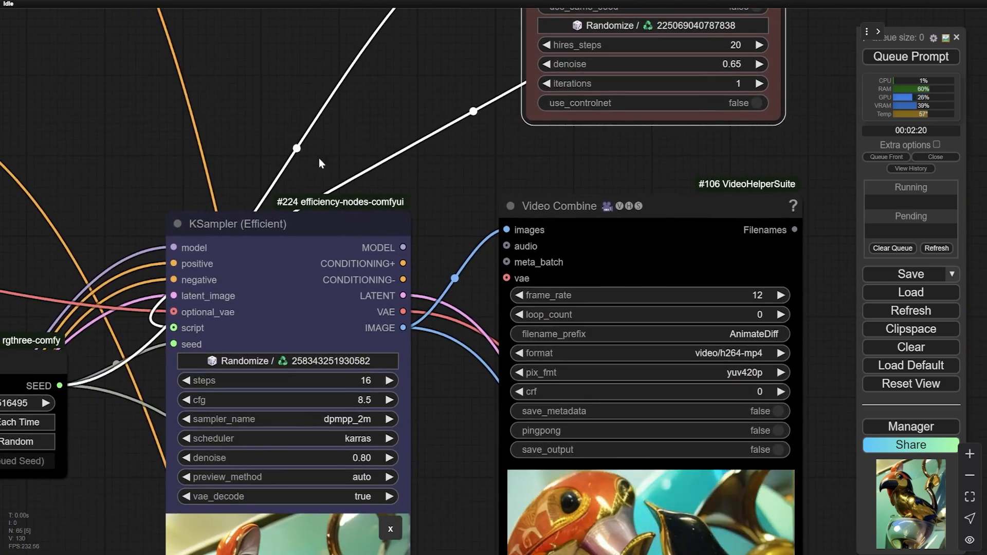
pyautogui.moveTo(737, 187); pyautogui.dragTo(491, 430)
pyautogui.click(640, 261)
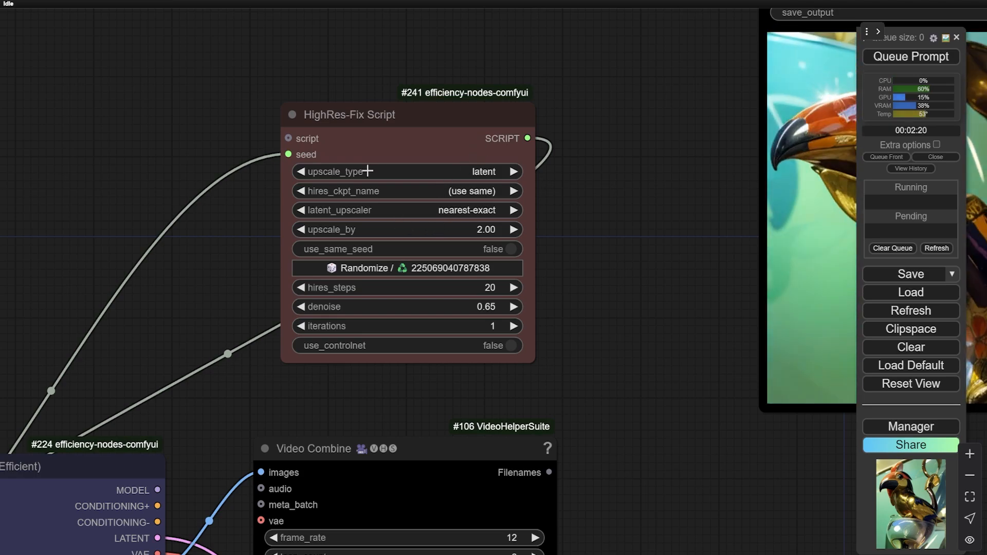
# Step: Try an upscale_by value of 1.25 in the HighRes-Fix Script node, and set it back to 2
pyautogui.click(487, 230)
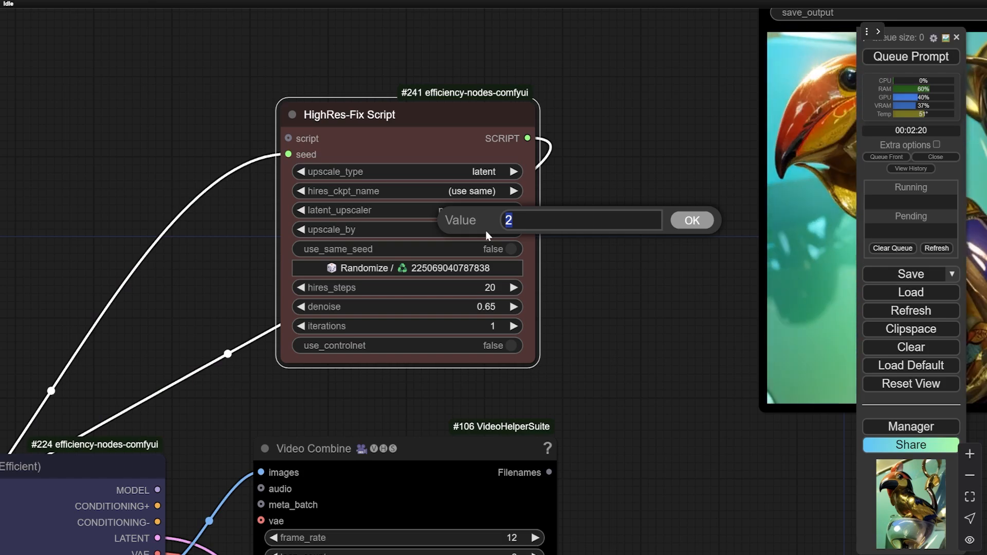
pyautogui.write('1.25')
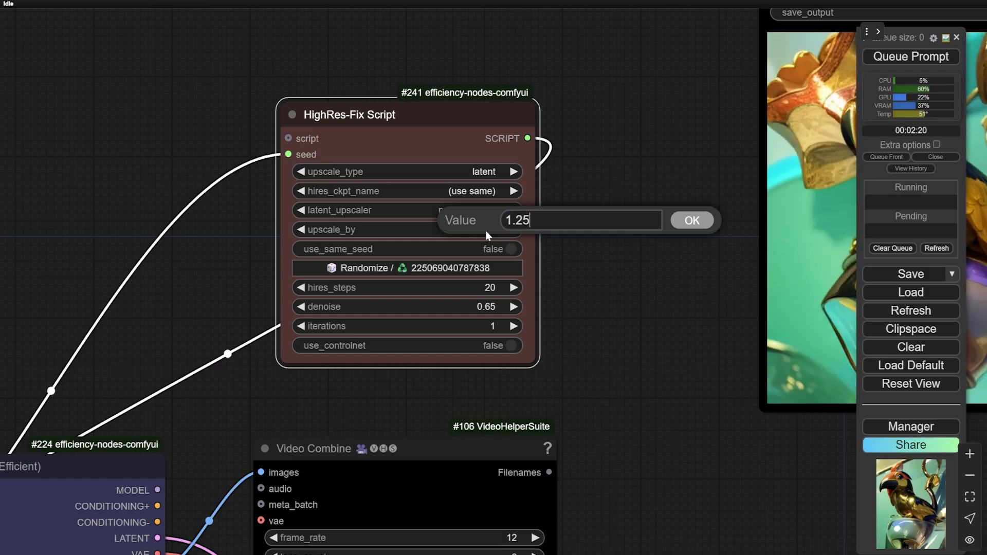
pyautogui.press('Return')
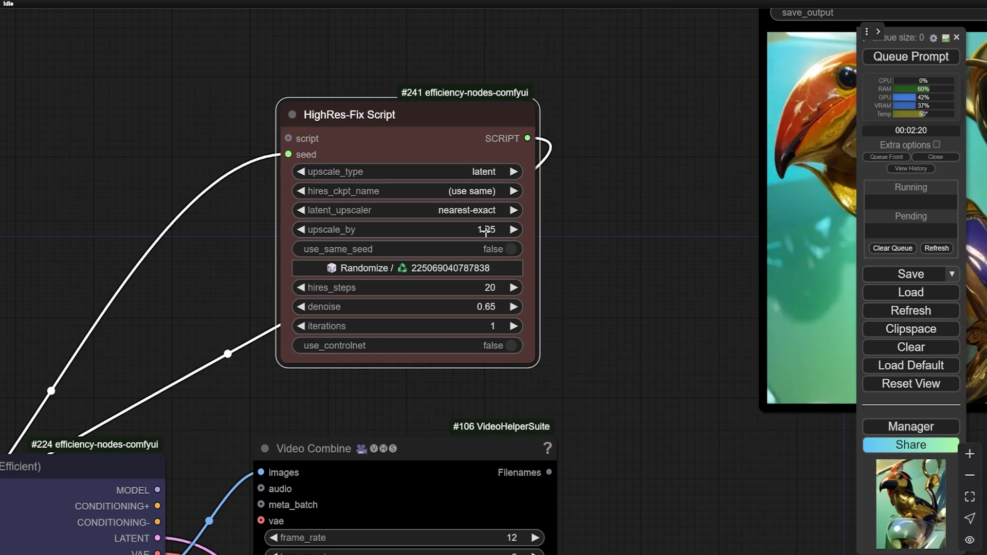
pyautogui.click(486, 231)
pyautogui.write('2')
pyautogui.press('Return')
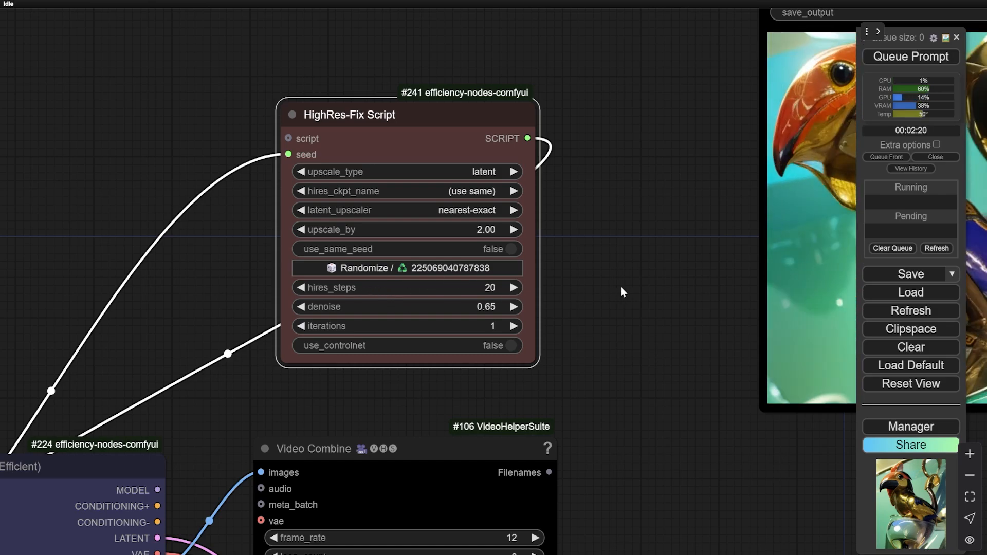
# Step: Try a denoise of 0.75 in the HighRes-Fix Script node, and set it back to 0.65
pyautogui.click(487, 307)
pyautogui.write('.')
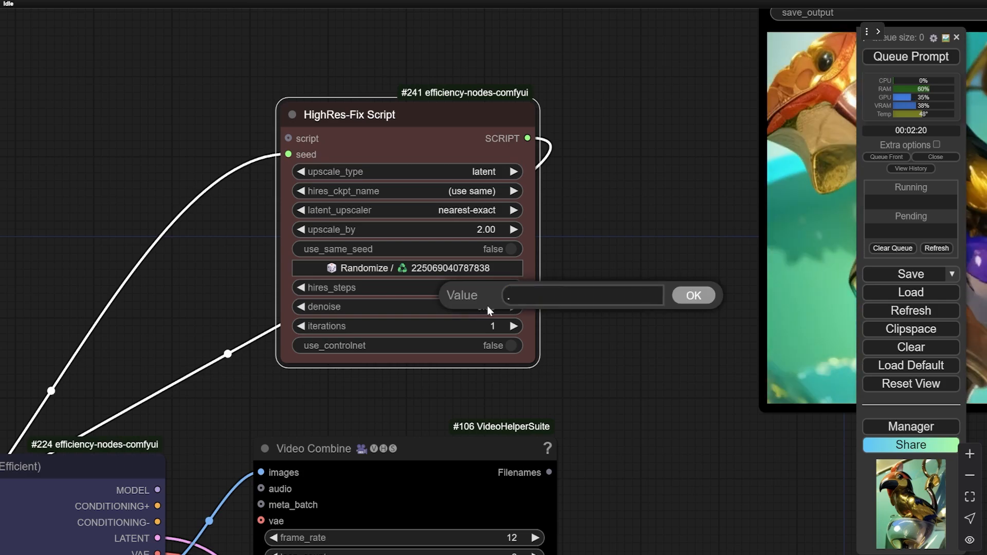
pyautogui.write('75')
pyautogui.press('Return')
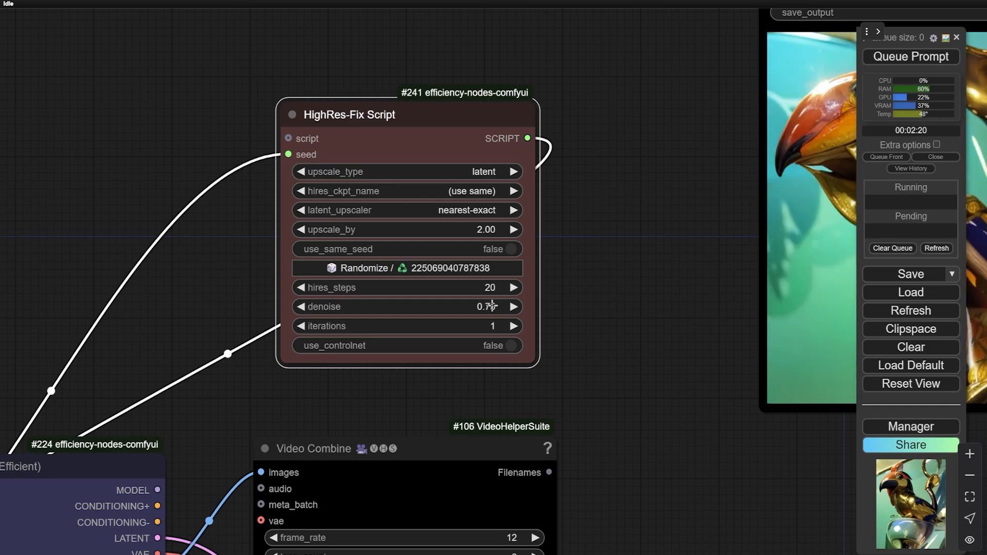
pyautogui.click(492, 306)
pyautogui.write('0.65')
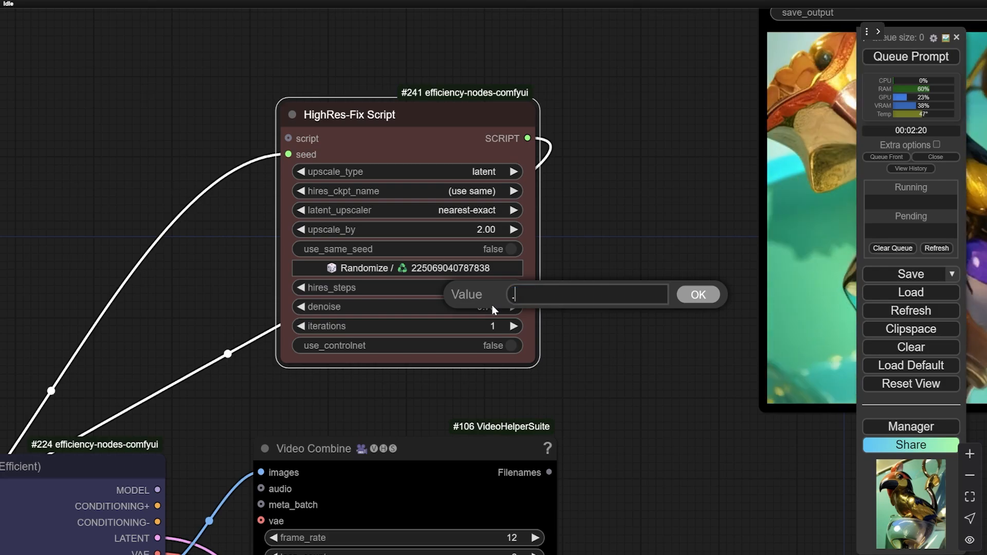
pyautogui.press('Return')
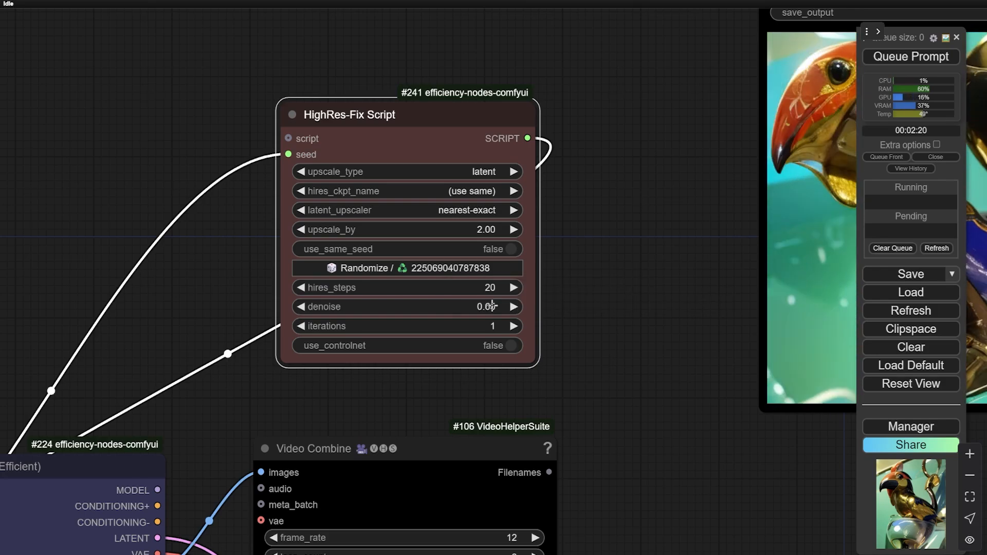
# Step: Try a lower denoise of 0.56 in the HighRes-Fix Script node, and restore it to 0.65
pyautogui.click(493, 306)
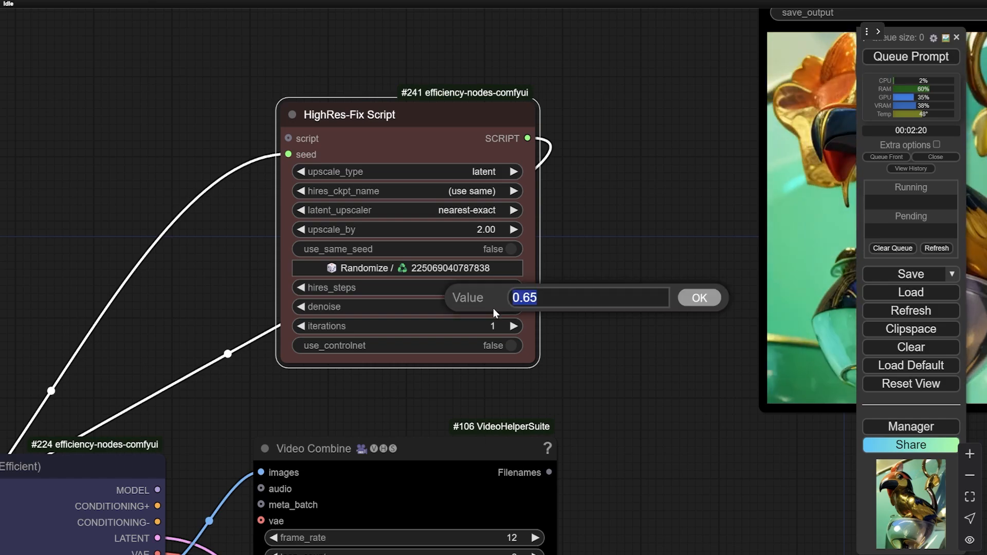
pyautogui.write('.5')
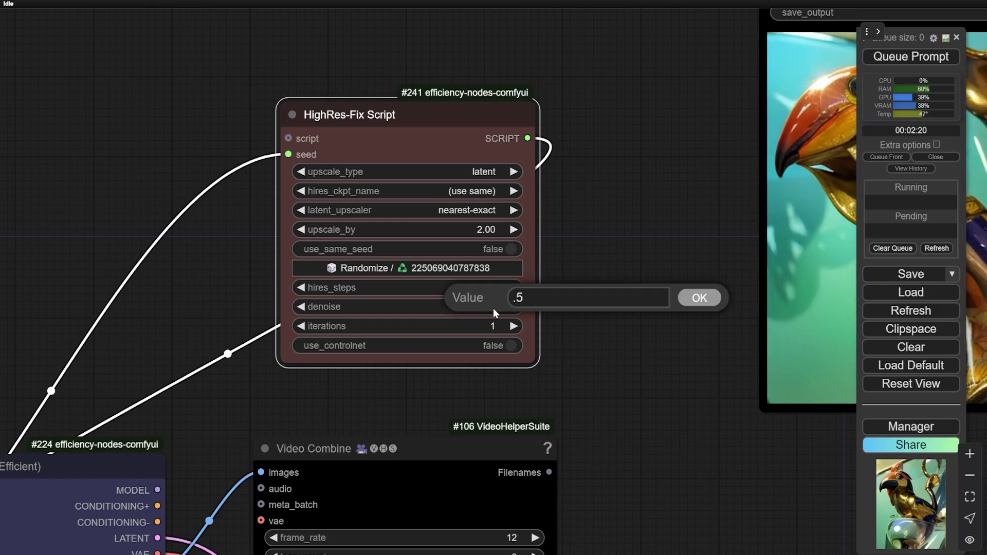
pyautogui.write('5')
pyautogui.press('Return')
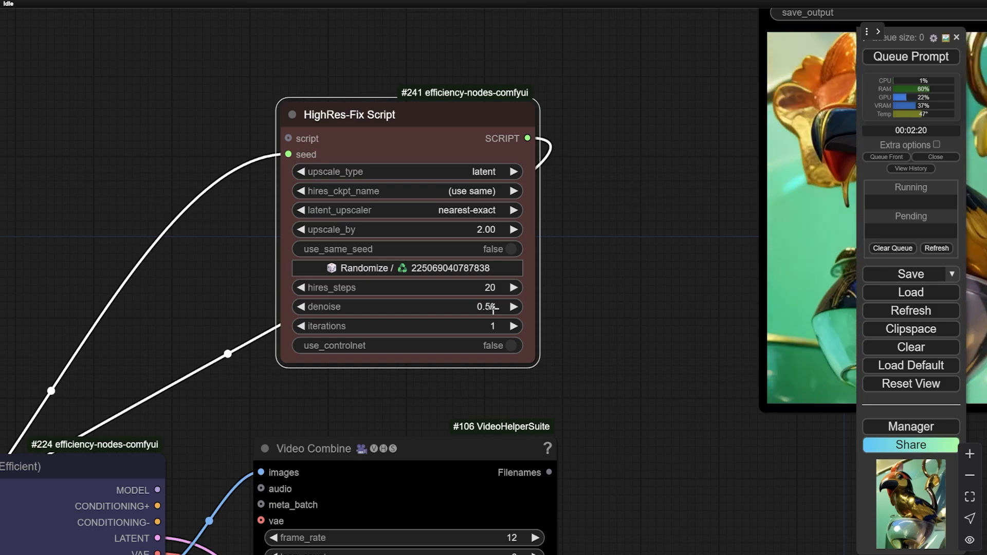
pyautogui.click(492, 307)
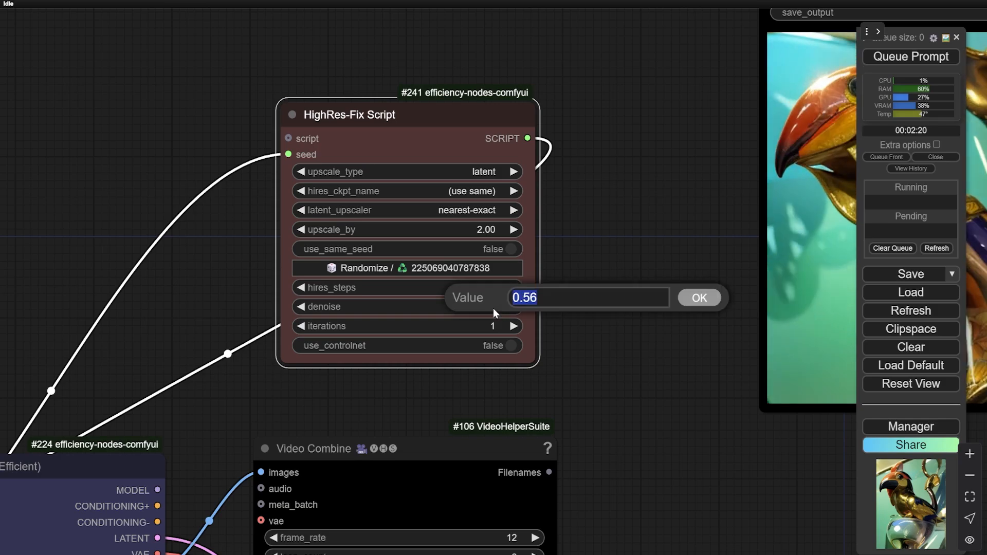
pyautogui.write('.65')
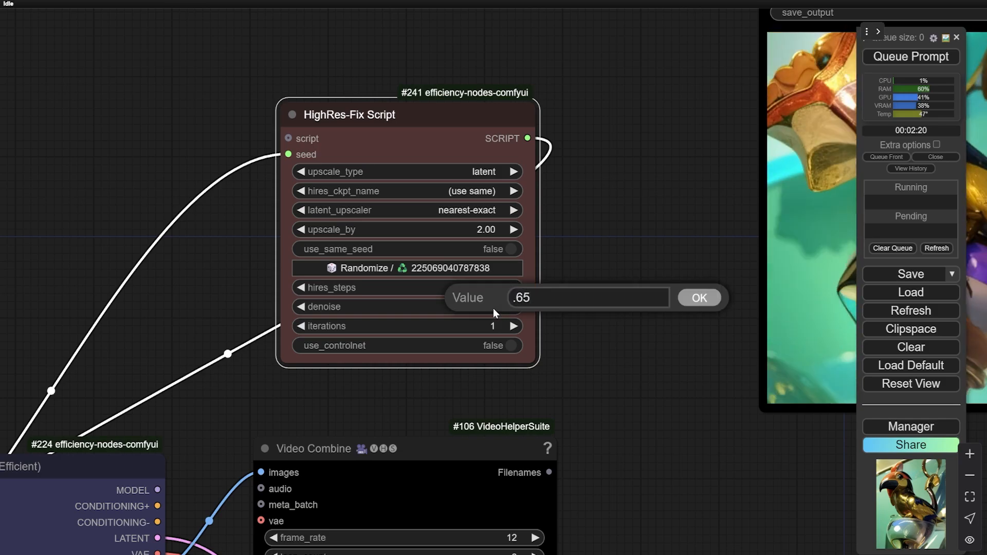
pyautogui.press('Return')
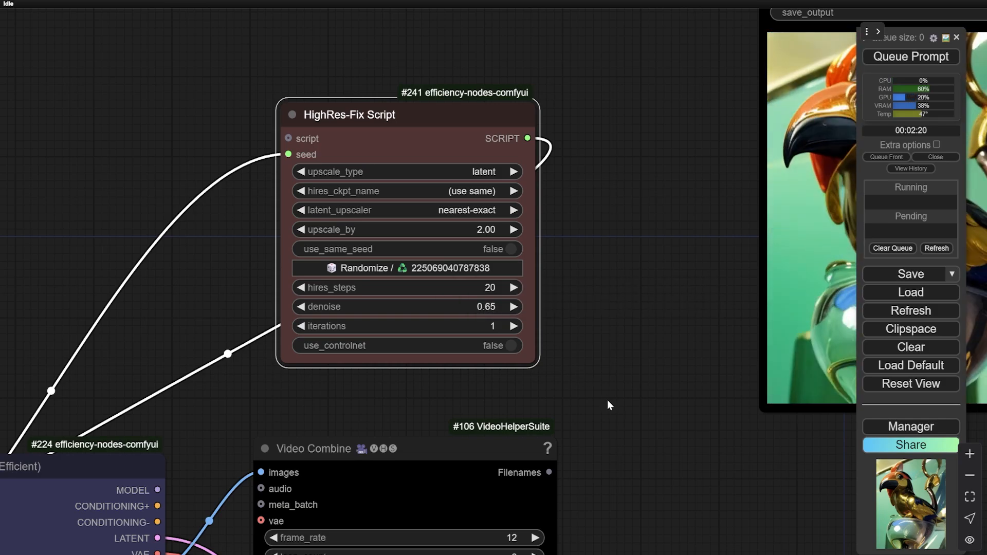
pyautogui.moveTo(610, 395); pyautogui.dragTo(659, 118)
pyautogui.scroll(-3, 659, 116)
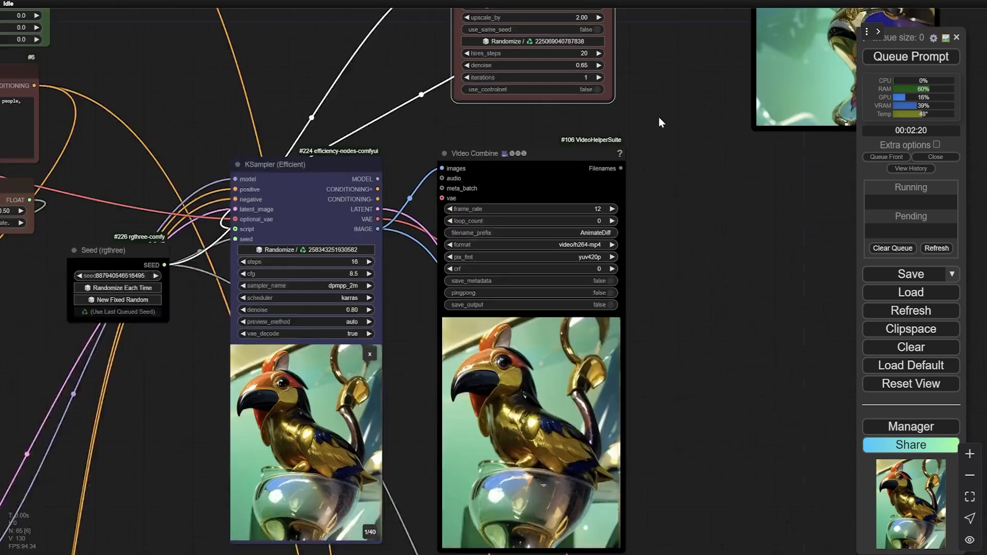
# Step: Queue the prompt to generate the animation with the HighRes-Fix Script enabled
pyautogui.scroll(-1, 699, 234)
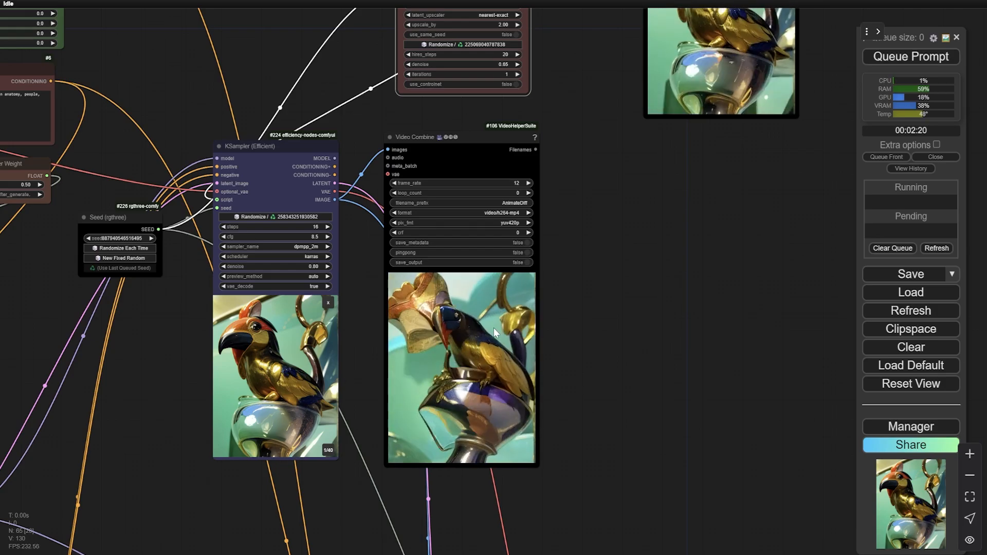
pyautogui.click(910, 58)
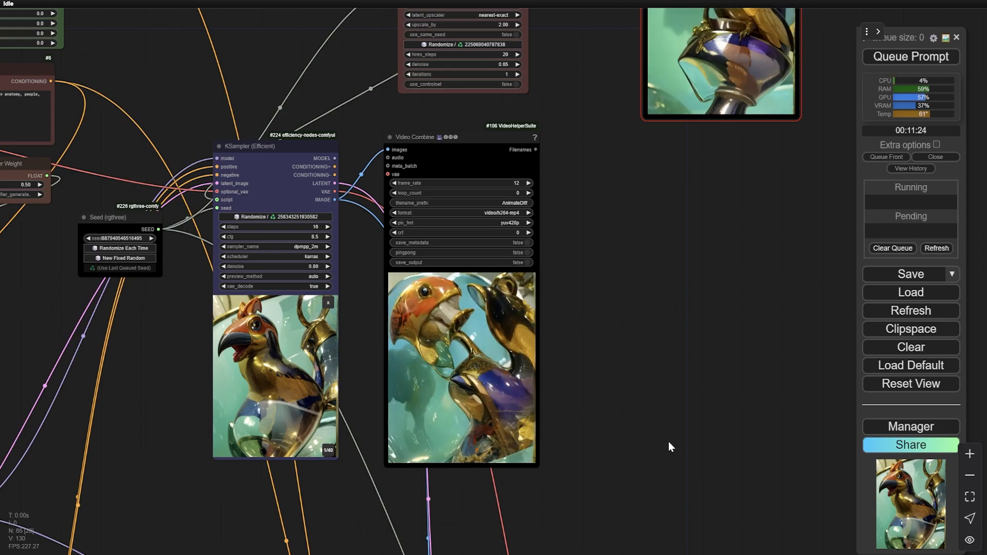
# Step: Duplicate the KSampler's Video Combine node with its upscaled result and place the copy beside the earlier unconnected Video Combine node
pyautogui.moveTo(718, 283); pyautogui.dragTo(519, 397)
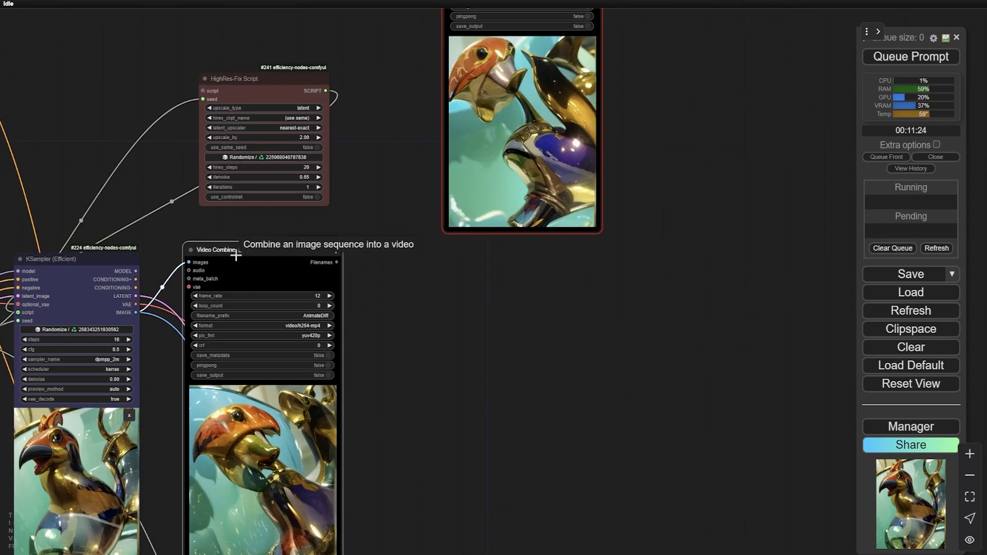
pyautogui.hotkey('ctrl', 'c')
pyautogui.hotkey('ctrl', 'v')
pyautogui.moveTo(323, 245); pyautogui.dragTo(753, 36)
pyautogui.moveTo(637, 236); pyautogui.dragTo(546, 454)
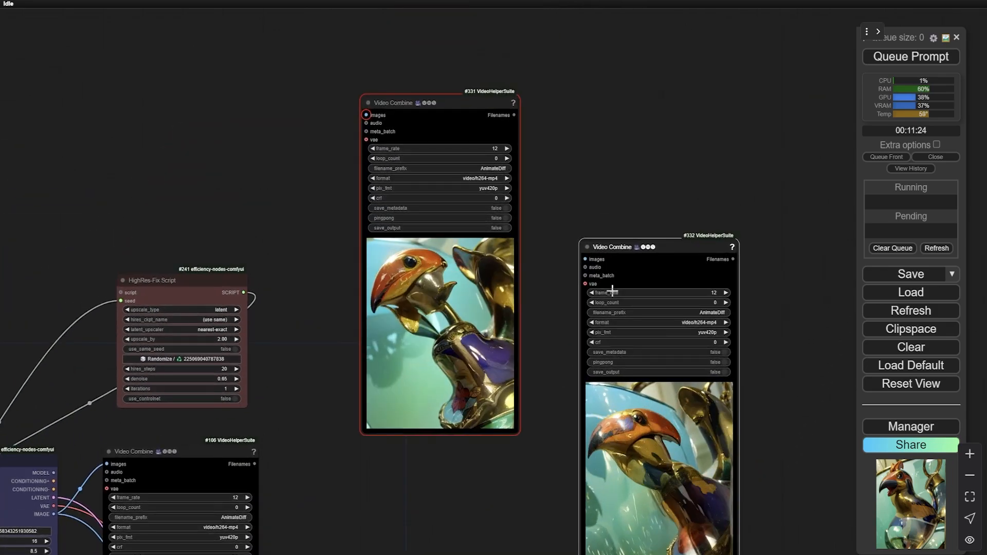
pyautogui.rightClick(638, 249)
pyautogui.click(597, 150)
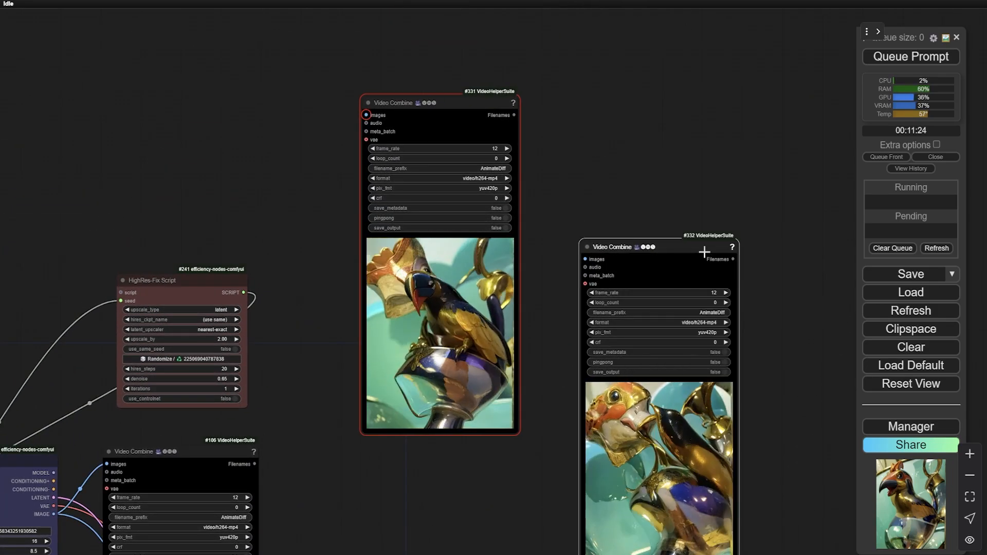
pyautogui.moveTo(701, 248); pyautogui.dragTo(658, 108)
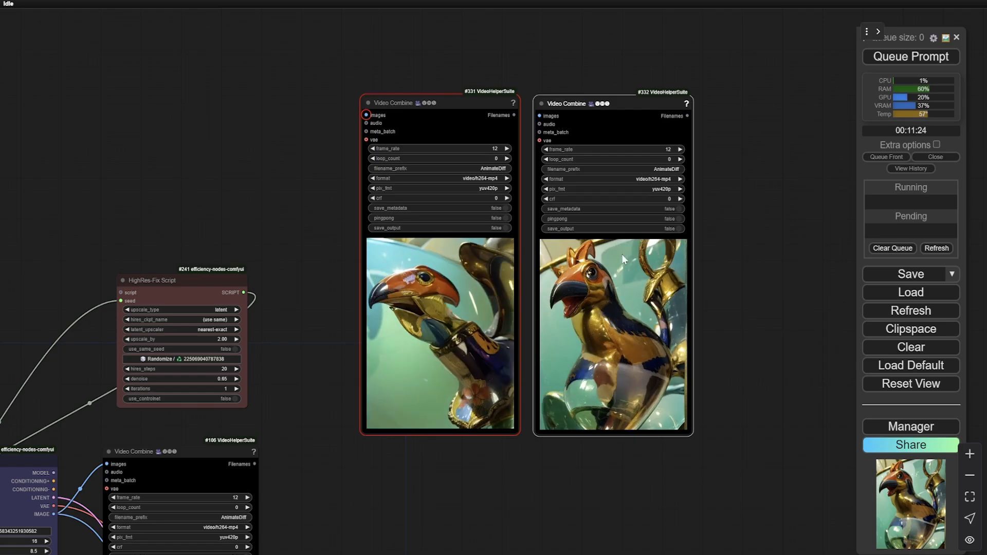
# Step: Sync the video preview of the newly duplicated Video Combine node with the other previews
pyautogui.rightClick(604, 316)
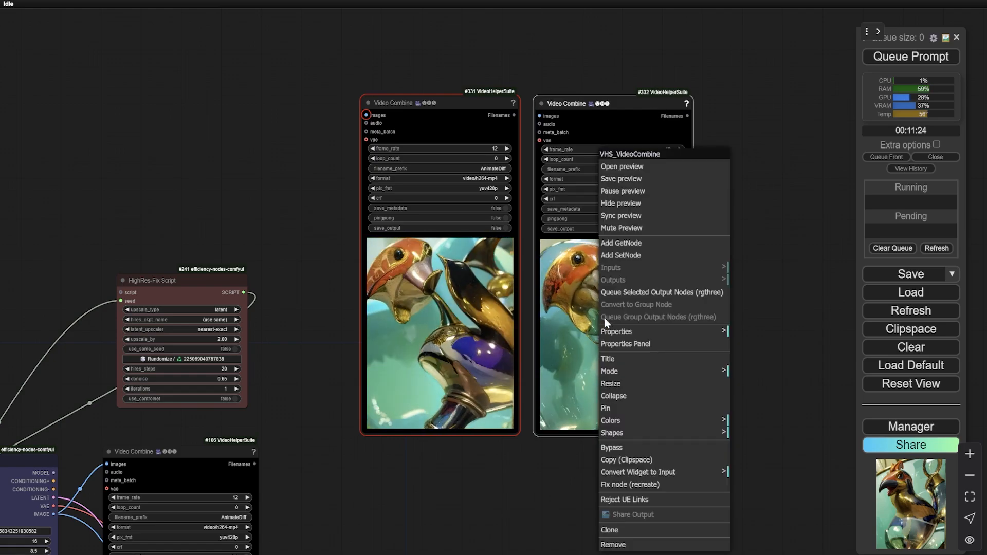
pyautogui.click(610, 215)
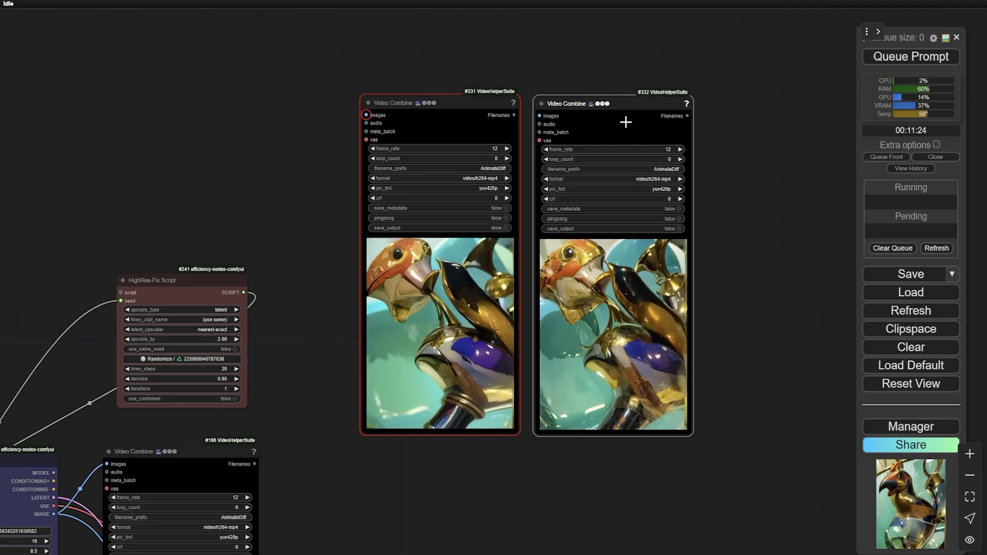
pyautogui.rightClick(688, 434)
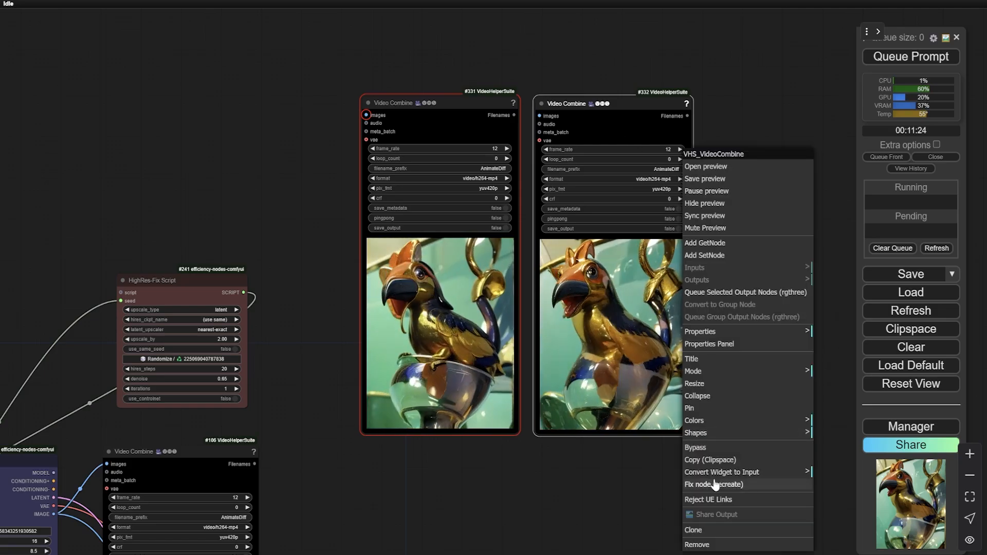
pyautogui.click(647, 467)
# Step: Enlarge the duplicated Video Combine node with the upscaled result and move it to free canvas space away from the other nodes
pyautogui.moveTo(688, 433); pyautogui.dragTo(844, 552)
pyautogui.scroll(-14, 596, 424)
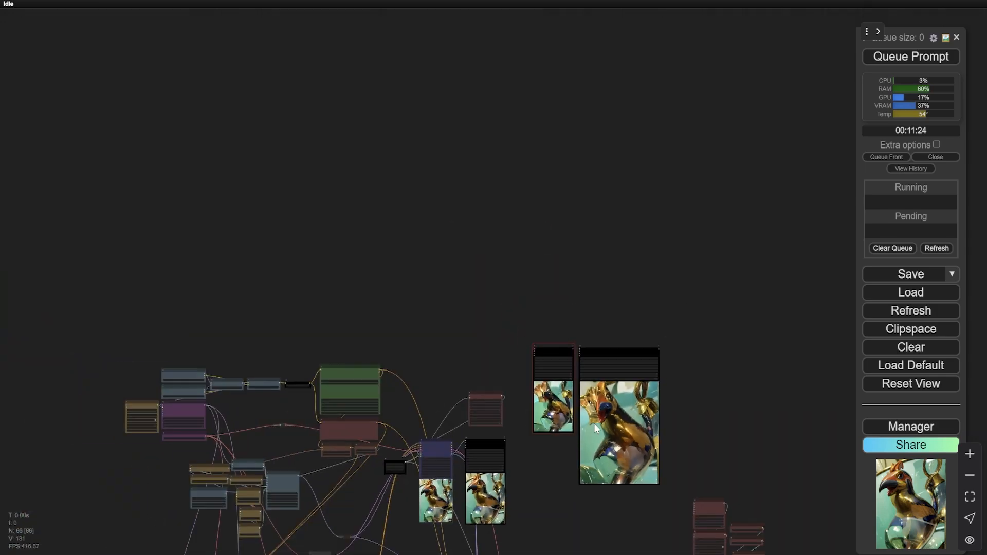
pyautogui.moveTo(706, 434); pyautogui.dragTo(637, 318)
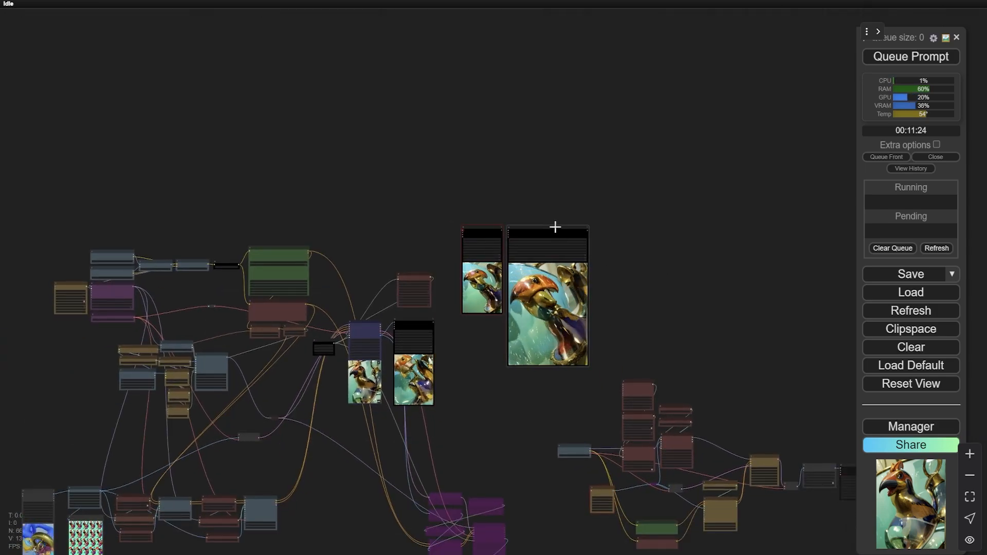
pyautogui.moveTo(557, 232); pyautogui.dragTo(599, 128)
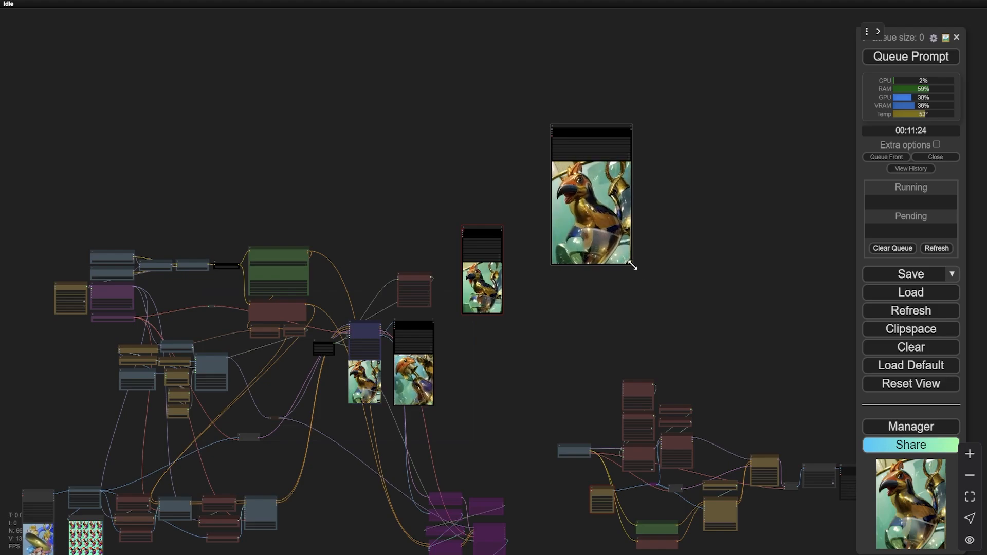
pyautogui.moveTo(631, 264); pyautogui.dragTo(715, 386)
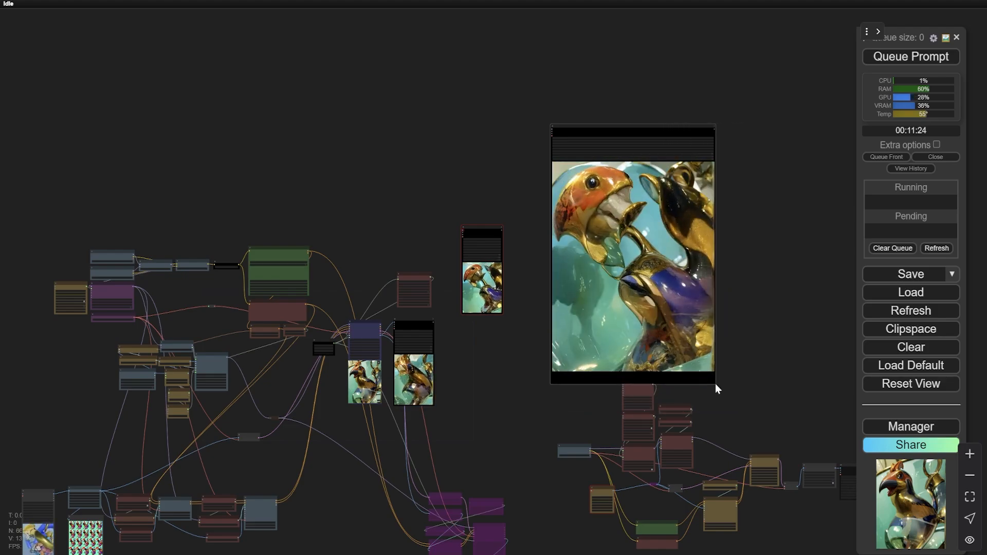
# Step: Move and enlarge the earlier unconnected Video Combine node, and align the upscaled copy next to it
pyautogui.moveTo(480, 227); pyautogui.dragTo(410, 108)
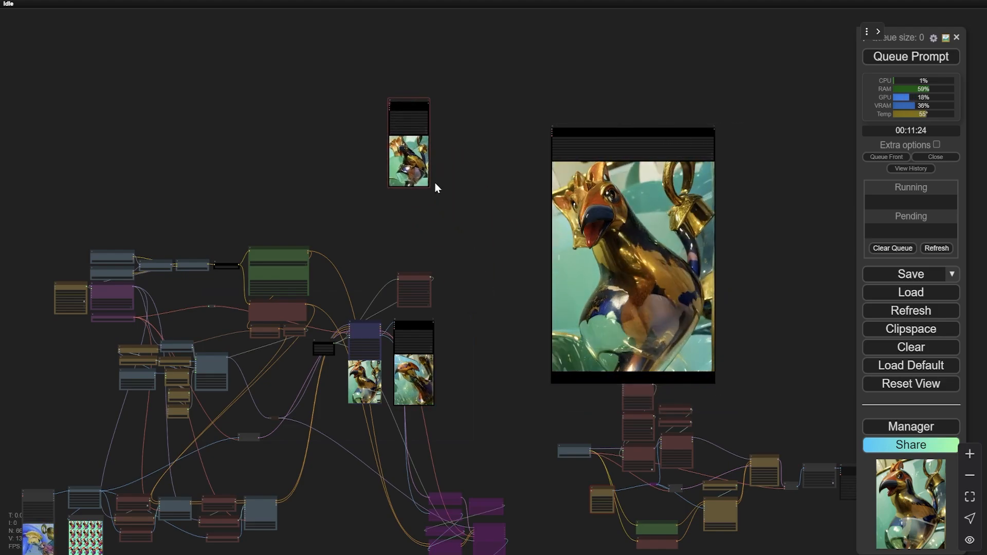
pyautogui.moveTo(435, 197); pyautogui.dragTo(569, 371)
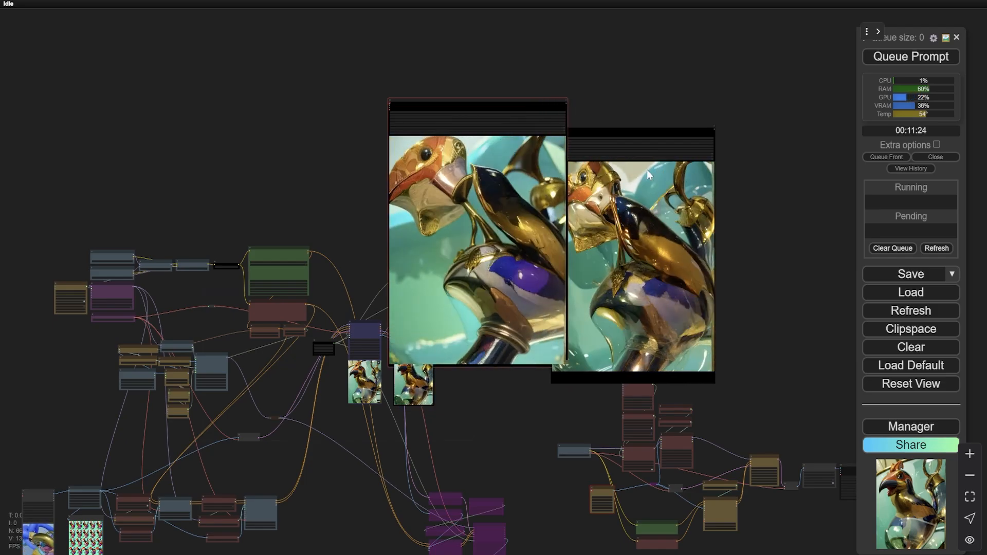
pyautogui.moveTo(619, 128); pyautogui.dragTo(647, 103)
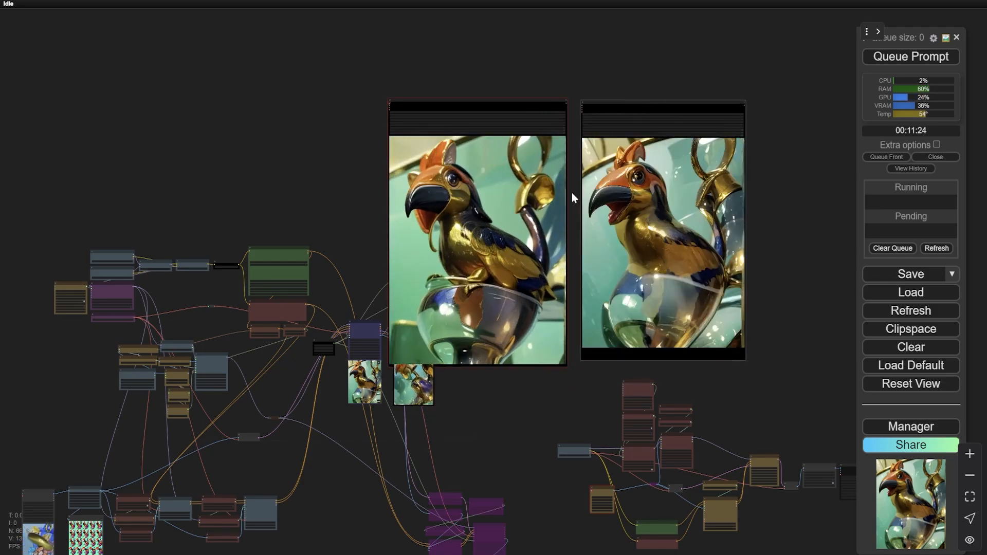
# Step: Compare the details of the original and upscaled bird animations in the two enlarged Video Combine previews
pyautogui.scroll(10, 571, 193)
pyautogui.rightClick(571, 193)
pyautogui.click(431, 240)
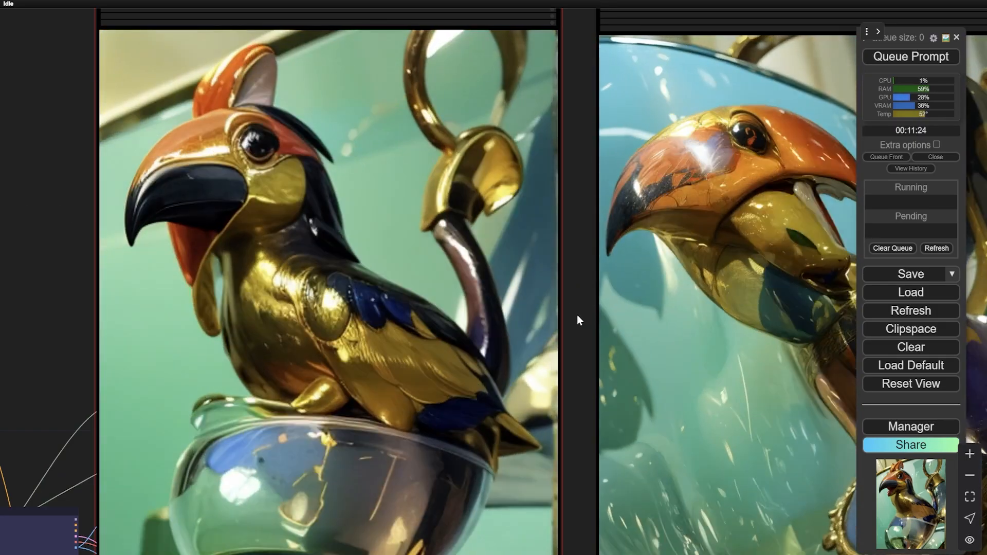
pyautogui.moveTo(577, 315); pyautogui.dragTo(292, 309)
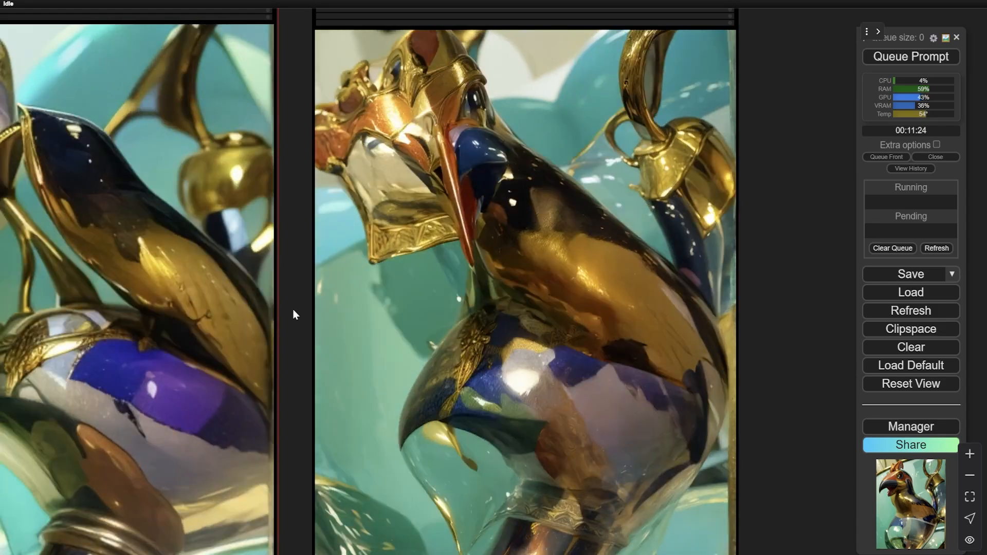
pyautogui.scroll(-6, 458, 266)
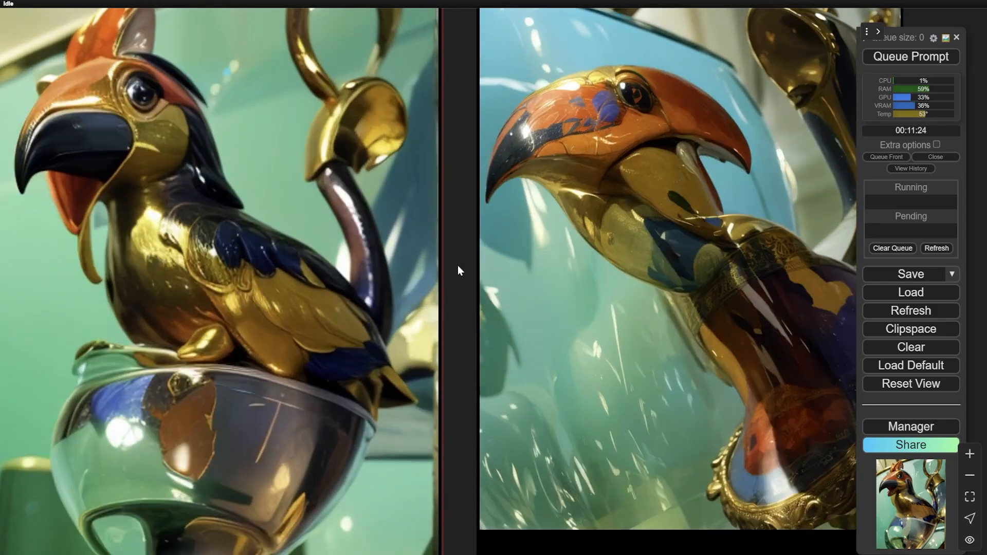
pyautogui.scroll(4, 465, 283)
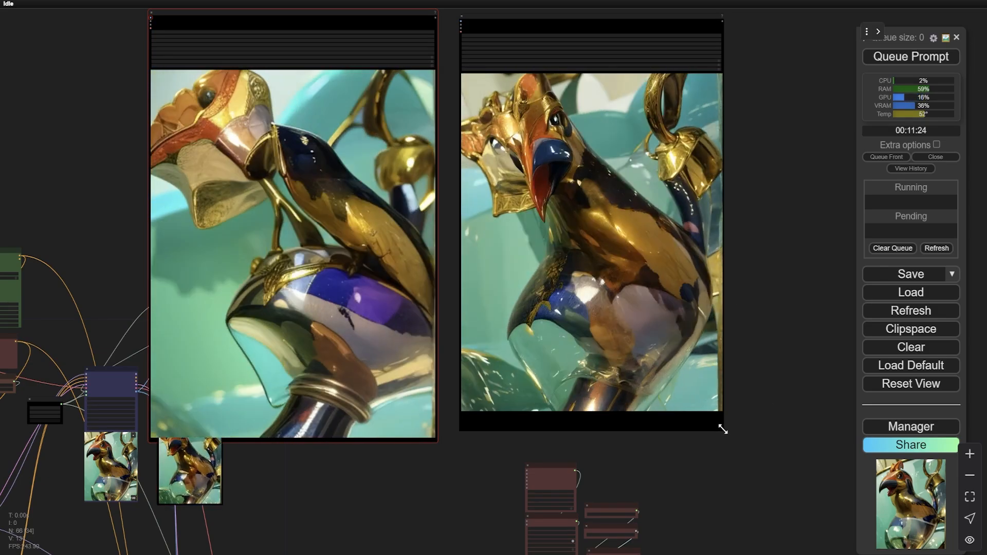
# Step: Widen the upscaled Video Combine preview to fill its node, and shift both comparison nodes clear of the KSampler's output nodes
pyautogui.moveTo(721, 429); pyautogui.dragTo(740, 437)
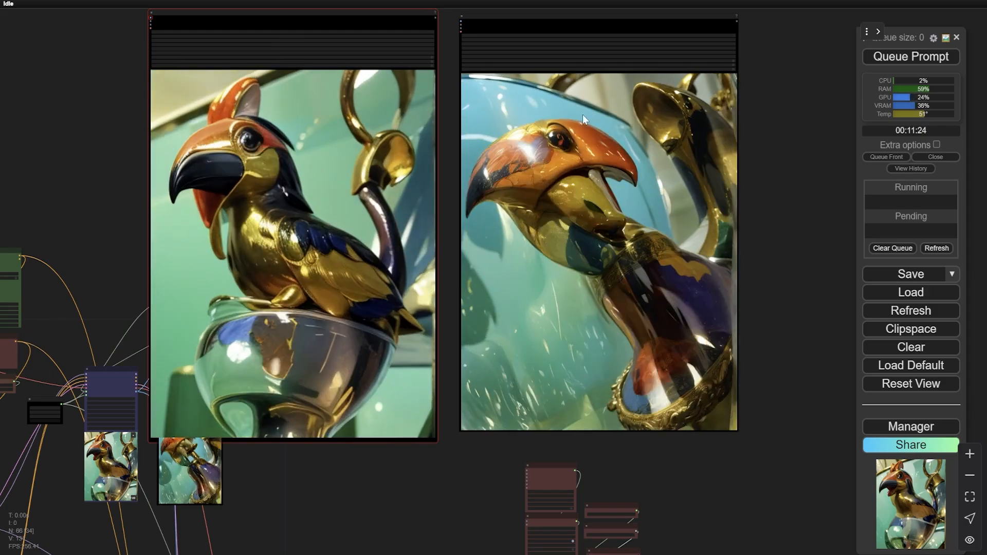
pyautogui.moveTo(570, 17); pyautogui.dragTo(639, 20)
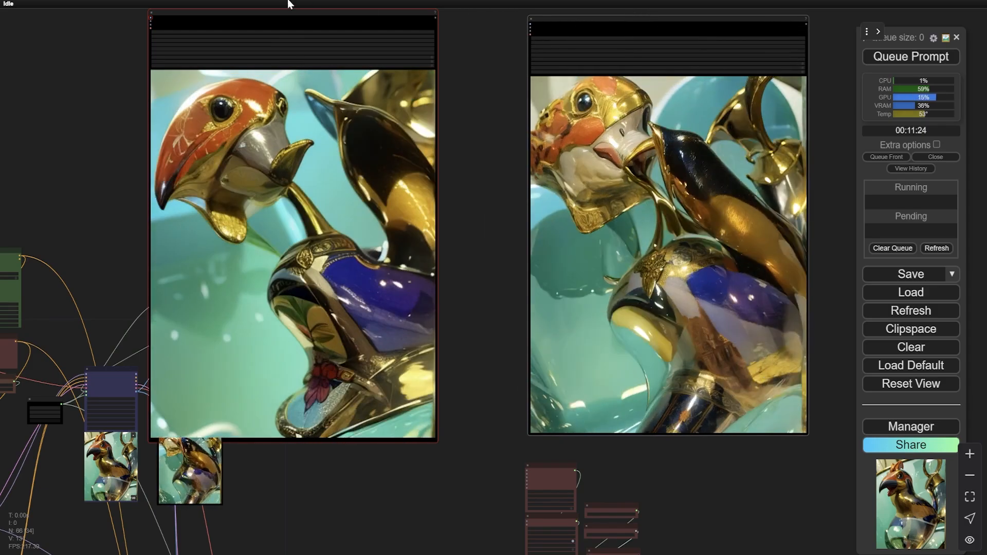
pyautogui.moveTo(289, 13); pyautogui.dragTo(362, 15)
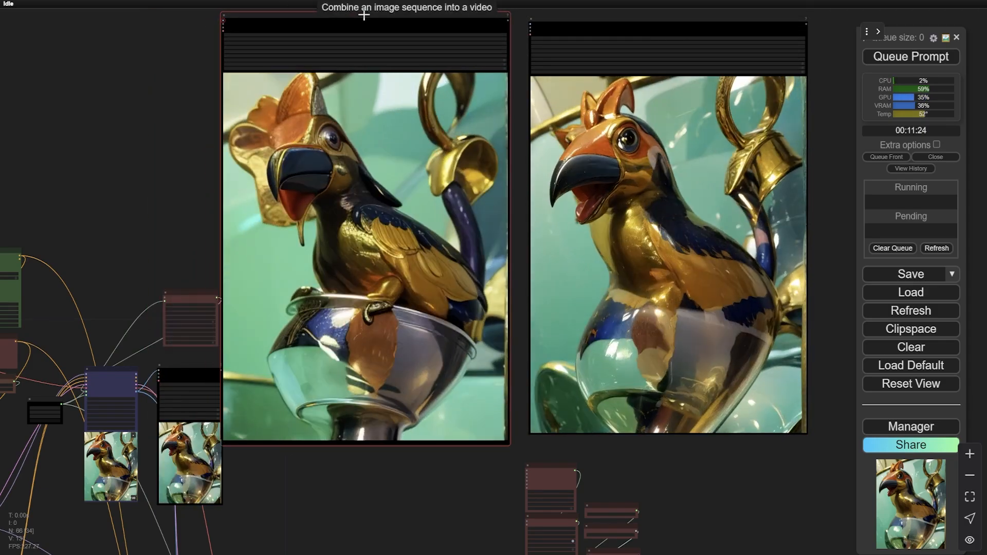
# Step: Re-enable the bypassed Upscale Latent By and Scaled Soft Weights nodes in the second-pass upscale section
pyautogui.moveTo(285, 496); pyautogui.dragTo(495, 174)
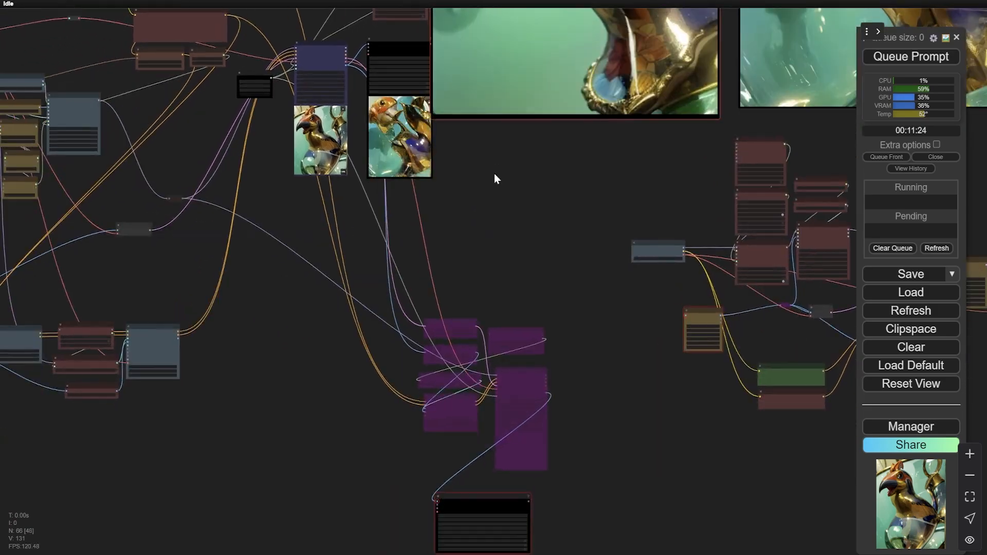
pyautogui.scroll(5, 483, 260)
pyautogui.moveTo(483, 260); pyautogui.dragTo(532, 97)
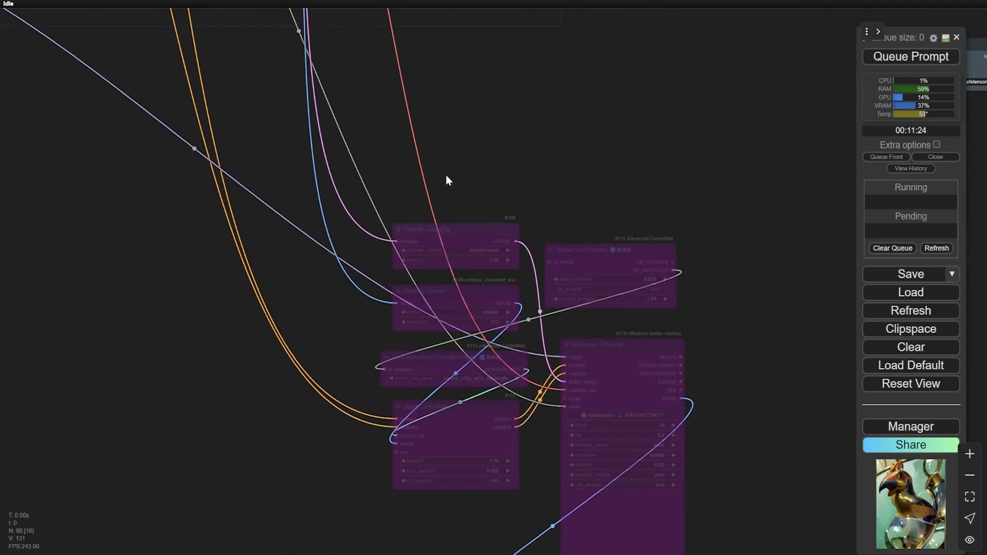
pyautogui.scroll(4, 463, 221)
pyautogui.scroll(-8, 474, 242)
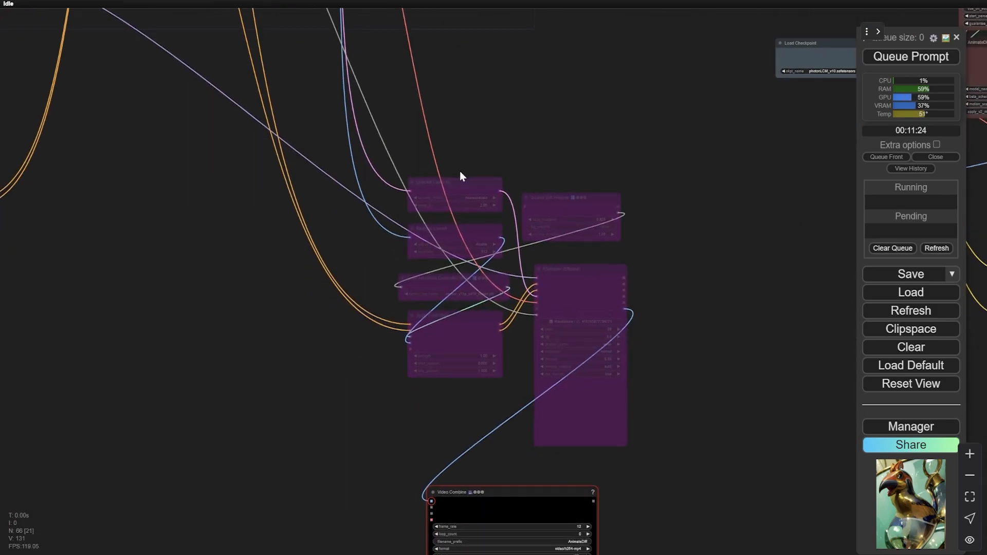
pyautogui.rightClick(452, 180)
pyautogui.click(476, 385)
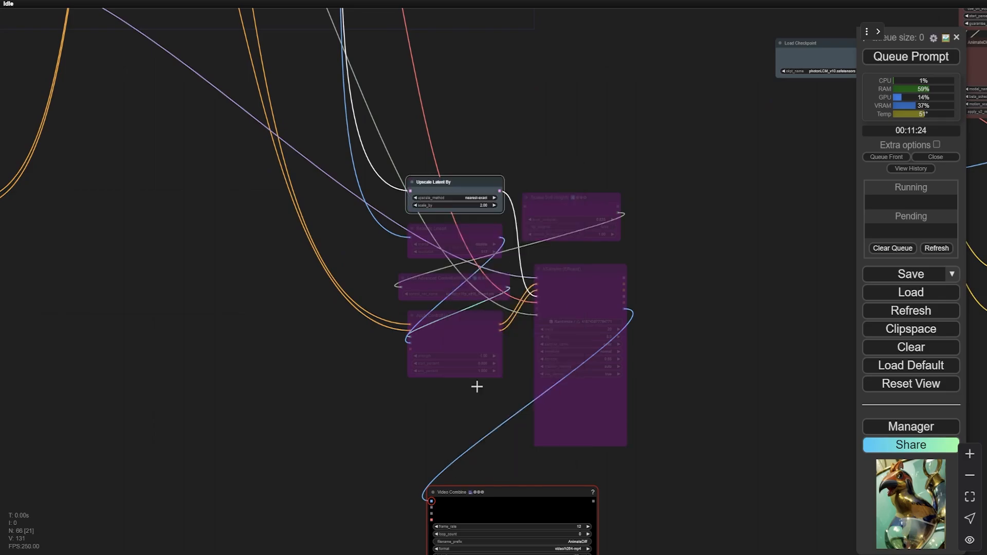
pyautogui.rightClick(592, 194)
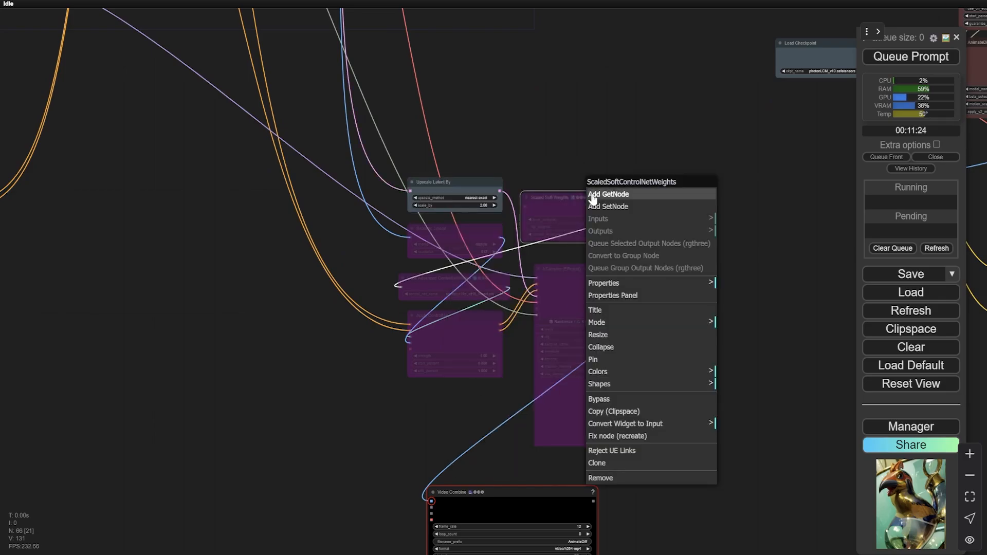
pyautogui.click(598, 398)
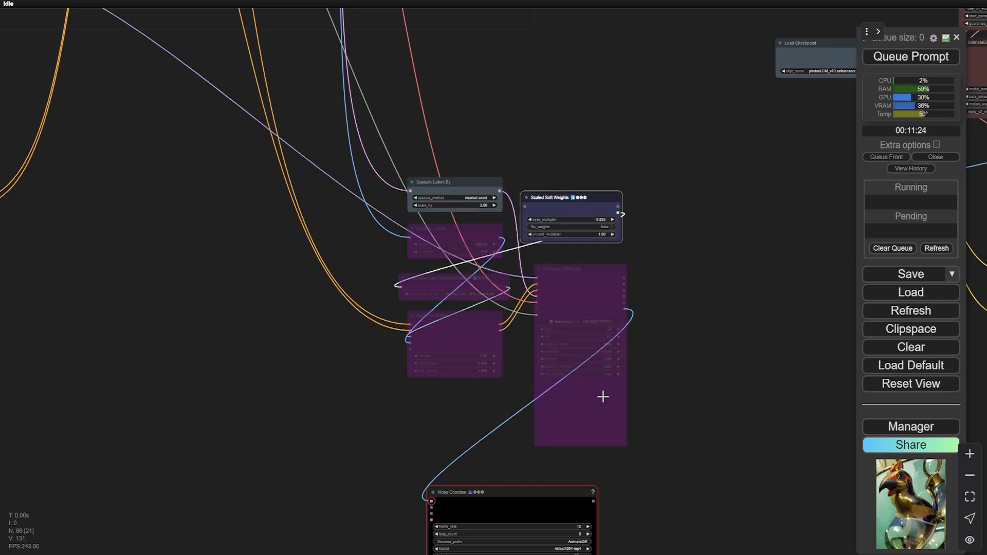
# Step: Re-enable the bypassed Realistic Lineart, Load Advanced ControlNet Model and Apply ControlNet nodes in the second-pass upscale section
pyautogui.rightClick(472, 232)
pyautogui.click(479, 450)
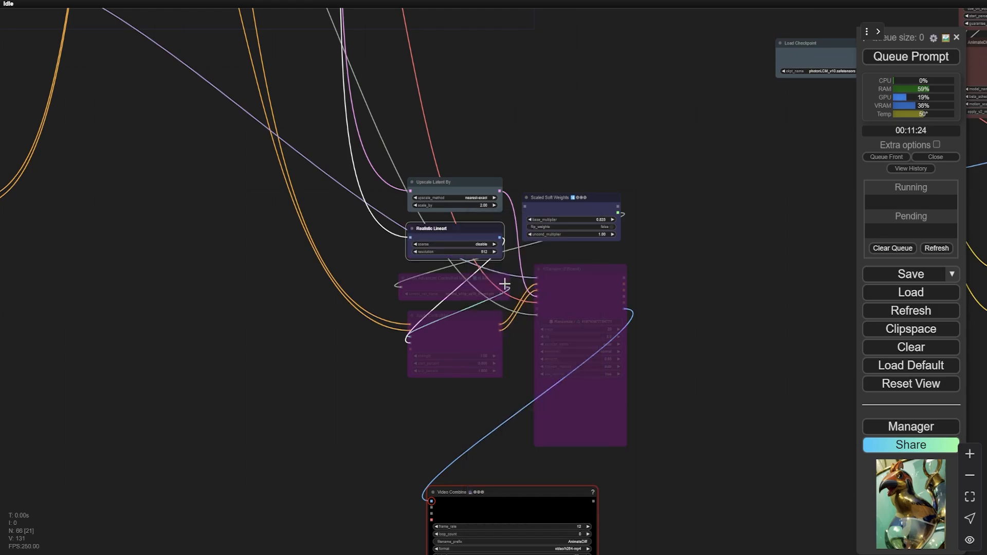
pyautogui.rightClick(479, 278)
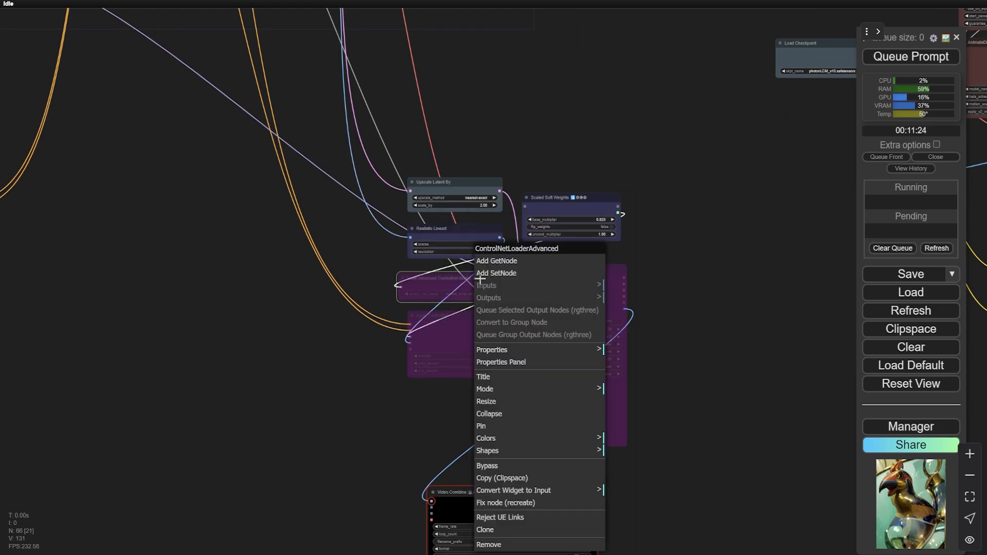
pyautogui.click(487, 466)
pyautogui.rightClick(481, 326)
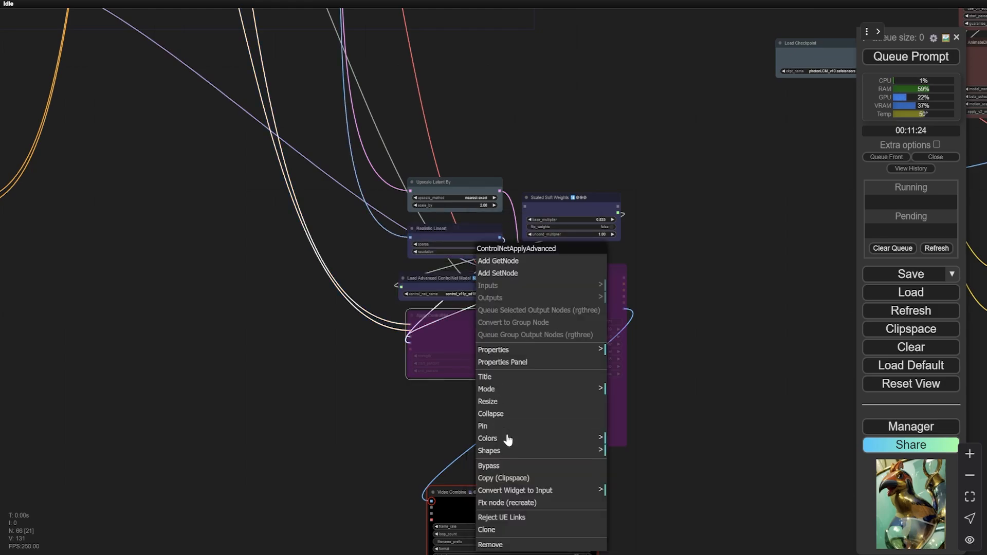
pyautogui.click(489, 466)
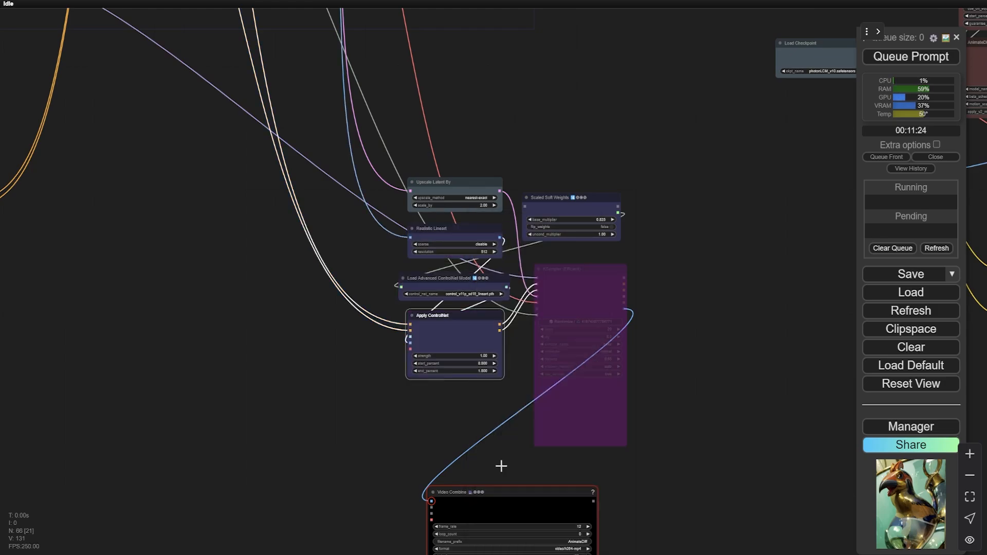
# Step: Re-enable the bypassed KSampler (Efficient) node that feeds the lower Video Combine node
pyautogui.rightClick(564, 294)
pyautogui.click(578, 456)
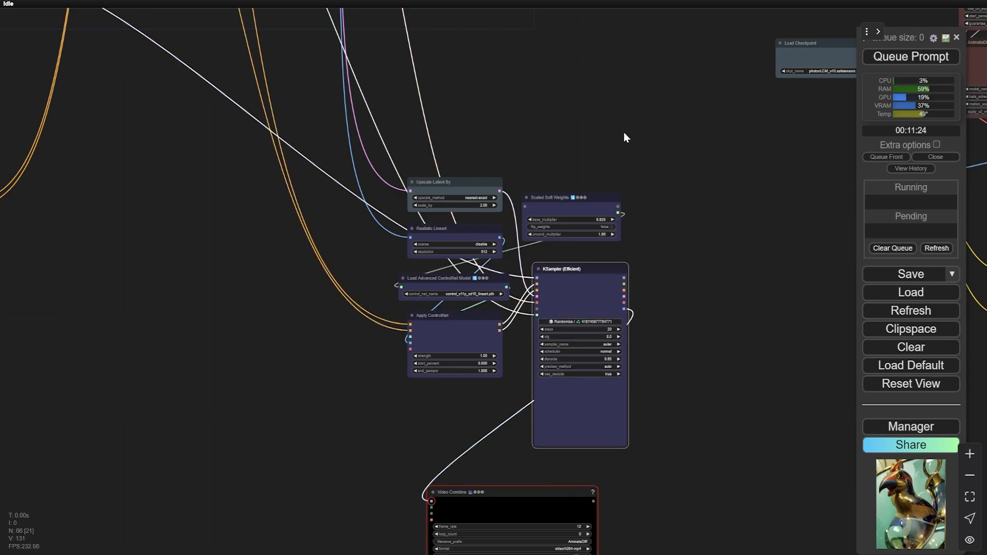
pyautogui.moveTo(624, 133); pyautogui.dragTo(601, 142)
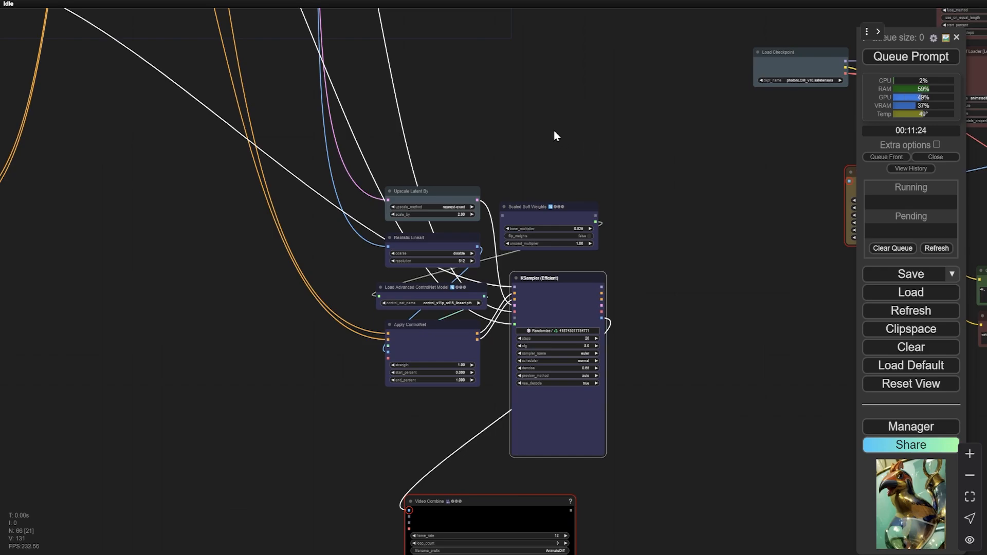
# Step: Shift the HighRes-Fix Script node slightly clear of the comparison preview and bypass it
pyautogui.moveTo(489, 115); pyautogui.dragTo(682, 422)
pyautogui.moveTo(670, 273); pyautogui.dragTo(699, 503)
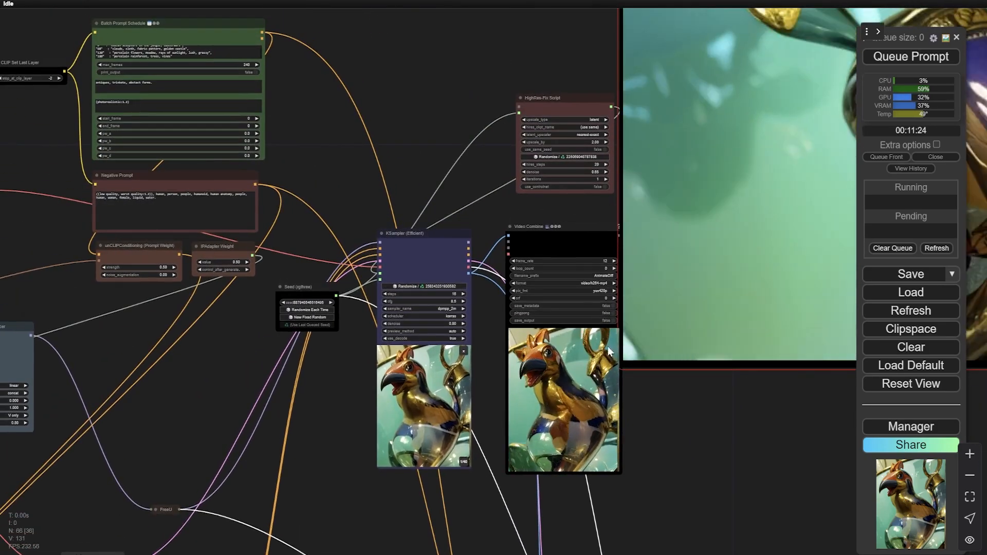
pyautogui.rightClick(550, 101)
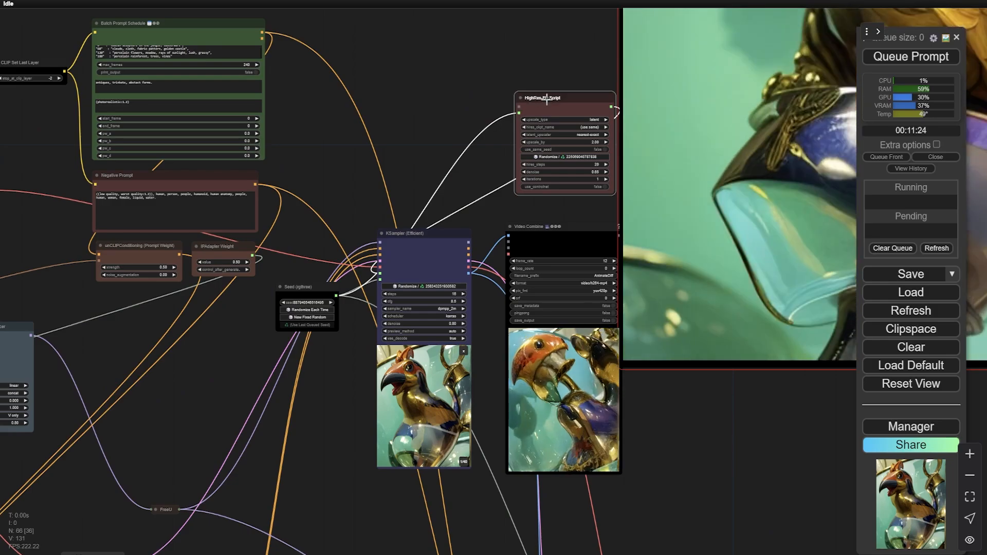
pyautogui.moveTo(522, 103); pyautogui.dragTo(497, 99)
pyautogui.rightClick(520, 90)
pyautogui.click(533, 303)
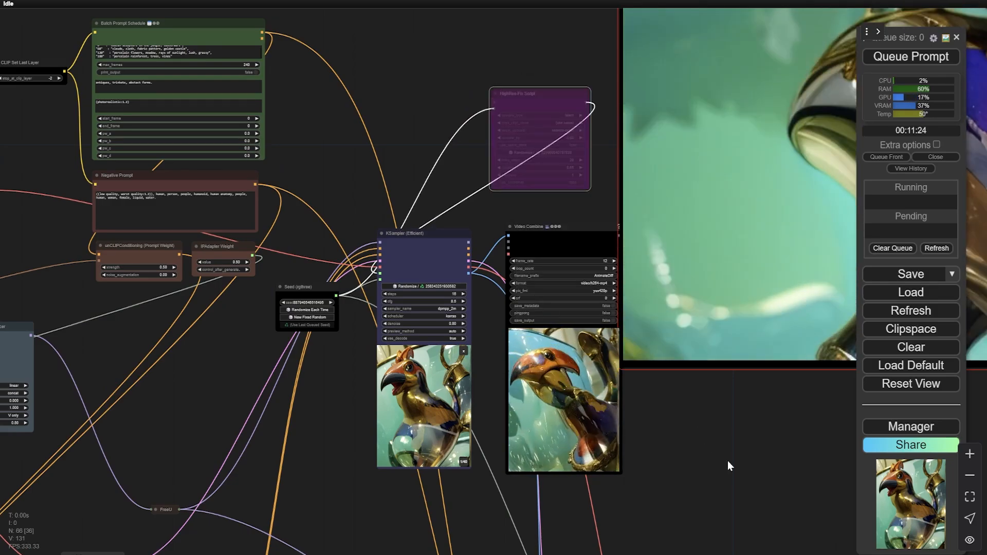
# Step: Examine the re-enabled second-pass upscale nodes, their KSampler (Efficient) settings and the links feeding the lower Video Combine node
pyautogui.moveTo(692, 478); pyautogui.dragTo(539, 203)
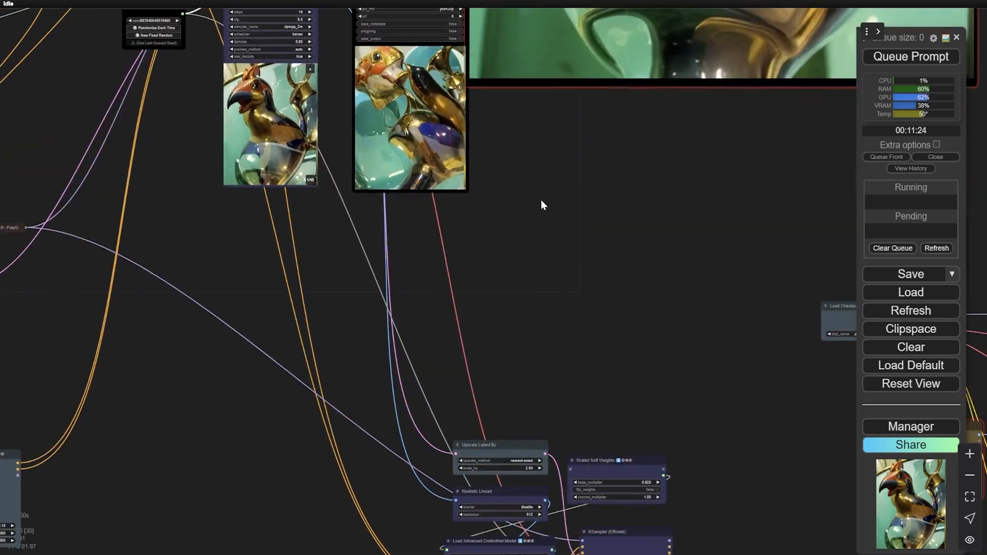
pyautogui.moveTo(608, 273); pyautogui.dragTo(556, 64)
pyautogui.moveTo(663, 230); pyautogui.dragTo(655, 128)
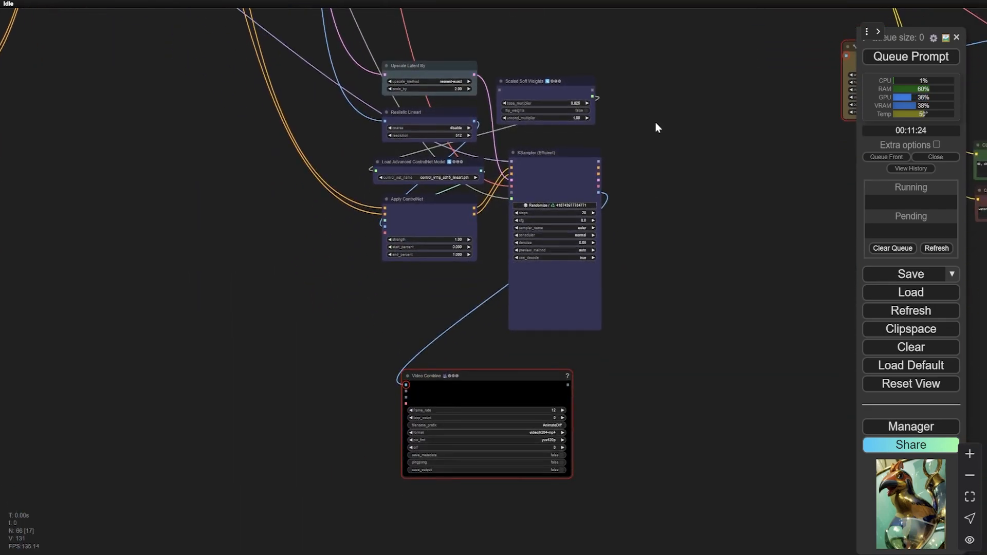
pyautogui.scroll(5, 479, 41)
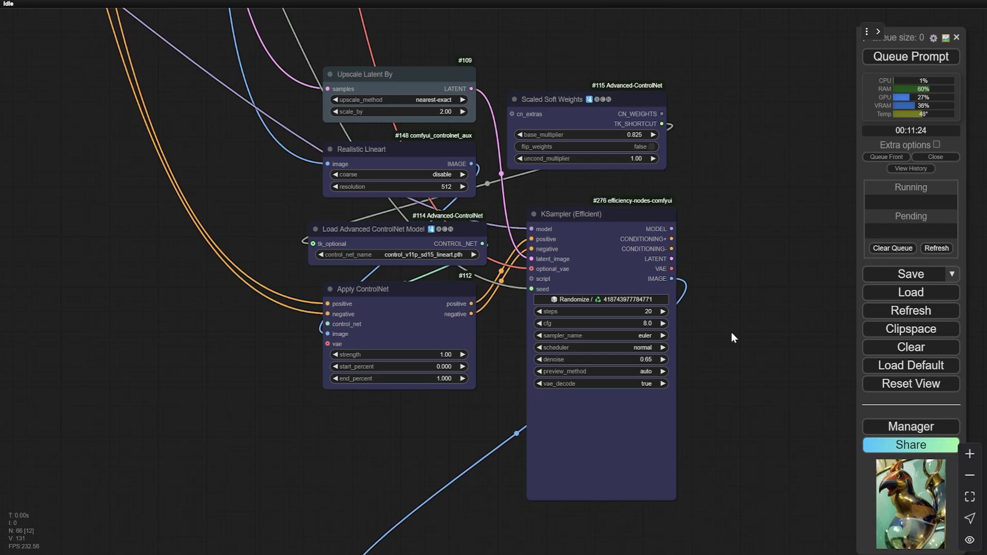
pyautogui.moveTo(708, 368); pyautogui.dragTo(681, 296)
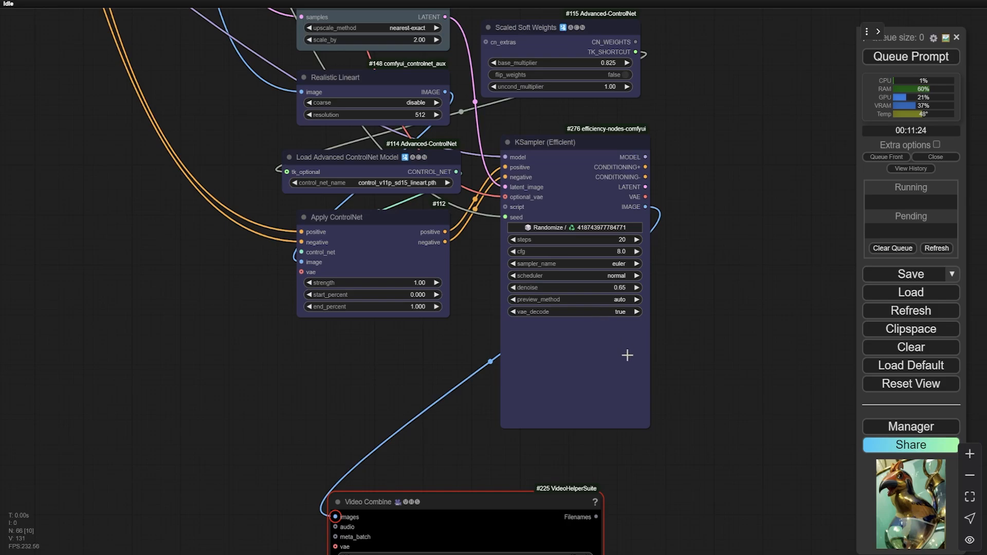
pyautogui.moveTo(733, 414); pyautogui.dragTo(650, 363)
pyautogui.scroll(-9, 741, 239)
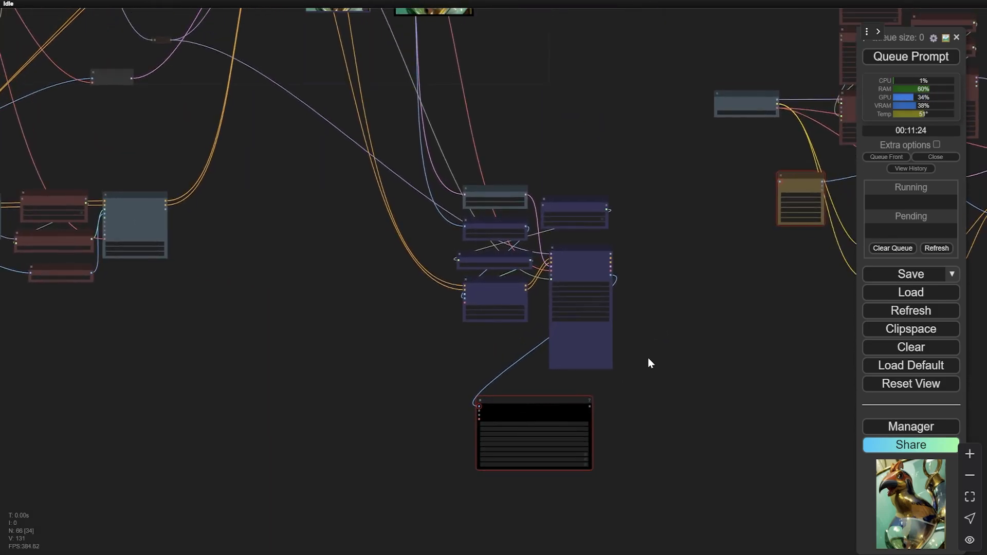
pyautogui.moveTo(663, 190); pyautogui.dragTo(703, 262)
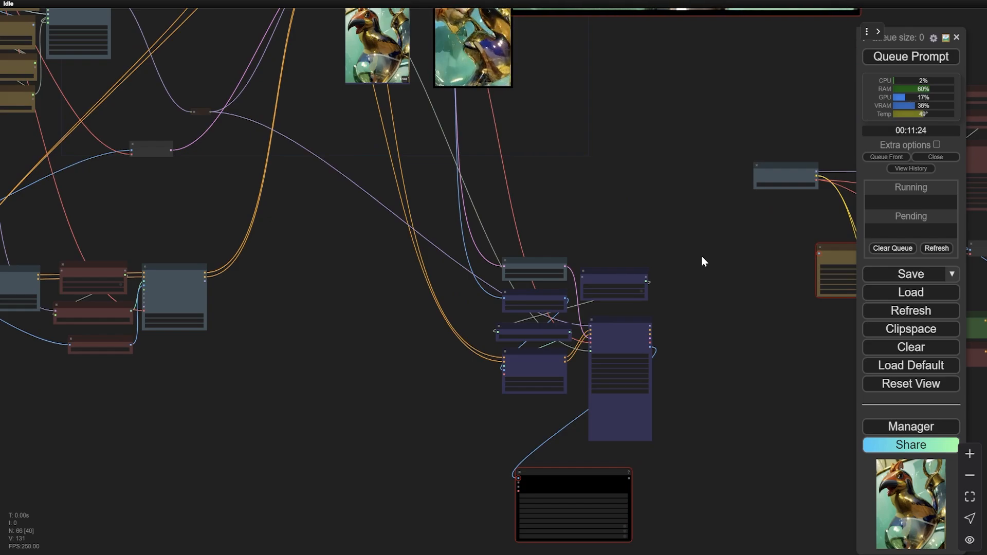
# Step: Queue the prompt to generate the second-pass latent upscale and follow the run to the second-pass KSampler (Efficient)
pyautogui.click(908, 58)
pyautogui.moveTo(671, 94); pyautogui.dragTo(700, 248)
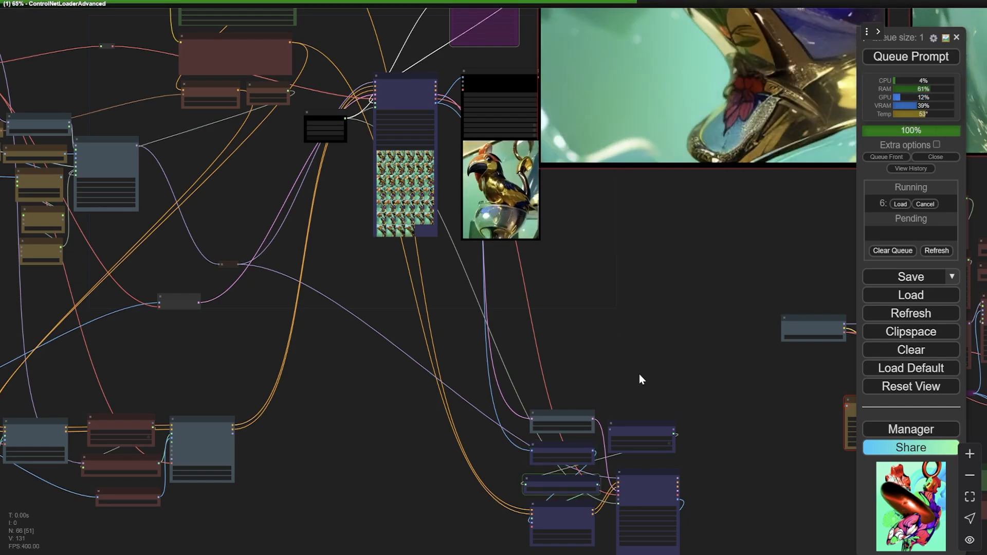
pyautogui.moveTo(641, 378); pyautogui.dragTo(587, 166)
pyautogui.scroll(2, 673, 353)
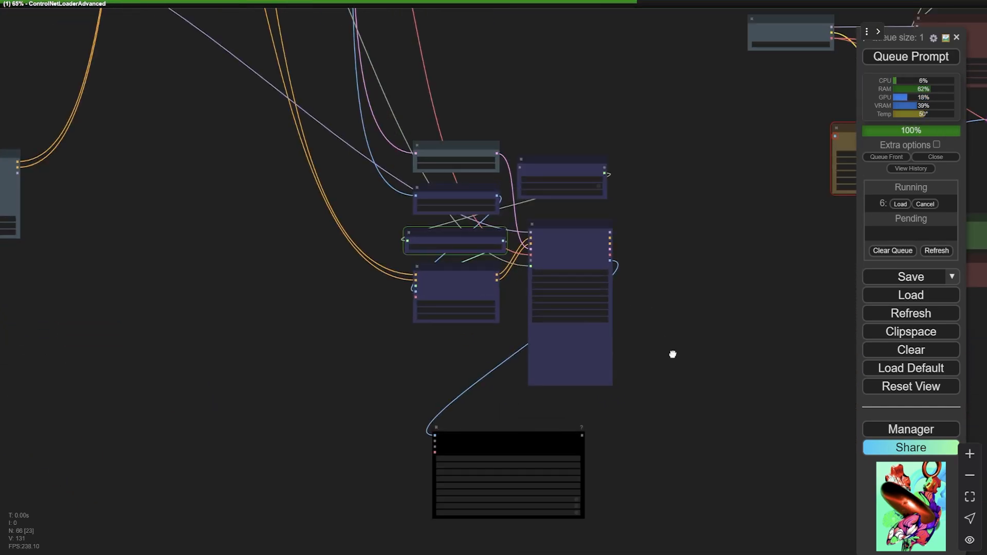
pyautogui.moveTo(673, 353); pyautogui.dragTo(687, 251)
pyautogui.scroll(5, 423, 112)
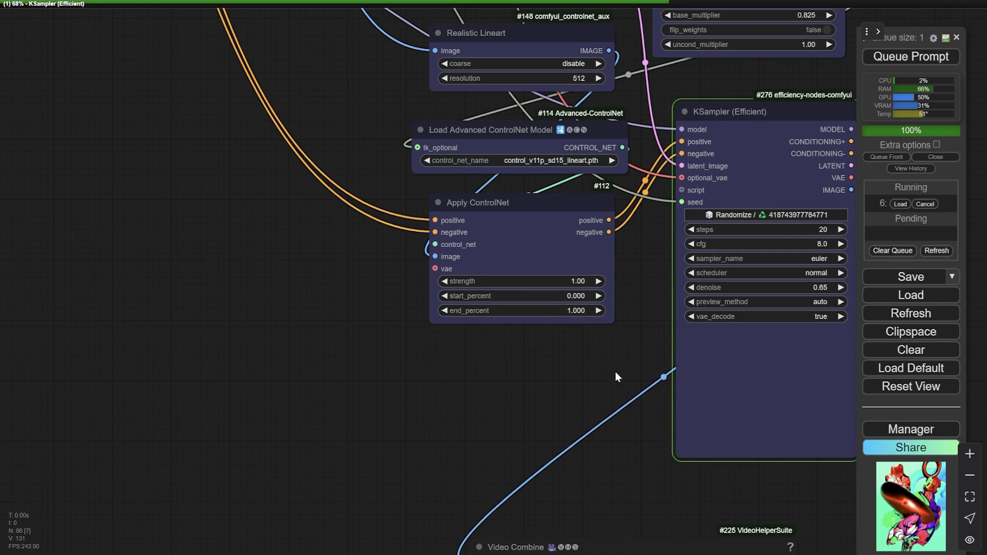
pyautogui.moveTo(615, 377); pyautogui.dragTo(396, 338)
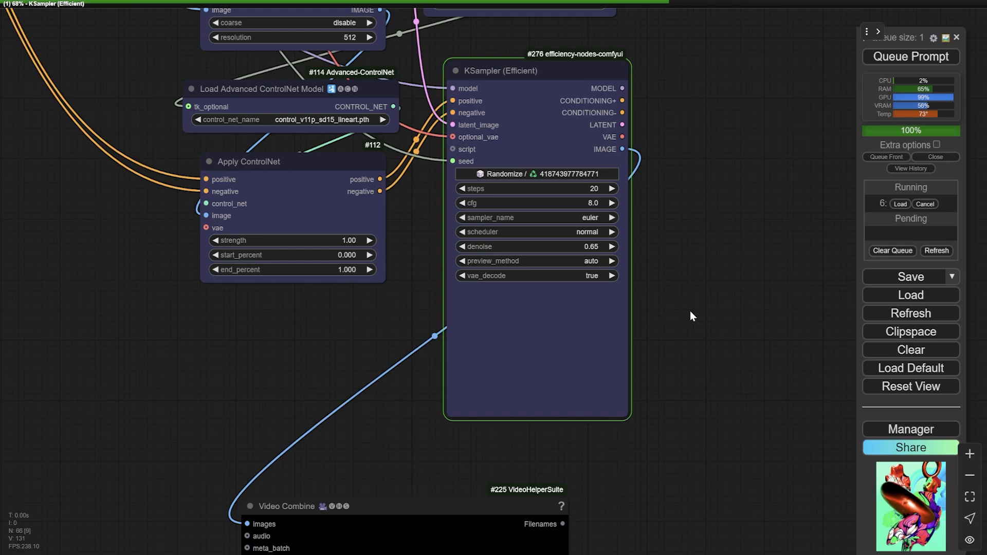
# Step: Make the second-pass Video Combine node narrower and taller, and shift it slightly further under the KSampler (Efficient)
pyautogui.scroll(-7, 690, 311)
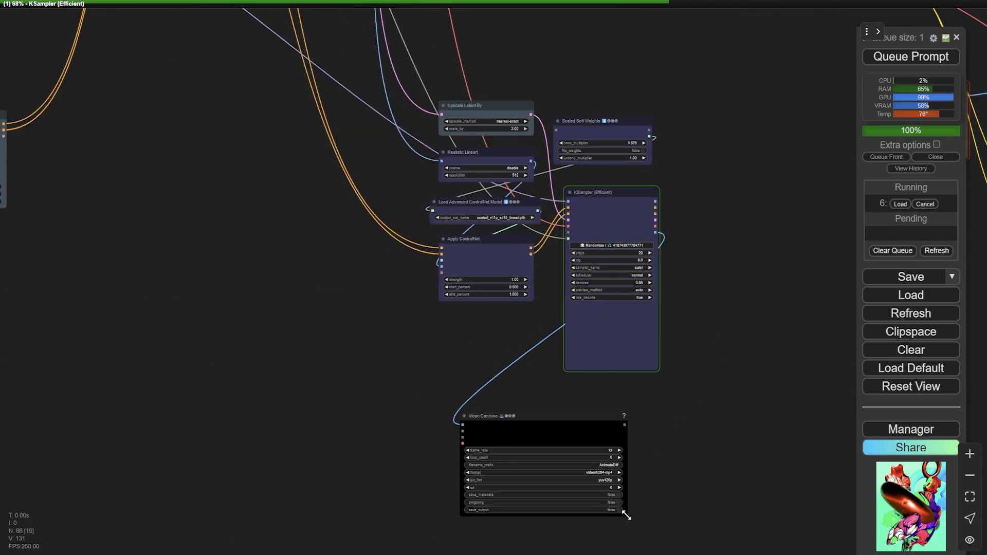
pyautogui.moveTo(620, 530); pyautogui.dragTo(604, 553)
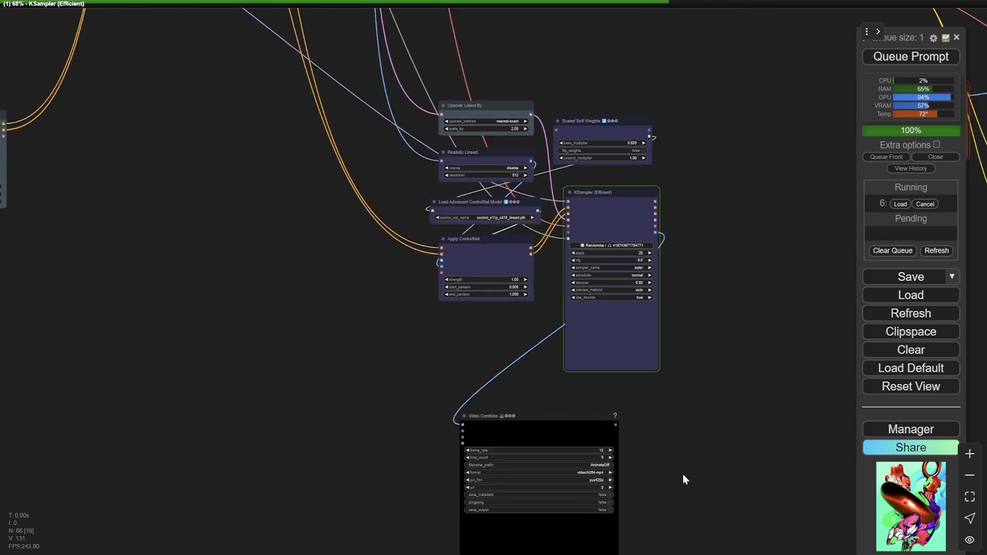
pyautogui.moveTo(683, 474); pyautogui.dragTo(659, 372)
pyautogui.moveTo(543, 319); pyautogui.dragTo(567, 310)
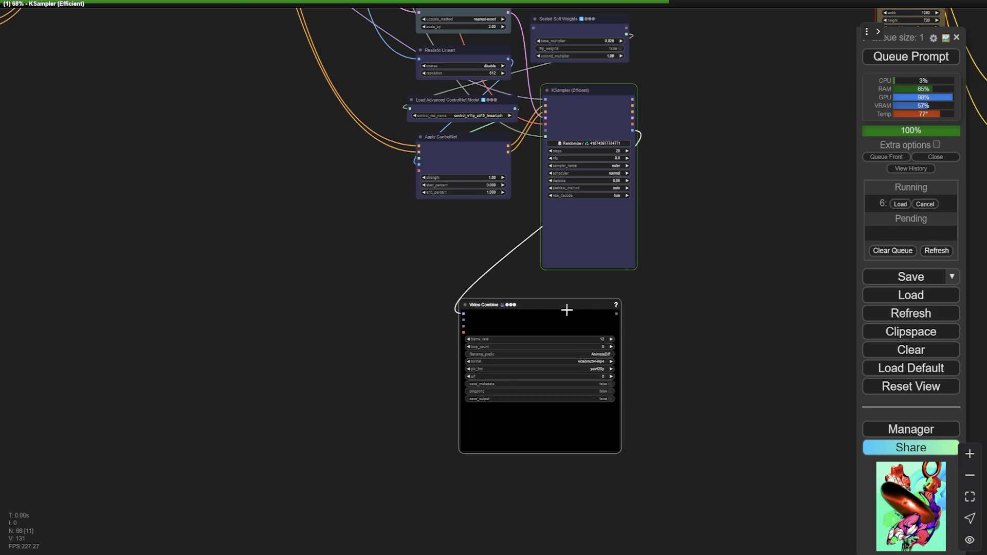
pyautogui.moveTo(683, 227); pyautogui.dragTo(677, 265)
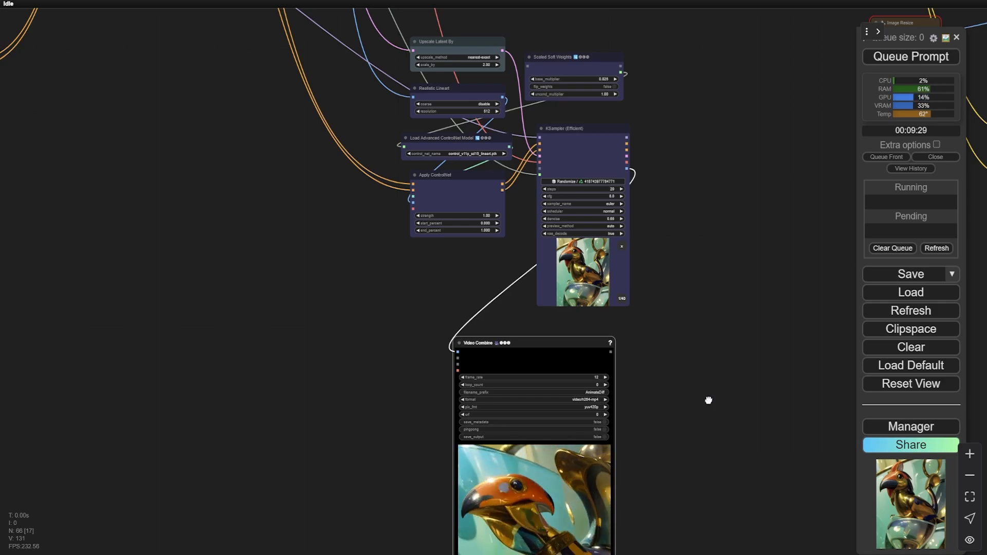
# Step: Place an enlarged copy of the second-pass Video Combine node beside the two comparison nodes and sync the previews
pyautogui.moveTo(709, 399); pyautogui.dragTo(658, 248)
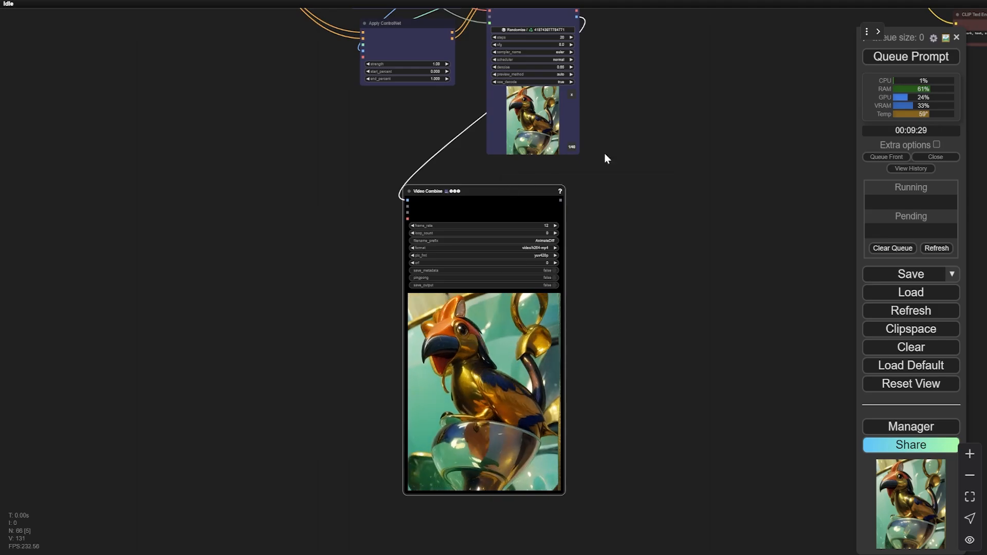
pyautogui.moveTo(749, 106); pyautogui.dragTo(472, 439)
pyautogui.moveTo(471, 172); pyautogui.dragTo(409, 520)
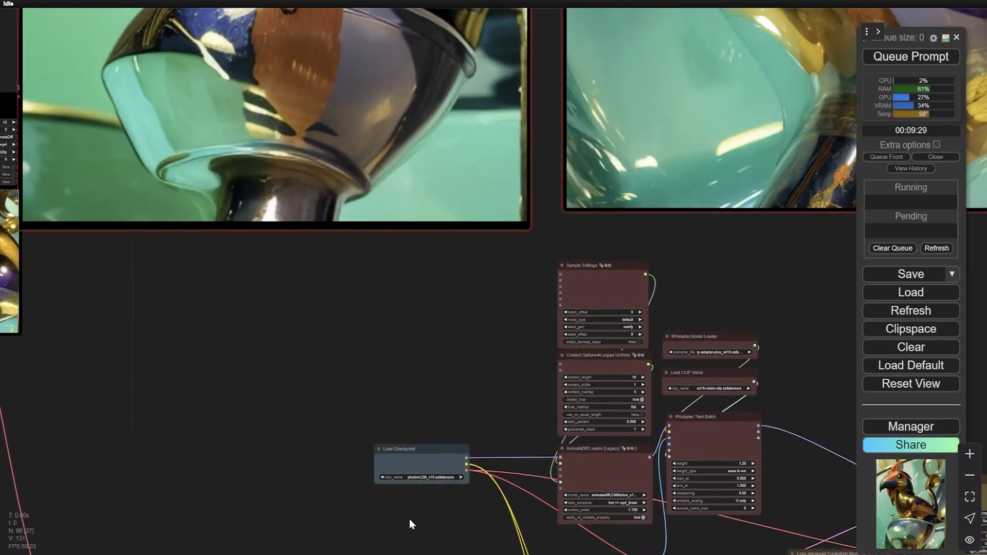
pyautogui.moveTo(522, 299); pyautogui.dragTo(378, 457)
pyautogui.scroll(-9, 378, 456)
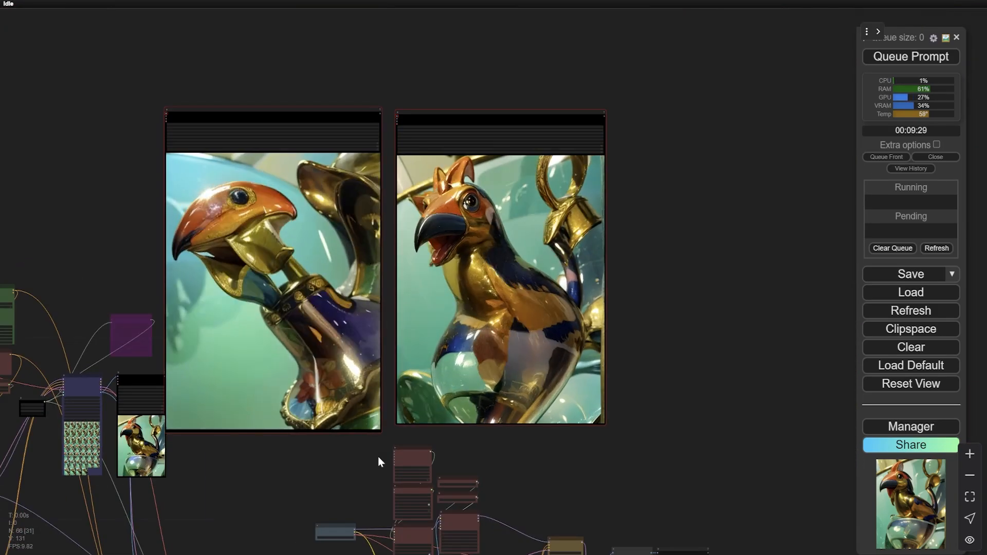
pyautogui.moveTo(751, 251); pyautogui.dragTo(545, 137)
pyautogui.hotkey('ctrl', 'v')
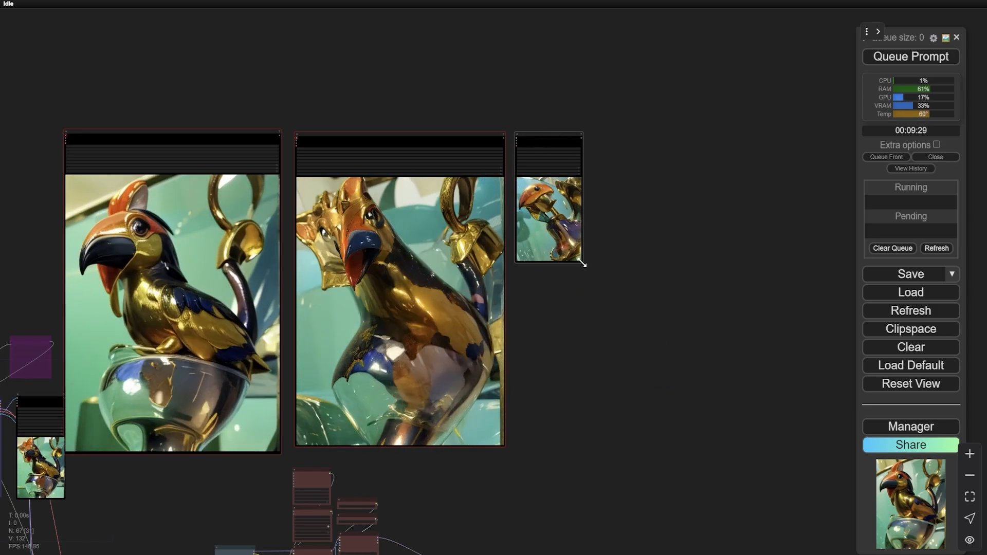
pyautogui.moveTo(581, 263); pyautogui.dragTo(726, 430)
pyautogui.rightClick(608, 258)
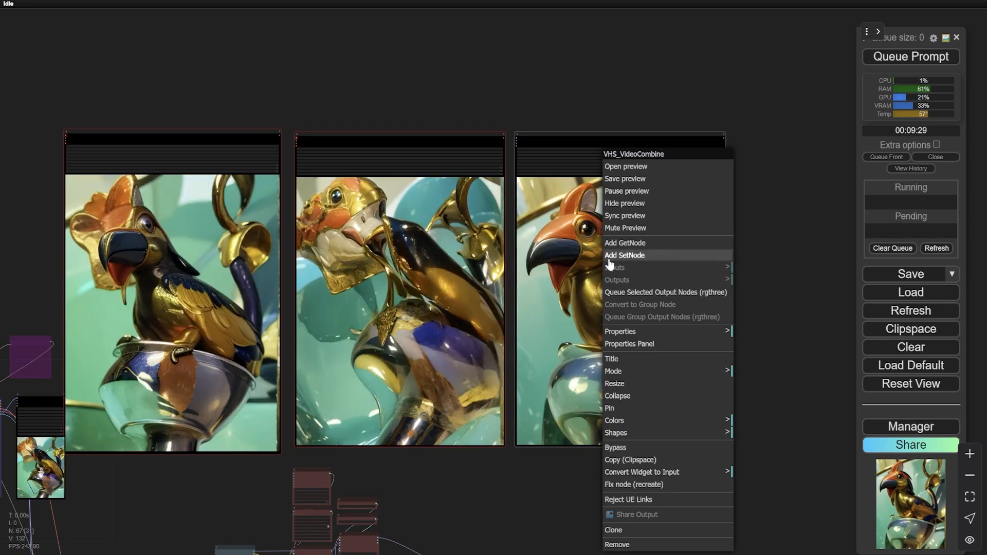
pyautogui.click(625, 218)
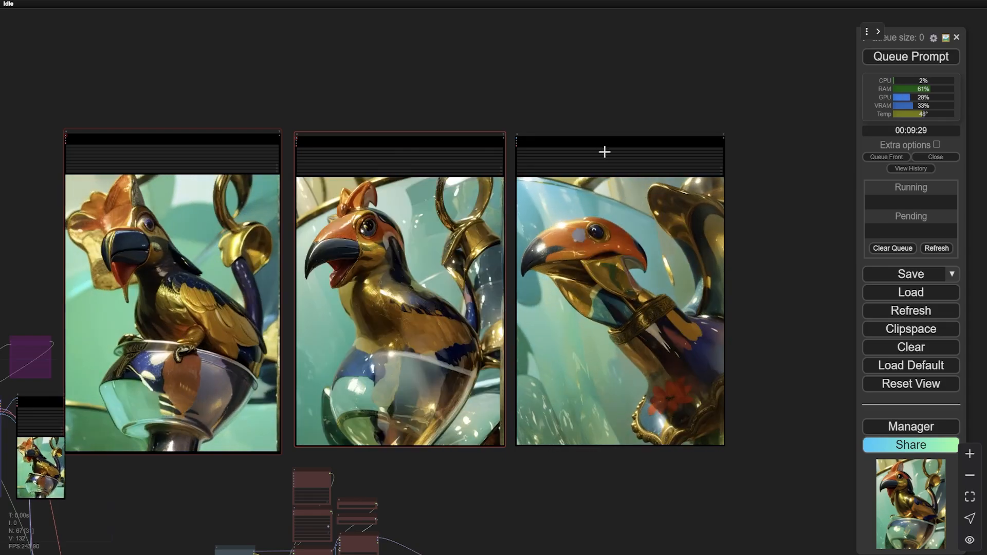
# Step: Delete the three enlarged Video Combine comparison nodes
pyautogui.click(597, 140)
pyautogui.press('Delete')
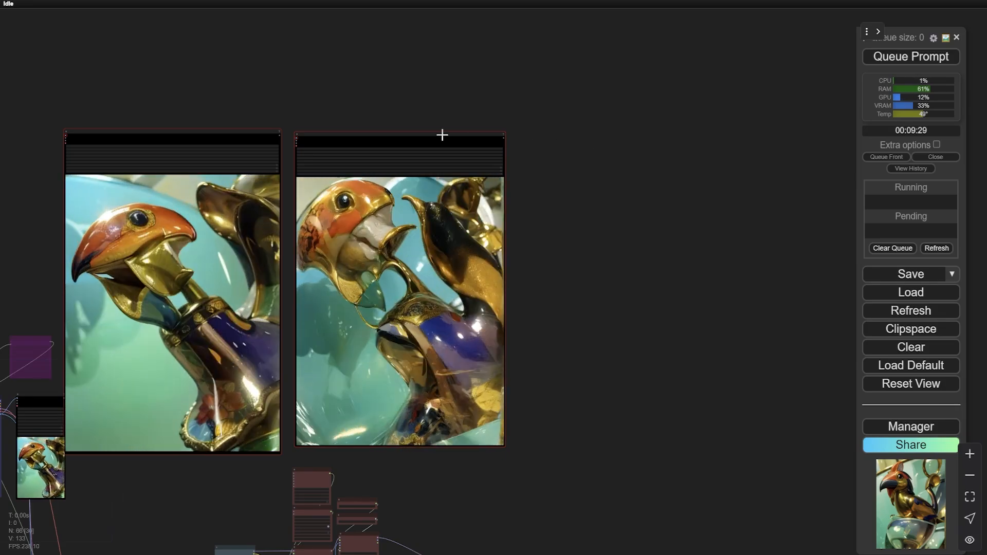
pyautogui.click(442, 135)
pyautogui.press('Delete')
pyautogui.click(226, 136)
pyautogui.press('Delete')
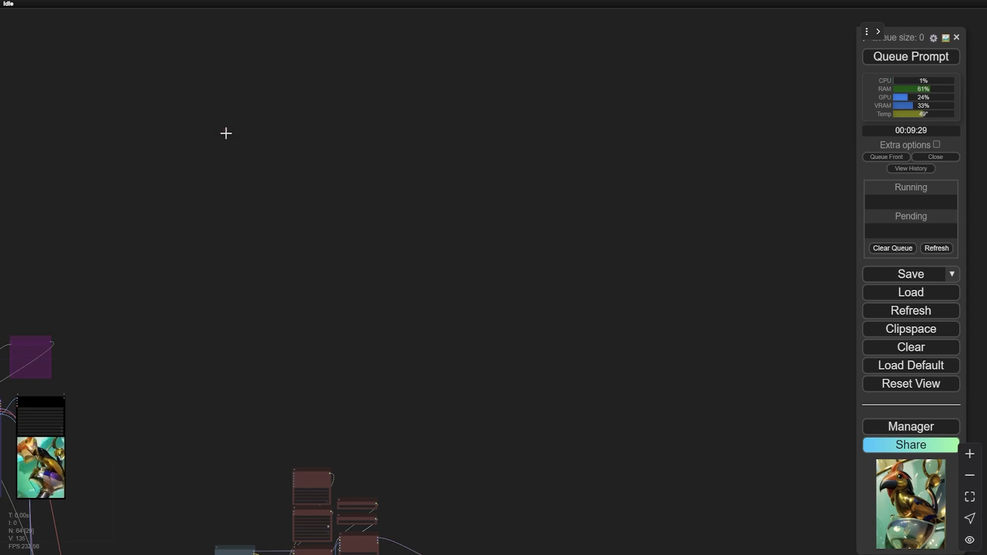
# Step: Connect the IMAGE output of the second-pass KSampler (Efficient) to the image input of the Image Resize node
pyautogui.moveTo(164, 401); pyautogui.dragTo(388, 108)
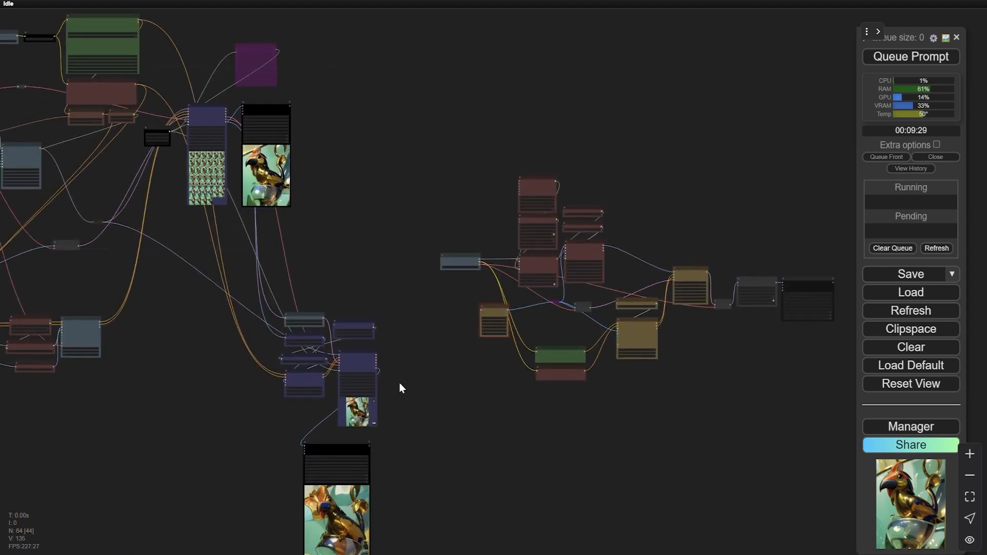
pyautogui.scroll(6, 426, 389)
pyautogui.moveTo(425, 392); pyautogui.dragTo(519, 202)
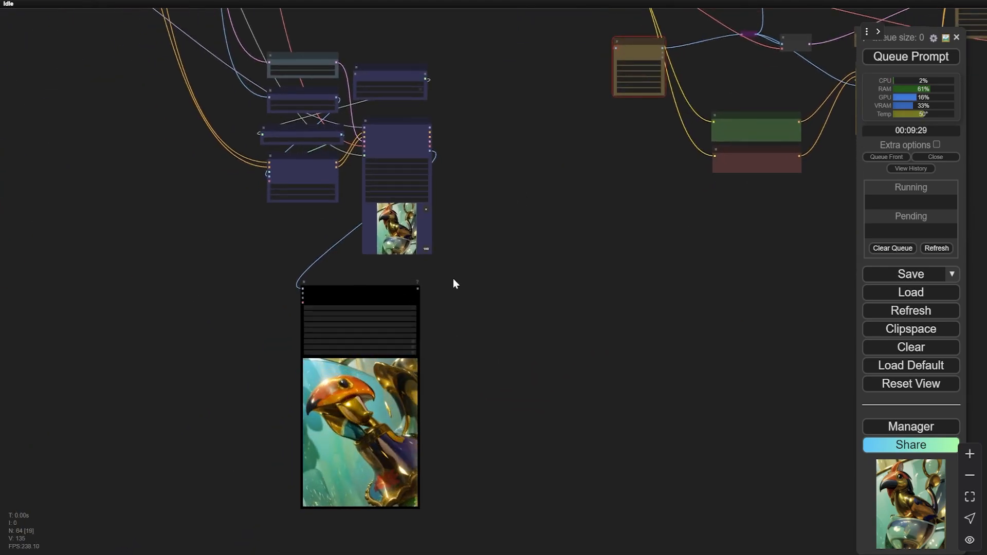
pyautogui.scroll(7, 454, 282)
pyautogui.moveTo(573, 103); pyautogui.dragTo(502, 278)
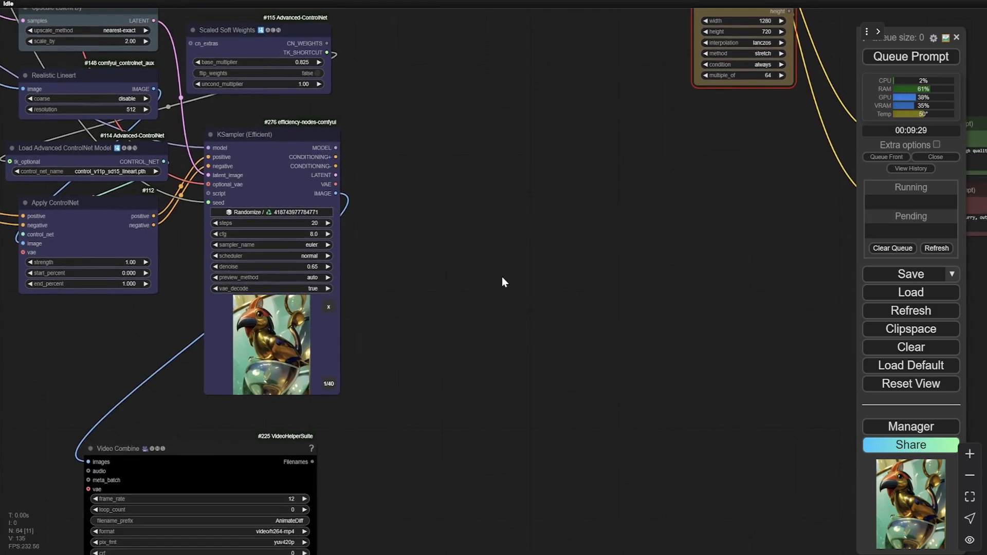
pyautogui.moveTo(478, 109); pyautogui.dragTo(496, 271)
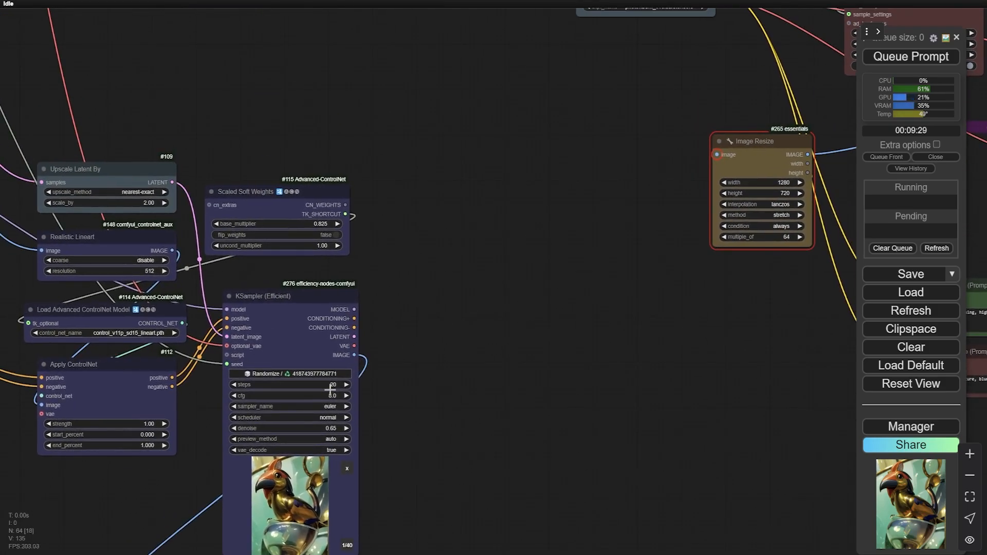
pyautogui.moveTo(398, 149); pyautogui.dragTo(337, 429)
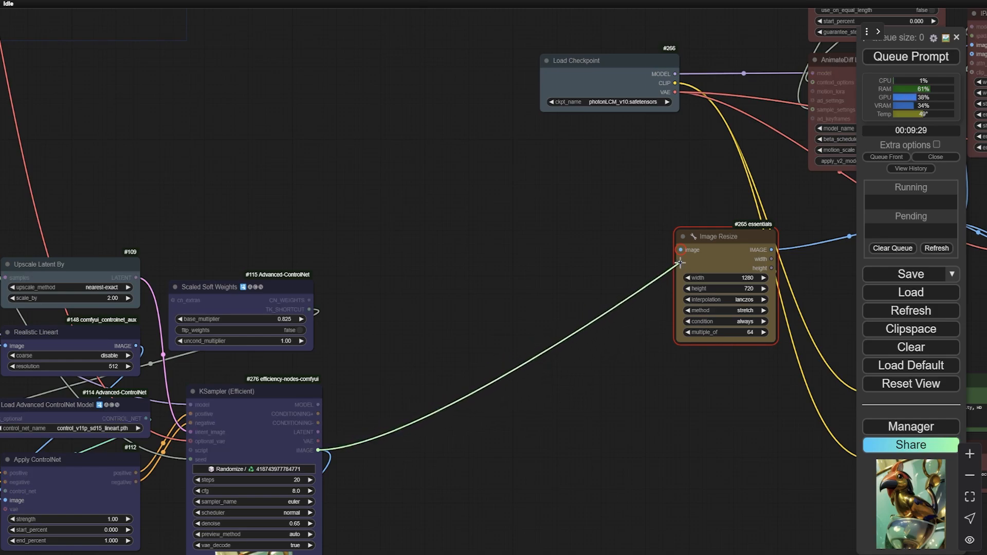
pyautogui.moveTo(681, 250); pyautogui.dragTo(680, 250)
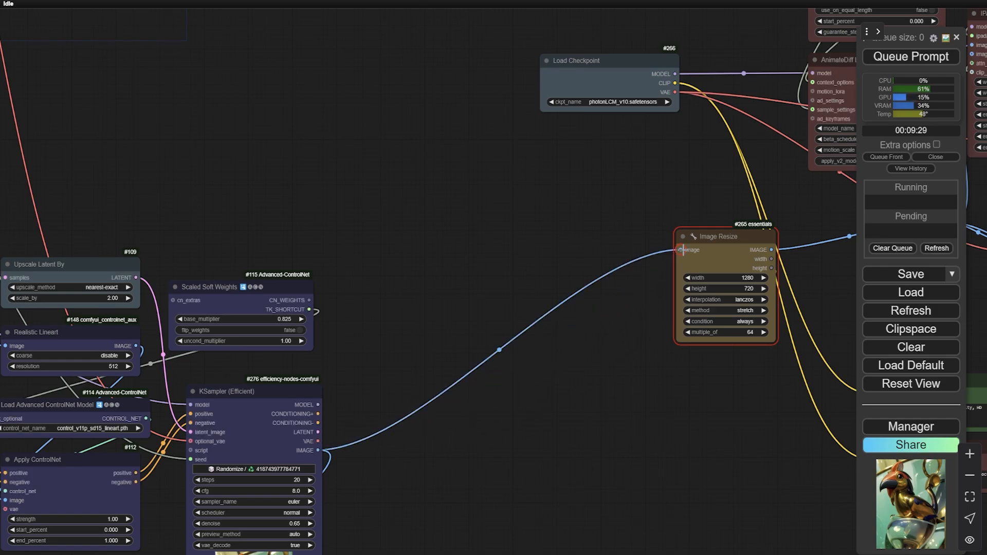
# Step: Set the Image Resize node's width to 1080 and height to 1350
pyautogui.moveTo(609, 200); pyautogui.dragTo(476, 180)
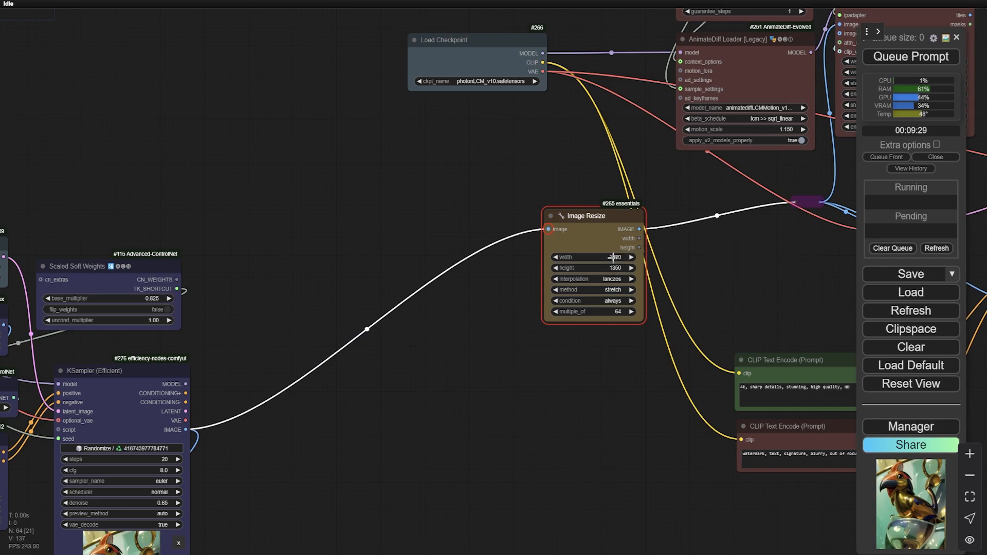
pyautogui.click(613, 257)
pyautogui.moveTo(751, 272); pyautogui.dragTo(704, 301)
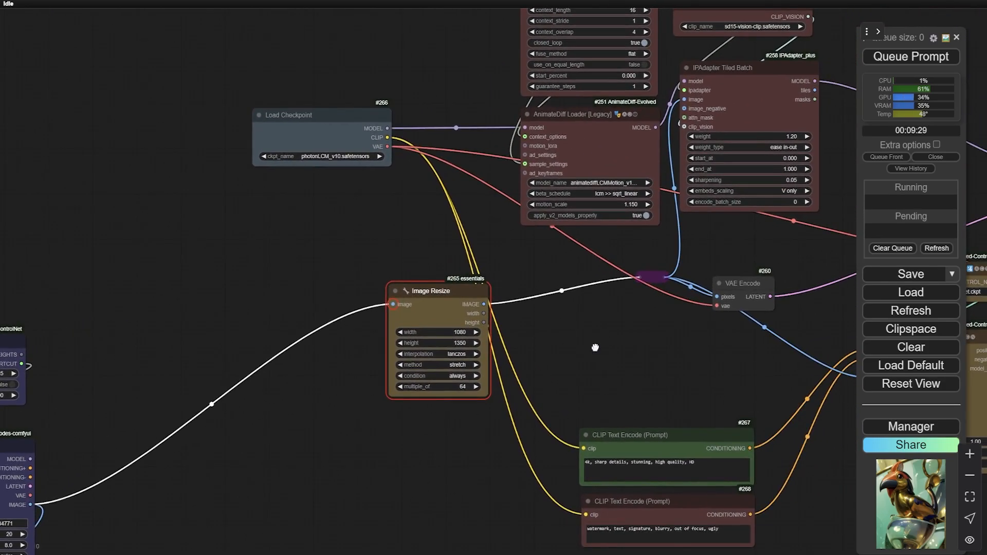
pyautogui.moveTo(595, 348); pyautogui.dragTo(488, 415)
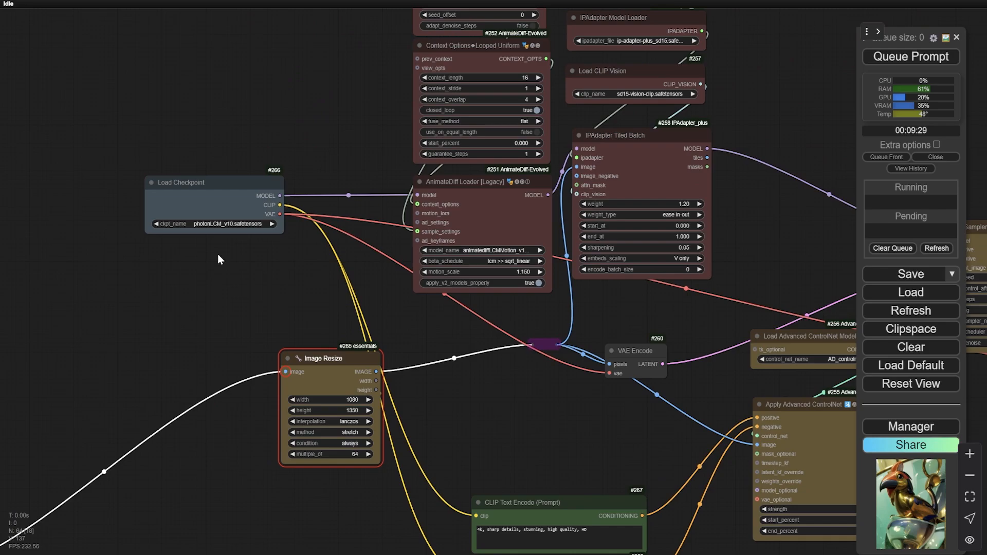
pyautogui.scroll(-6, 282, 299)
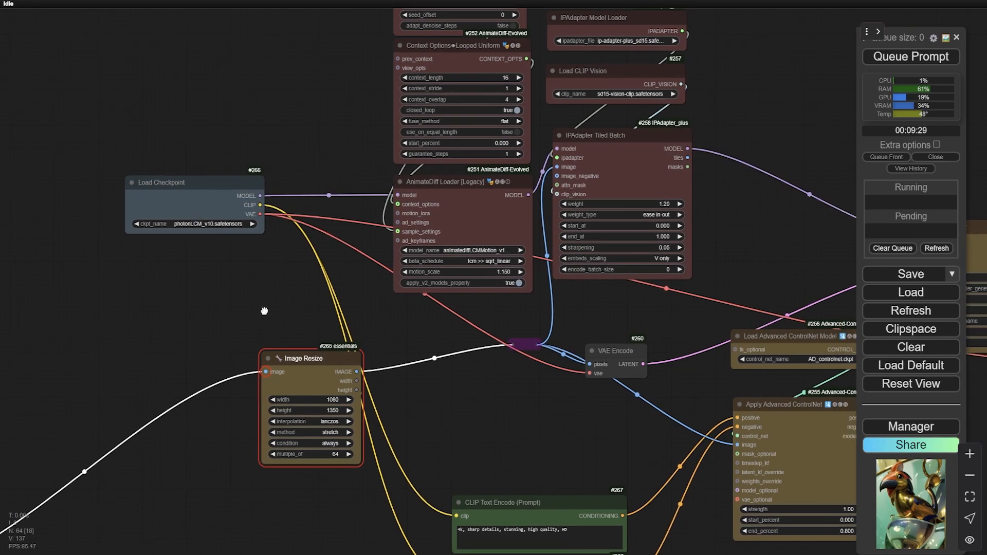
# Step: Inspect the LCM pass from its second-pass KSampler image input through the Image Resize, checkpoint, AnimateDiff and IPAdapter nodes
pyautogui.moveTo(468, 406); pyautogui.dragTo(328, 360)
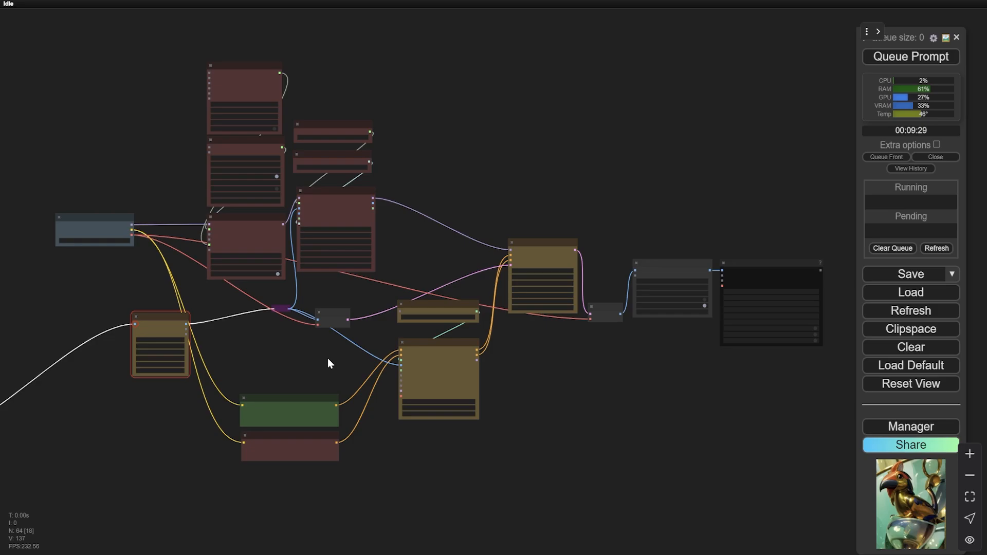
pyautogui.scroll(7, 275, 370)
pyautogui.moveTo(278, 366); pyautogui.dragTo(428, 298)
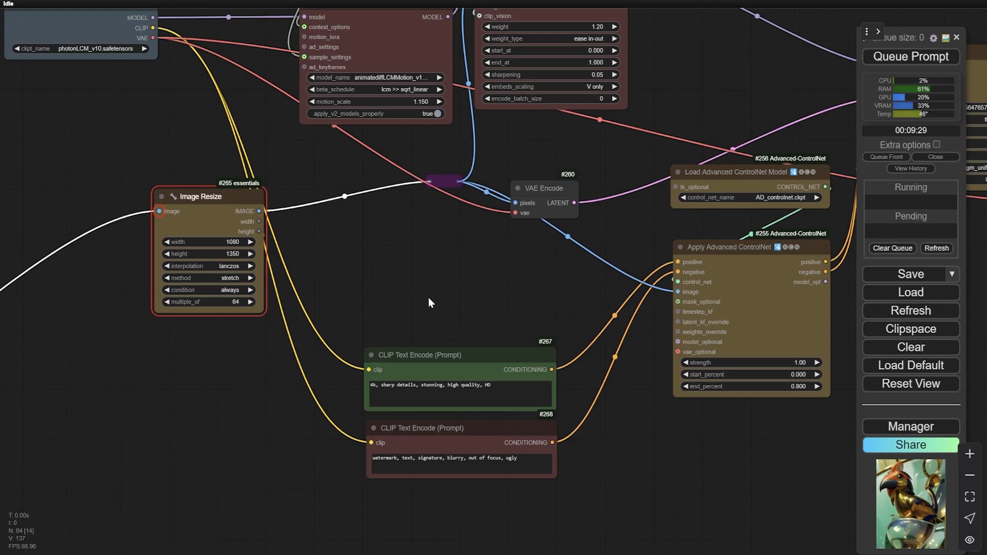
pyautogui.moveTo(123, 442); pyautogui.dragTo(644, 122)
pyautogui.moveTo(400, 270); pyautogui.dragTo(507, 365)
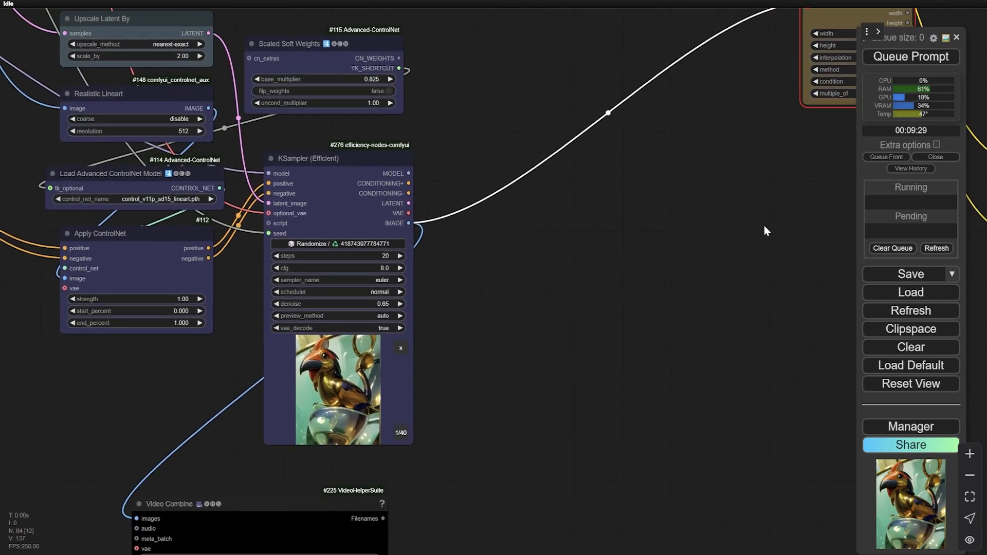
pyautogui.moveTo(763, 225); pyautogui.dragTo(444, 421)
pyautogui.moveTo(755, 231); pyautogui.dragTo(530, 302)
pyautogui.scroll(-3, 529, 302)
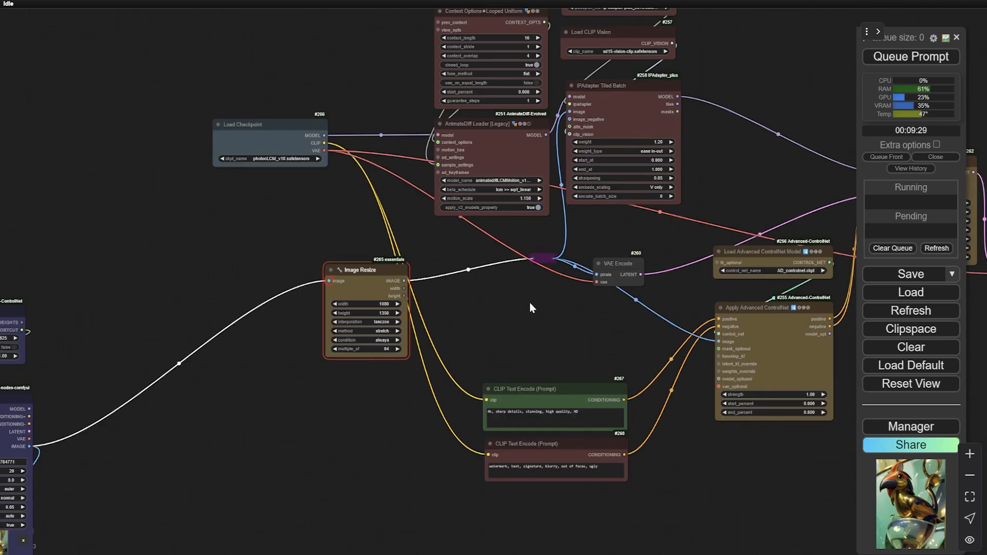
pyautogui.moveTo(591, 350); pyautogui.dragTo(460, 424)
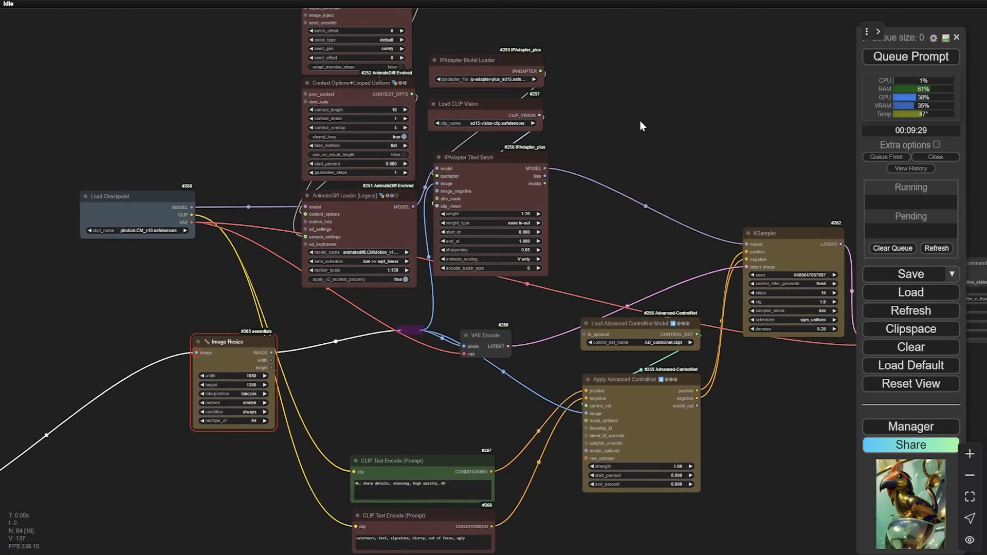
pyautogui.scroll(-5, 640, 121)
pyautogui.moveTo(640, 121); pyautogui.dragTo(556, 152)
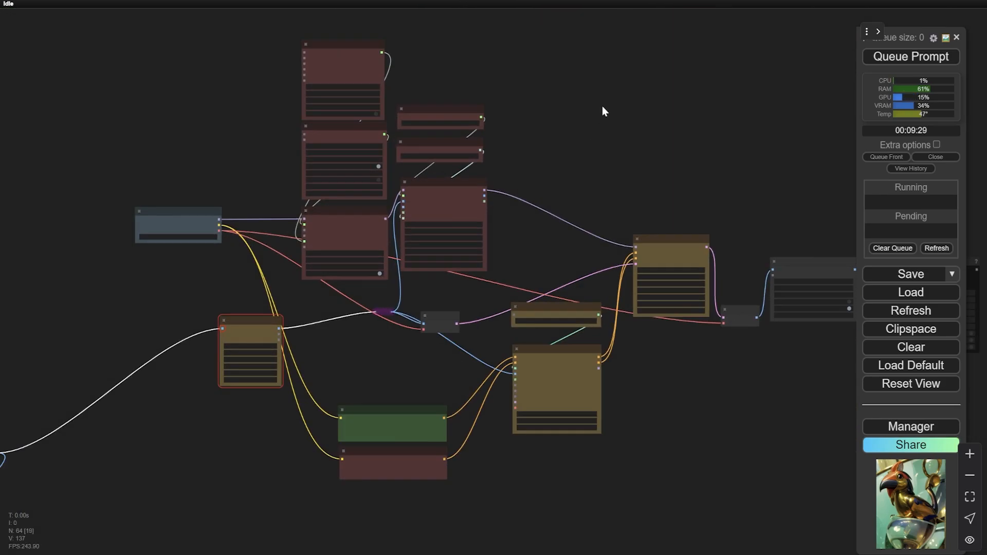
pyautogui.scroll(7, 591, 123)
pyautogui.moveTo(454, 113); pyautogui.dragTo(553, 201)
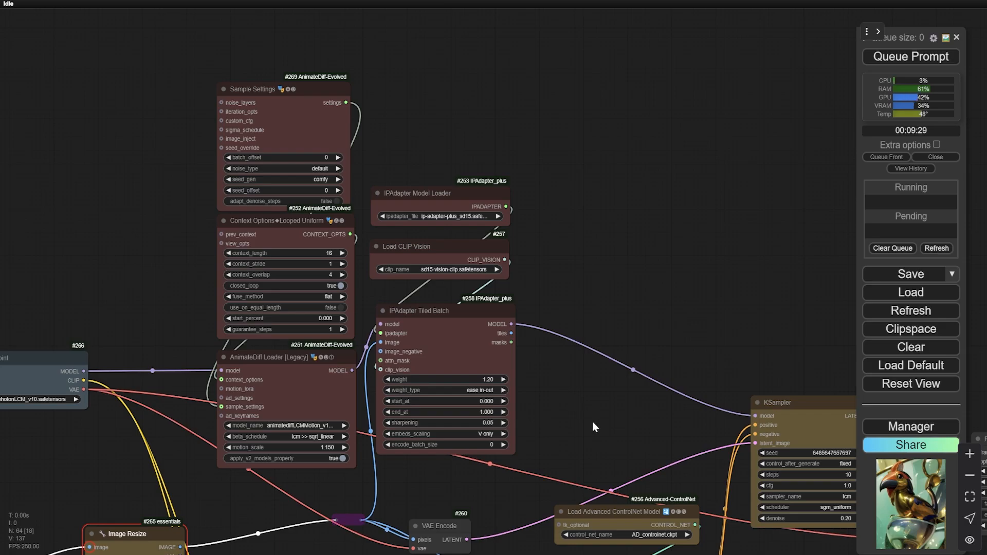
pyautogui.moveTo(592, 422); pyautogui.dragTo(722, 199)
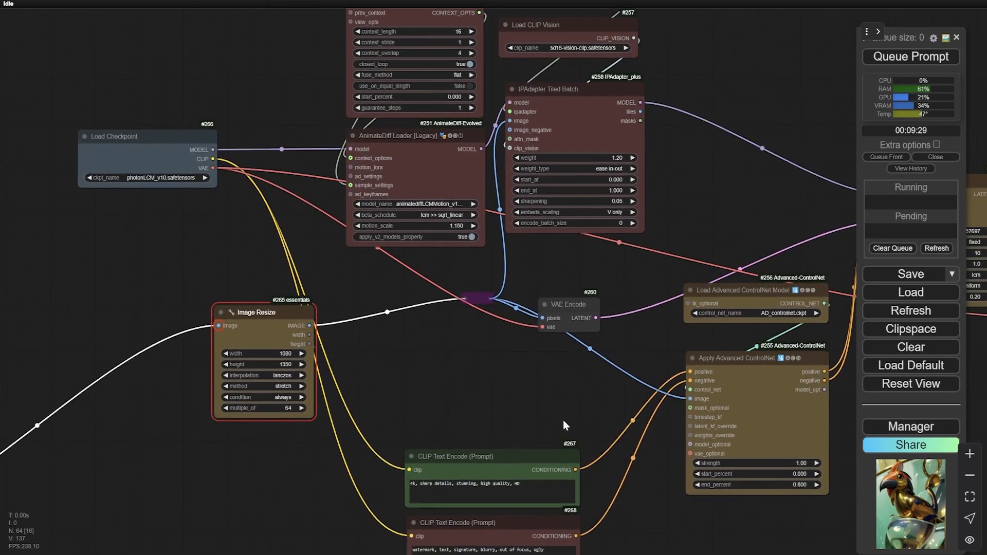
# Step: Reposition the positive and negative CLIP Text Encode nodes of the LCM pass slightly higher, keeping them stacked together
pyautogui.moveTo(559, 416); pyautogui.dragTo(503, 225)
pyautogui.moveTo(437, 262); pyautogui.dragTo(434, 221)
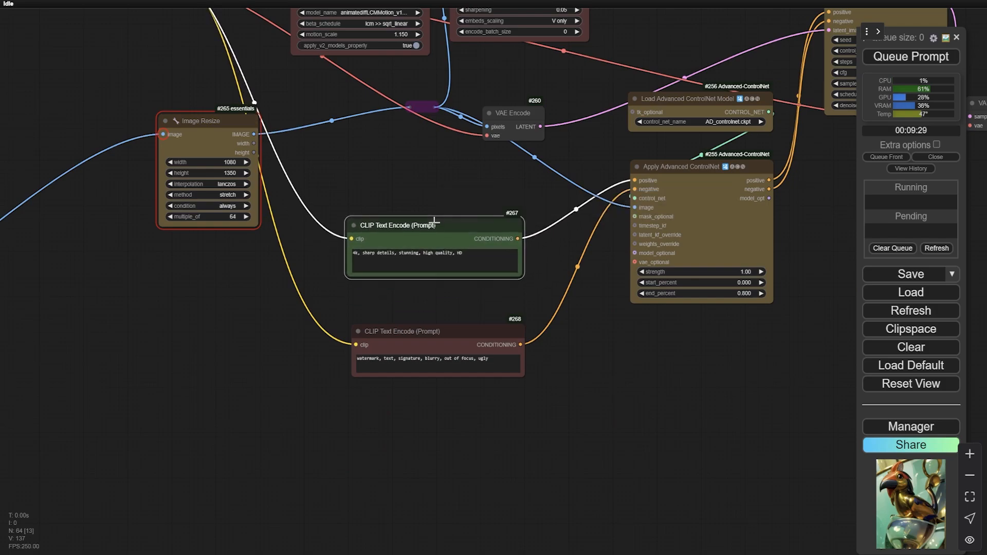
pyautogui.moveTo(461, 329); pyautogui.dragTo(458, 298)
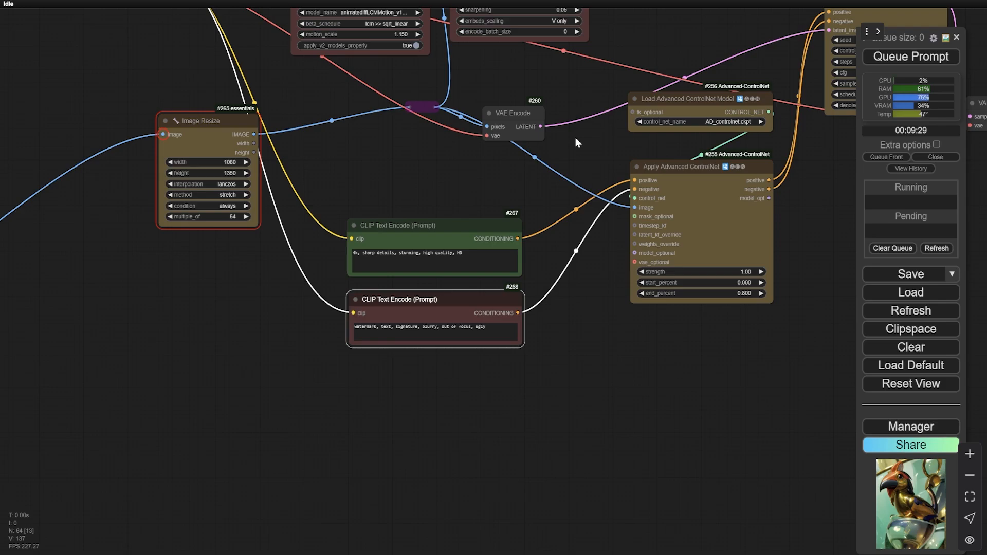
# Step: Examine the Apply Advanced ControlNet settings, the LCM KSampler settings and the VAE Decode, RIFE VFI and Video Combine chain
pyautogui.moveTo(575, 137); pyautogui.dragTo(435, 246)
pyautogui.moveTo(555, 124); pyautogui.dragTo(471, 126)
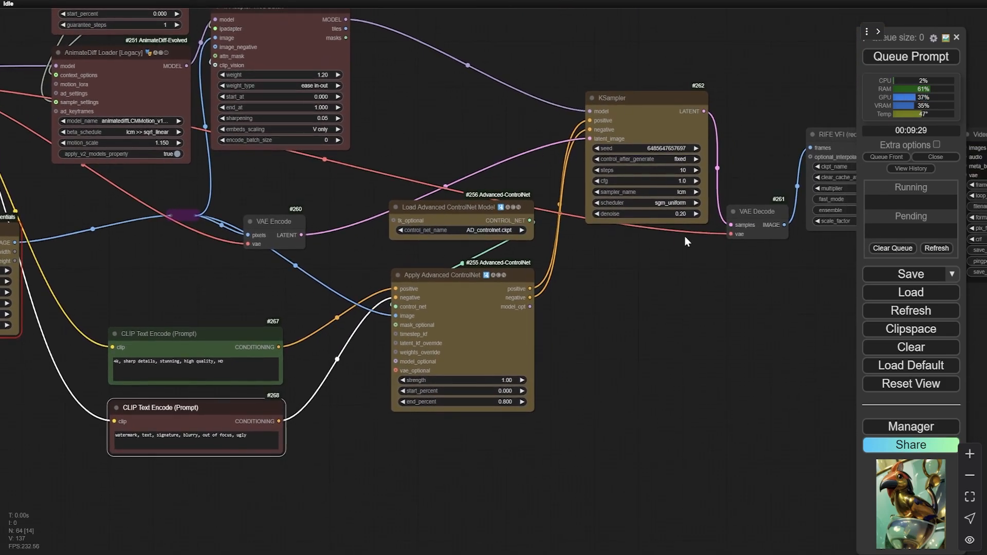
pyautogui.moveTo(680, 304); pyautogui.dragTo(676, 341)
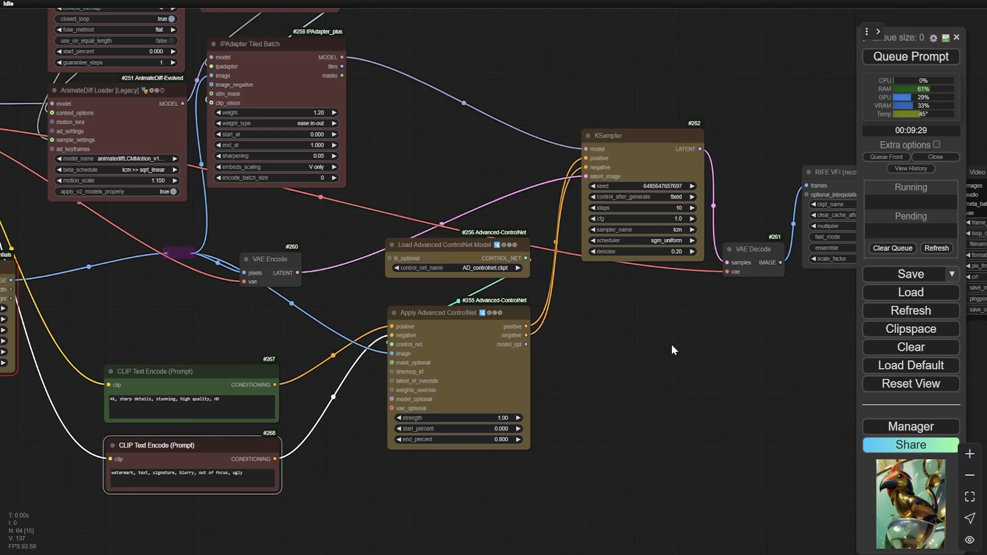
pyautogui.moveTo(630, 374); pyautogui.dragTo(744, 320)
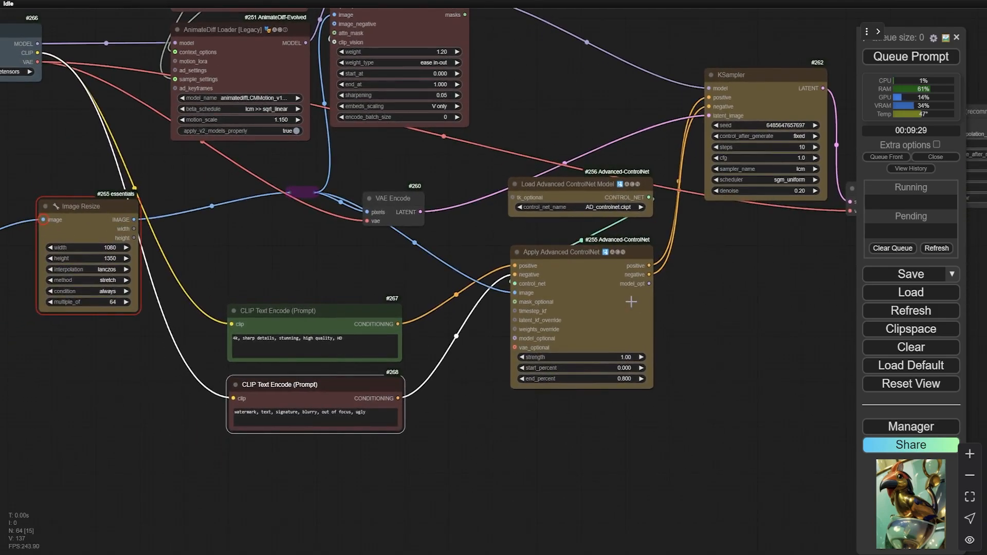
pyautogui.click(570, 252)
pyautogui.moveTo(744, 313); pyautogui.dragTo(677, 318)
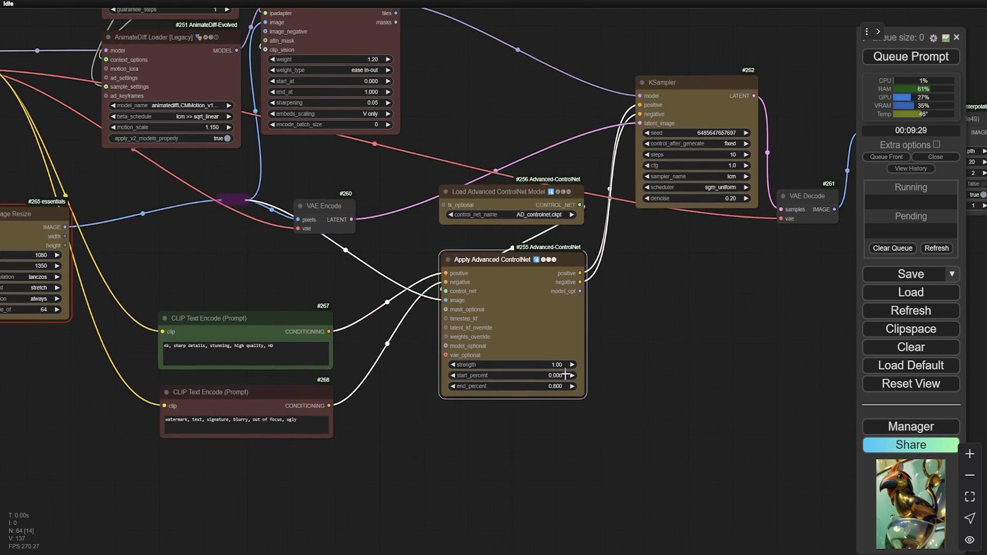
pyautogui.scroll(7, 565, 374)
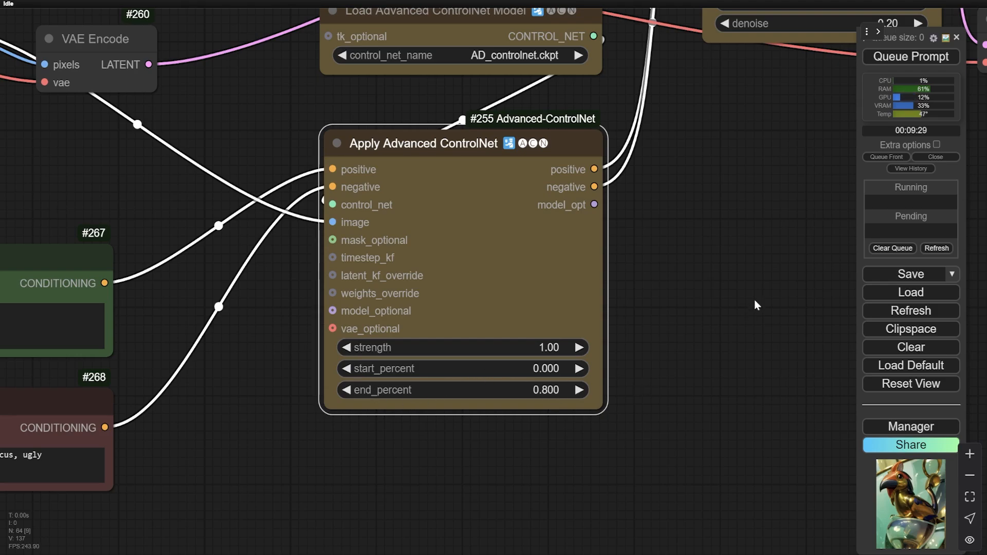
pyautogui.moveTo(797, 261); pyautogui.dragTo(439, 488)
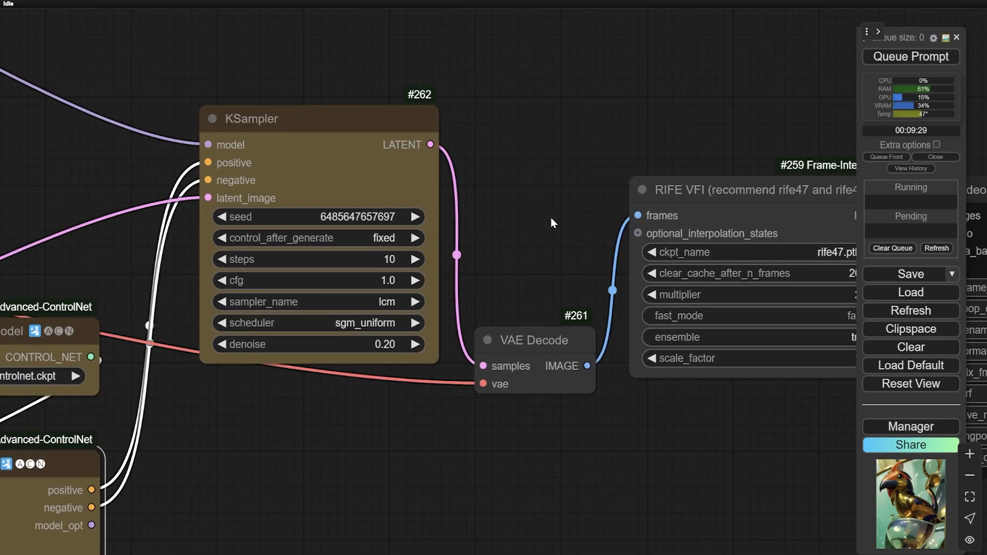
pyautogui.moveTo(579, 141); pyautogui.dragTo(348, 132)
pyautogui.scroll(-5, 467, 155)
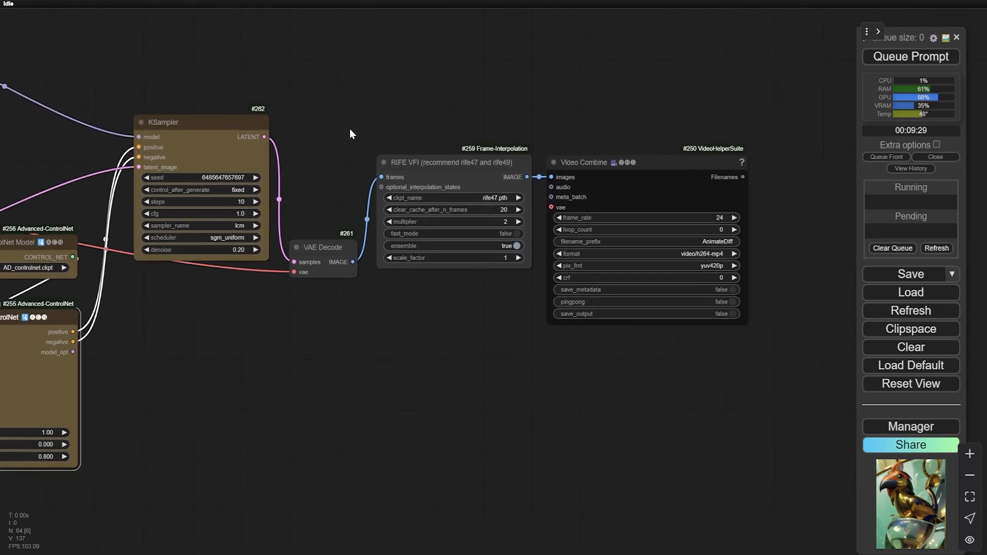
pyautogui.scroll(5, 478, 128)
pyautogui.moveTo(508, 137); pyautogui.dragTo(487, 65)
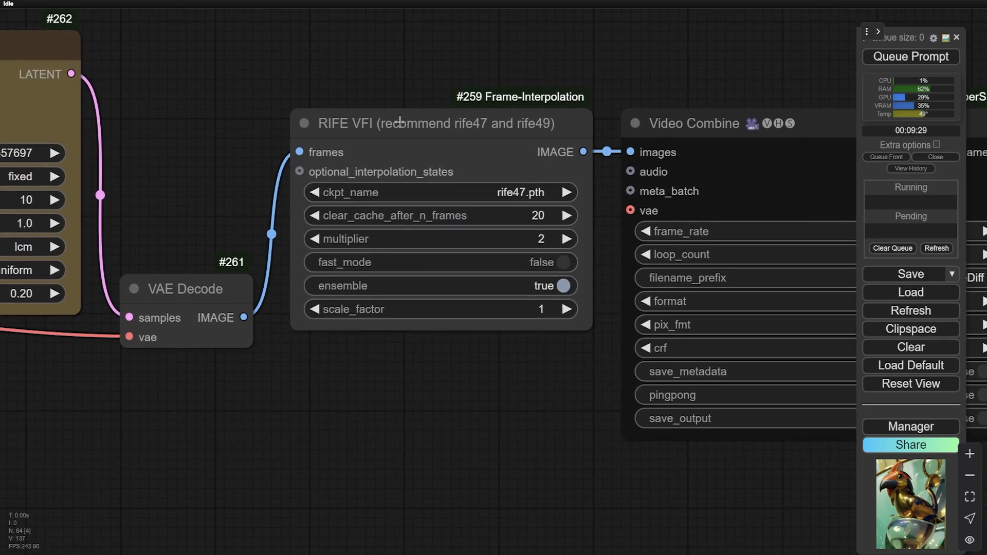
# Step: Try a higher multiplier on the RIFE VFI node and return it to 2
pyautogui.click(401, 121)
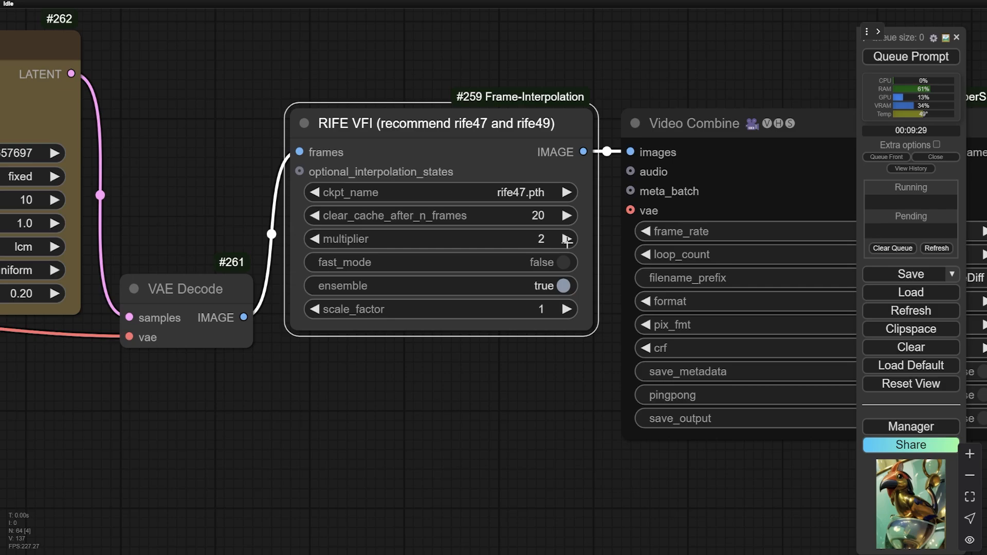
pyautogui.click(566, 239)
pyautogui.click(312, 239)
pyautogui.scroll(-5, 310, 139)
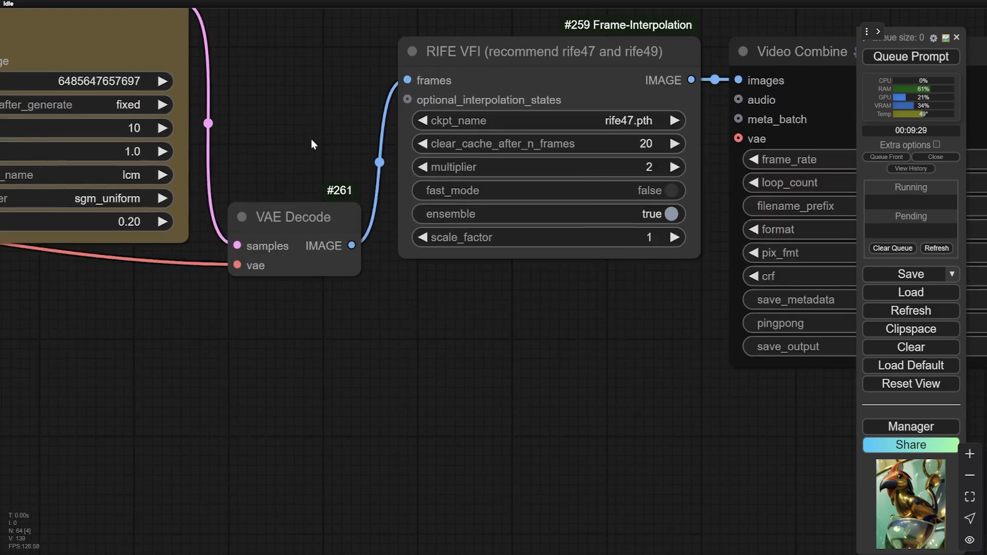
# Step: Check the frame rate and preview of the second-pass Video Combine node against the final Video Combine node's settings
pyautogui.moveTo(280, 272); pyautogui.dragTo(744, 213)
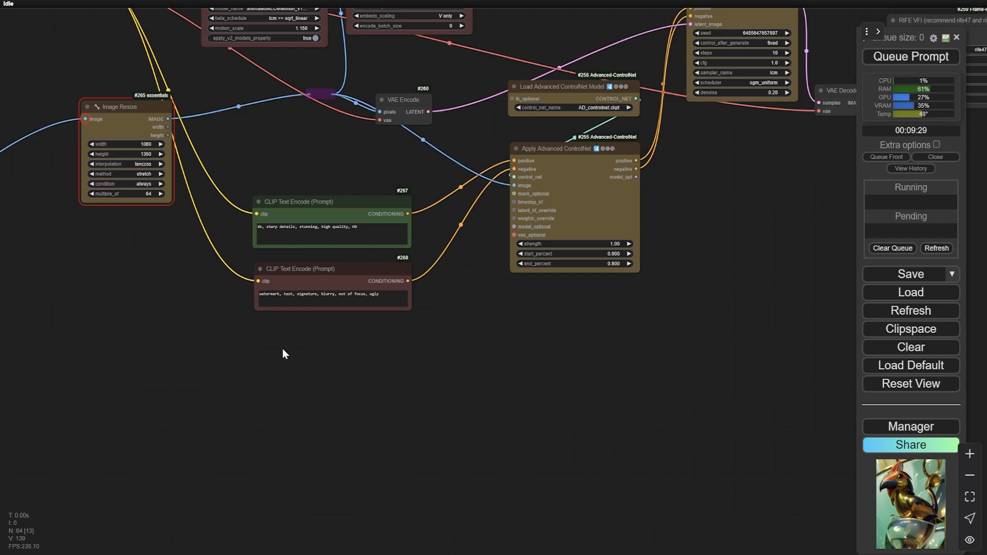
pyautogui.moveTo(282, 353); pyautogui.dragTo(740, 334)
pyautogui.moveTo(331, 387); pyautogui.dragTo(573, 69)
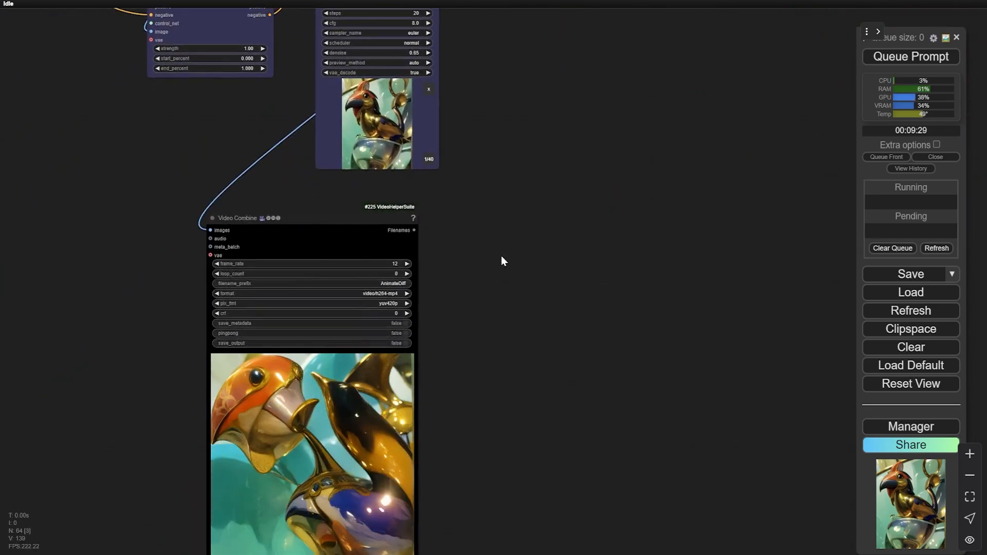
pyautogui.moveTo(490, 290); pyautogui.dragTo(511, 198)
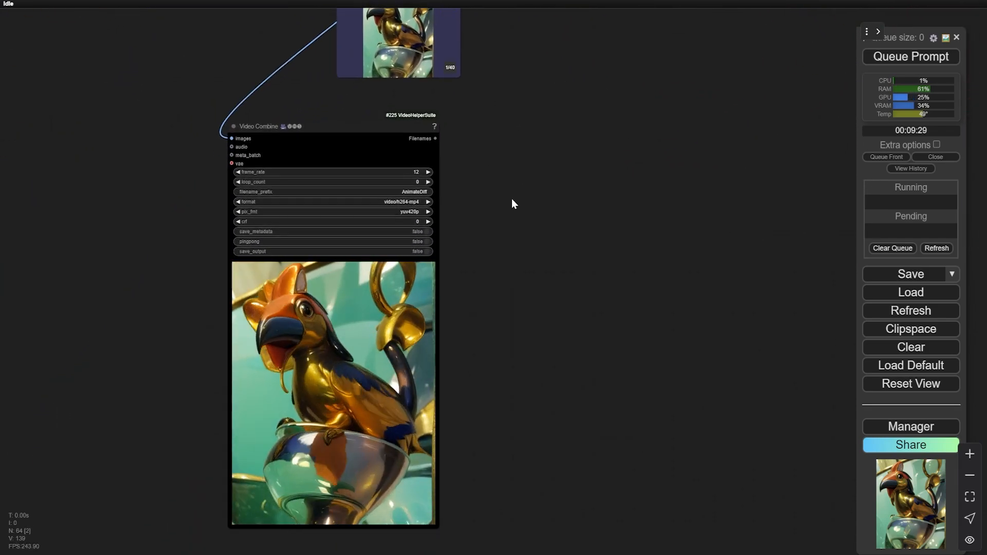
pyautogui.moveTo(692, 125); pyautogui.dragTo(91, 343)
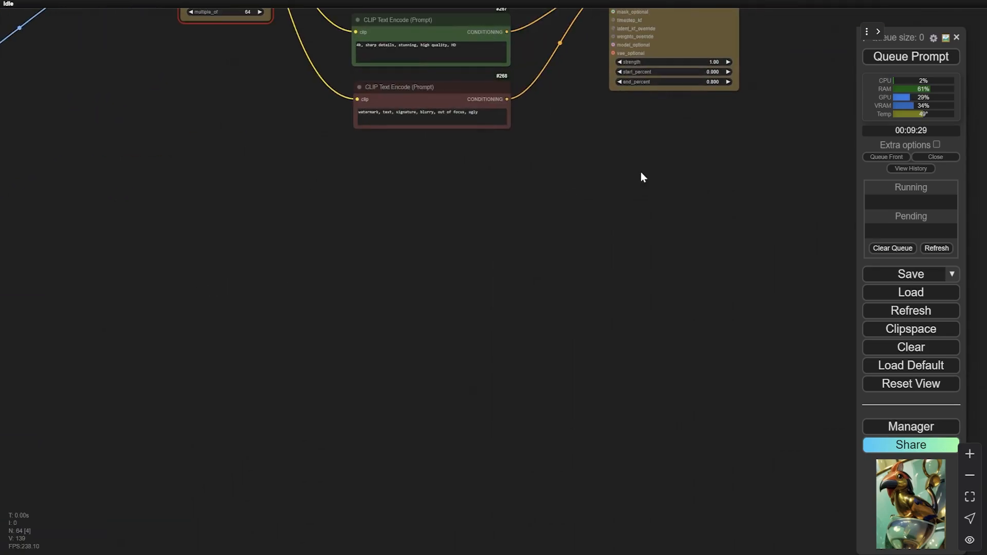
pyautogui.moveTo(641, 177); pyautogui.dragTo(268, 368)
pyautogui.moveTo(666, 238); pyautogui.dragTo(492, 345)
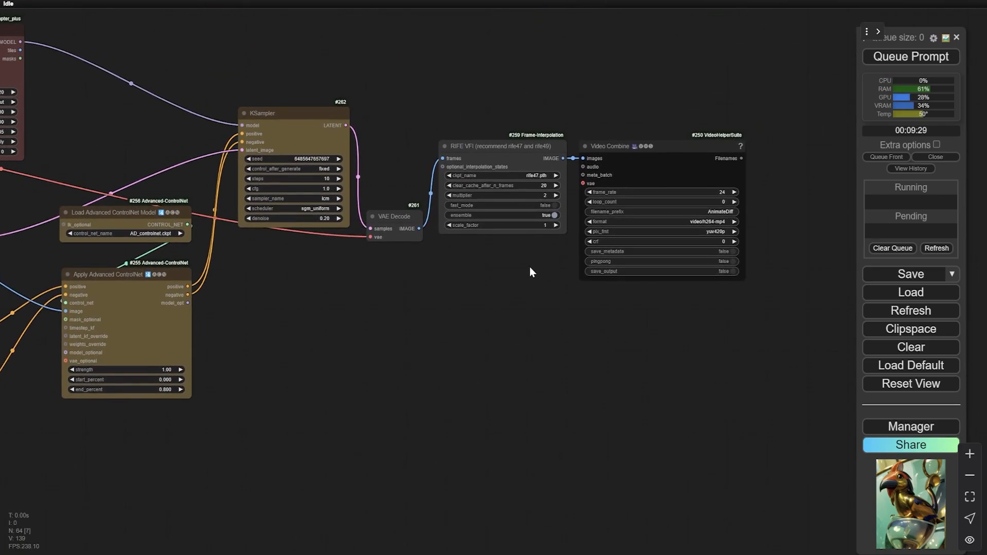
pyautogui.scroll(3, 530, 268)
pyautogui.moveTo(529, 268); pyautogui.dragTo(438, 273)
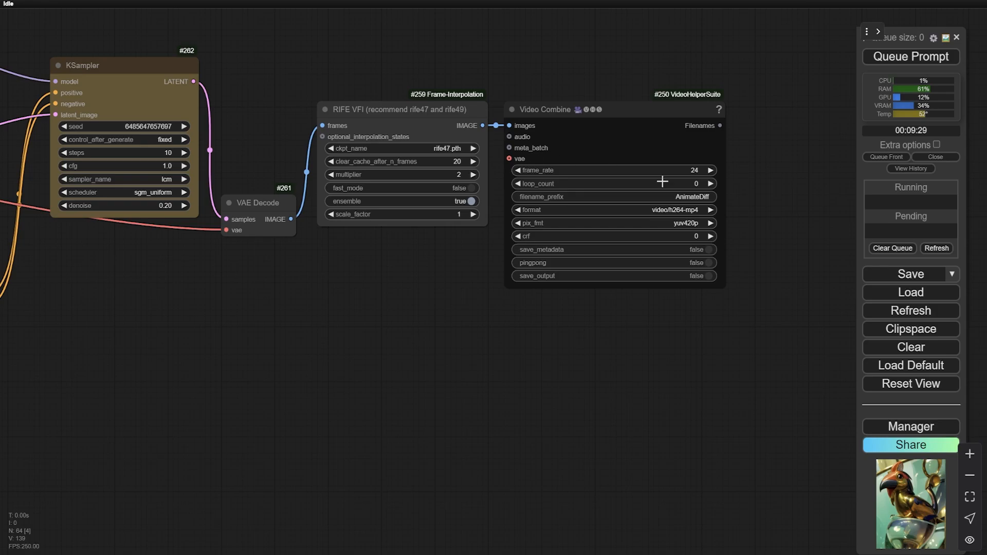
# Step: Confirm a frame_rate of 24 on the final Video Combine node and shift the node slightly away from RIFE VFI
pyautogui.click(650, 115)
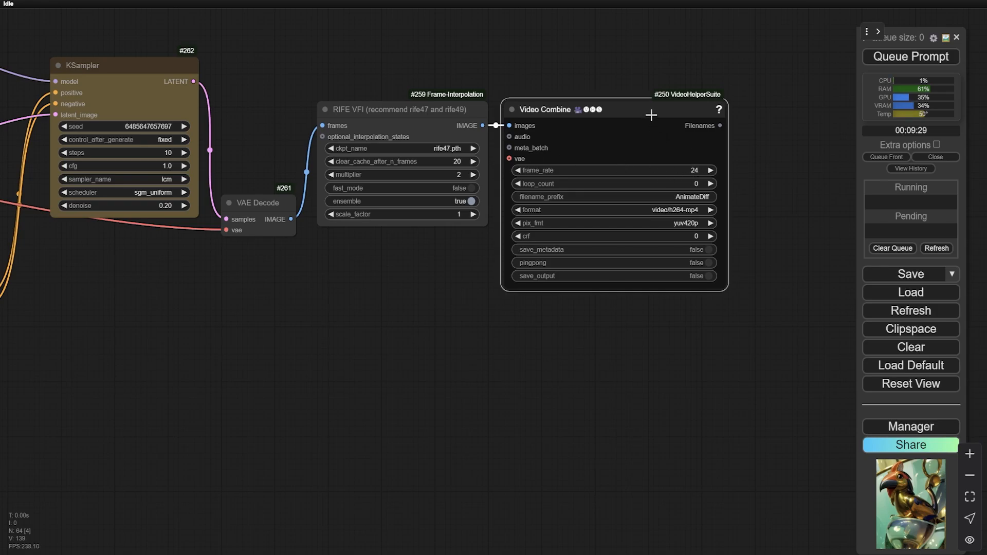
pyautogui.click(696, 170)
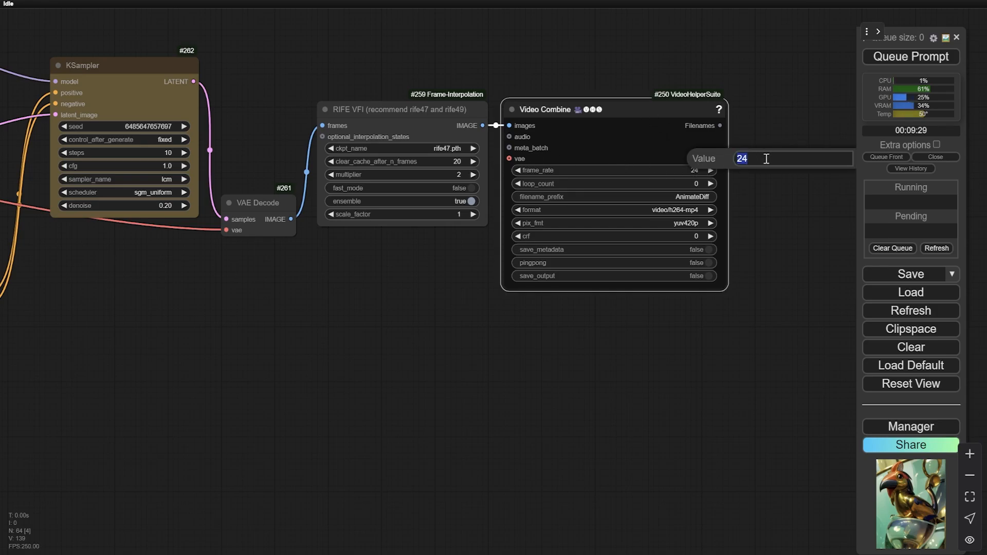
pyautogui.press('Return')
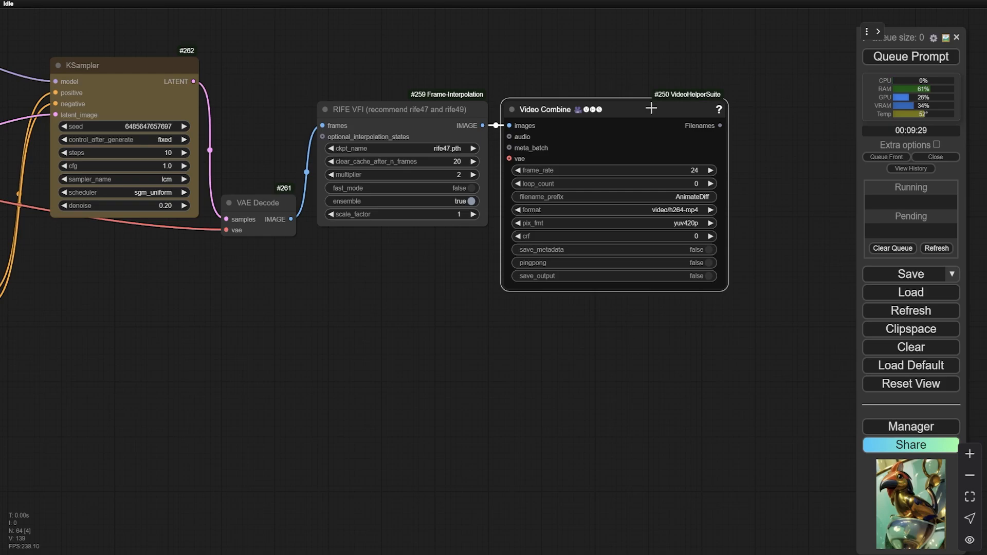
pyautogui.moveTo(652, 107); pyautogui.dragTo(664, 107)
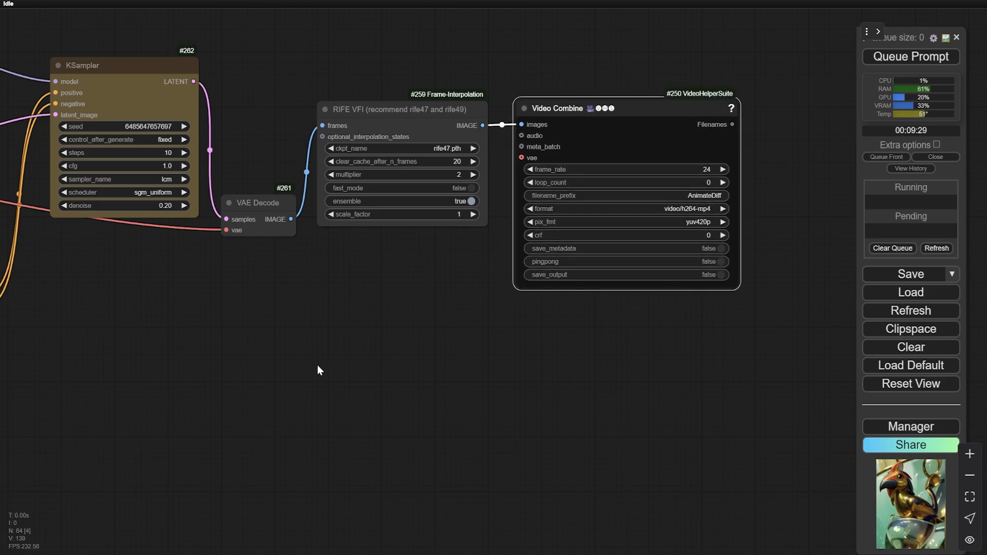
# Step: Queue the workflow to render the final LCM pass
pyautogui.moveTo(317, 365); pyautogui.dragTo(612, 372)
pyautogui.scroll(-8, 547, 320)
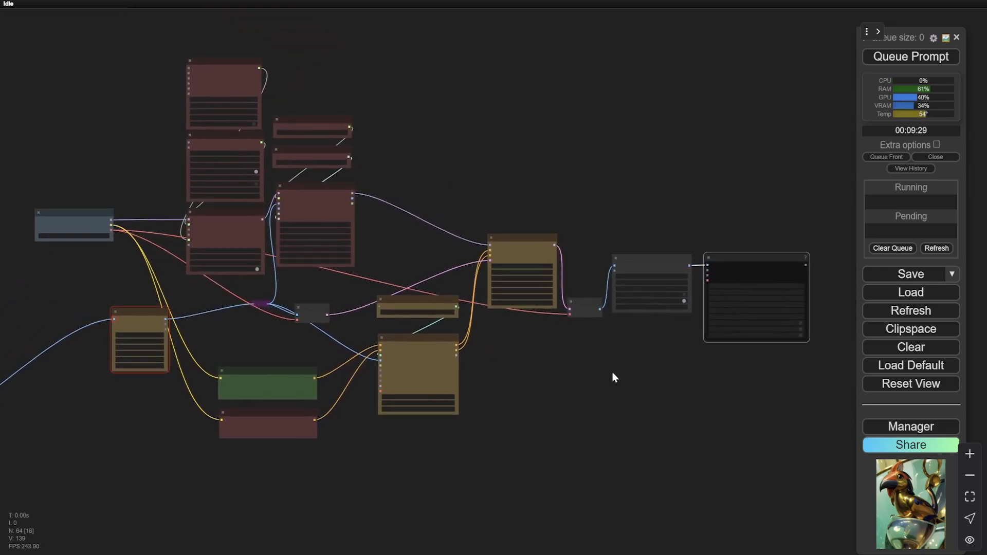
pyautogui.click(900, 61)
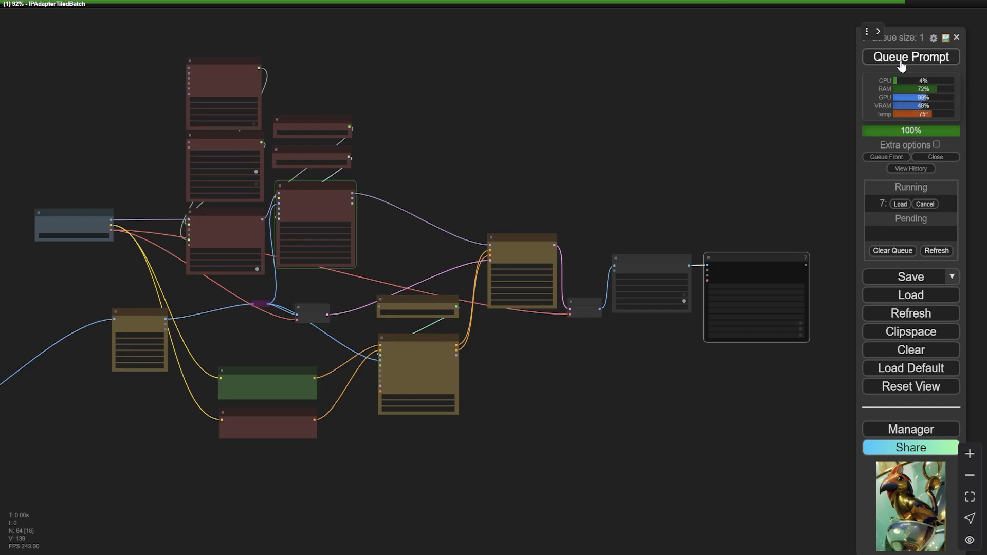
# Step: Examine the rendered animation in the final Video Combine node's preview up close
pyautogui.scroll(10, 516, 147)
pyautogui.scroll(-5, 429, 173)
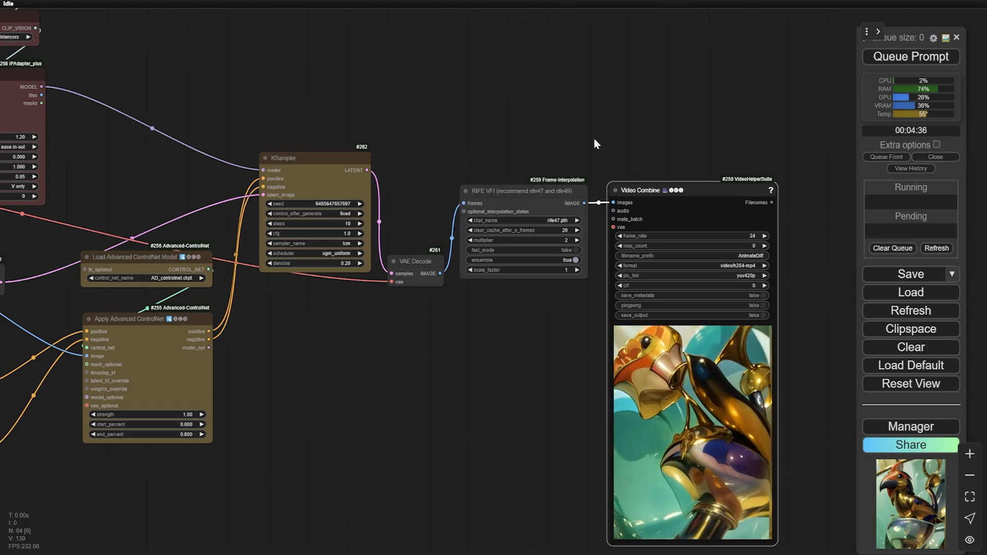
pyautogui.moveTo(594, 138); pyautogui.dragTo(458, 43)
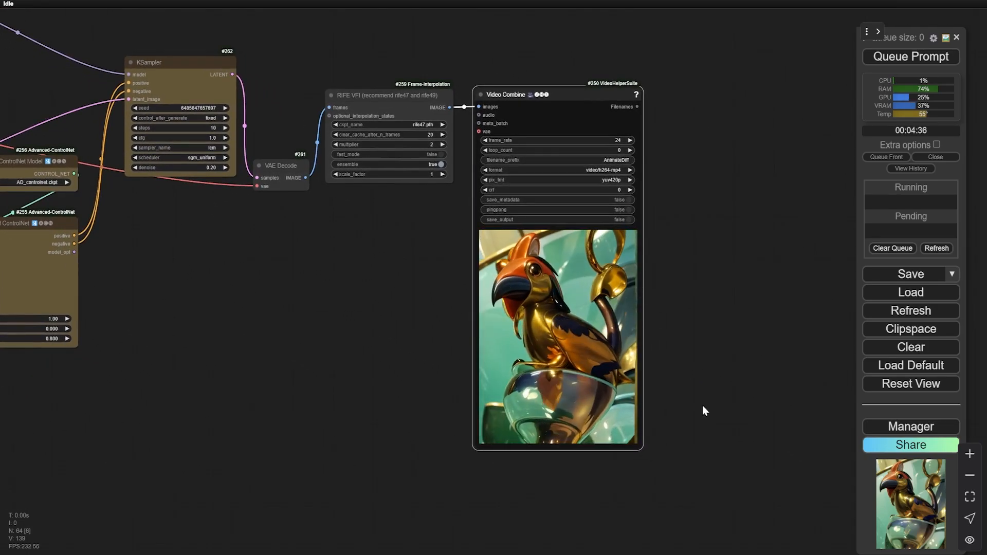
pyautogui.scroll(10, 702, 406)
pyautogui.scroll(-5, 702, 405)
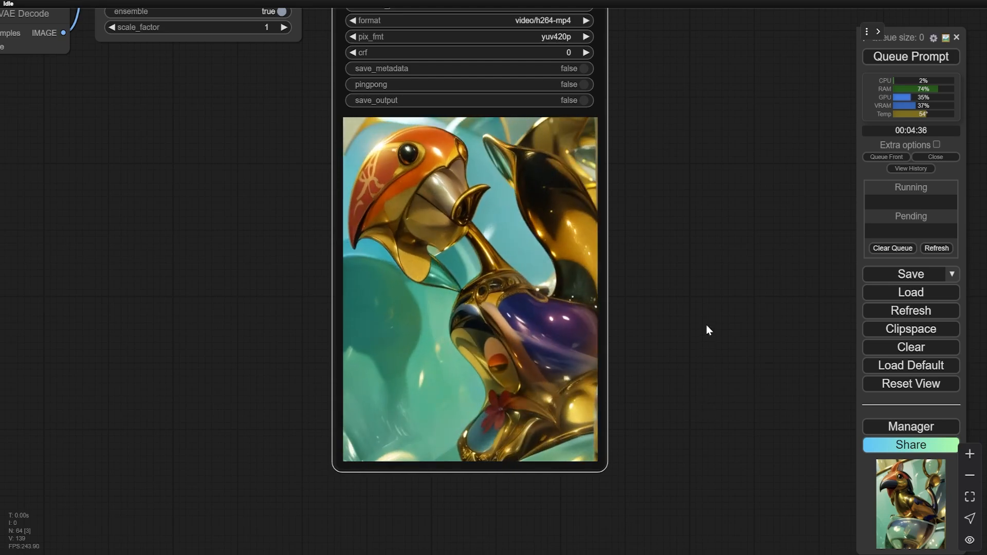
# Step: Move the final Video Combine node directly beside the second-pass Video Combine node and enlarge it to match that node's height
pyautogui.moveTo(706, 310); pyautogui.dragTo(667, 344)
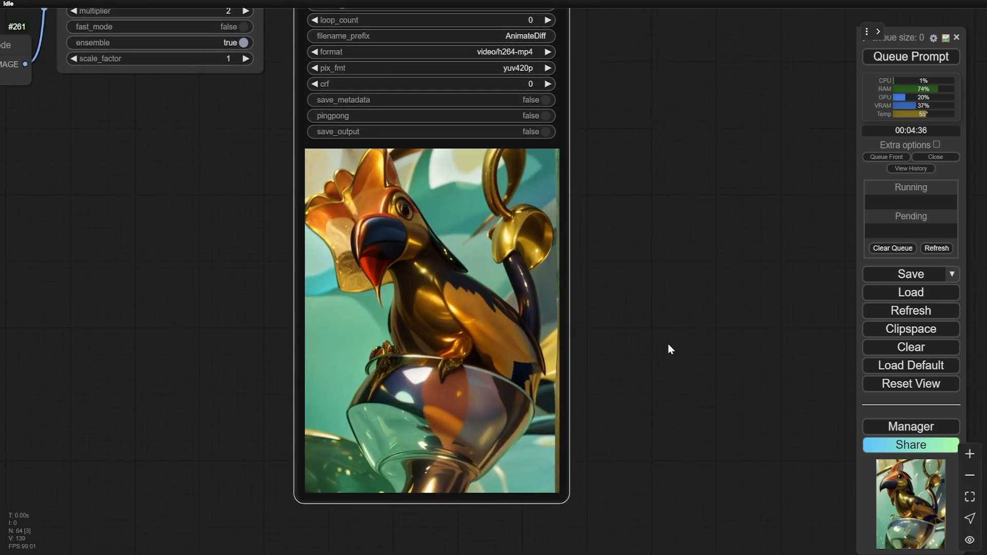
pyautogui.moveTo(621, 260); pyautogui.dragTo(641, 293)
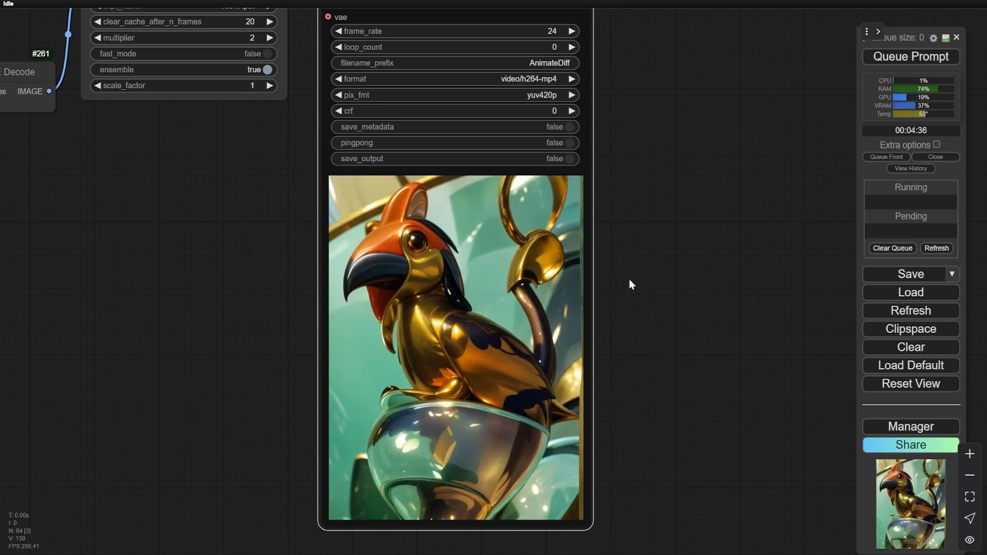
pyautogui.scroll(-8, 629, 279)
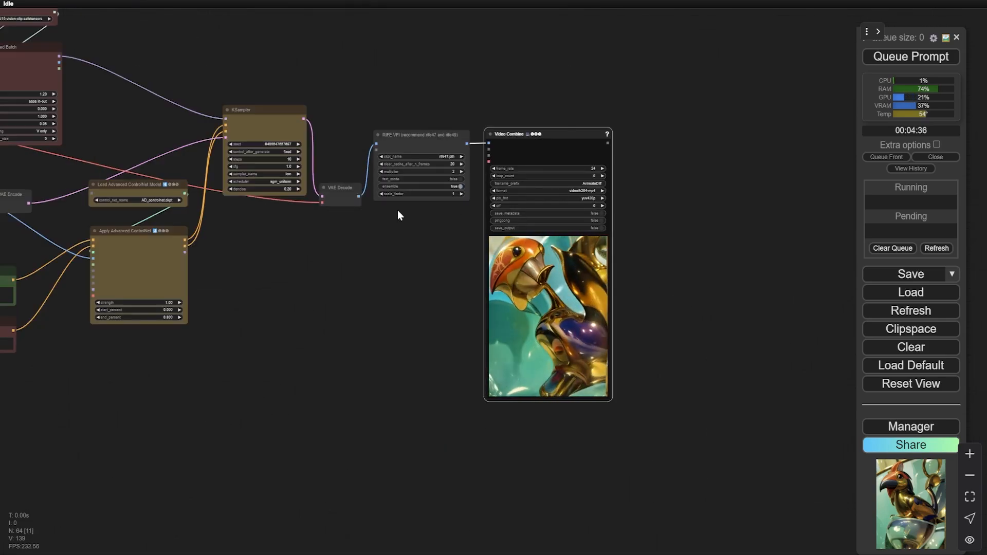
pyautogui.moveTo(399, 214); pyautogui.dragTo(577, 227)
pyautogui.scroll(-5, 602, 236)
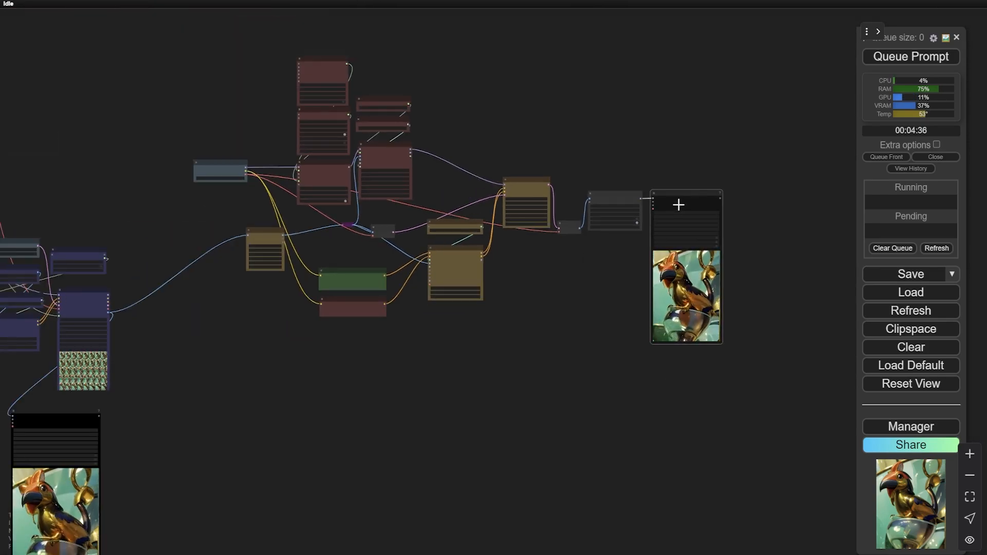
pyautogui.moveTo(247, 393); pyautogui.dragTo(144, 430)
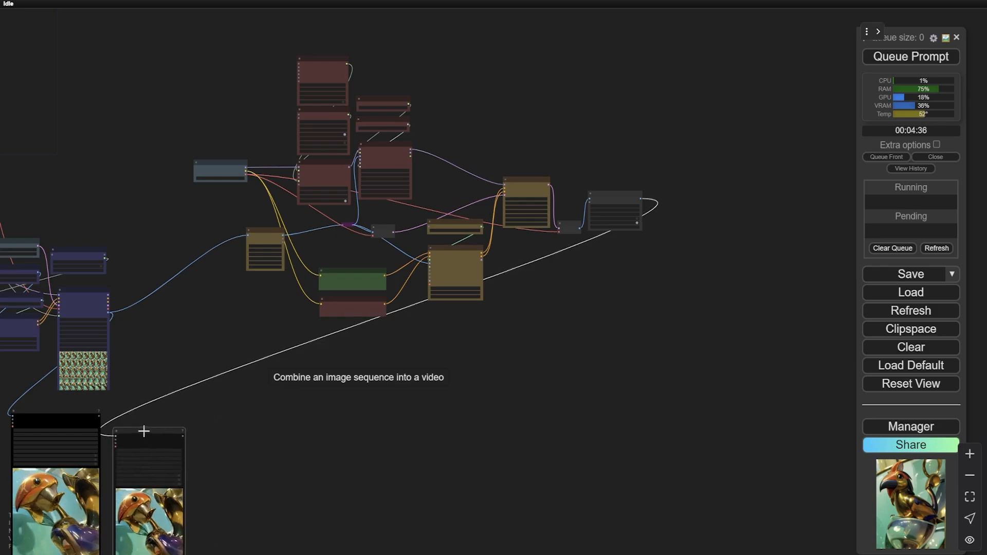
pyautogui.moveTo(244, 515); pyautogui.dragTo(394, 255)
pyautogui.scroll(5, 393, 250)
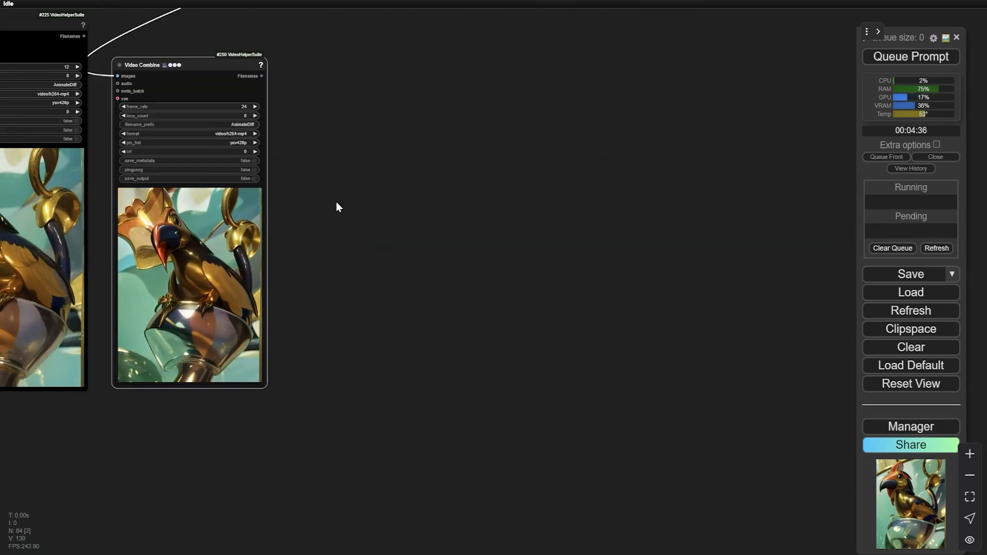
pyautogui.moveTo(185, 69); pyautogui.dragTo(164, 28)
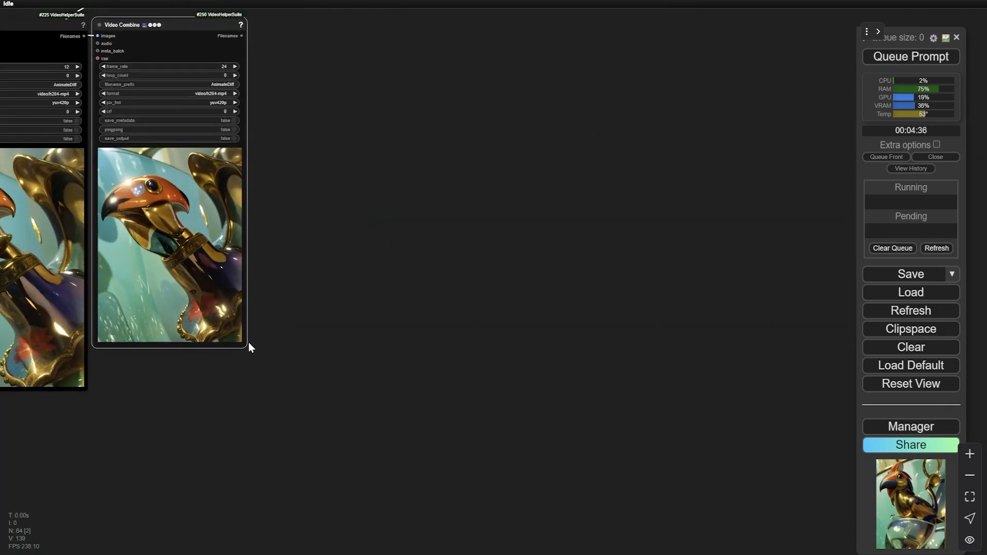
pyautogui.moveTo(242, 346); pyautogui.dragTo(279, 382)
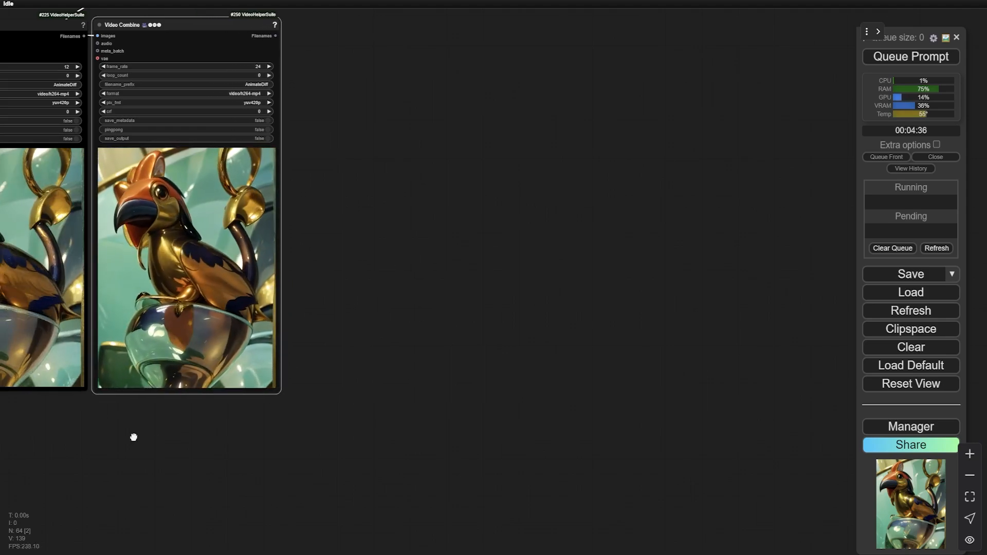
# Step: Compare the second-pass and final Video Combine previews side by side up close
pyautogui.moveTo(132, 434); pyautogui.dragTo(439, 456)
pyautogui.scroll(3, 323, 373)
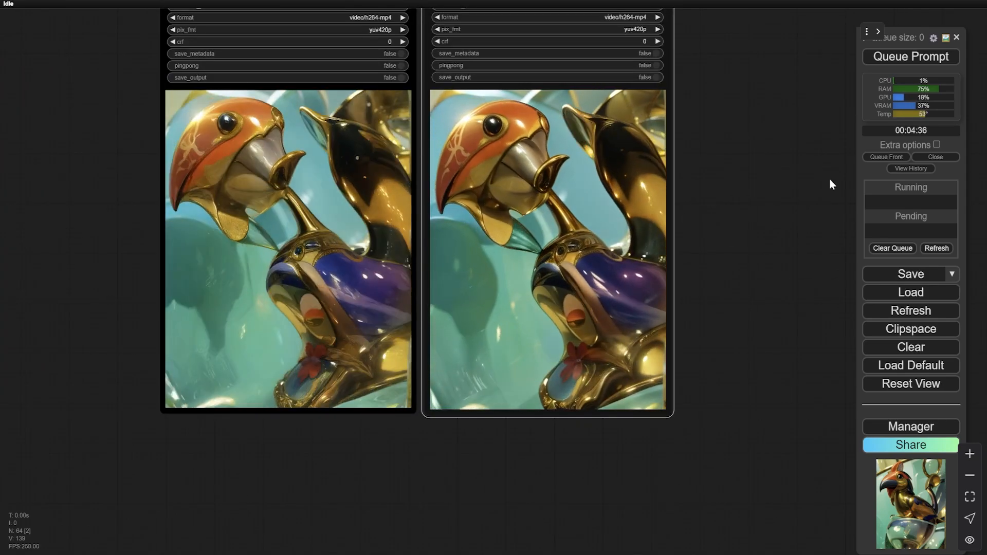
pyautogui.moveTo(828, 181); pyautogui.dragTo(831, 195)
pyautogui.scroll(5, 750, 212)
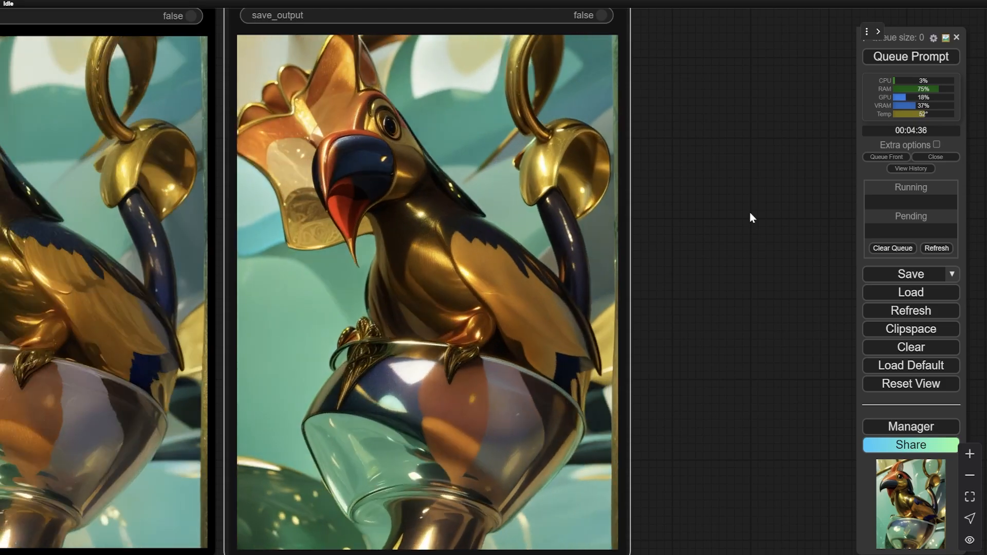
pyautogui.scroll(-4, 749, 212)
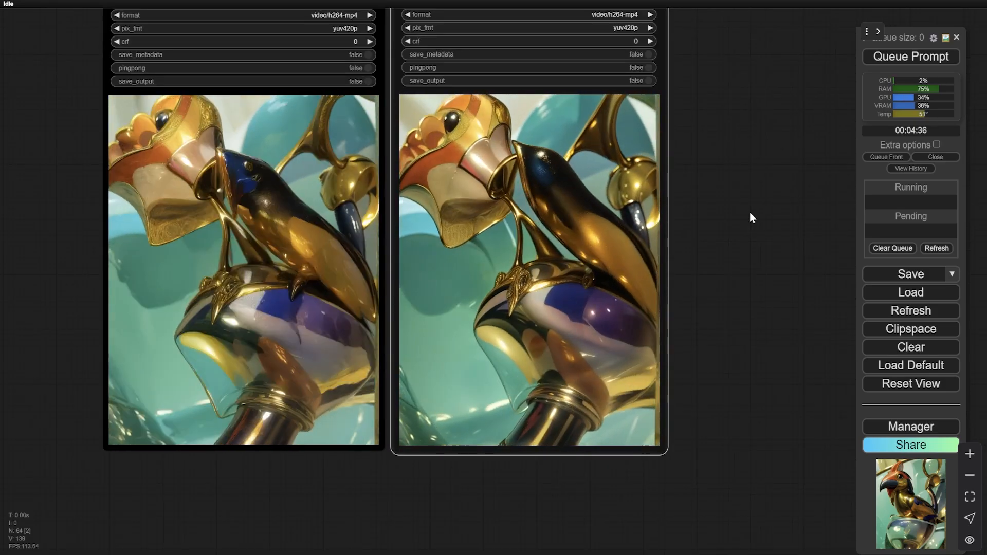
# Step: Review the keyframe prompts in the Batch Prompt Schedule node of the bird sculpture workflow
pyautogui.scroll(-10, 418, 174)
pyautogui.scroll(4, 375, 100)
pyautogui.scroll(6, 375, 101)
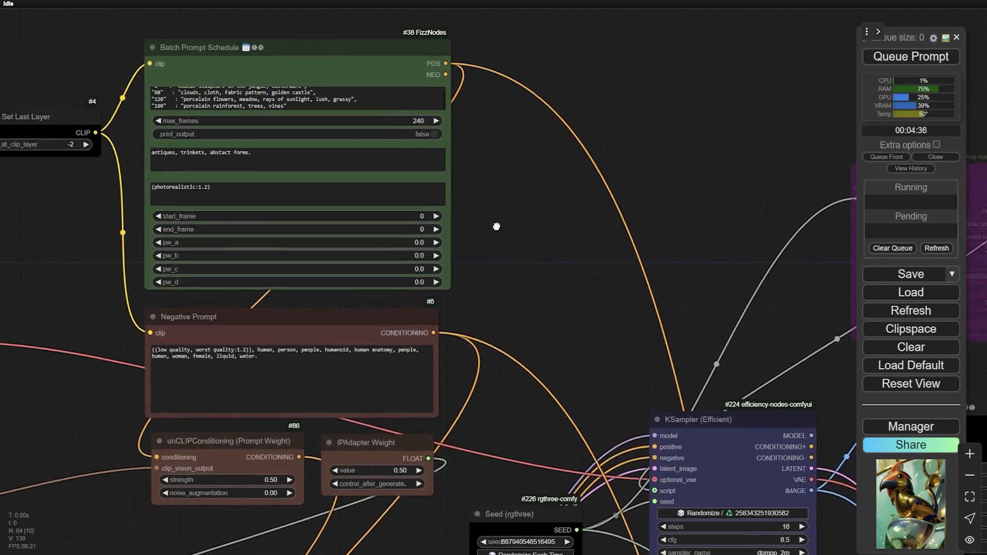
pyautogui.moveTo(498, 223); pyautogui.dragTo(649, 320)
pyautogui.scroll(4, 515, 252)
pyautogui.click(358, 138)
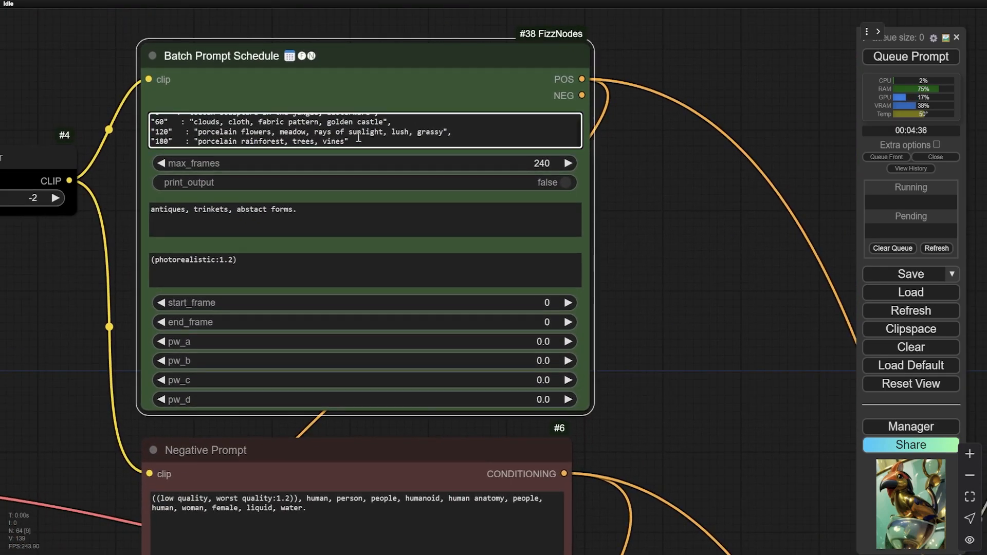
pyautogui.hotkey('ctrl', 'Home')
pyautogui.hotkey('ctrl', 'End')
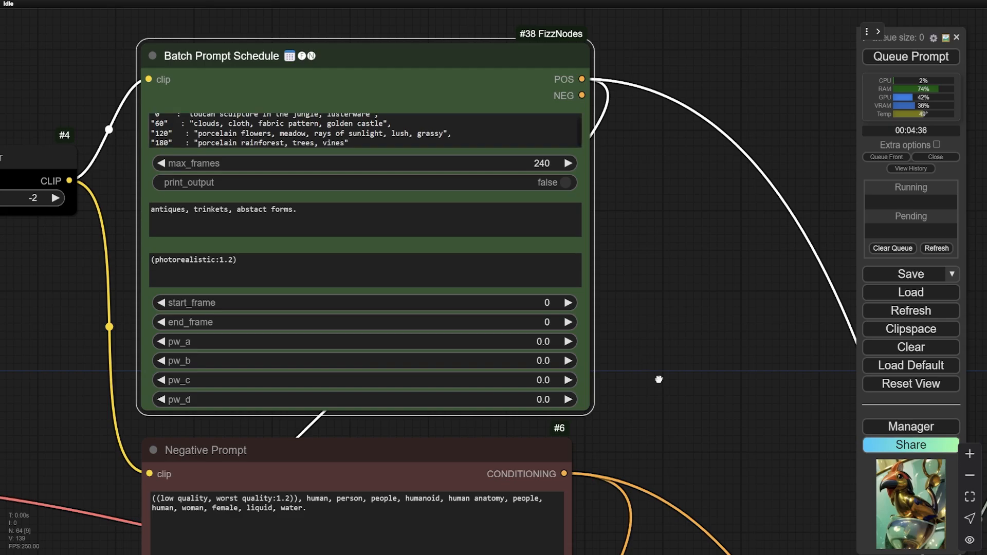
# Step: Review the workflow from the IPAdapter nodes through the Load Video and Canny ControlNet section to the upscale pass
pyautogui.moveTo(623, 349); pyautogui.dragTo(548, 177)
pyautogui.scroll(-3, 511, 335)
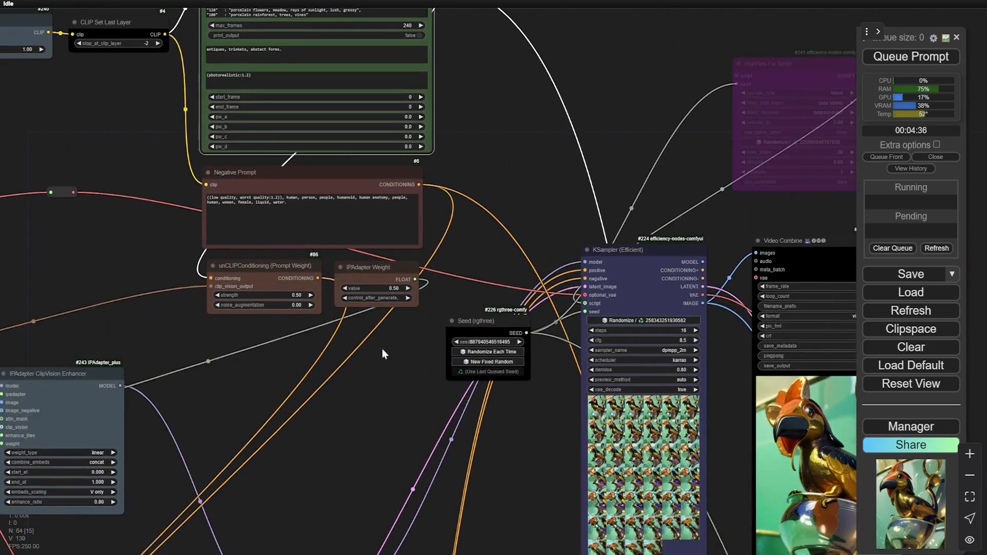
pyautogui.moveTo(319, 402); pyautogui.dragTo(615, 301)
pyautogui.moveTo(427, 437); pyautogui.dragTo(723, 144)
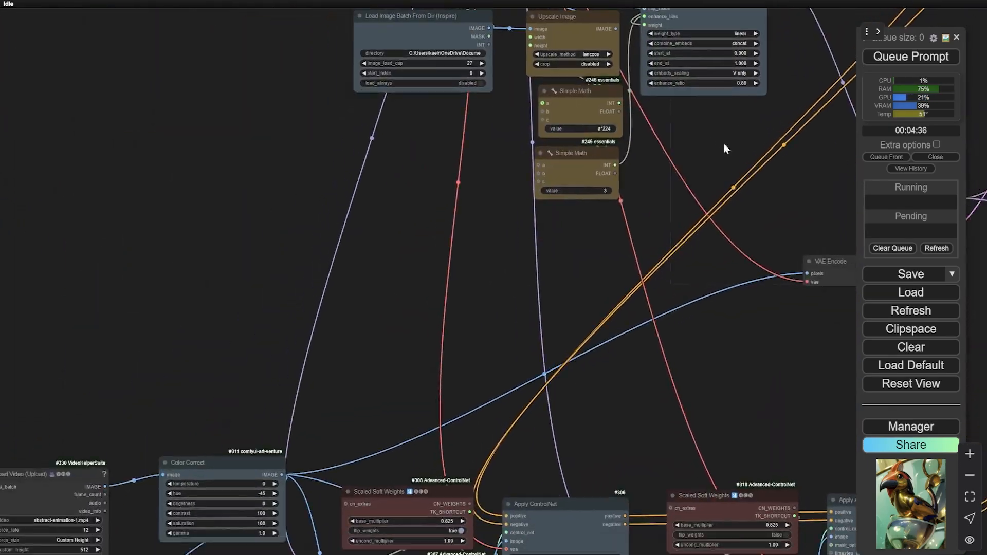
pyautogui.moveTo(338, 352); pyautogui.dragTo(607, 77)
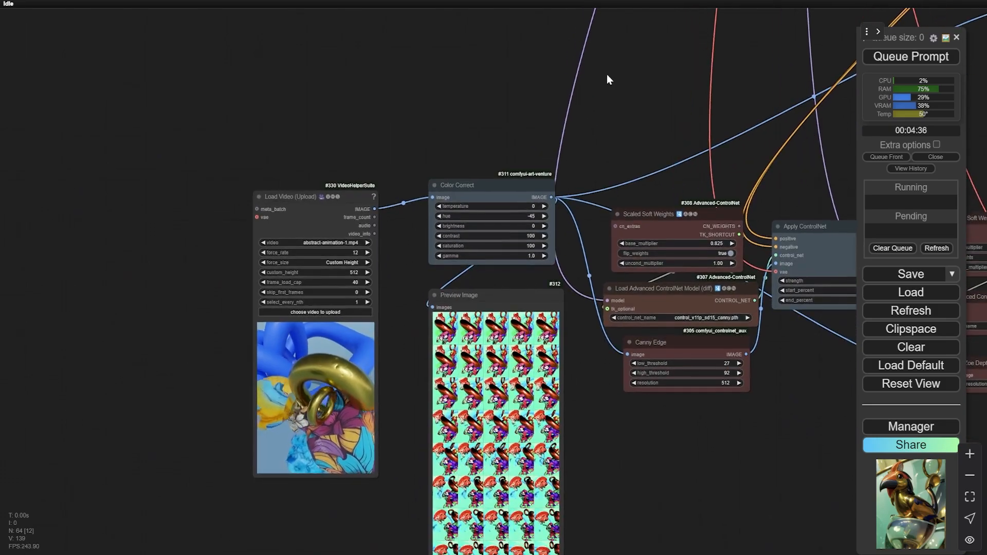
pyautogui.moveTo(329, 115); pyautogui.dragTo(358, 26)
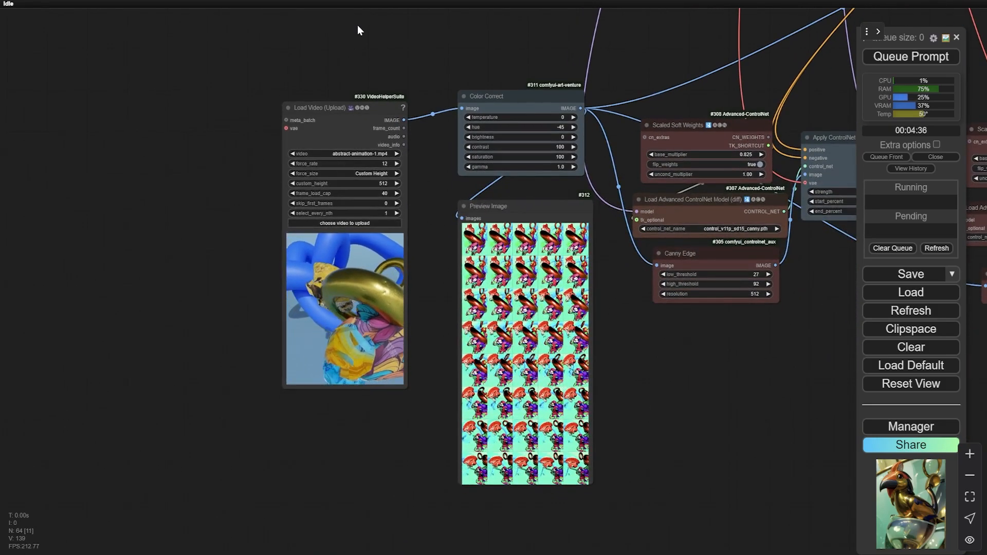
pyautogui.moveTo(685, 48); pyautogui.dragTo(298, 196)
pyautogui.moveTo(710, 127); pyautogui.dragTo(147, 161)
pyautogui.scroll(-2, 594, 370)
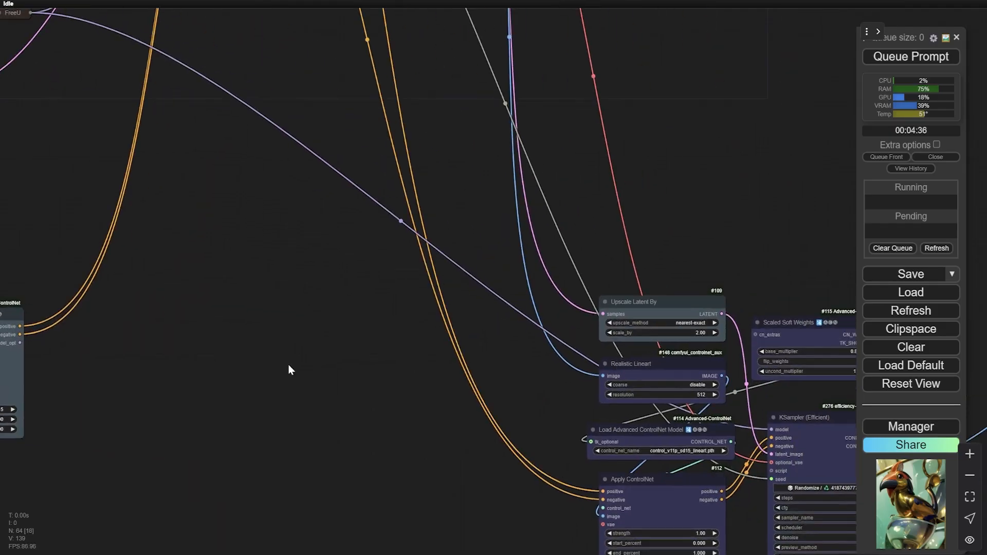
pyautogui.scroll(-3, 289, 368)
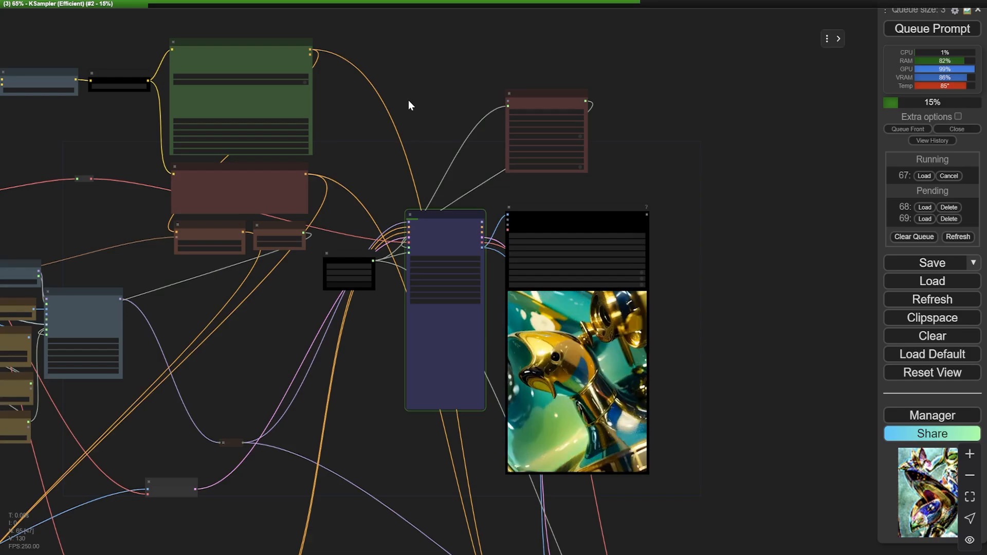
# Step: Examine the opening keyframe prompts of the Batch Prompt Schedule node in the longer animation workflow
pyautogui.moveTo(408, 100); pyautogui.dragTo(510, 131)
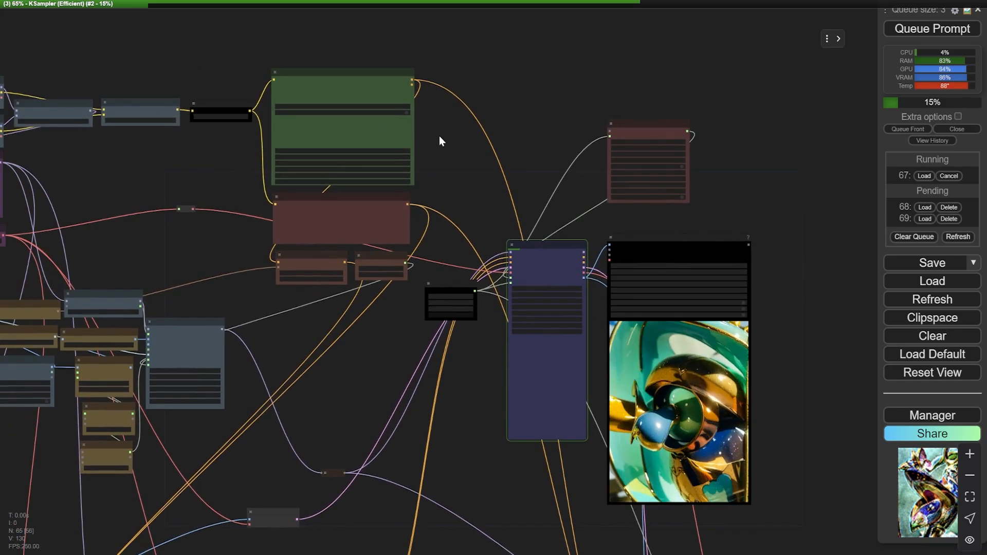
pyautogui.scroll(7, 439, 136)
pyautogui.moveTo(430, 88); pyautogui.dragTo(662, 186)
pyautogui.scroll(7, 501, 153)
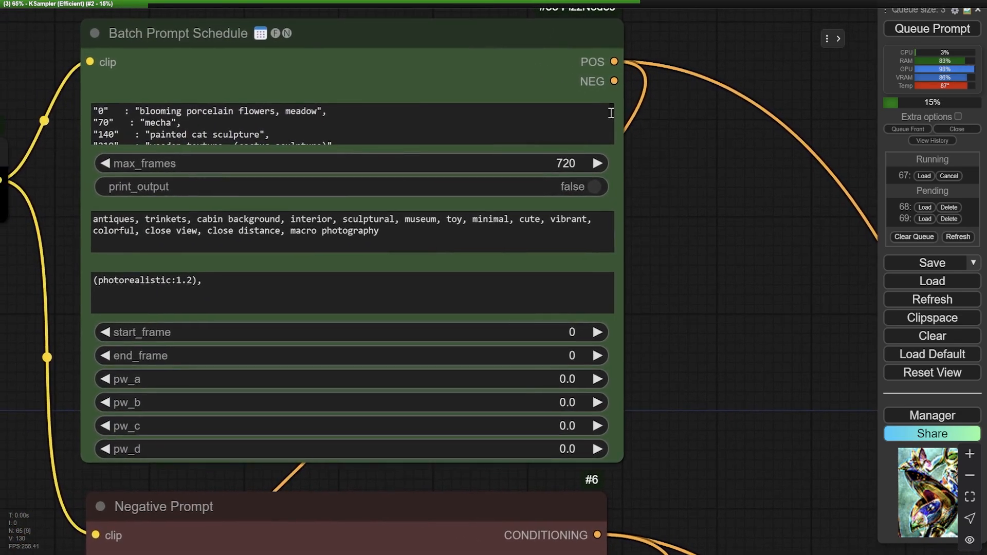
pyautogui.scroll(-1, 460, 121)
pyautogui.scroll(1, 460, 121)
pyautogui.scroll(-1, 460, 121)
pyautogui.scroll(1, 460, 121)
pyautogui.scroll(-1, 460, 121)
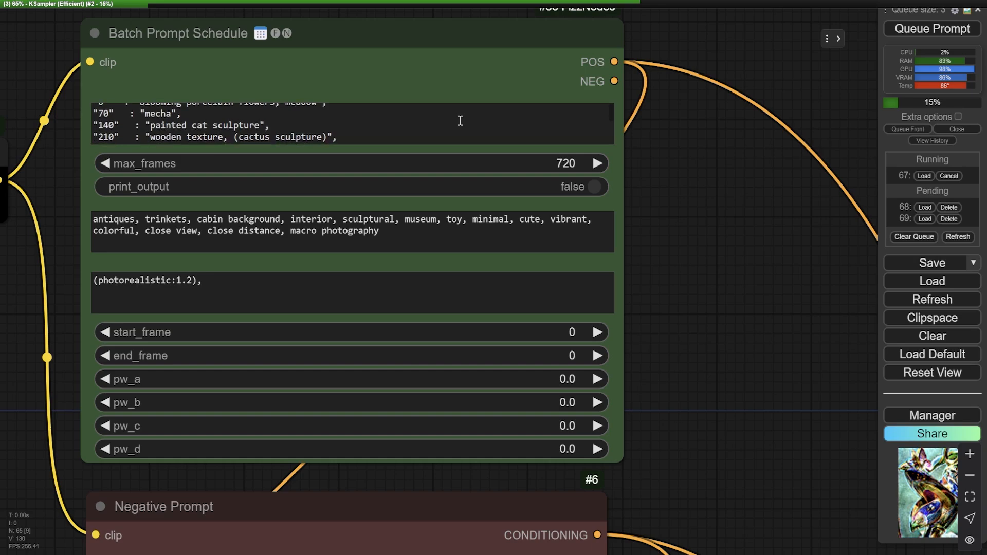
# Step: Read through the remaining Batch Prompt Schedule keyframes up to frame 690 and return to the first one
pyautogui.scroll(-1, 460, 121)
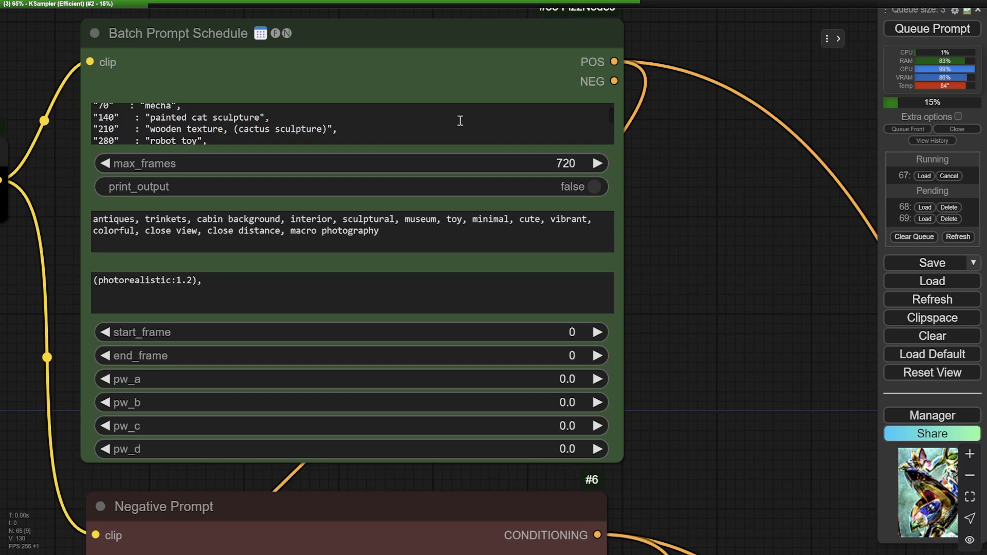
pyautogui.scroll(-1, 460, 121)
pyautogui.scroll(-1, 460, 121)
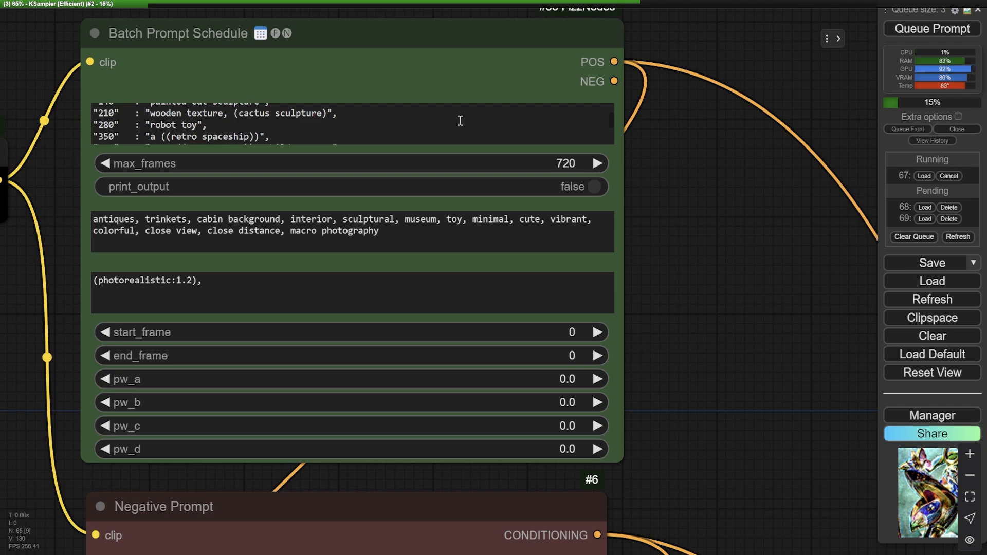
pyautogui.scroll(-2, 460, 121)
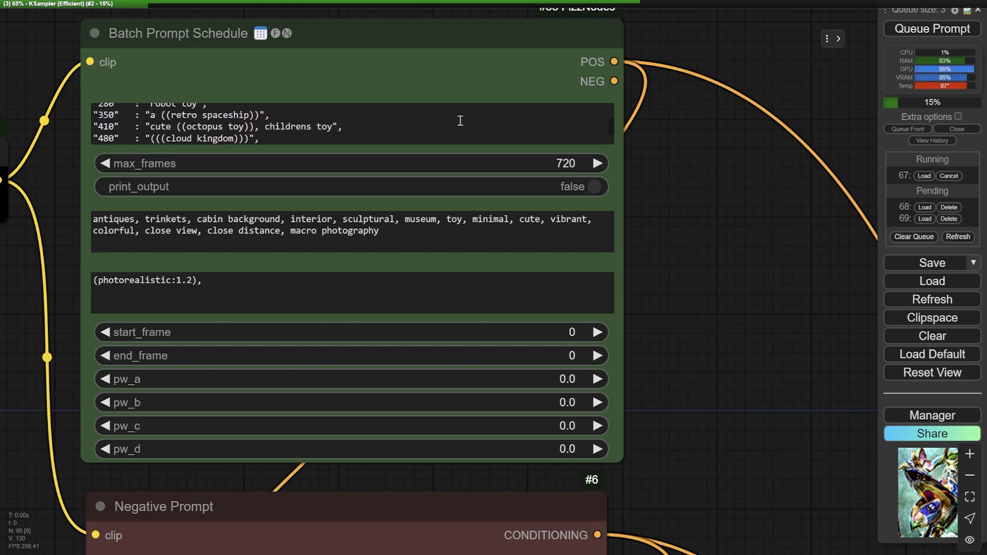
pyautogui.scroll(-1, 460, 121)
pyautogui.scroll(-3, 460, 121)
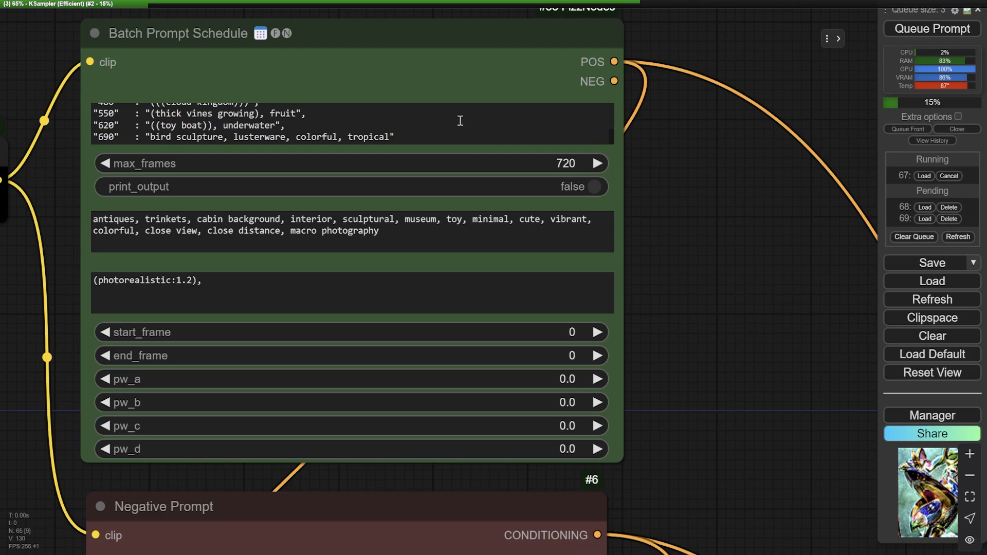
pyautogui.scroll(3, 460, 121)
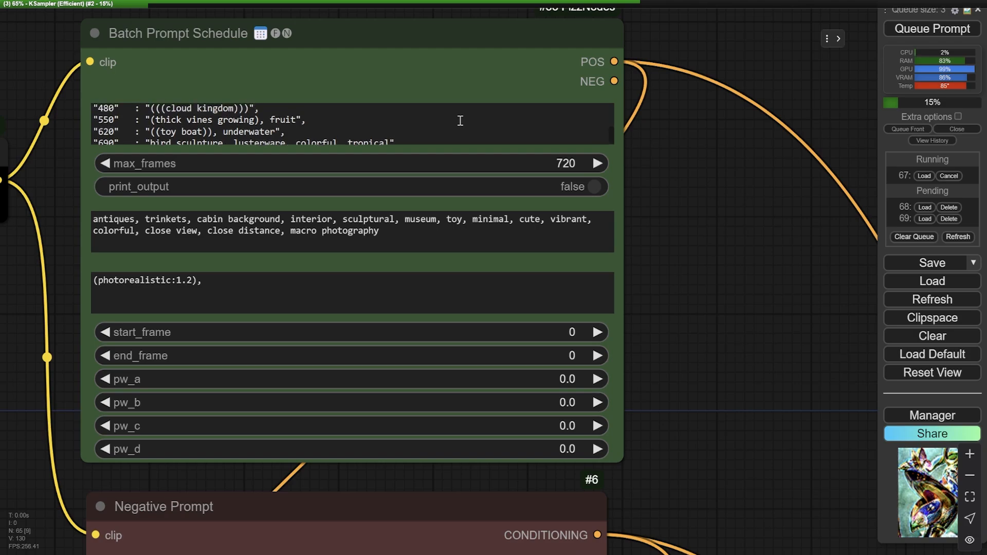
pyautogui.scroll(3, 460, 121)
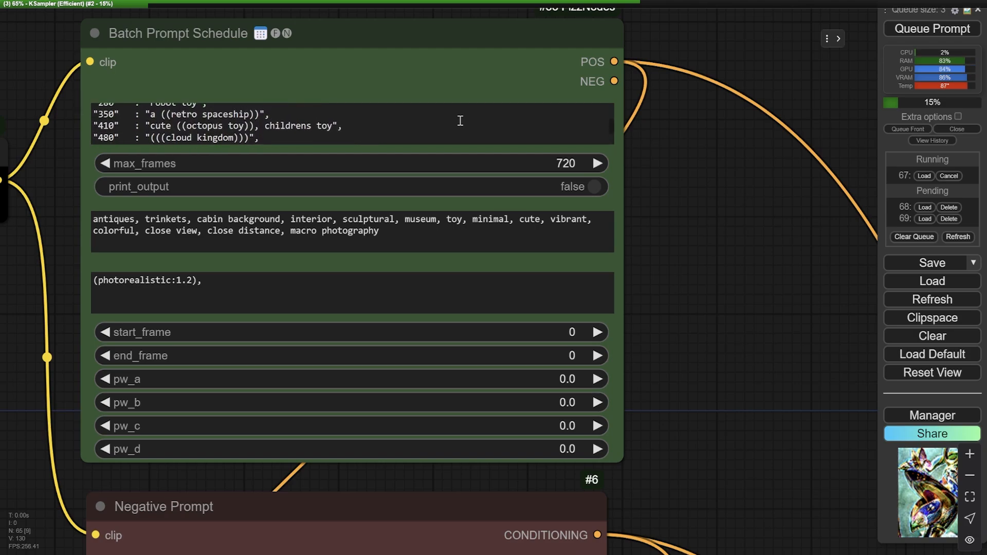
pyautogui.scroll(2, 460, 121)
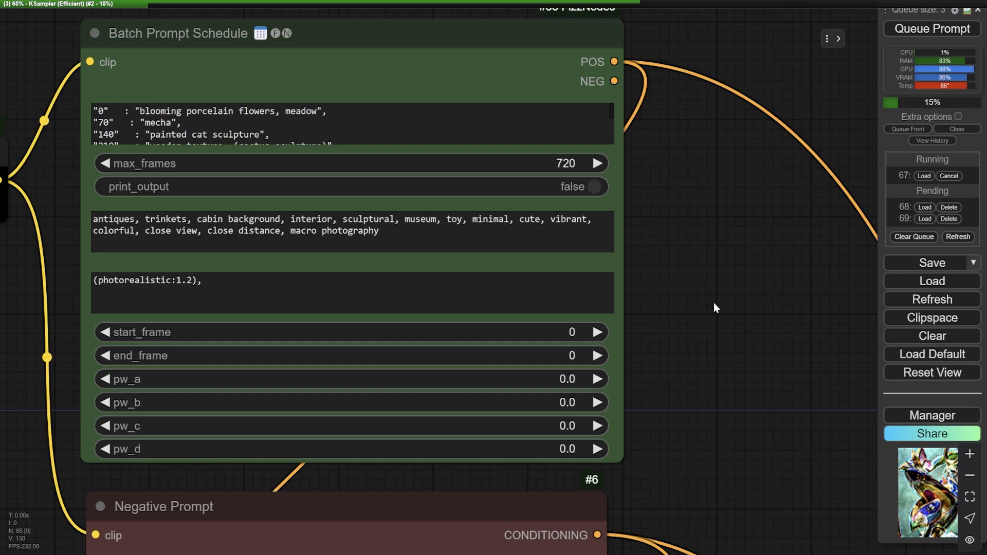
# Step: Check the shared prompt text that accompanies every keyframe in the Batch Prompt Schedule node, down to its closing camera-distance terms
pyautogui.moveTo(713, 302); pyautogui.dragTo(714, 289)
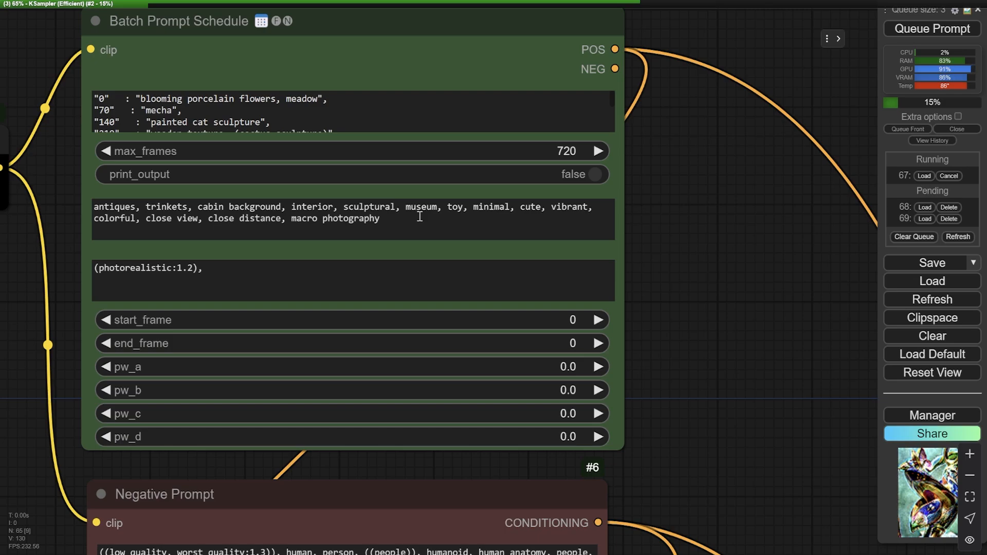
pyautogui.moveTo(381, 219); pyautogui.dragTo(550, 223)
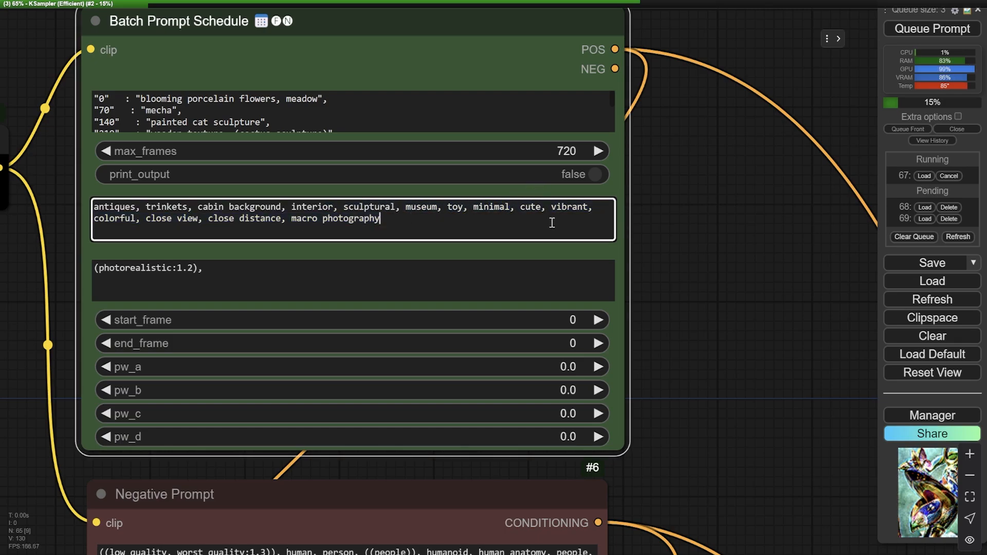
pyautogui.click(714, 393)
# Step: Examine the Negative Prompt node's text and highlight the terms "far away, far distance"
pyautogui.moveTo(715, 393); pyautogui.dragTo(721, 161)
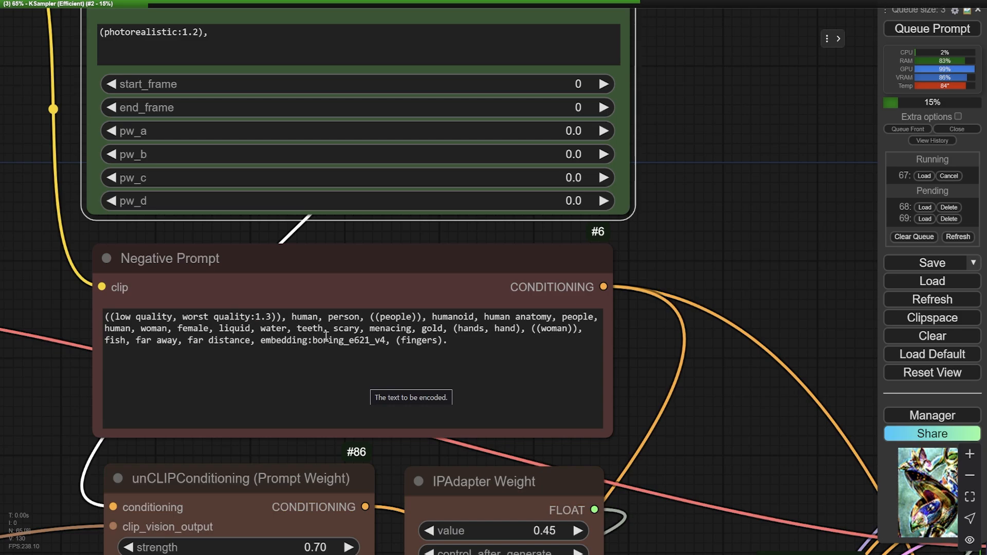
pyautogui.click(104, 338)
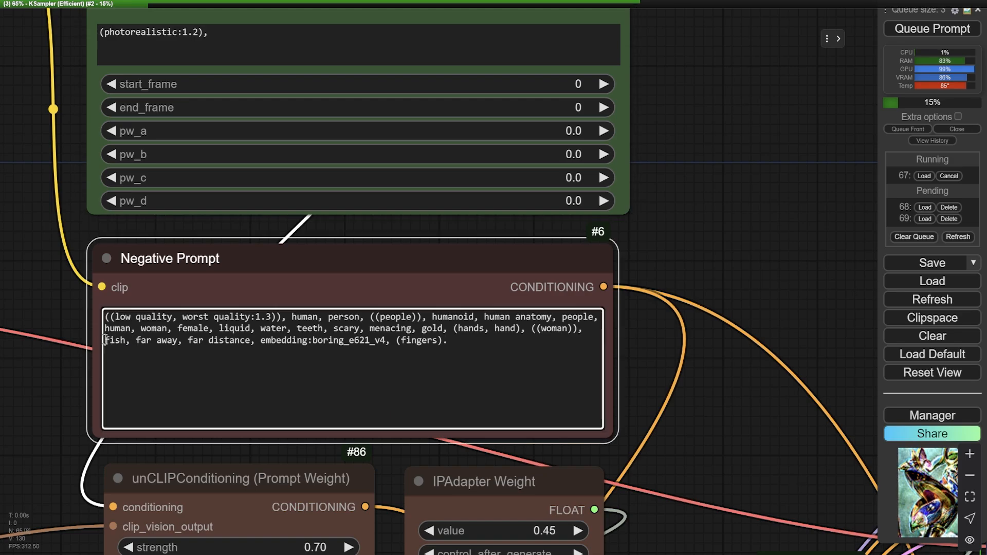
pyautogui.moveTo(104, 338); pyautogui.dragTo(252, 344)
pyautogui.click(135, 341)
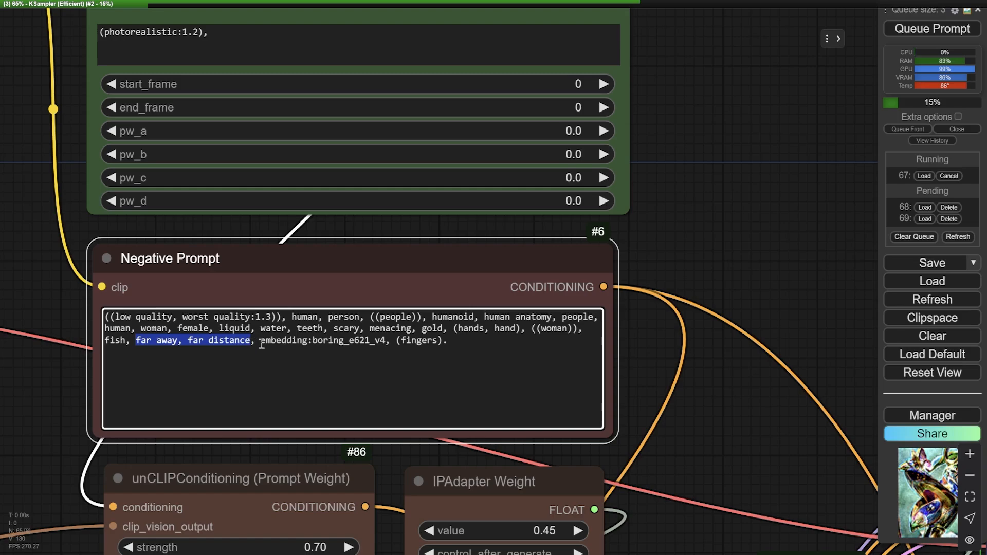
# Step: Highlight the term "embedding:boring_e621_v4" in the Negative Prompt node's text
pyautogui.click(262, 344)
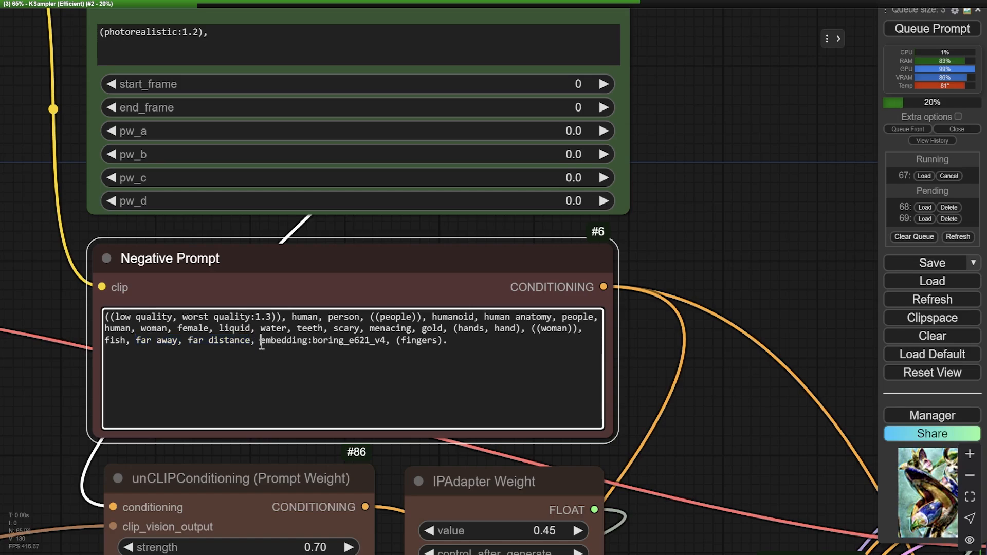
pyautogui.moveTo(262, 345); pyautogui.dragTo(385, 342)
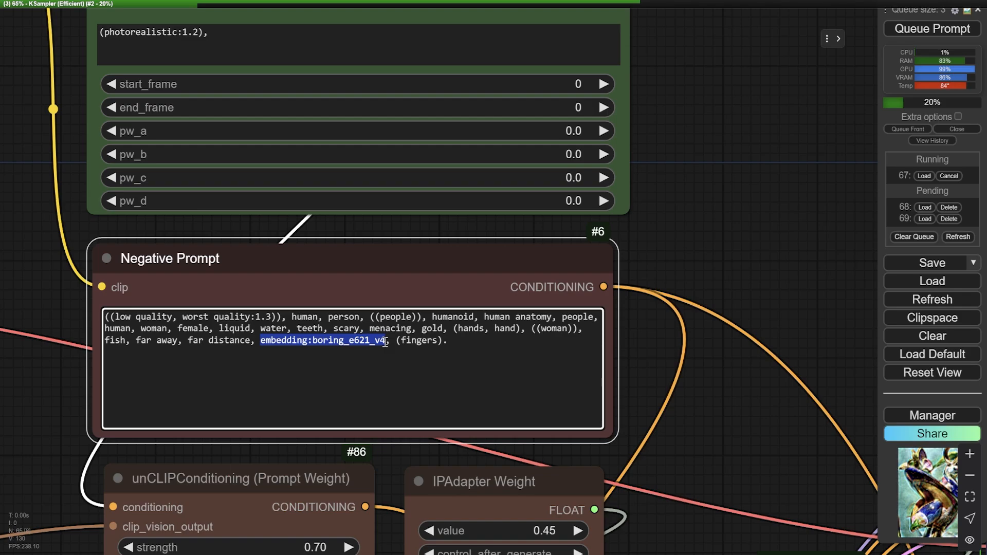
pyautogui.click(397, 340)
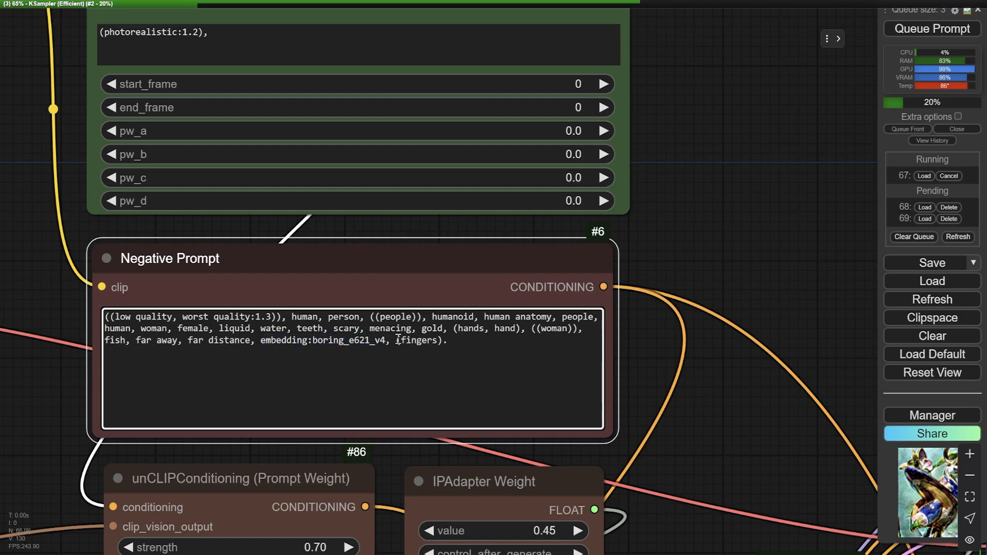
pyautogui.moveTo(385, 339); pyautogui.dragTo(312, 342)
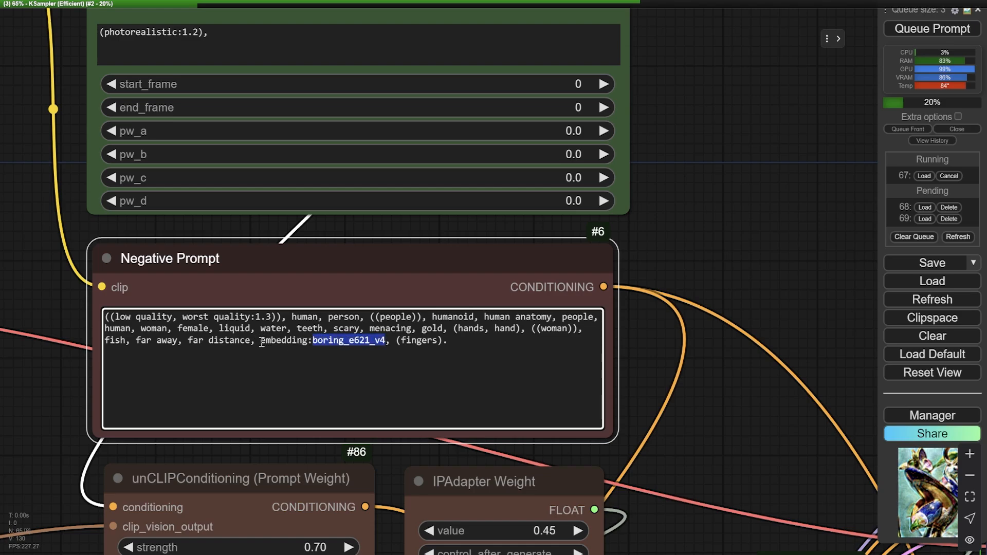
pyautogui.moveTo(261, 340); pyautogui.dragTo(386, 351)
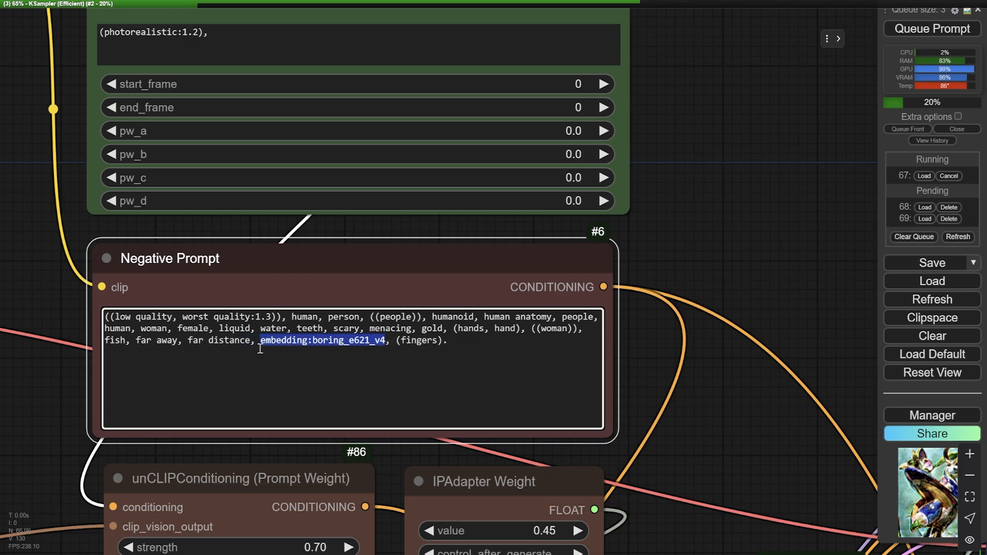
# Step: Examine the unCLIPConditioning (Prompt Weight) and IPAdapter Weight nodes below the Negative Prompt node
pyautogui.scroll(-7, 702, 236)
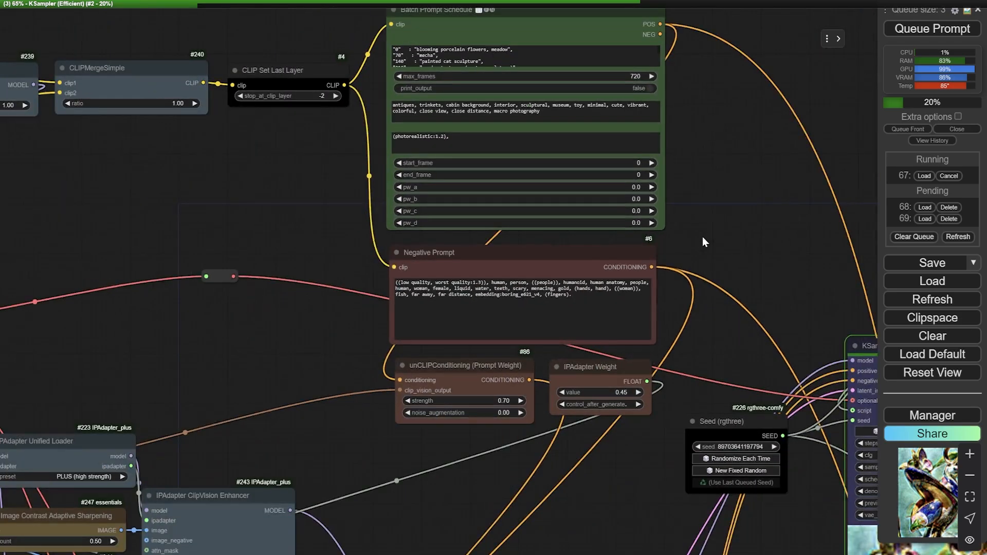
pyautogui.moveTo(708, 276); pyautogui.dragTo(668, 254)
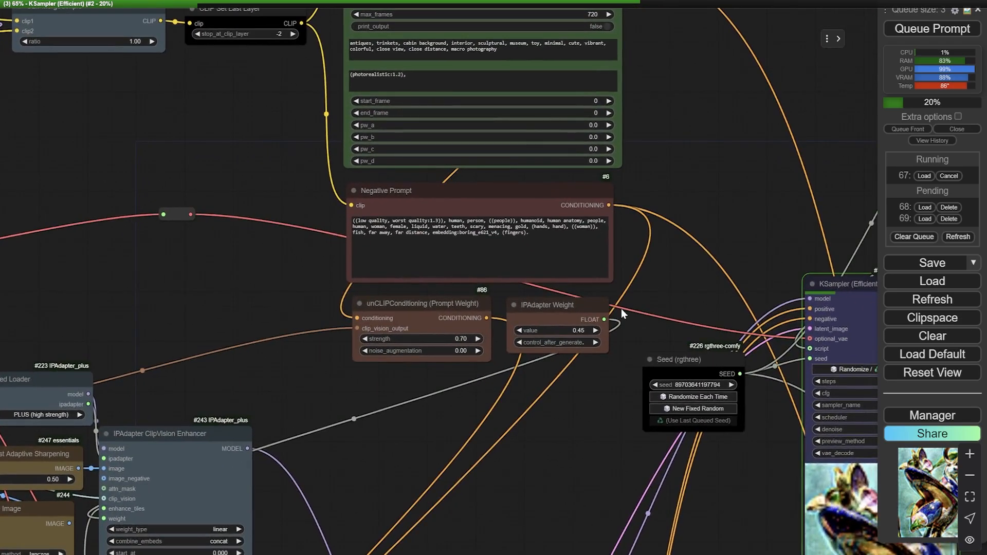
pyautogui.scroll(7, 621, 309)
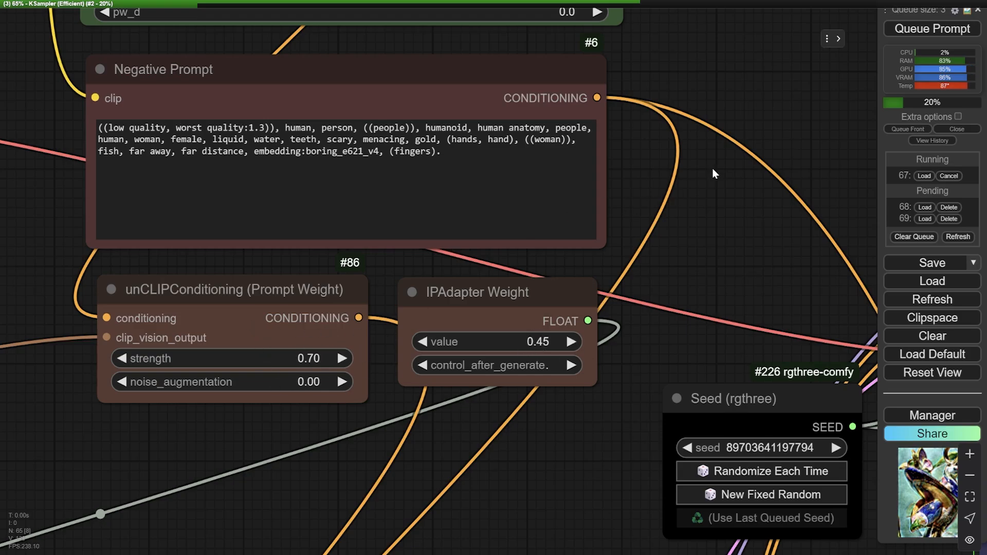
# Step: Inspect the KSampler (Efficient) settings and the Video Combine node connected to its image output
pyautogui.scroll(-6, 712, 173)
pyautogui.moveTo(823, 202); pyautogui.dragTo(489, 90)
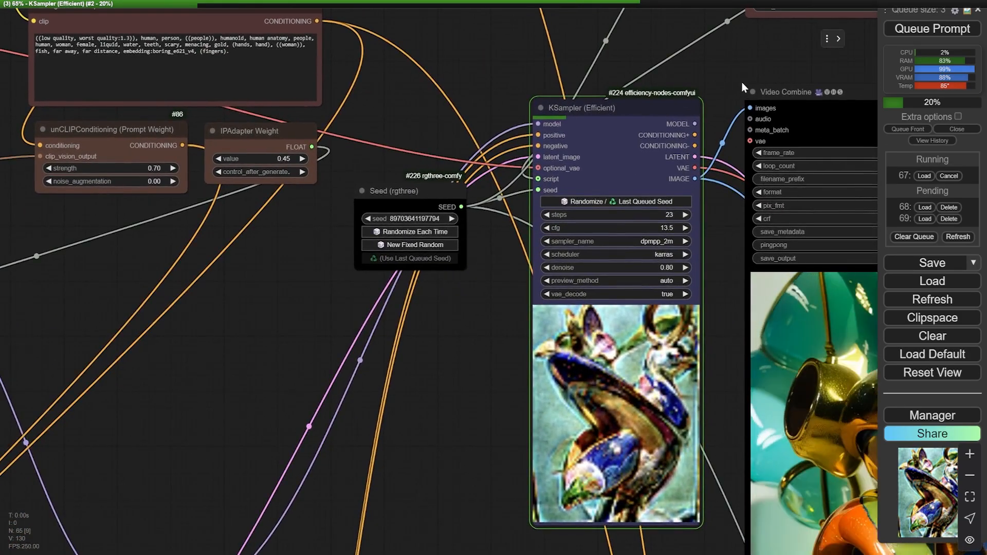
pyautogui.moveTo(810, 352); pyautogui.dragTo(535, 278)
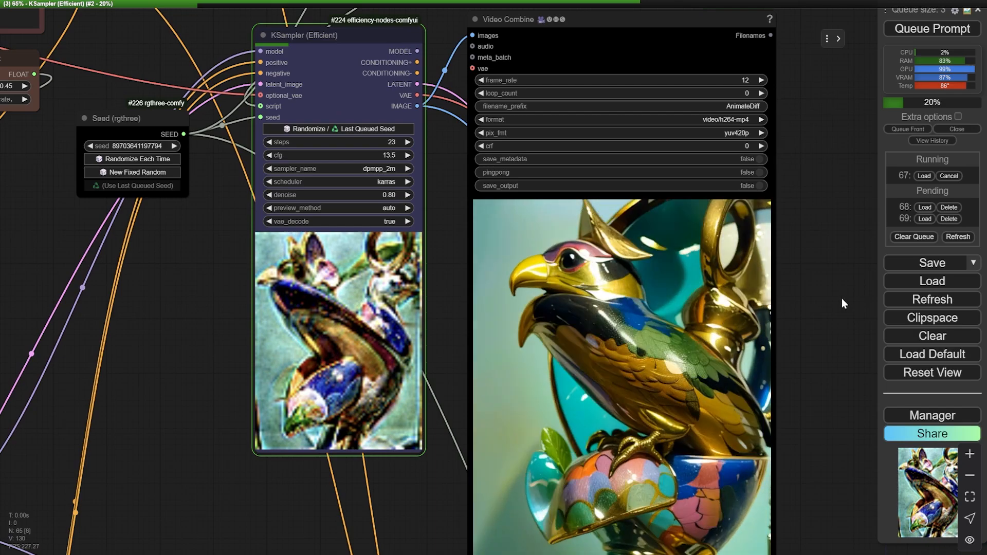
pyautogui.moveTo(841, 298); pyautogui.dragTo(680, 263)
pyautogui.scroll(-3, 748, 221)
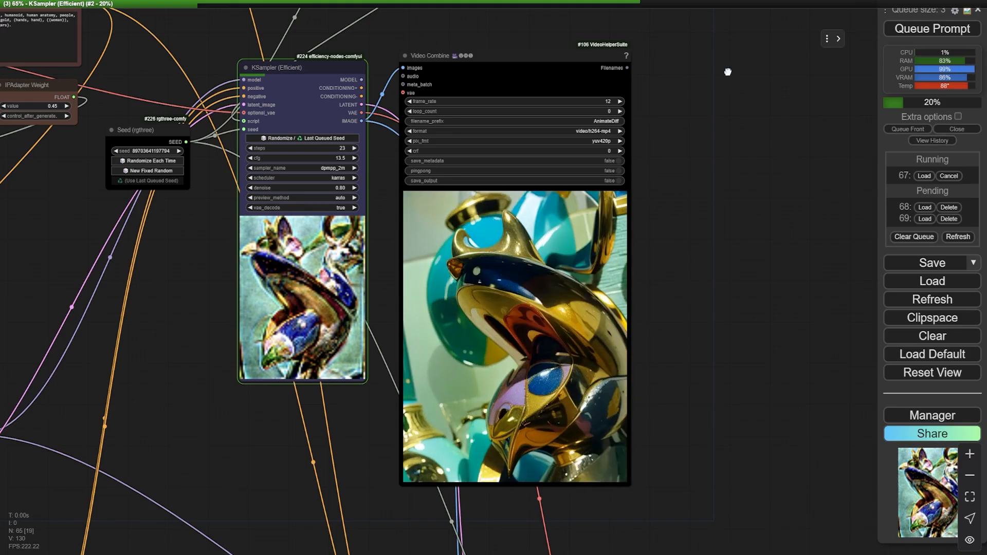
# Step: Move the HighRes-Fix Script node slightly closer to the Video Combine node and inspect its upscale settings
pyautogui.scroll(5, 788, 158)
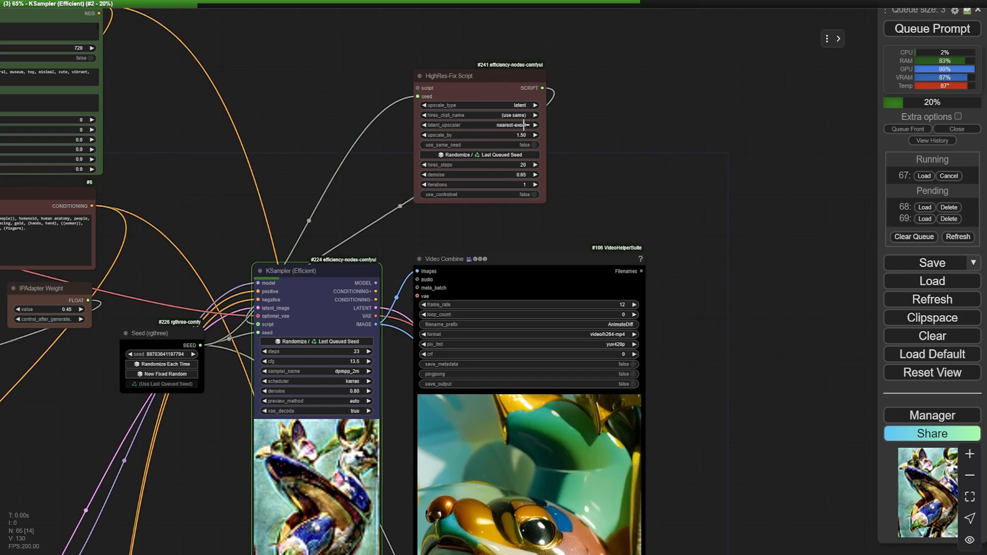
pyautogui.moveTo(502, 86); pyautogui.dragTo(516, 103)
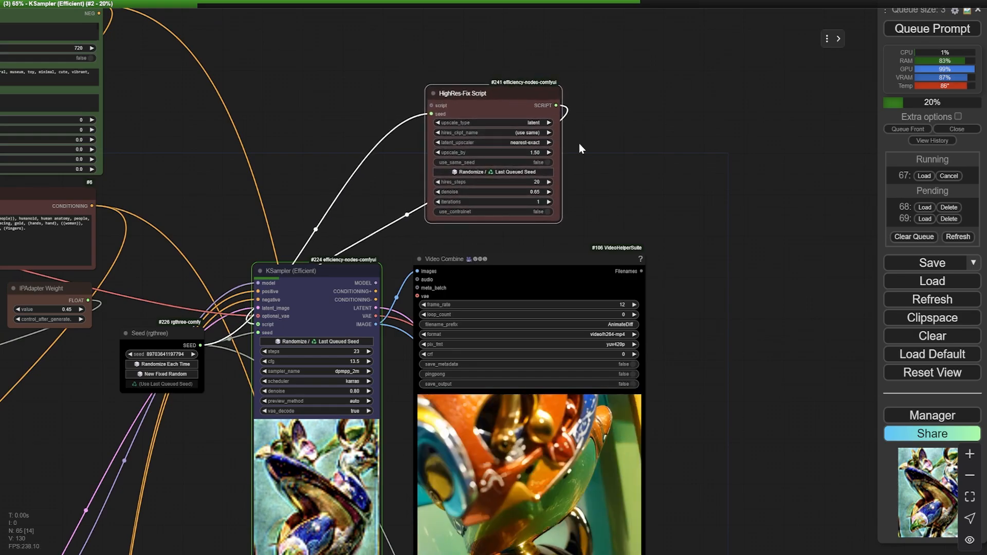
pyautogui.scroll(4, 579, 143)
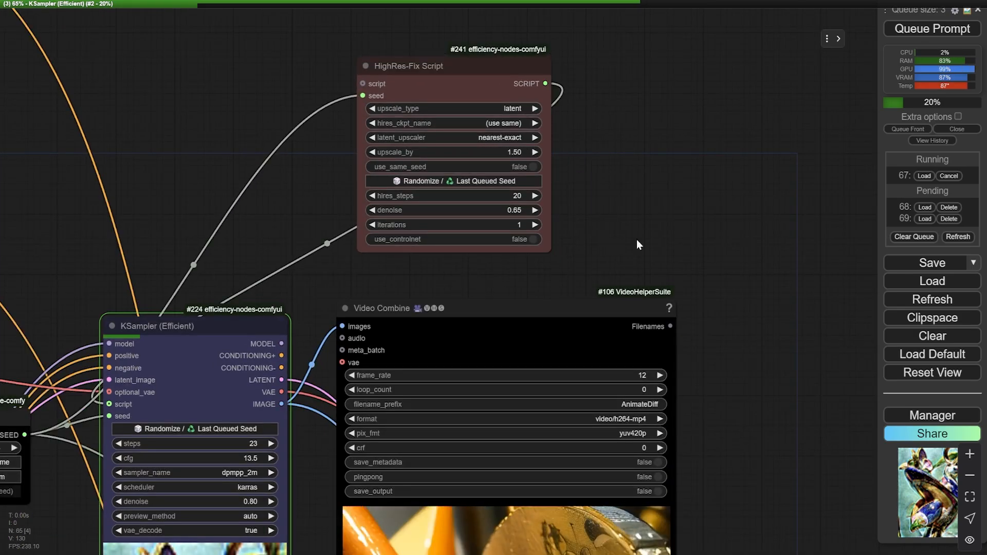
# Step: Review the animation preview in the Video Combine node beside KSampler (Efficient)
pyautogui.moveTo(761, 303); pyautogui.dragTo(712, 194)
pyautogui.scroll(-6, 725, 243)
pyautogui.scroll(3, 722, 239)
pyautogui.moveTo(715, 301); pyautogui.dragTo(705, 261)
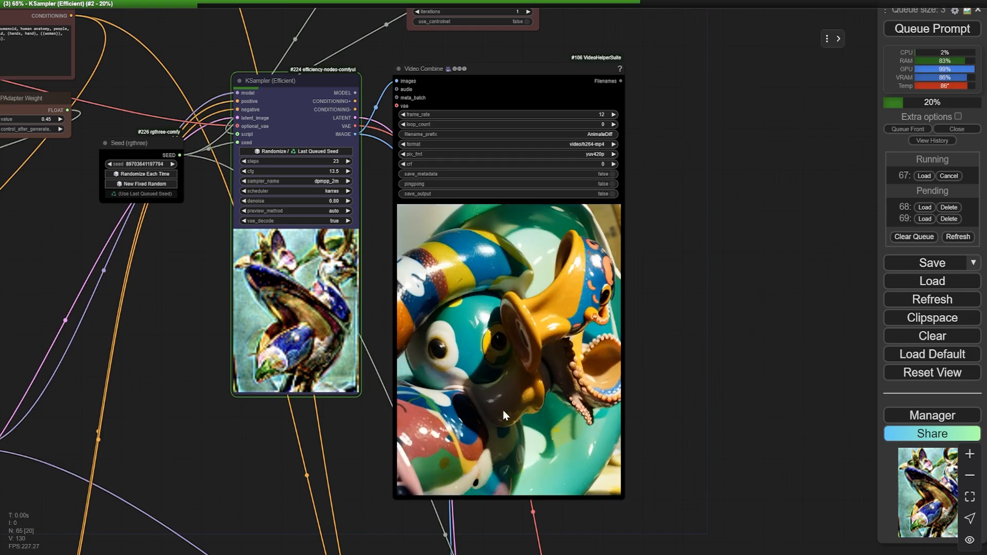
pyautogui.scroll(-3, 678, 340)
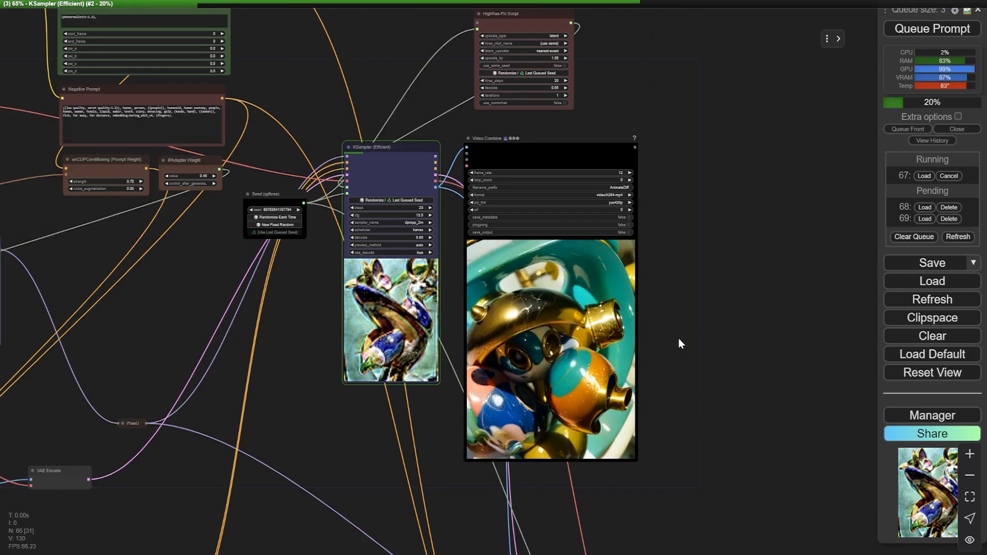
# Step: Show the queue history and load run 63, with the Color Correct node in view to compare its hue setting
pyautogui.click(931, 140)
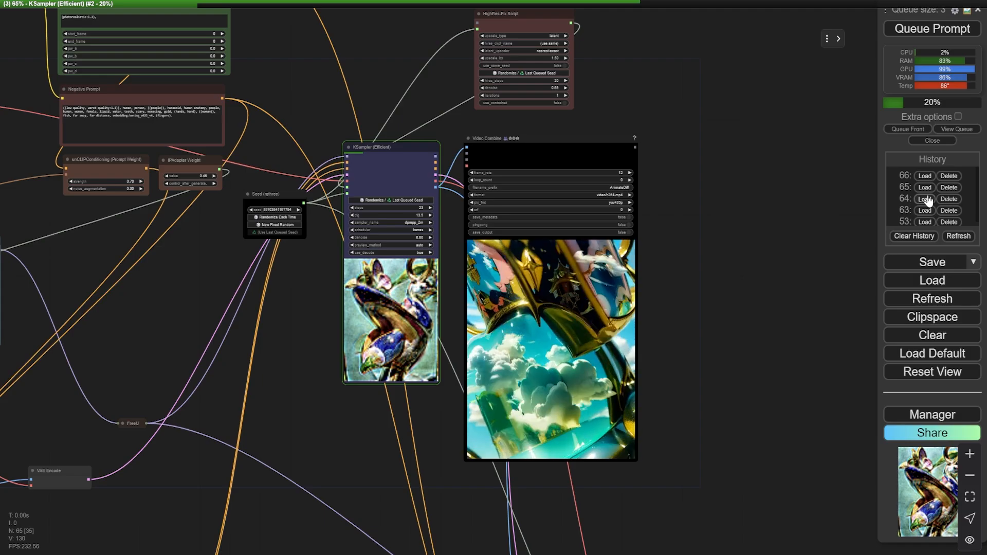
pyautogui.scroll(-1, 922, 203)
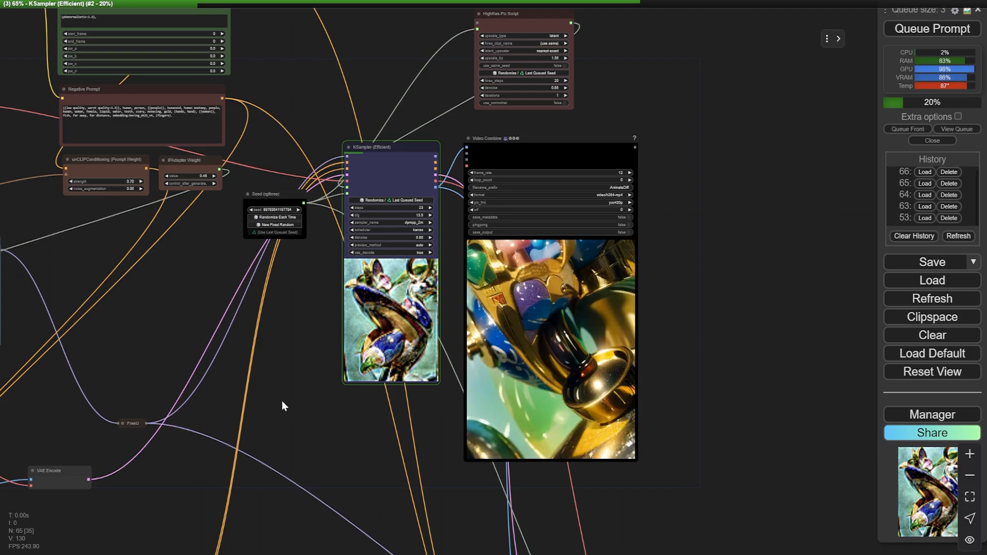
pyautogui.moveTo(224, 466); pyautogui.dragTo(302, 192)
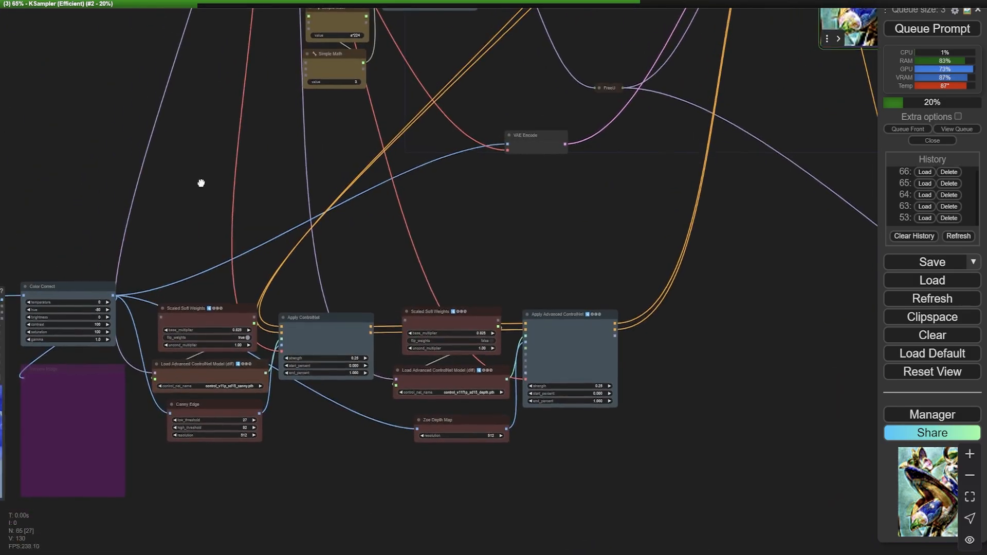
pyautogui.moveTo(200, 182); pyautogui.dragTo(435, 67)
pyautogui.scroll(9, 238, 163)
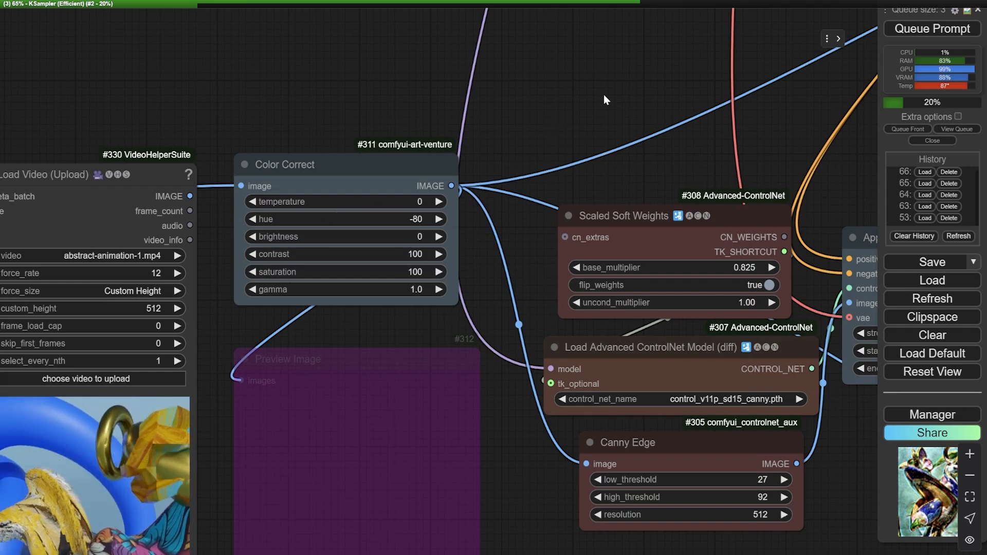
pyautogui.moveTo(605, 93); pyautogui.dragTo(595, 94)
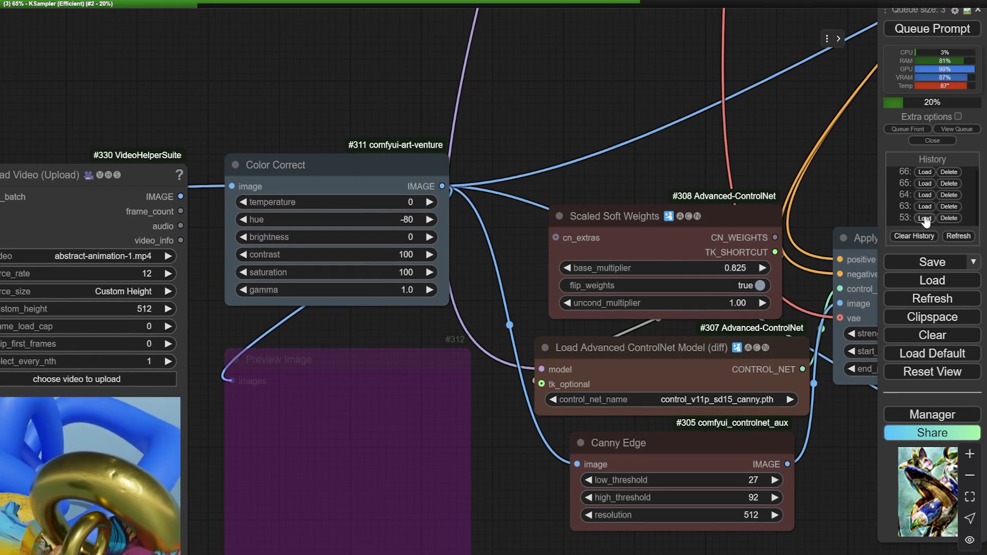
pyautogui.click(923, 206)
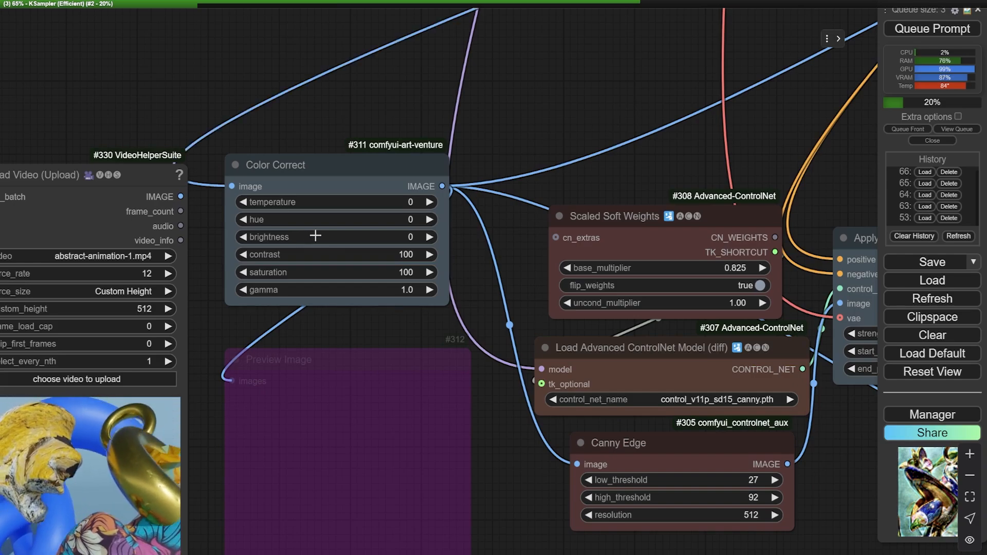
# Step: Review the Video Combine animation preview of the loaded history run 63
pyautogui.moveTo(638, 139); pyautogui.dragTo(172, 307)
pyautogui.scroll(-8, 659, 161)
pyautogui.moveTo(690, 177); pyautogui.dragTo(287, 334)
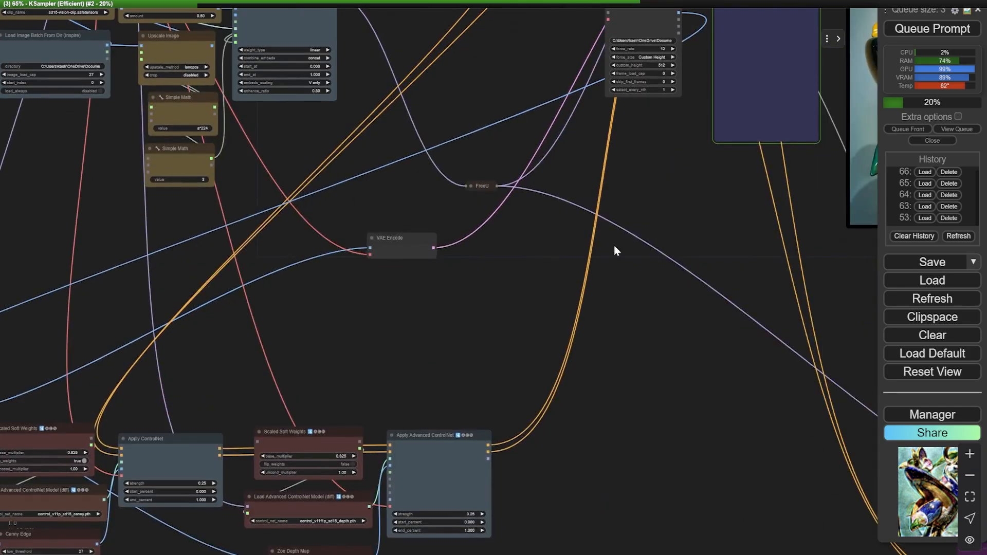
pyautogui.moveTo(632, 243); pyautogui.dragTo(345, 319)
pyautogui.moveTo(842, 16); pyautogui.dragTo(766, 114)
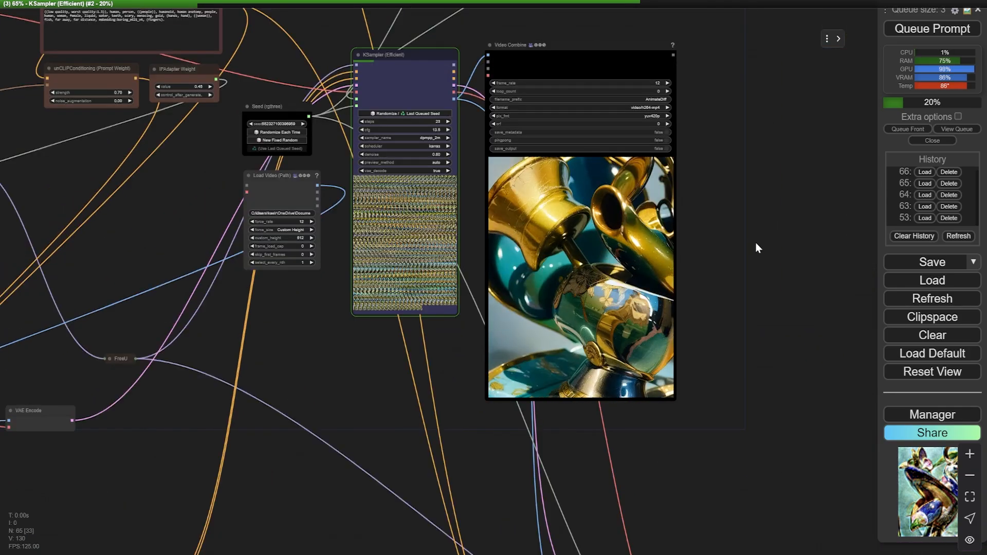
pyautogui.moveTo(755, 243); pyautogui.dragTo(720, 267)
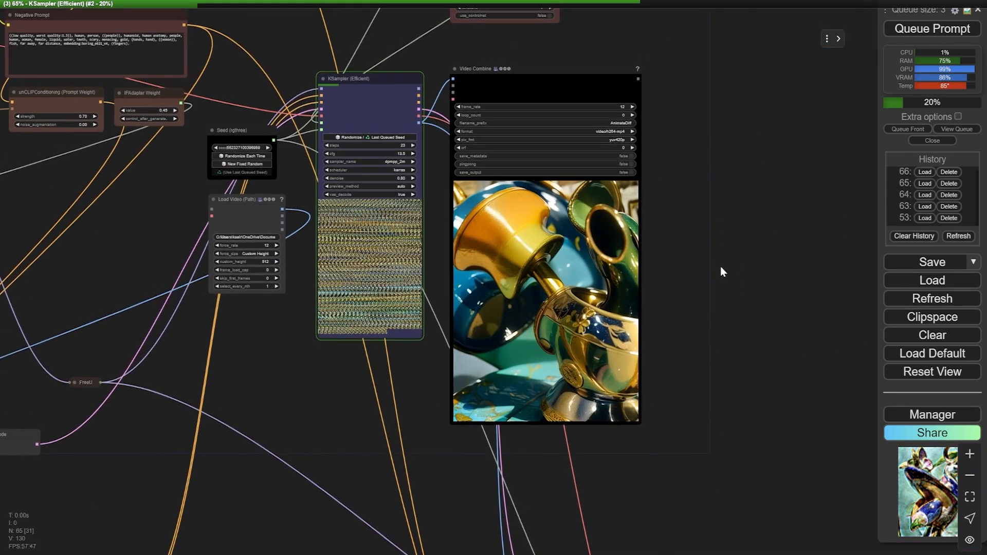
# Step: Load history runs 64, 65 and 66 one after another to compare their animations
pyautogui.click(924, 195)
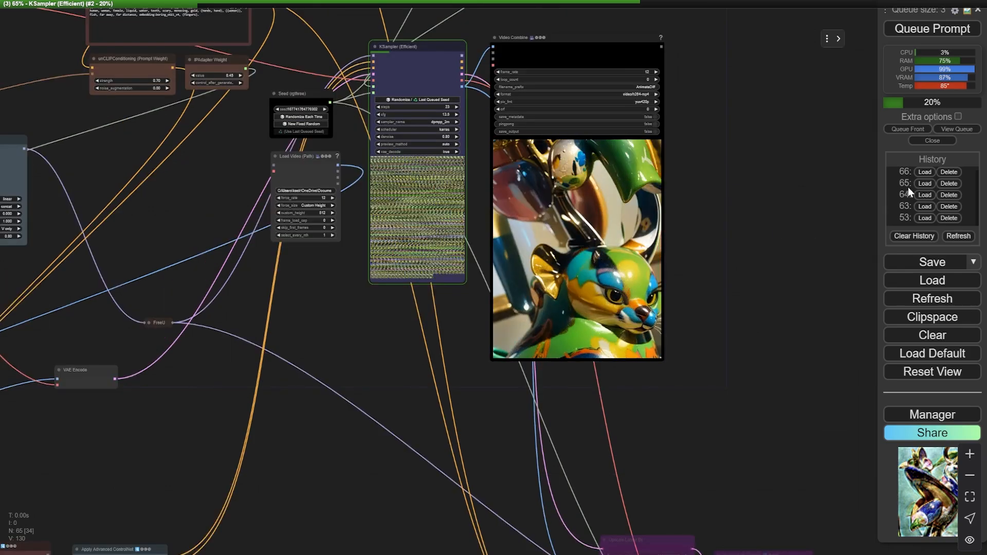
pyautogui.click(923, 184)
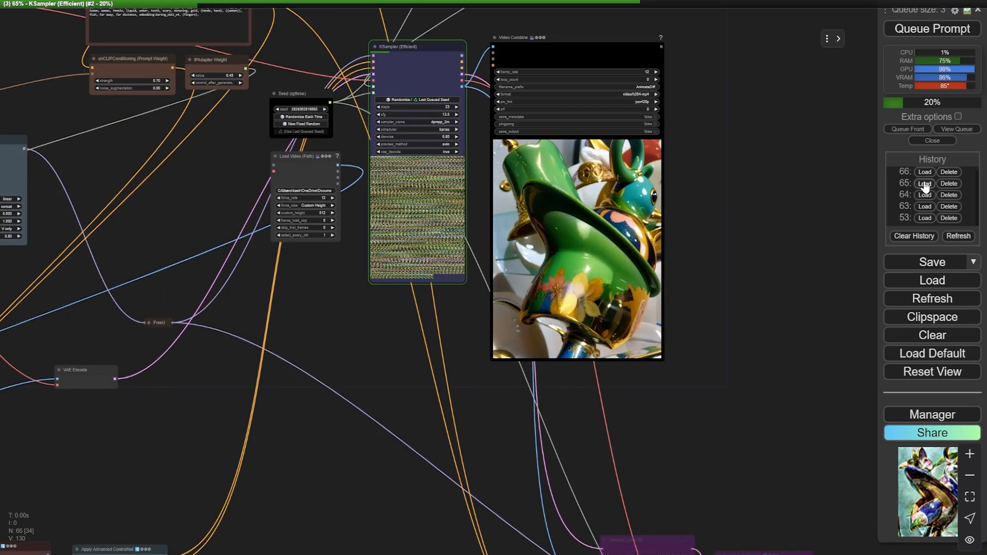
pyautogui.click(925, 173)
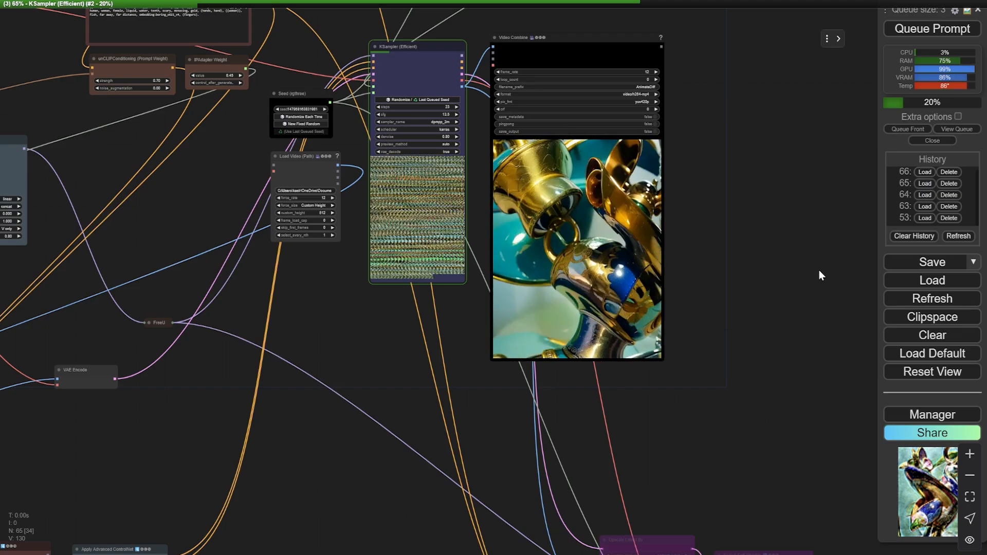
pyautogui.moveTo(818, 270); pyautogui.dragTo(794, 296)
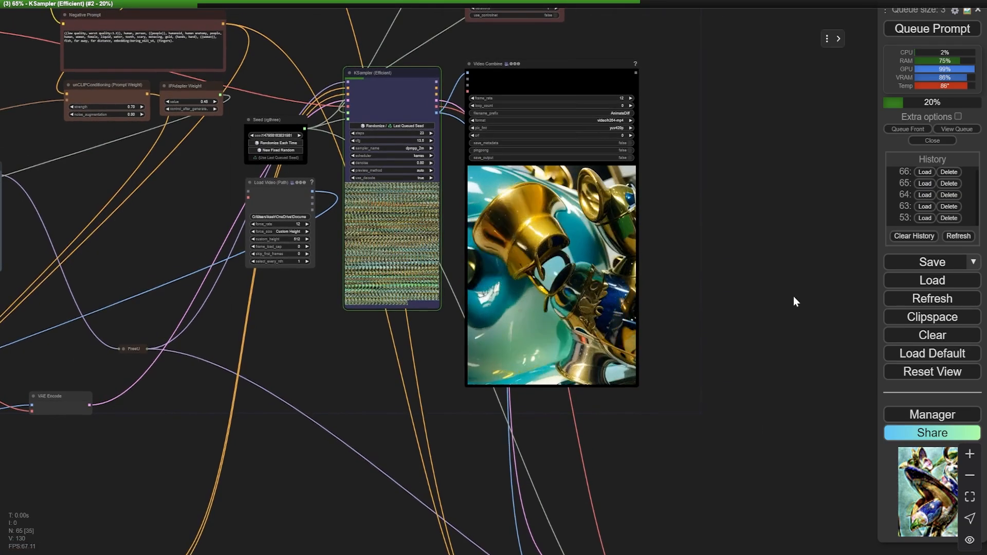
# Step: Load history run 64 again and check the preview options of its Video Combine node
pyautogui.click(923, 198)
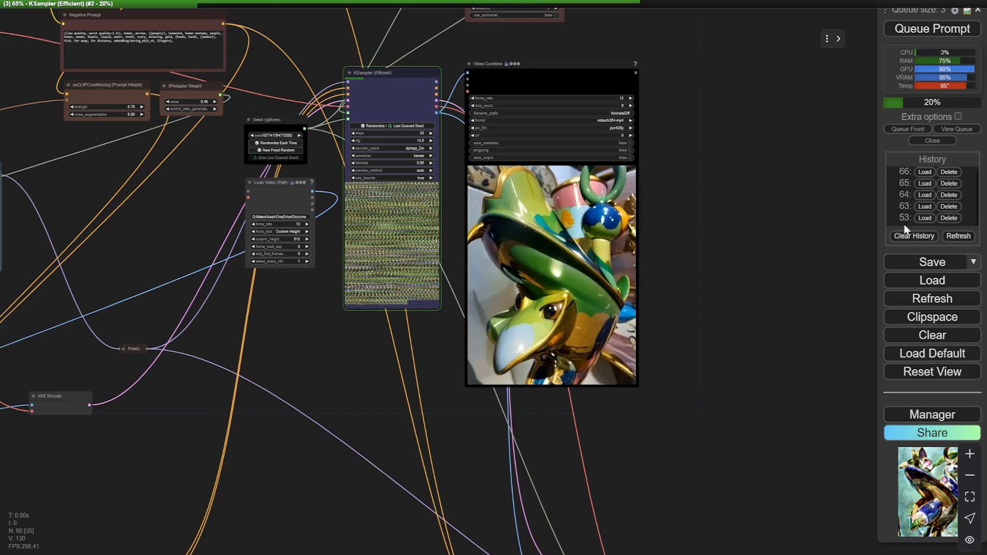
pyautogui.moveTo(767, 233); pyautogui.dragTo(746, 251)
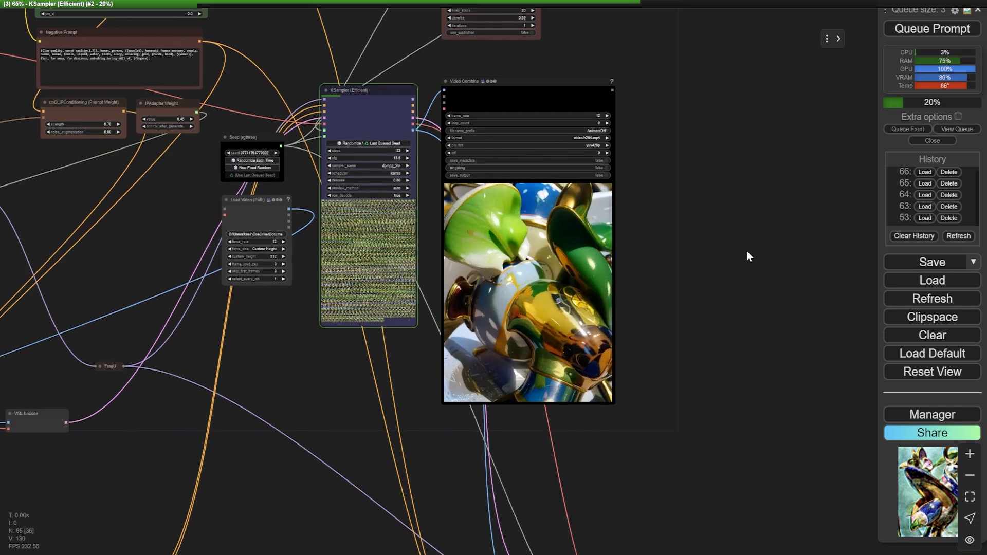
pyautogui.rightClick(563, 234)
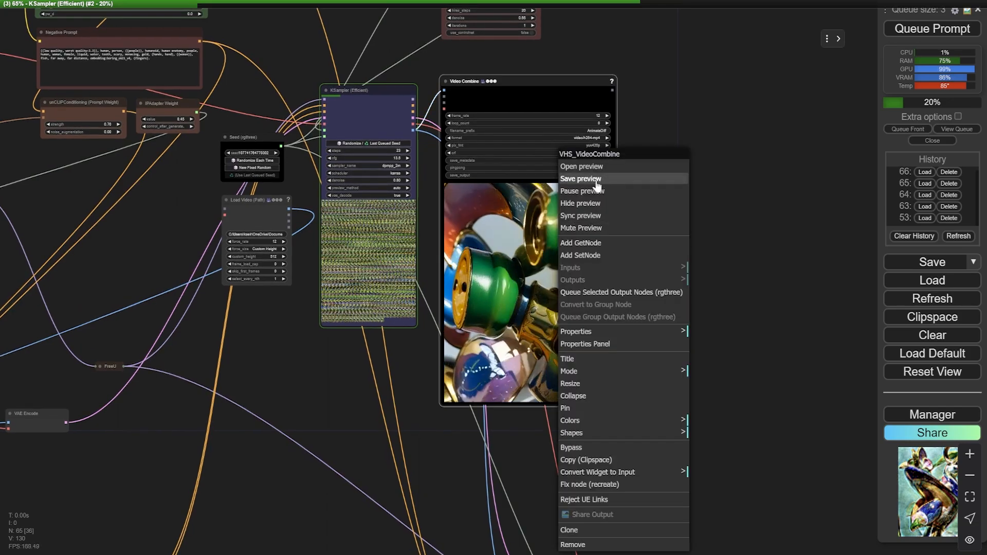
pyautogui.click(817, 178)
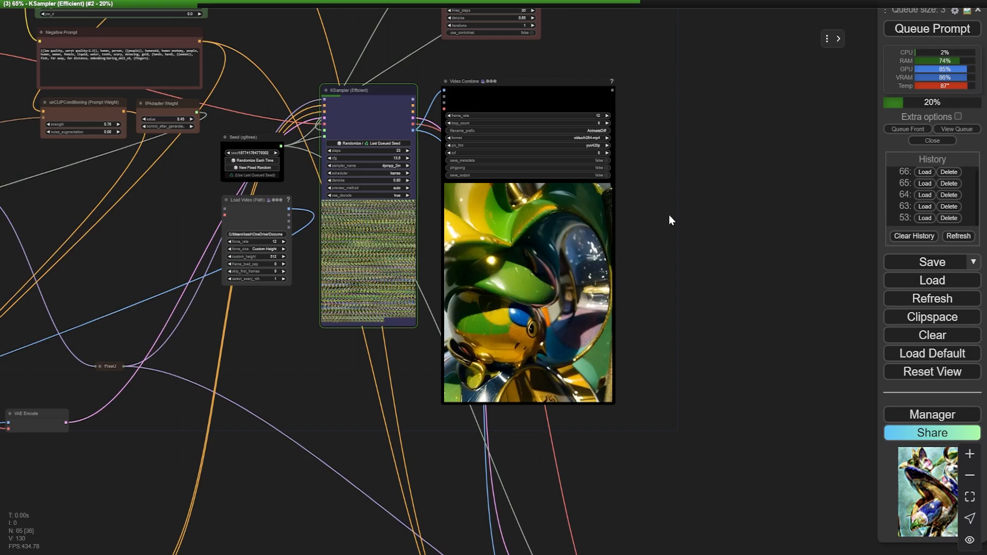
# Step: Re-enable the bypassed RIFE VFI frame interpolation node between VAE Decode and the final Video Combine
pyautogui.scroll(-5, 722, 245)
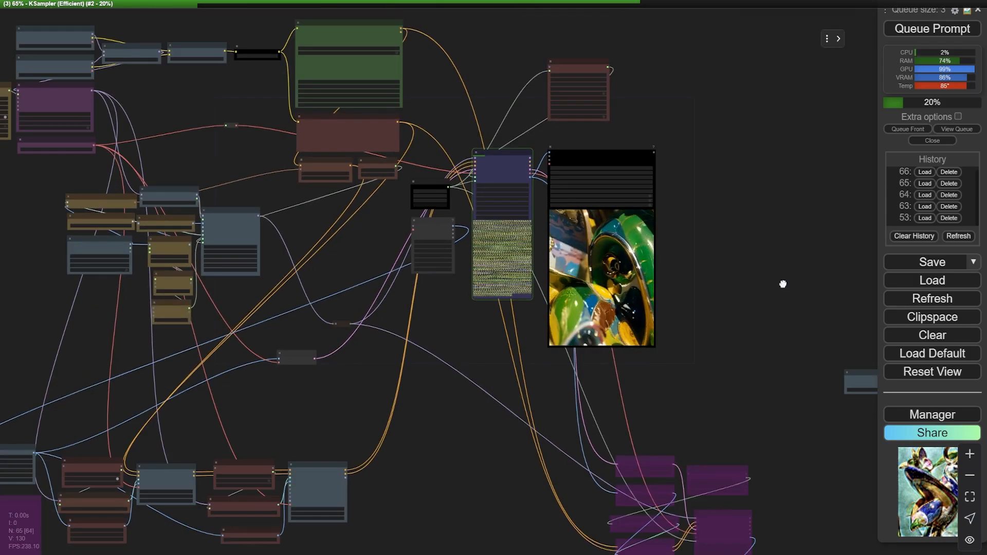
pyautogui.moveTo(781, 282); pyautogui.dragTo(456, 180)
pyautogui.moveTo(551, 193); pyautogui.dragTo(330, 157)
pyautogui.moveTo(671, 148); pyautogui.dragTo(498, 130)
pyautogui.scroll(10, 569, 228)
pyautogui.rightClick(600, 289)
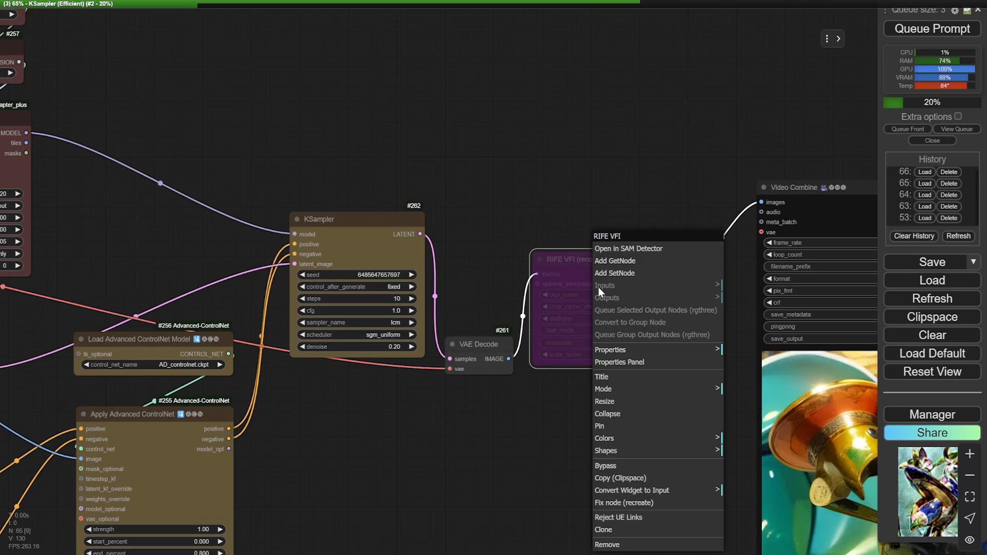
pyautogui.click(613, 466)
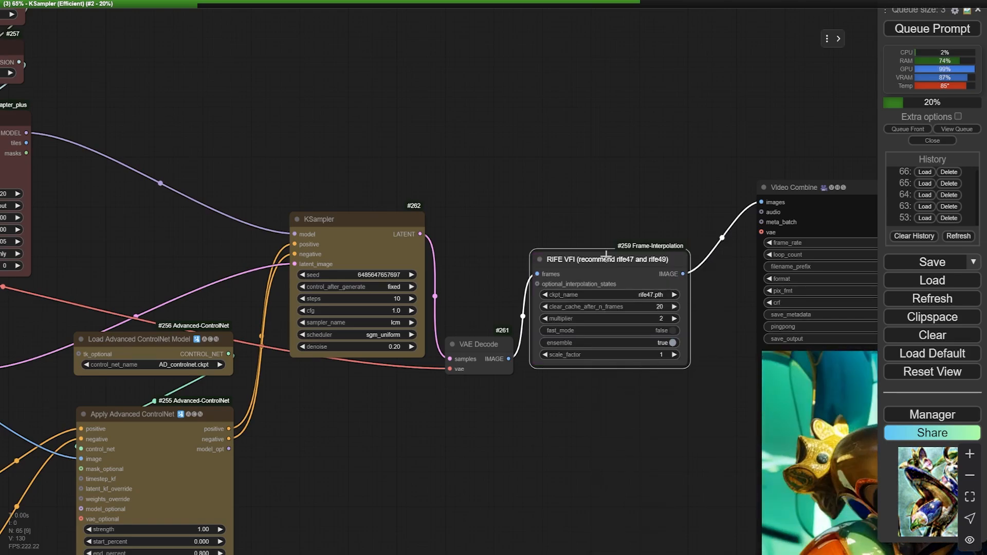
# Step: Shift the RIFE VFI node slightly closer to the final Video Combine node and bypass it again
pyautogui.moveTo(606, 255); pyautogui.dragTo(626, 246)
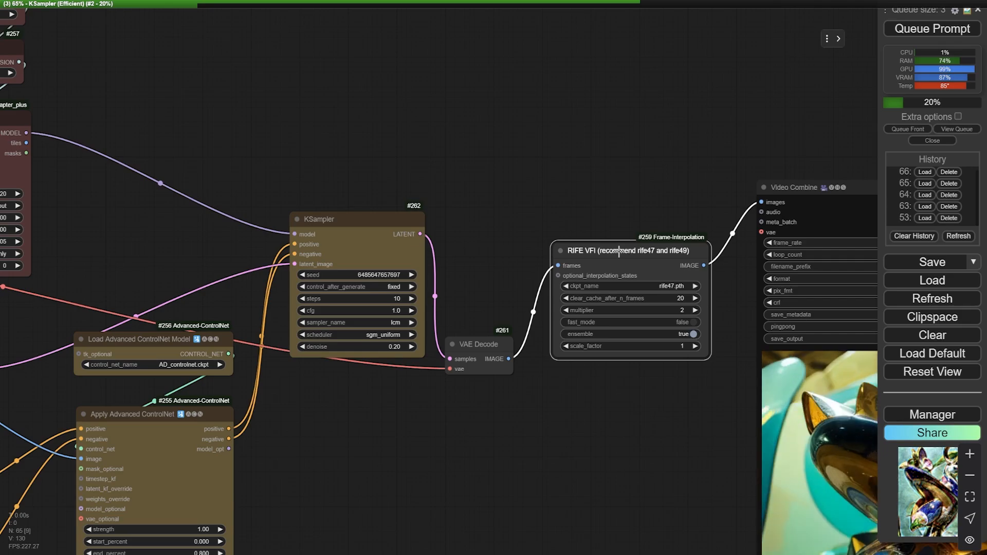
pyautogui.rightClick(619, 251)
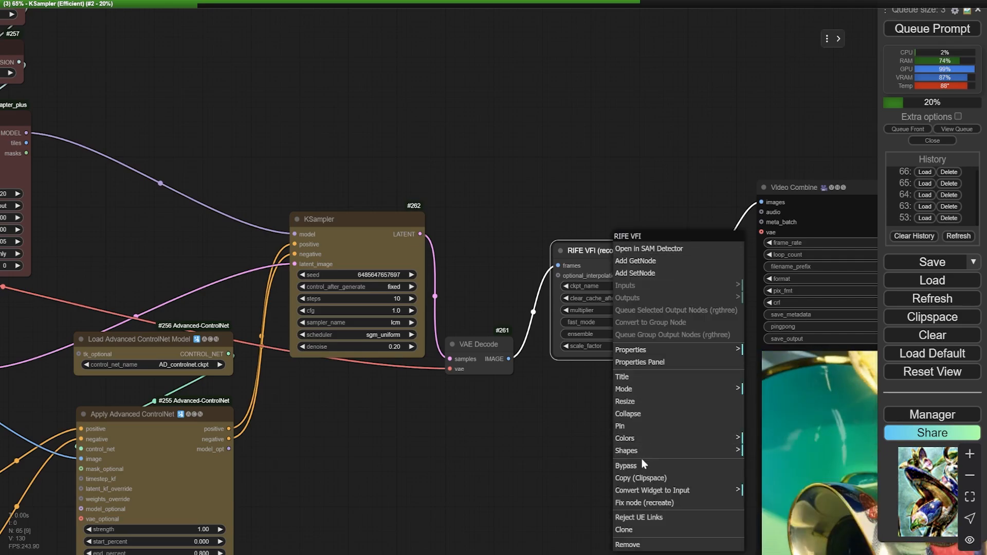
pyautogui.click(626, 466)
# Step: Look over the final LCM stage from Video Combine back to Load Checkpoint, and return to the first-stage KSampler and animation preview
pyautogui.scroll(-7, 530, 93)
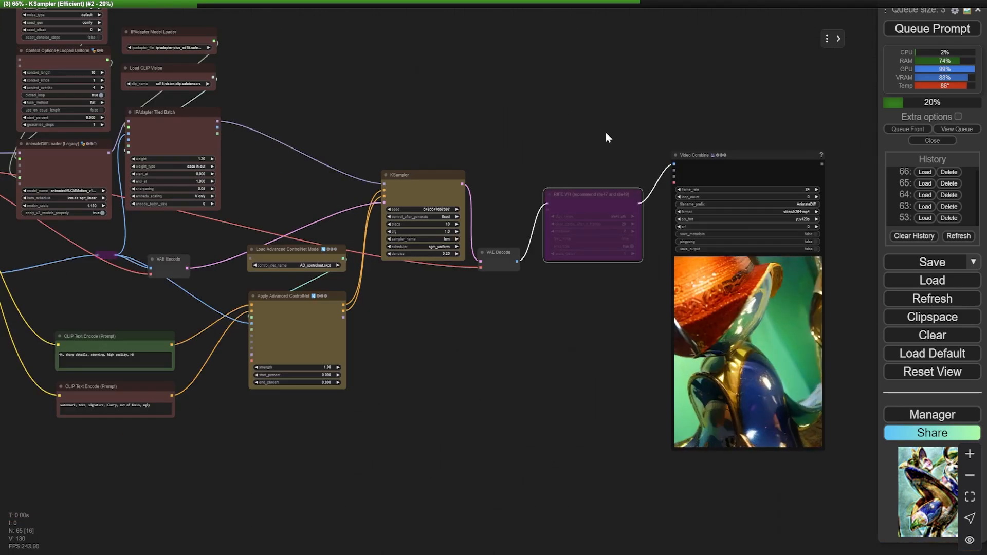
pyautogui.scroll(3, 627, 168)
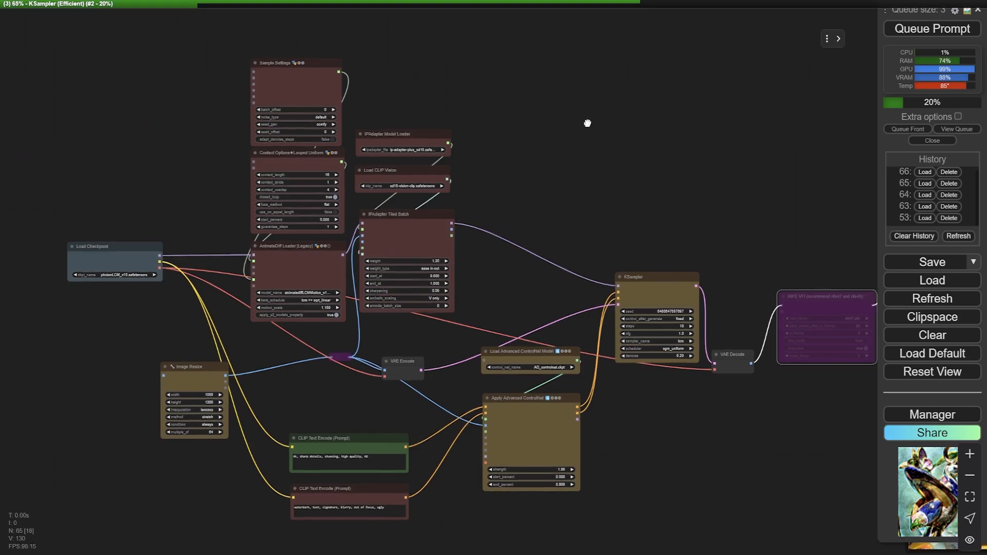
pyautogui.moveTo(587, 121); pyautogui.dragTo(775, 247)
pyautogui.moveTo(350, 128); pyautogui.dragTo(680, 247)
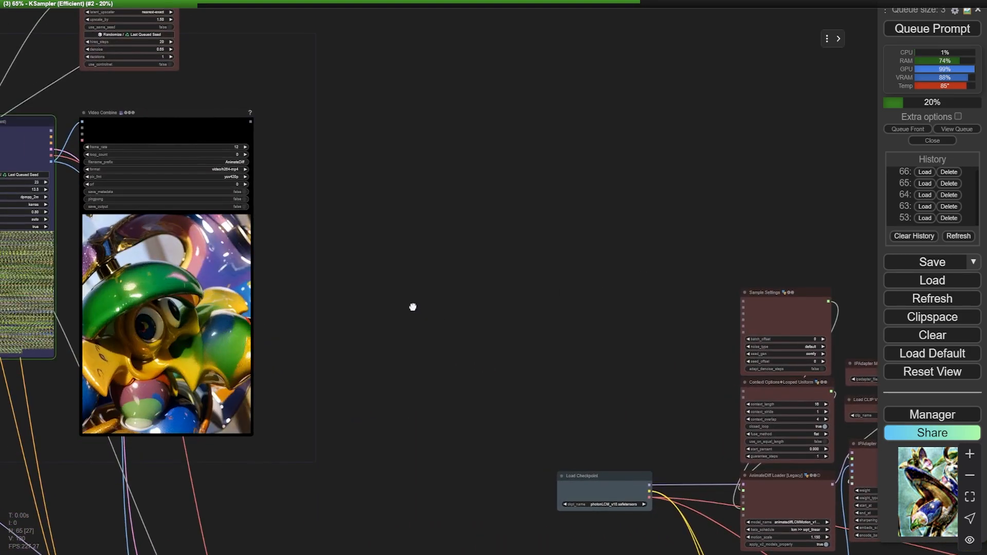
pyautogui.moveTo(411, 306); pyautogui.dragTo(696, 209)
pyautogui.moveTo(616, 173); pyautogui.dragTo(652, 303)
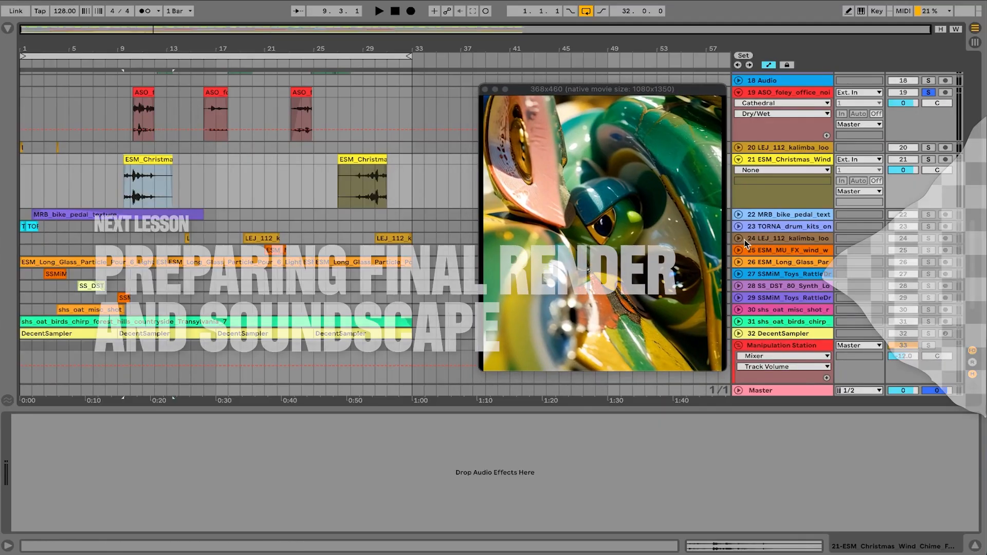
# Step: In Ableton Live, unfold the LEJ_112 kalimba loop track and play from its clip at 19.2.1
pyautogui.click(738, 239)
pyautogui.click(251, 239)
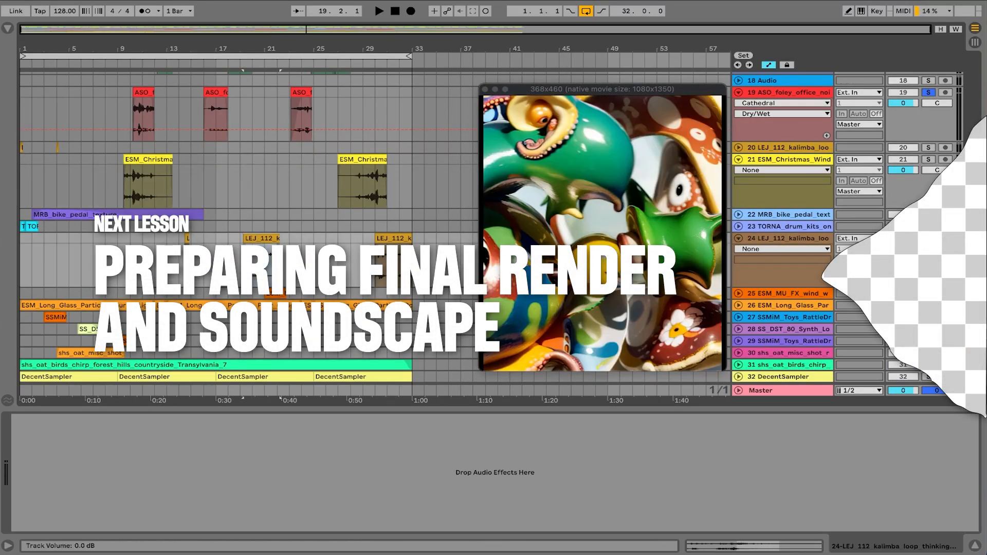
pyautogui.press('space')
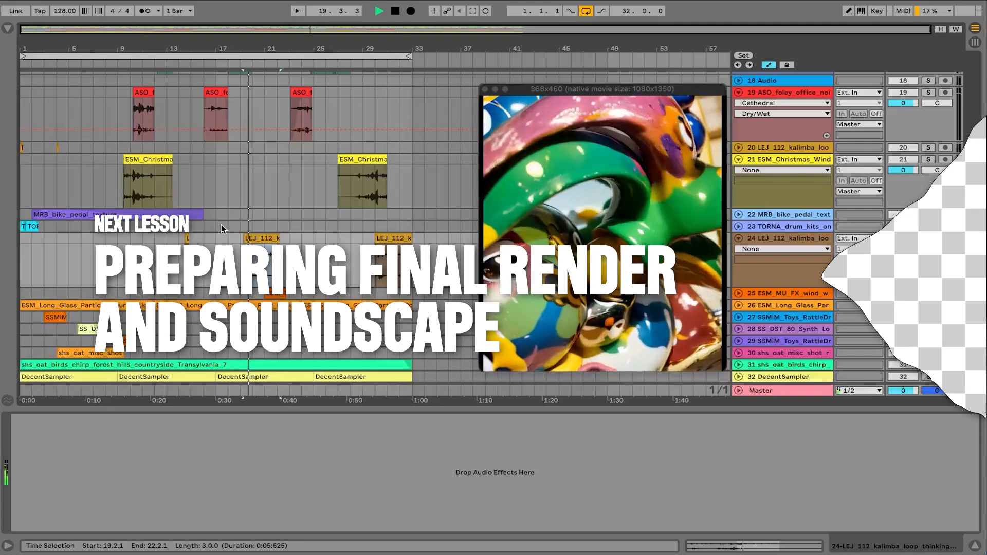